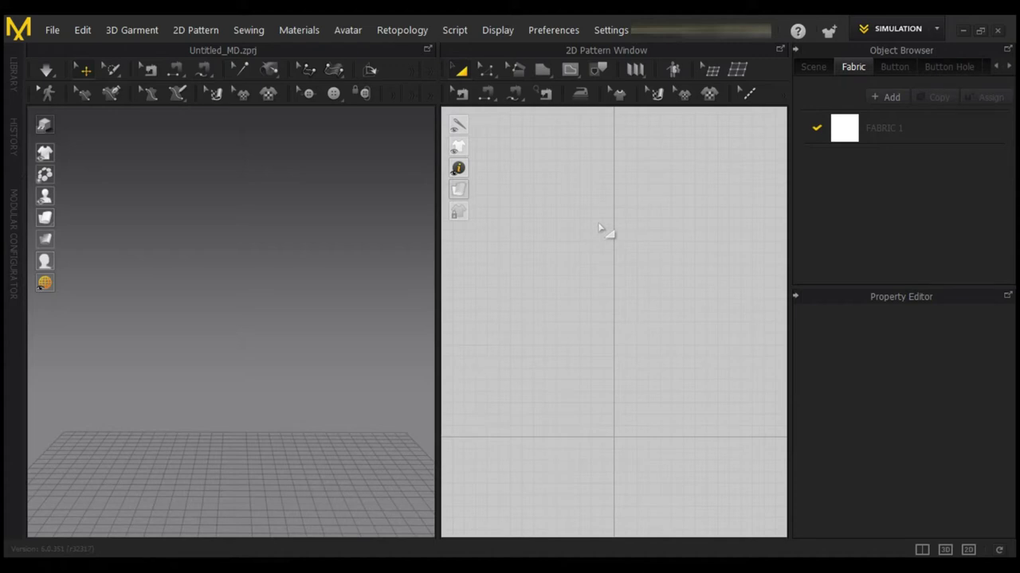
Create a 50 × 50 cm rectangular pattern piece with the Rectangle tool.
{"action": "scroll", "coordinate": [266, 355], "scroll_direction": "down", "scroll_amount": 3}
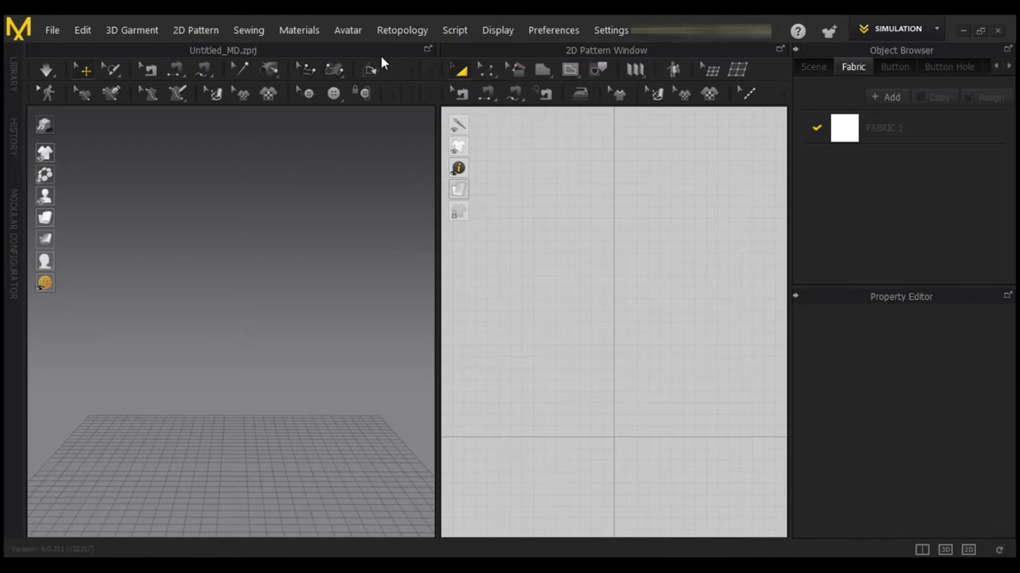
{"action": "left_click", "coordinate": [541, 70]}
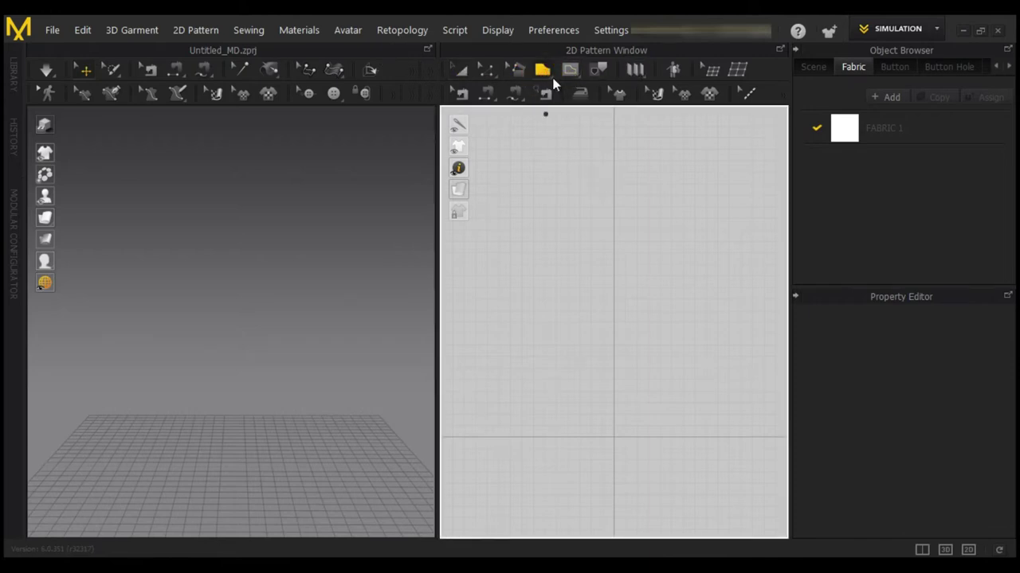
{"action": "left_click", "coordinate": [545, 73]}
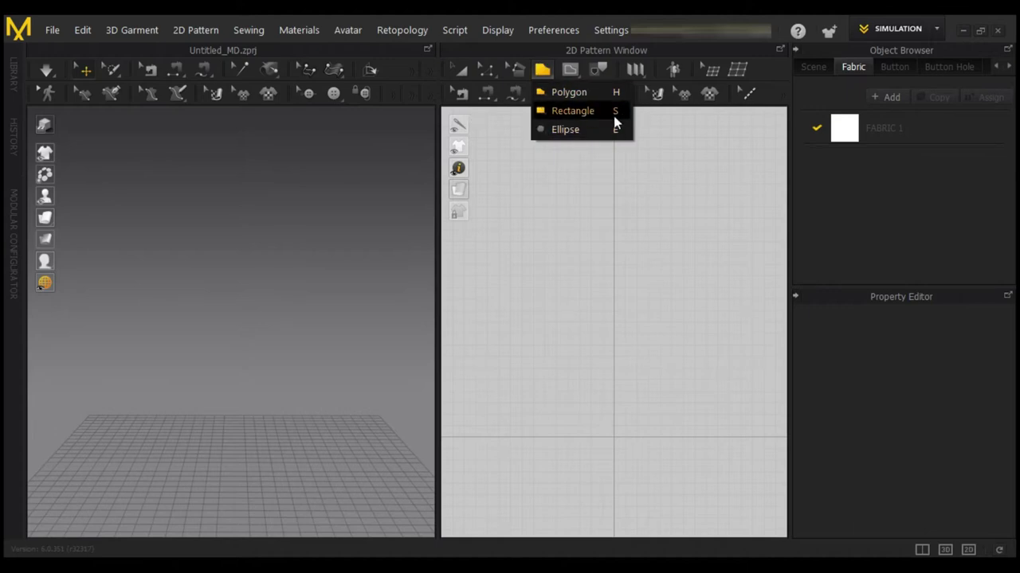
{"action": "left_click", "coordinate": [567, 112]}
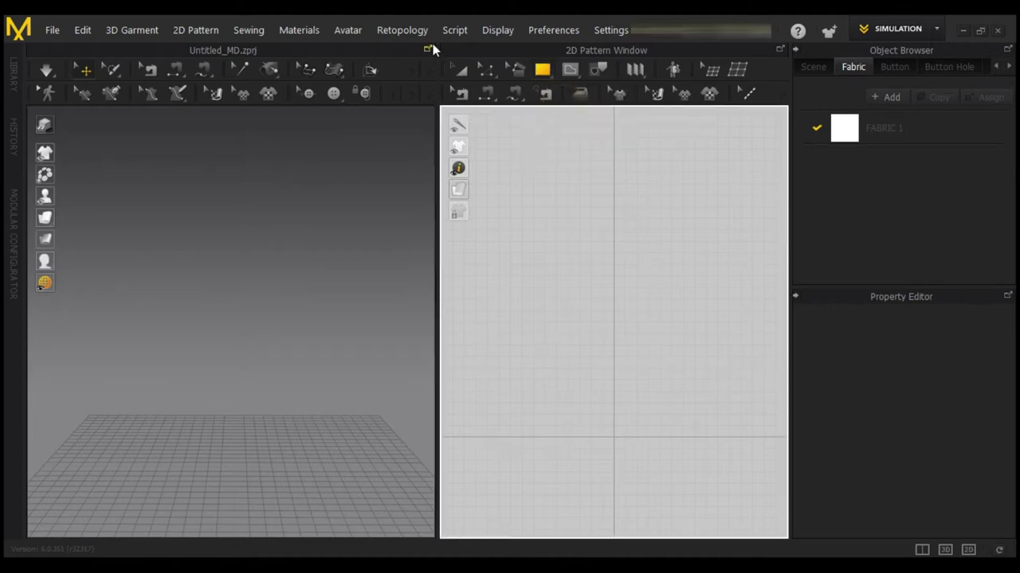
{"action": "left_click", "coordinate": [600, 286]}
{"action": "left_click_drag", "start_coordinate": [510, 107], "coordinate": [430, 299]}
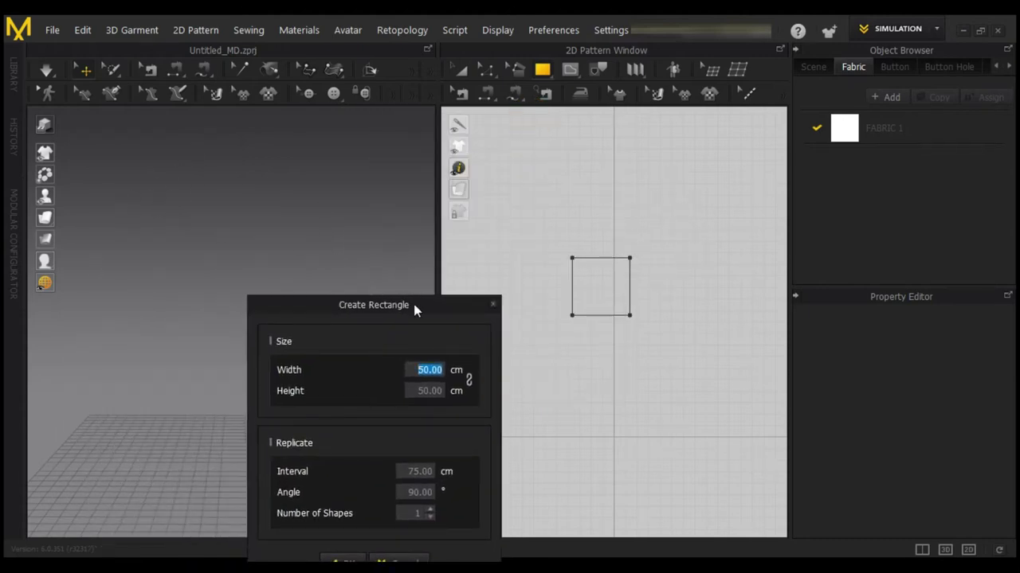
{"action": "left_click_drag", "start_coordinate": [413, 304], "coordinate": [545, 173]}
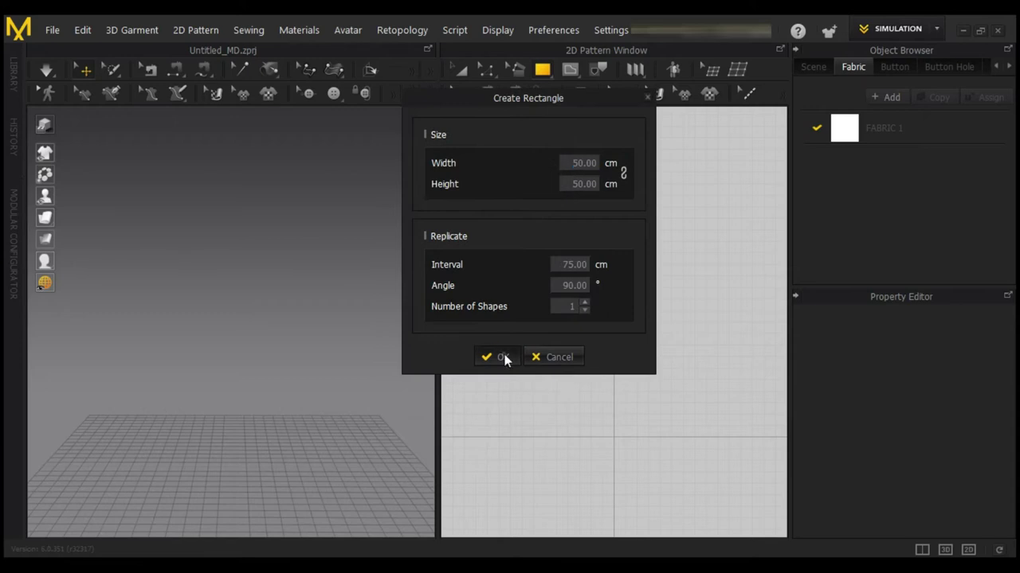
{"action": "left_click", "coordinate": [500, 357]}
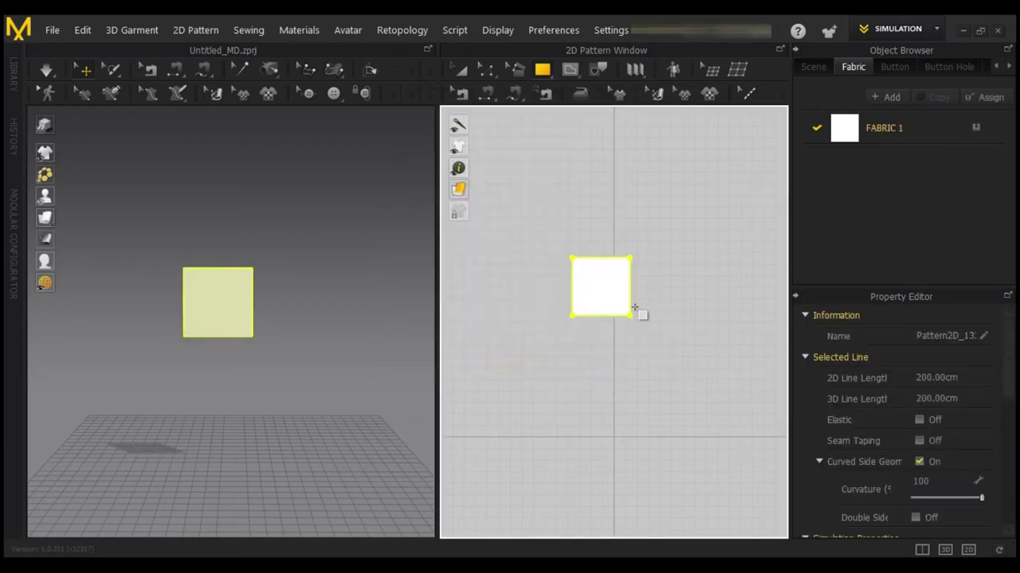
Select the square pattern and switch to 3D Transform Pattern mode.
{"action": "left_click", "coordinate": [228, 304]}
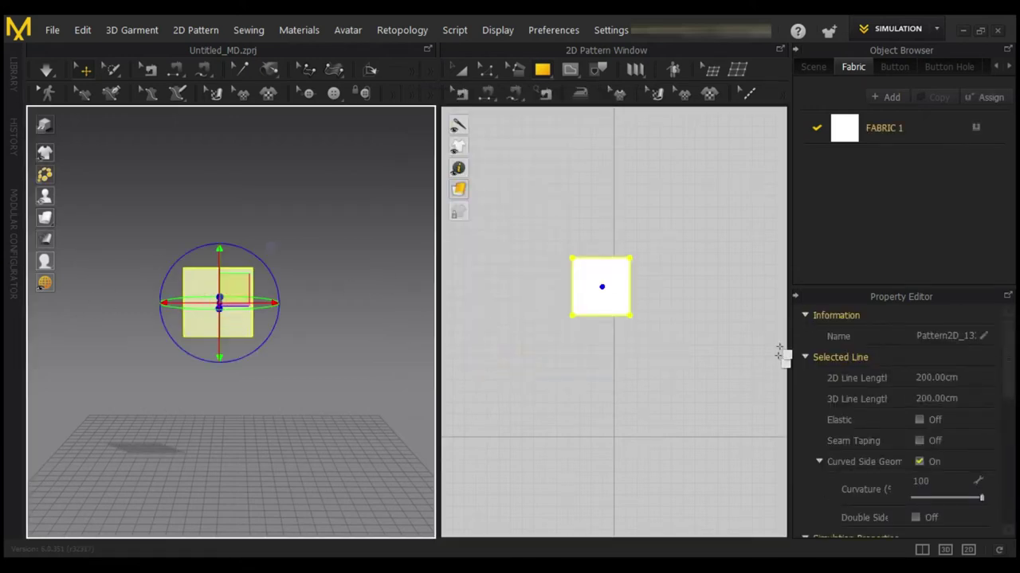
{"action": "left_click", "coordinate": [462, 70]}
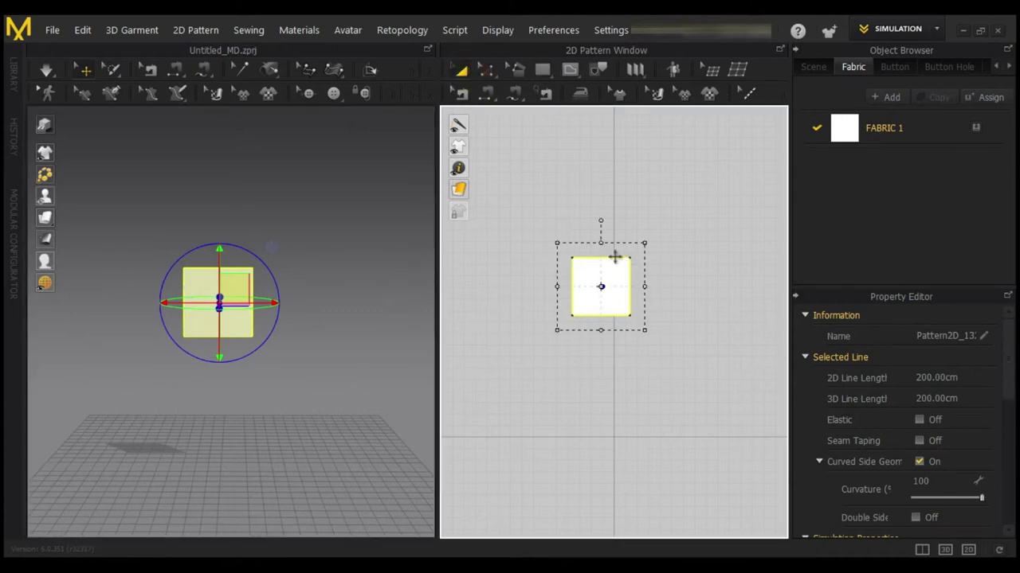
{"action": "left_click", "coordinate": [86, 69]}
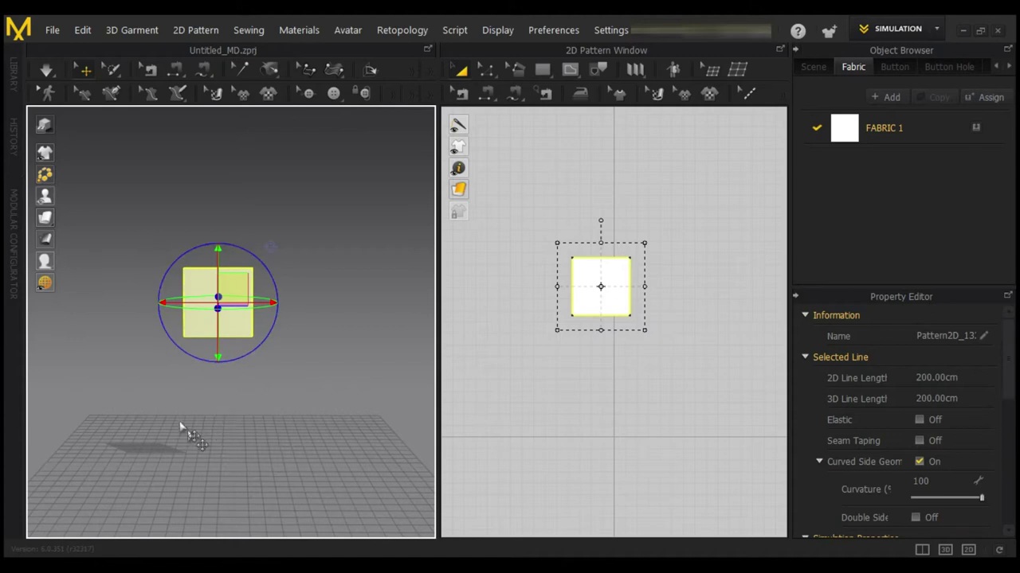
{"action": "left_click_drag", "start_coordinate": [192, 439], "coordinate": [216, 349]}
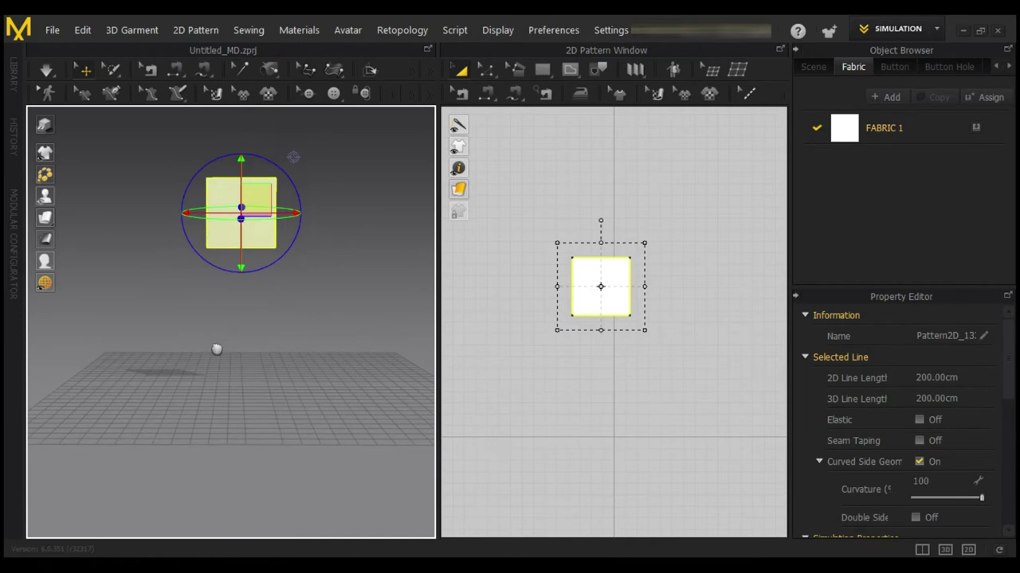
{"action": "left_click_drag", "start_coordinate": [288, 328], "coordinate": [298, 357]}
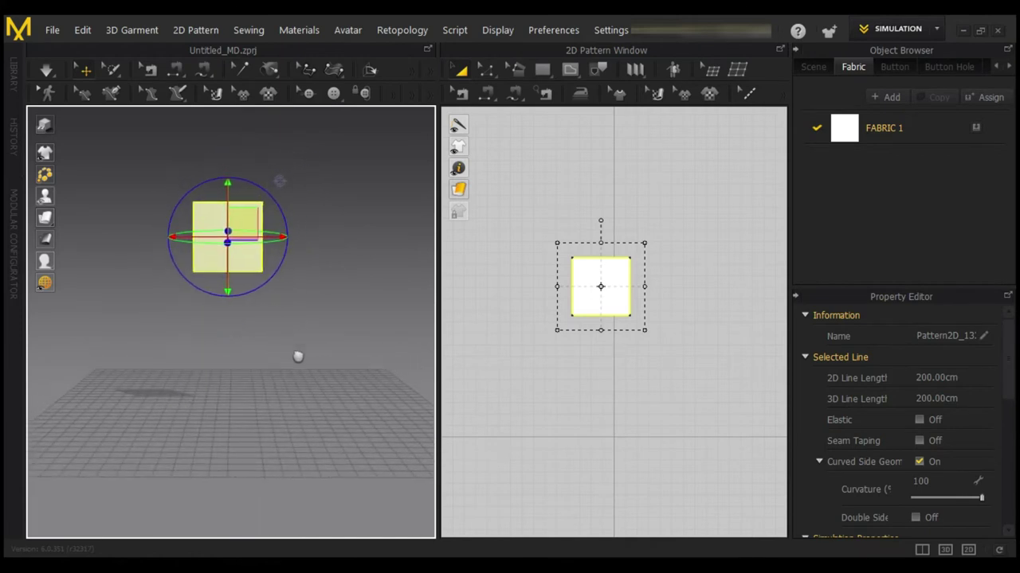
{"action": "left_click", "coordinate": [149, 363]}
{"action": "left_click_drag", "start_coordinate": [285, 337], "coordinate": [196, 345]}
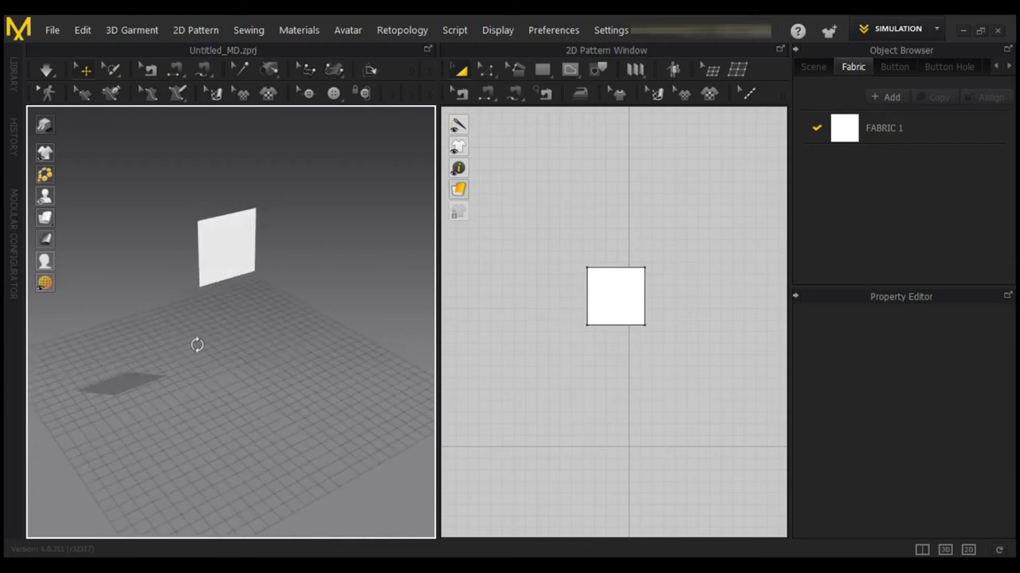
Rotate the pattern 90° on the red ring to lie flat, then lower it toward the floor.
{"action": "left_click", "coordinate": [612, 294]}
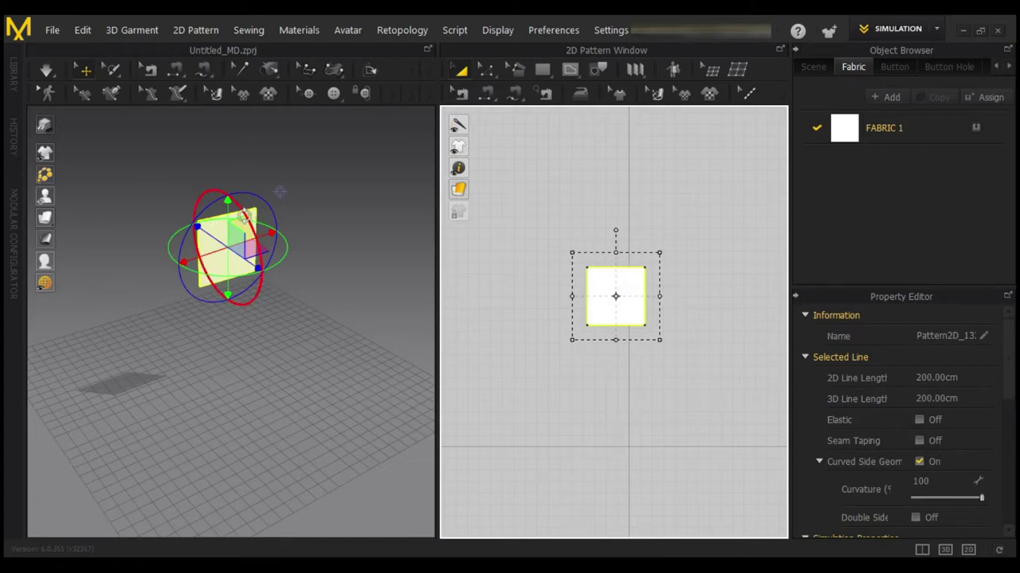
{"action": "left_click", "coordinate": [240, 208]}
{"action": "left_click_drag", "start_coordinate": [226, 198], "coordinate": [191, 199]}
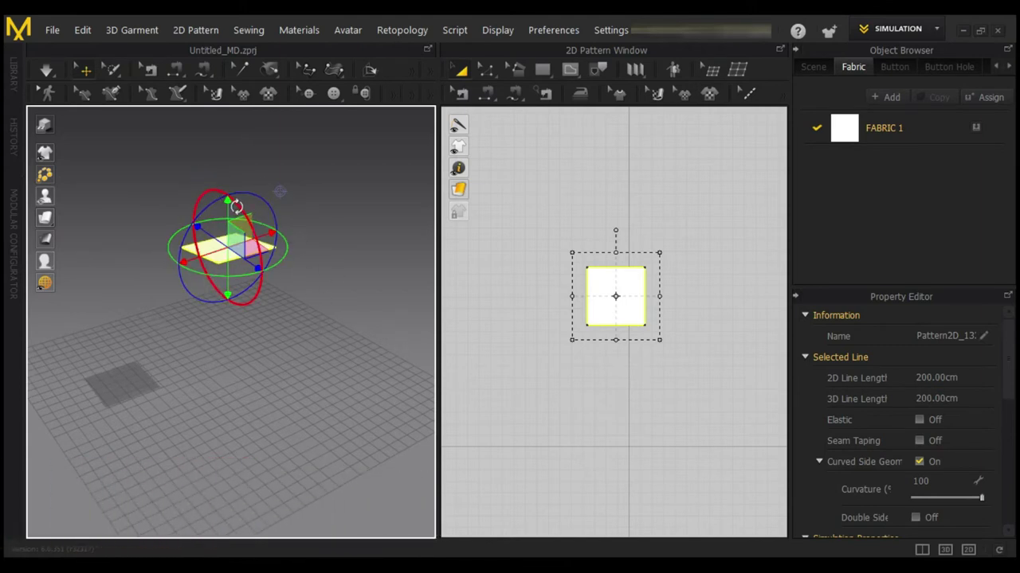
{"action": "left_click_drag", "start_coordinate": [229, 201], "coordinate": [229, 313]}
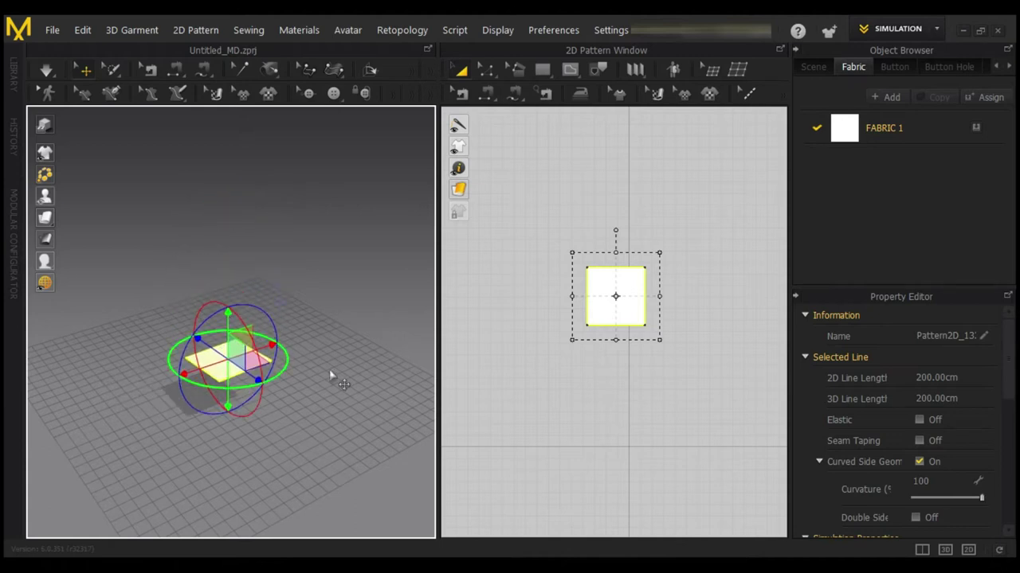
{"action": "left_click_drag", "start_coordinate": [351, 384], "coordinate": [385, 423]}
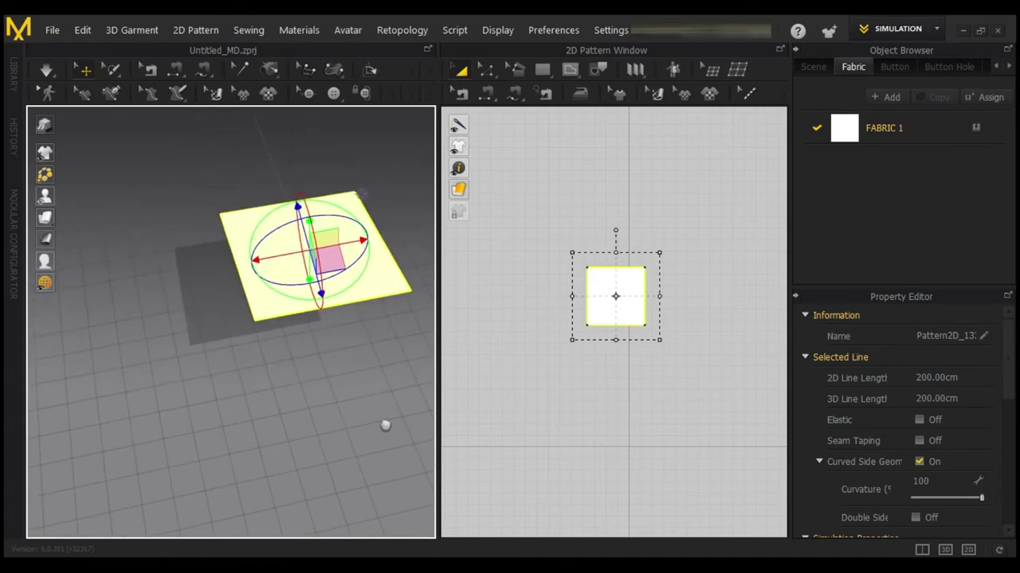
Switch to Transform Point/Segment and select the square's left edge.
{"action": "scroll", "coordinate": [614, 289], "scroll_direction": "up", "scroll_amount": 5}
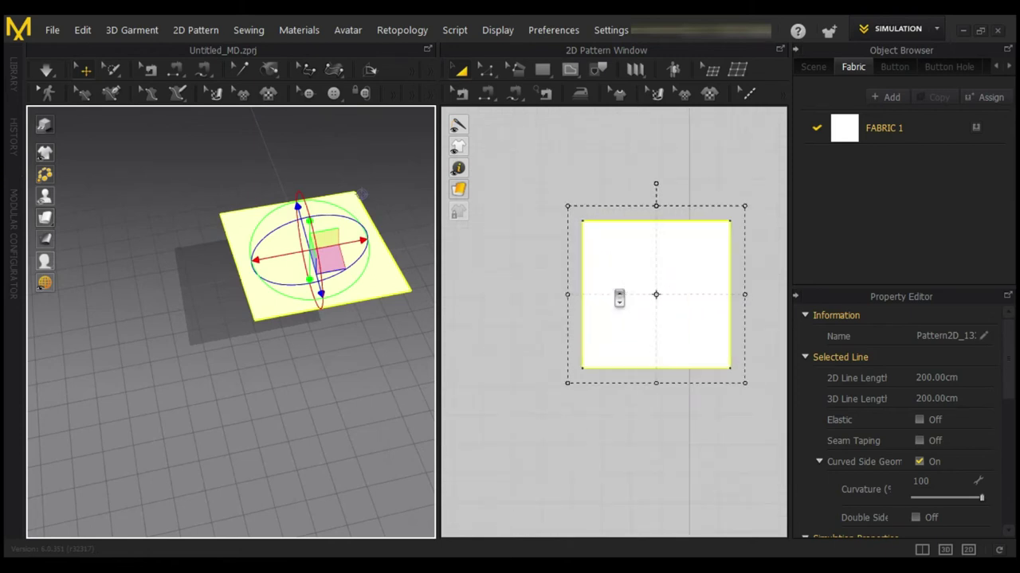
{"action": "scroll", "coordinate": [616, 305], "scroll_direction": "up", "scroll_amount": 2}
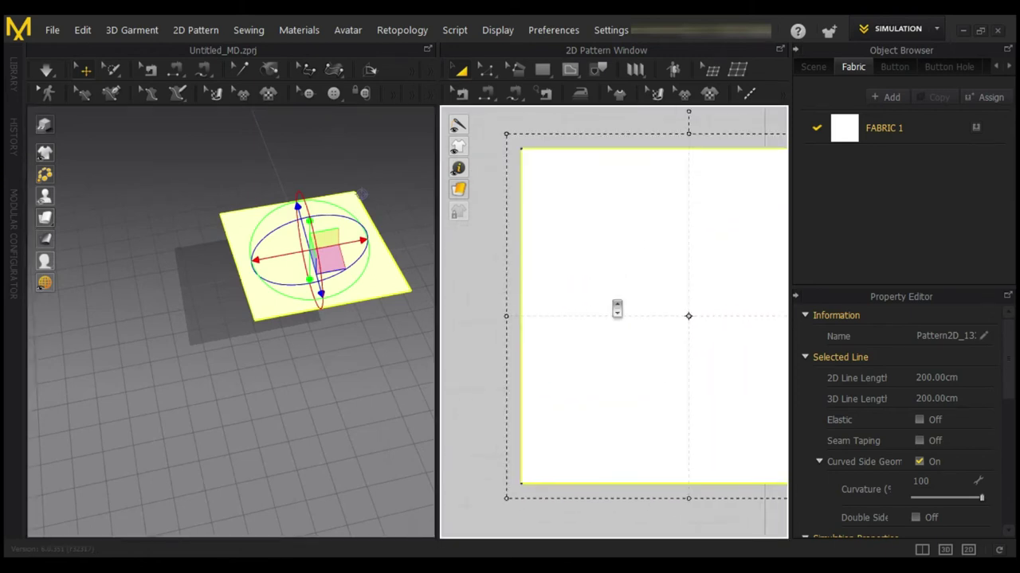
{"action": "left_click_drag", "start_coordinate": [596, 321], "coordinate": [600, 309]}
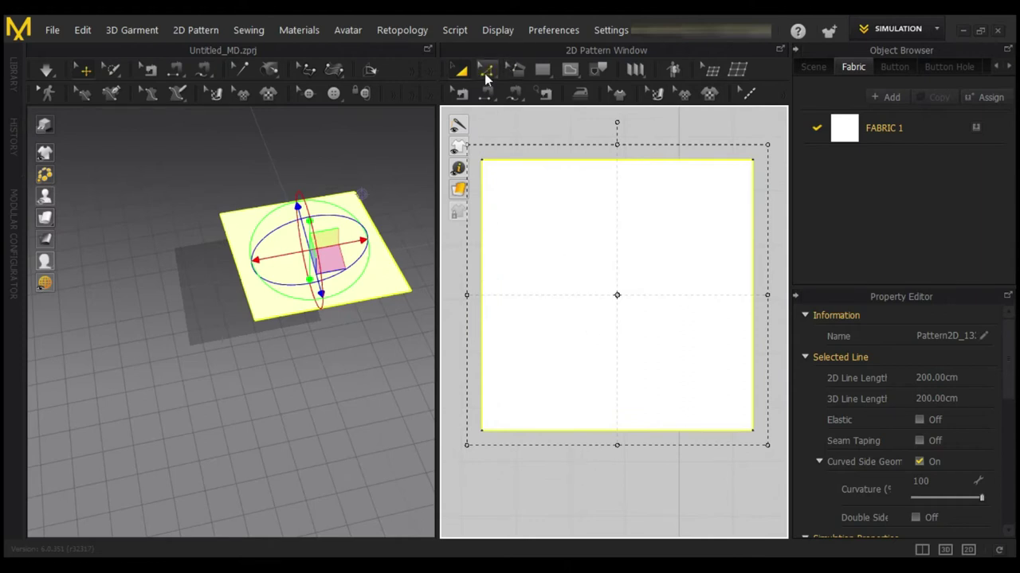
{"action": "left_click", "coordinate": [485, 73]}
{"action": "left_click", "coordinate": [528, 109]}
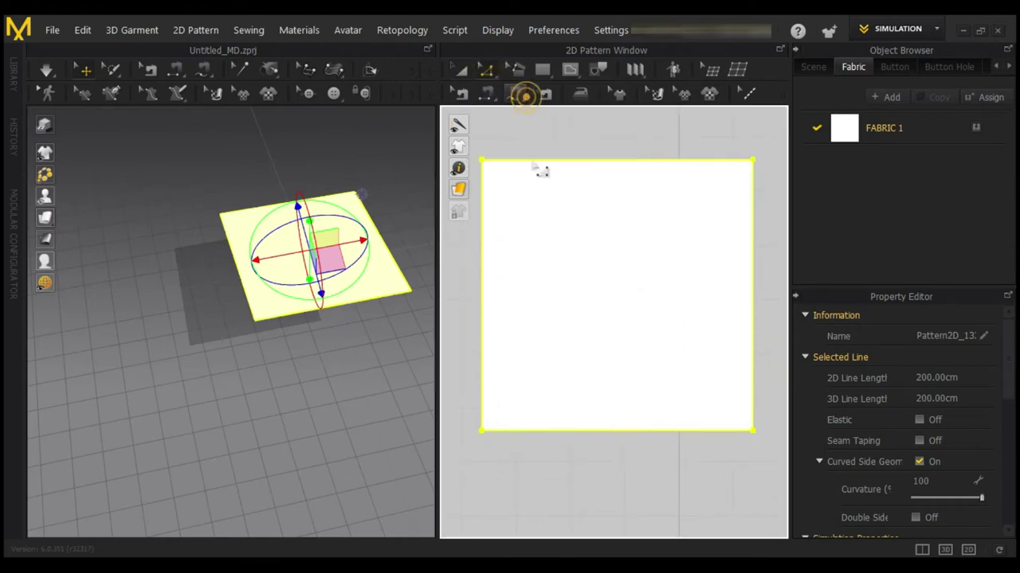
{"action": "left_click", "coordinate": [494, 320]}
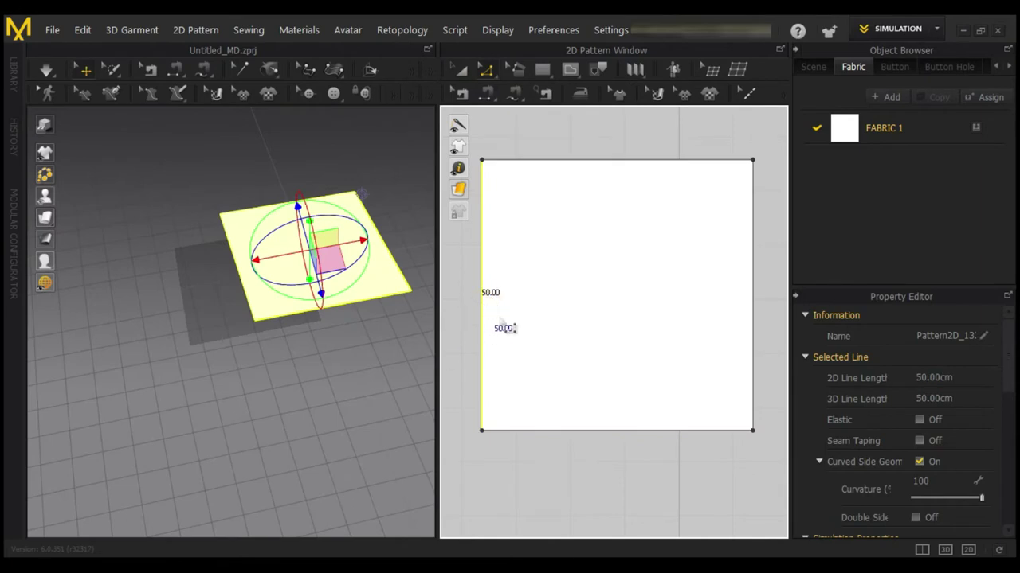
{"action": "mouse_move", "coordinate": [596, 474]}
{"action": "left_mouse_down"}
{"action": "mouse_move", "coordinate": [647, 465]}
{"action": "mouse_move", "coordinate": [594, 492]}
{"action": "left_mouse_up"}
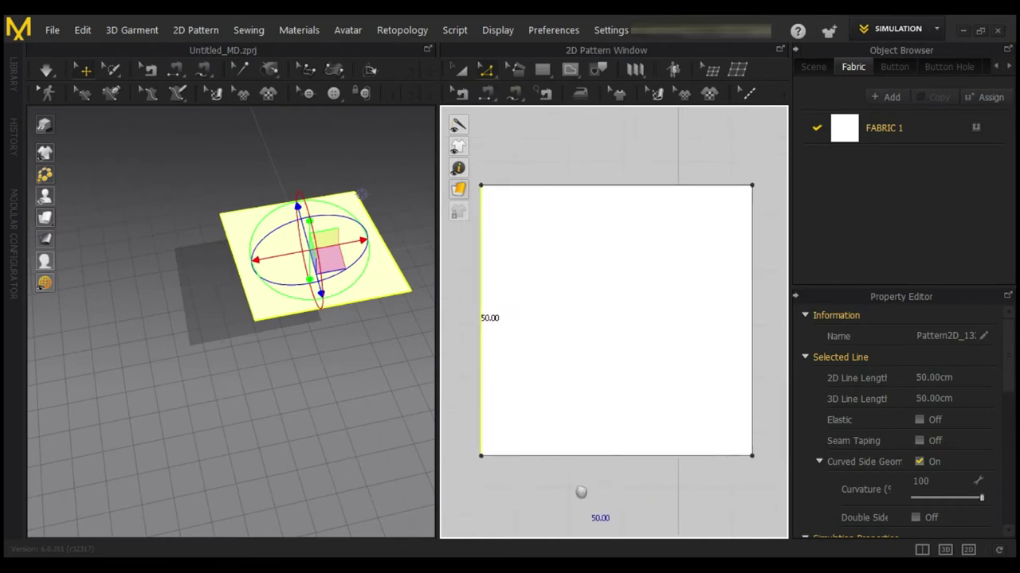
Offset the left edge as an internal line at 1 cm distance.
{"action": "right_click", "coordinate": [481, 307]}
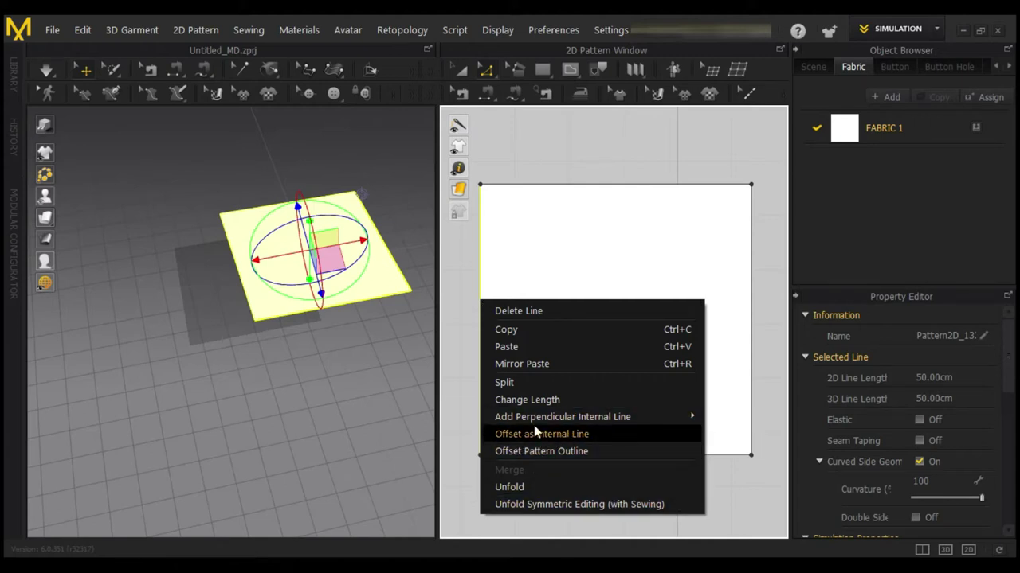
{"action": "left_click", "coordinate": [578, 435]}
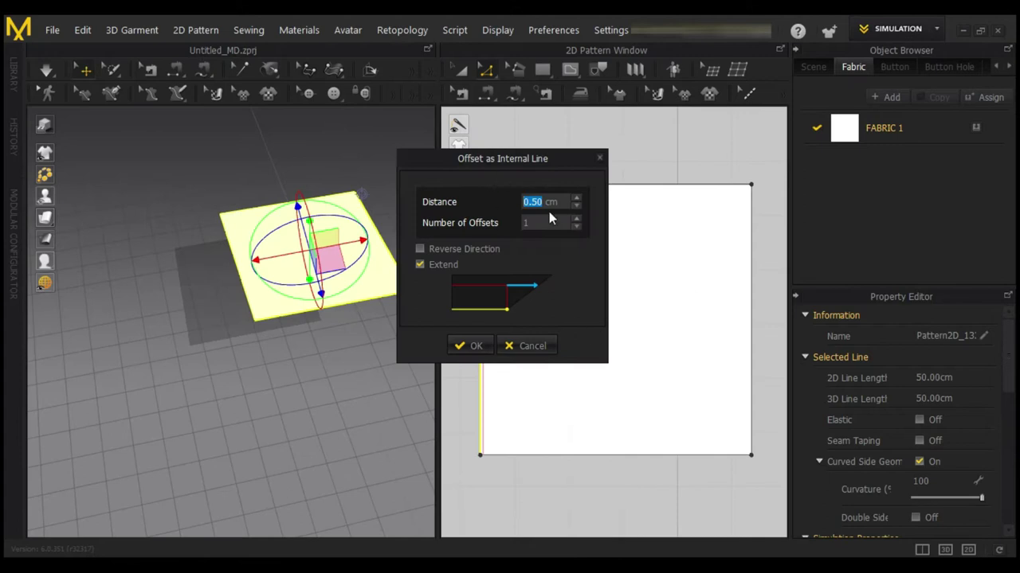
{"action": "double_click", "coordinate": [532, 201]}
{"action": "type", "text": "1"}
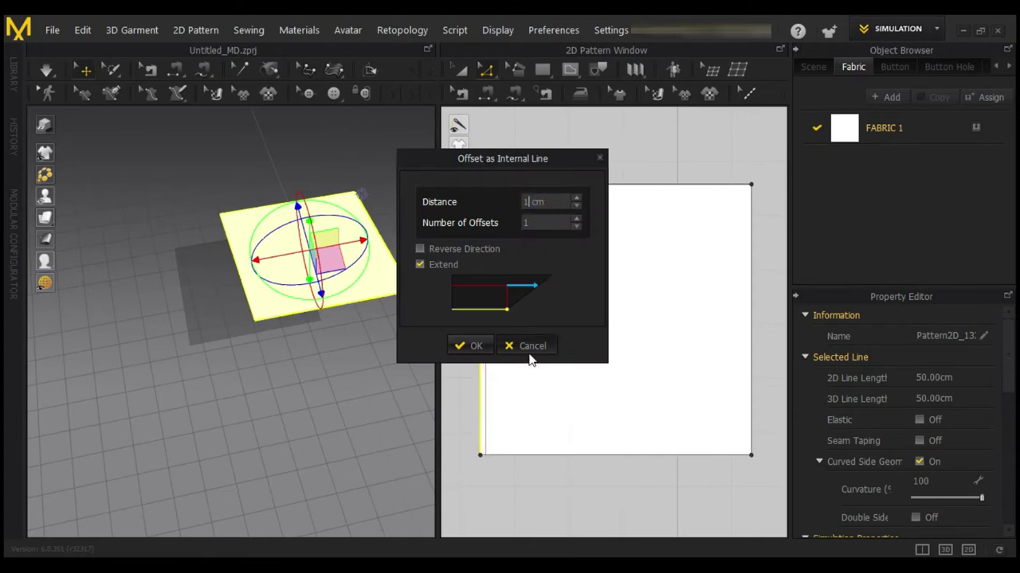
{"action": "left_click", "coordinate": [470, 346]}
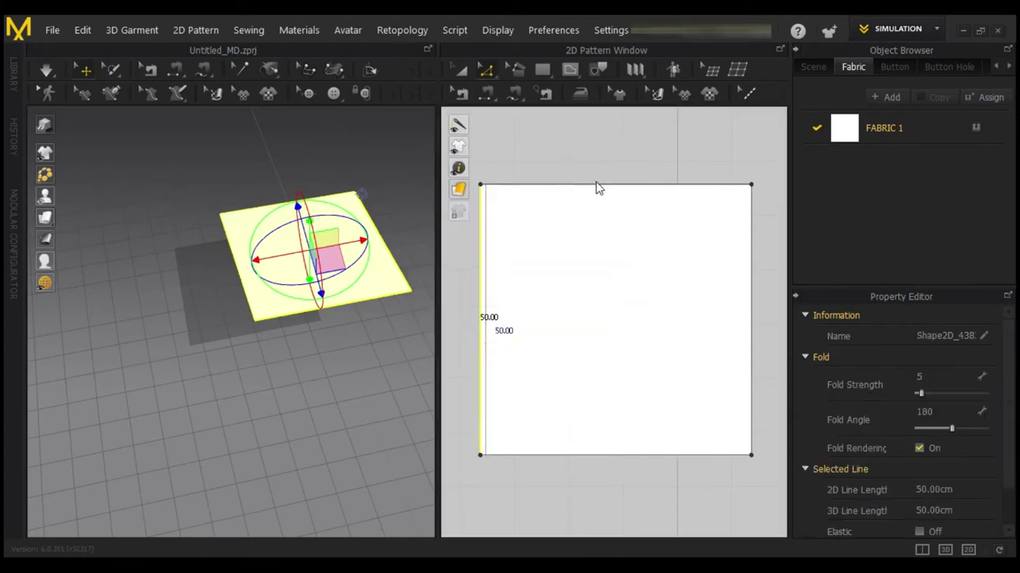
{"action": "left_click", "coordinate": [625, 188]}
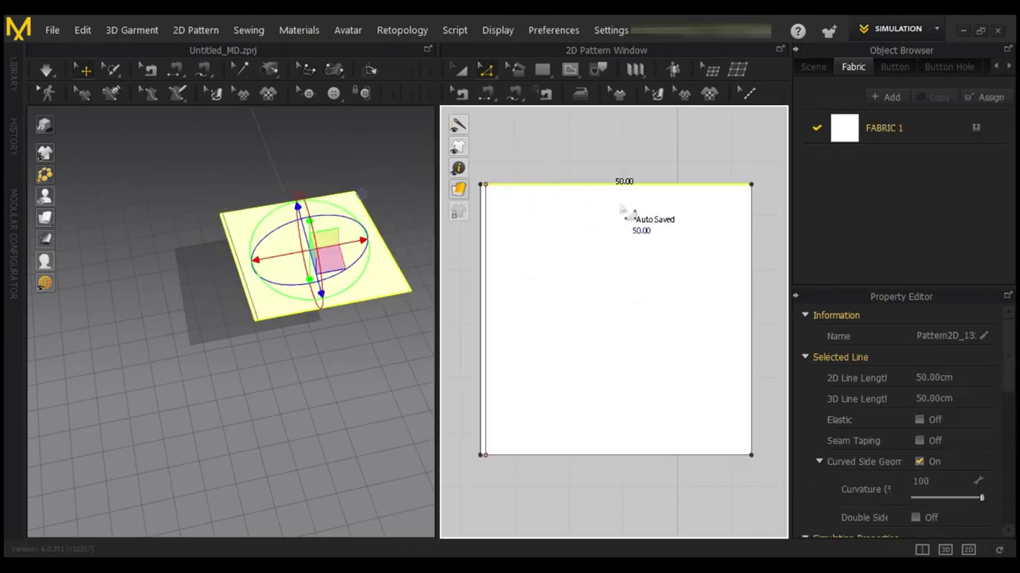
{"action": "scroll", "coordinate": [523, 199], "scroll_direction": "up", "scroll_amount": 3}
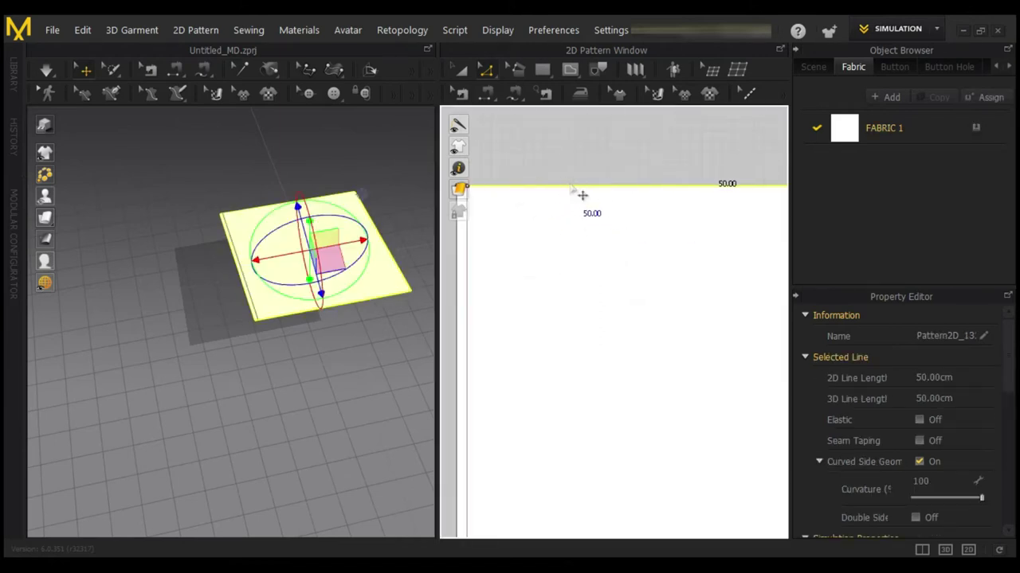
Offset the top edge as a 1 cm internal line.
{"action": "right_click", "coordinate": [570, 184]}
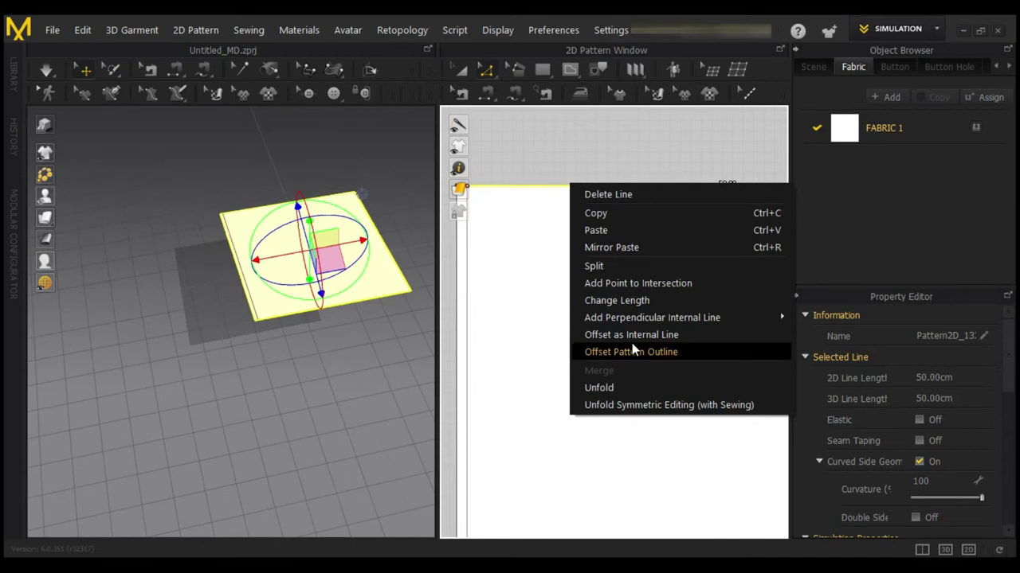
{"action": "left_click", "coordinate": [637, 341]}
{"action": "left_click", "coordinate": [475, 345]}
{"action": "scroll", "coordinate": [606, 341], "scroll_direction": "down", "scroll_amount": 5}
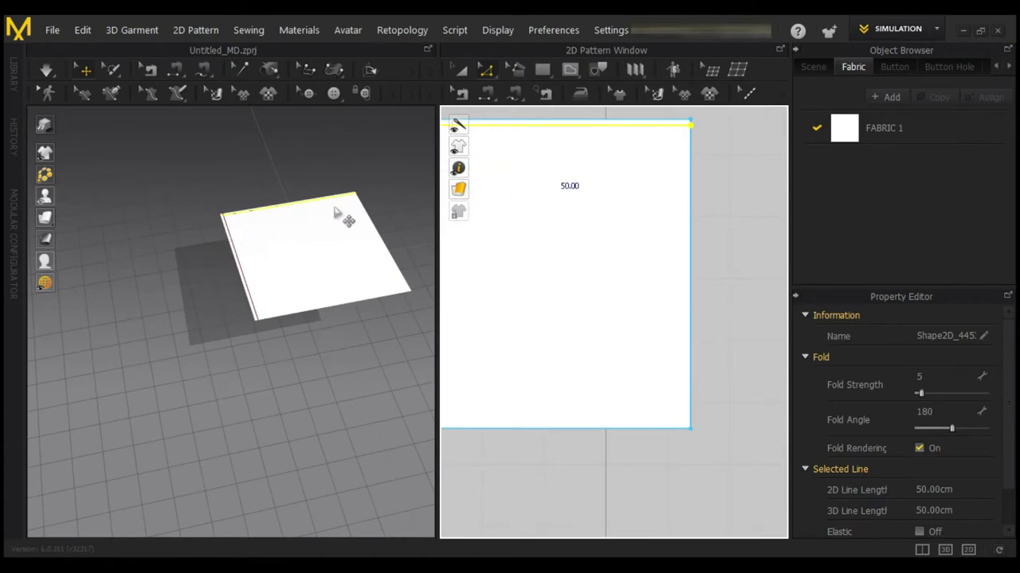
{"action": "scroll", "coordinate": [244, 291], "scroll_direction": "up", "scroll_amount": 5}
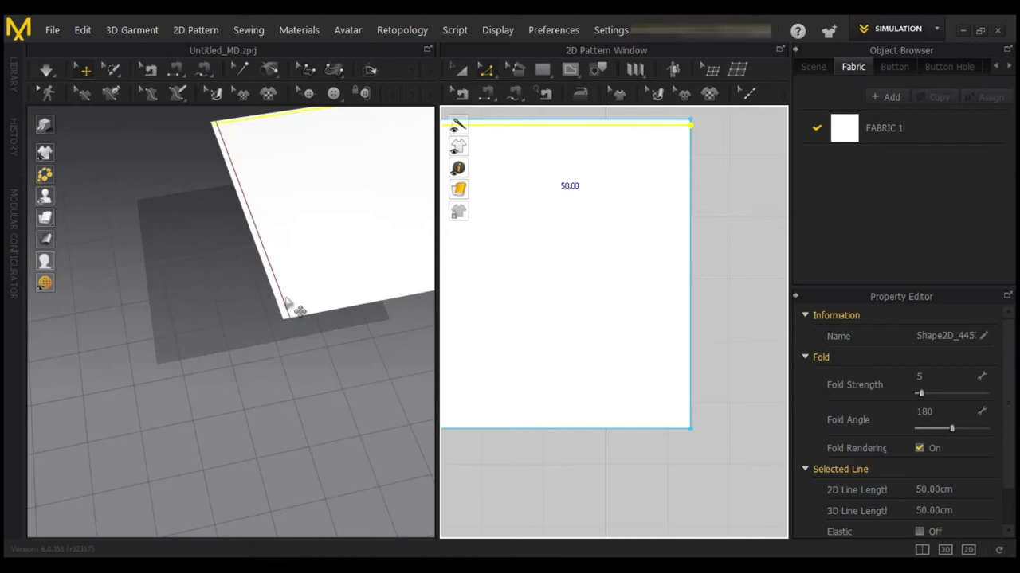
{"action": "scroll", "coordinate": [650, 345], "scroll_direction": "down", "scroll_amount": 2}
{"action": "scroll", "coordinate": [669, 326], "scroll_direction": "up", "scroll_amount": 3}
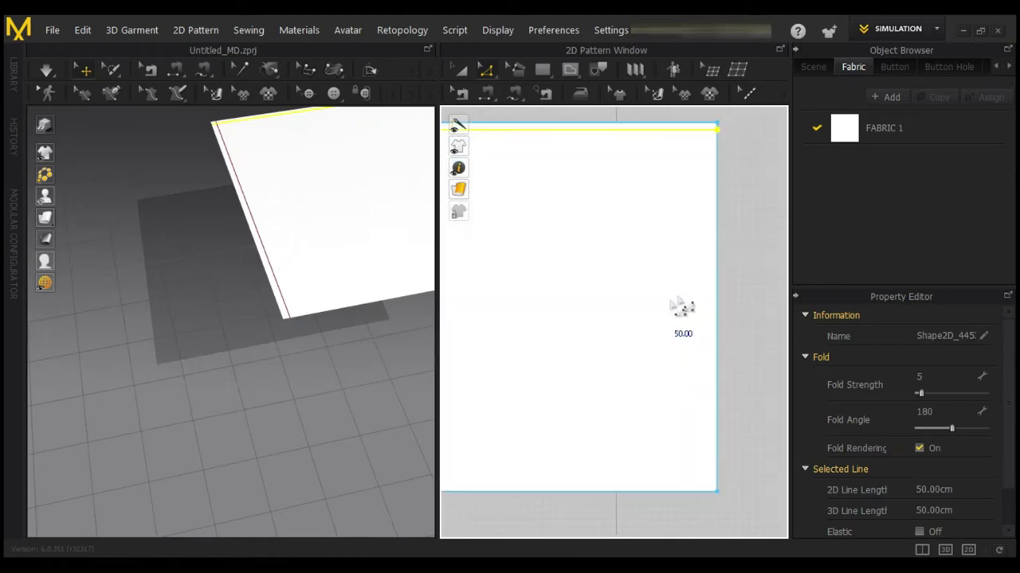
Offset the right and bottom edges as 1 cm internal lines.
{"action": "left_click", "coordinate": [716, 281]}
{"action": "right_click", "coordinate": [717, 280]}
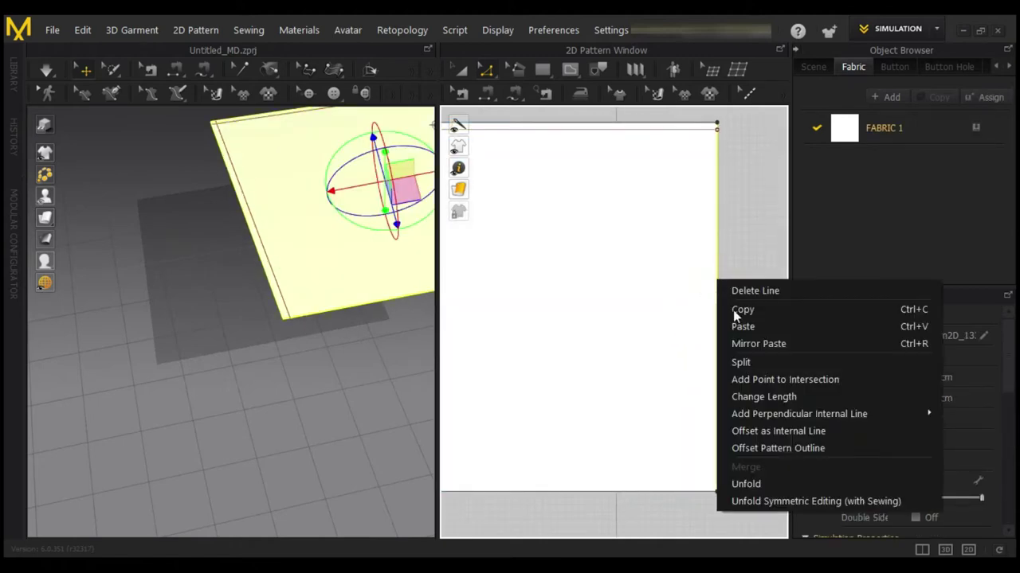
{"action": "left_click", "coordinate": [814, 434]}
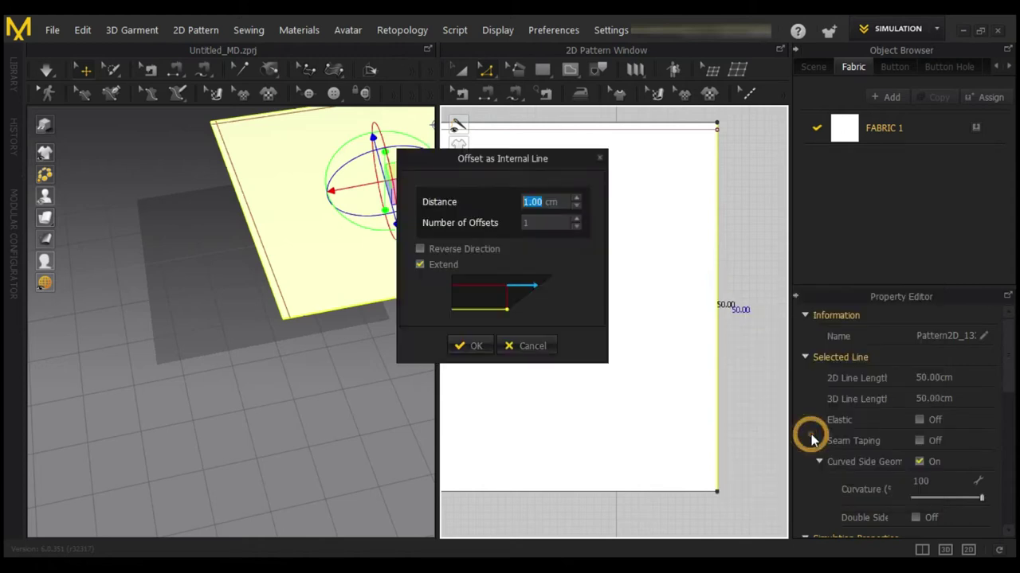
{"action": "left_click", "coordinate": [469, 344]}
{"action": "left_click", "coordinate": [614, 488]}
{"action": "right_click", "coordinate": [614, 489]}
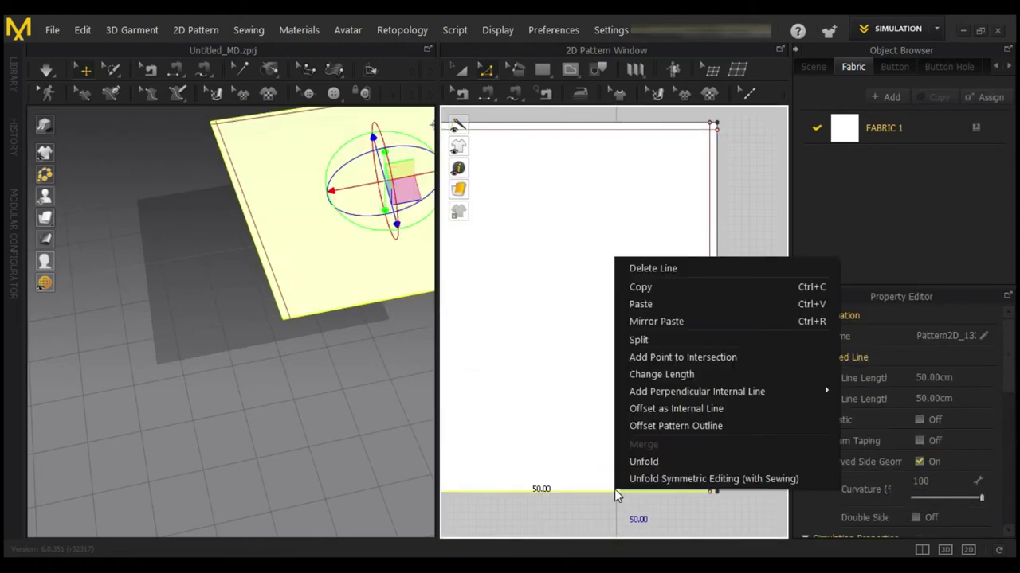
{"action": "left_click", "coordinate": [689, 408]}
{"action": "left_click", "coordinate": [470, 345]}
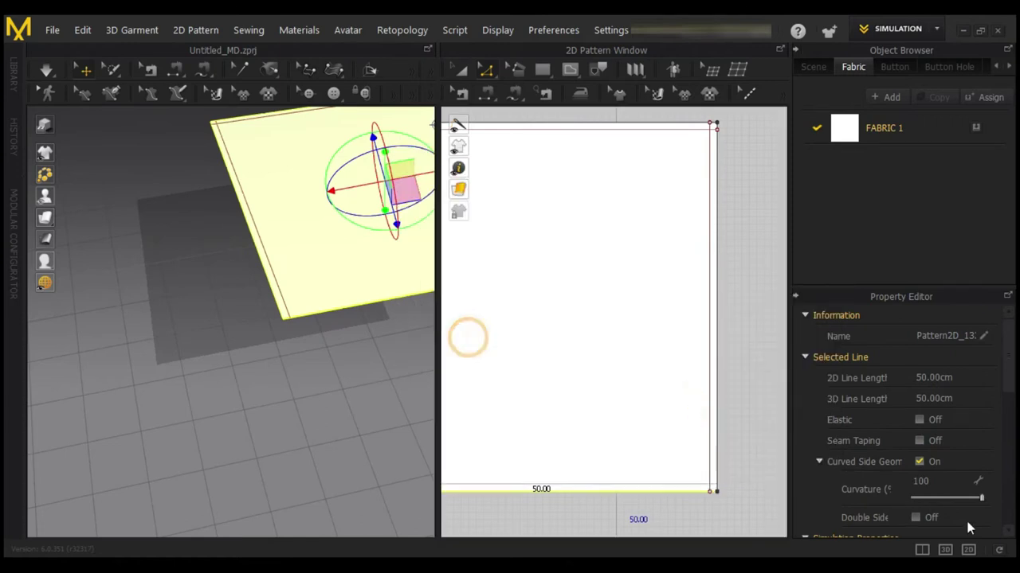
Shift-select all four inset internal lines: top, left, bottom and right.
{"action": "scroll", "coordinate": [626, 358], "scroll_direction": "up", "scroll_amount": 2}
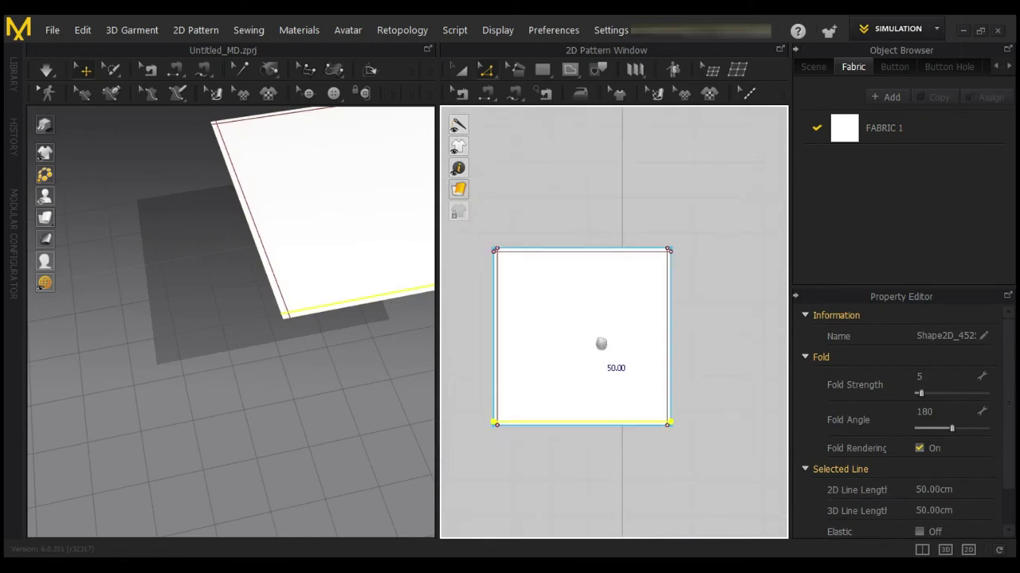
{"action": "scroll", "coordinate": [574, 322], "scroll_direction": "up", "scroll_amount": 3}
{"action": "scroll", "coordinate": [549, 232], "scroll_direction": "up", "scroll_amount": 2}
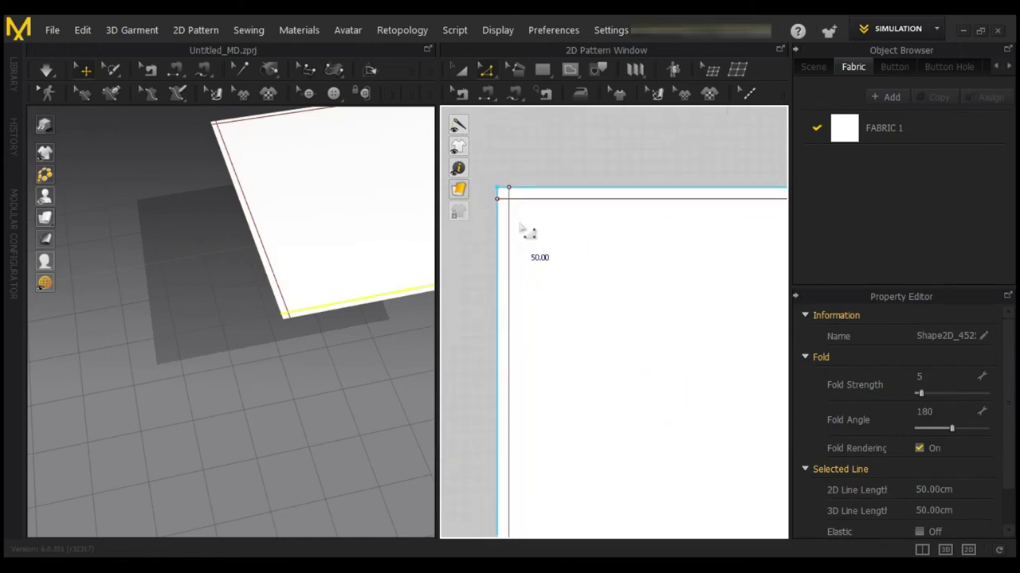
{"action": "left_click", "coordinate": [536, 195]}
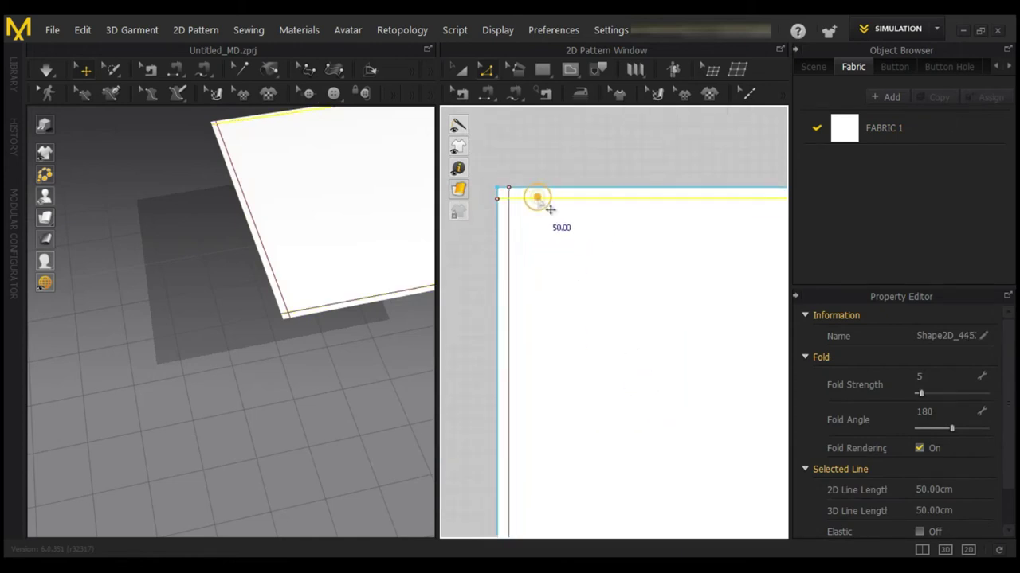
{"action": "left_click", "coordinate": [510, 251], "text": "shift"}
{"action": "scroll", "coordinate": [605, 291], "scroll_direction": "up", "scroll_amount": 2}
{"action": "scroll", "coordinate": [608, 291], "scroll_direction": "down", "scroll_amount": 3}
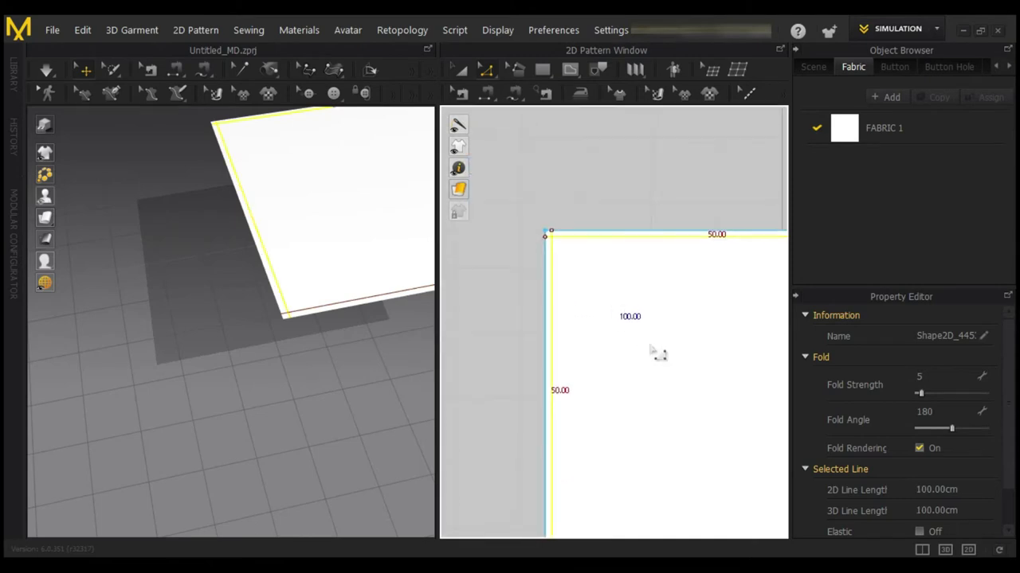
{"action": "left_click", "coordinate": [616, 416], "text": "shift"}
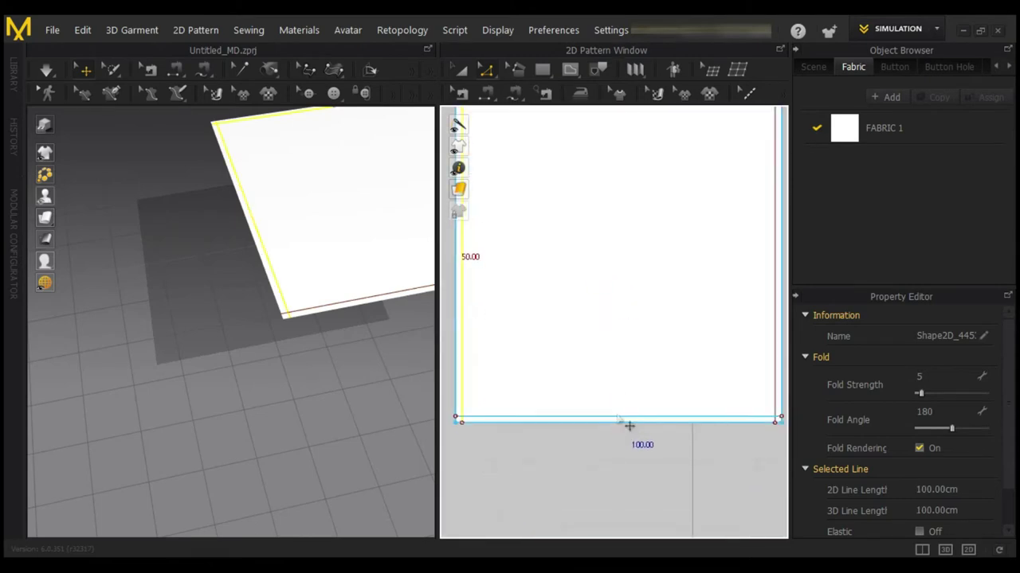
{"action": "left_click_drag", "start_coordinate": [684, 474], "coordinate": [616, 485]}
{"action": "left_click", "coordinate": [702, 324], "text": "shift"}
{"action": "left_click_drag", "start_coordinate": [614, 266], "coordinate": [717, 347]}
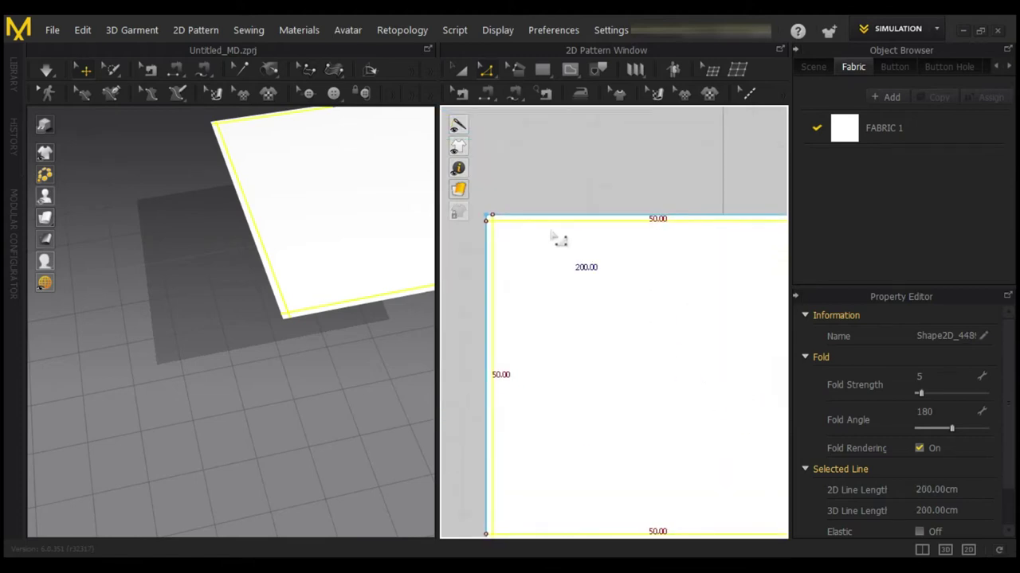
Apply Cut & Sew to the four selected inset lines and inspect the fabric corner in 3D.
{"action": "right_click", "coordinate": [530, 225]}
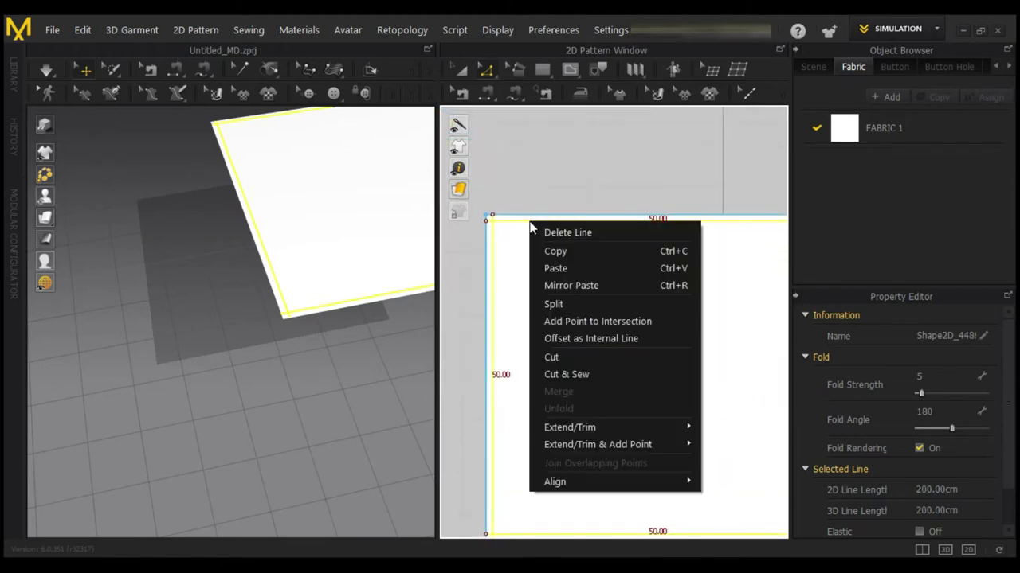
{"action": "left_click", "coordinate": [610, 371]}
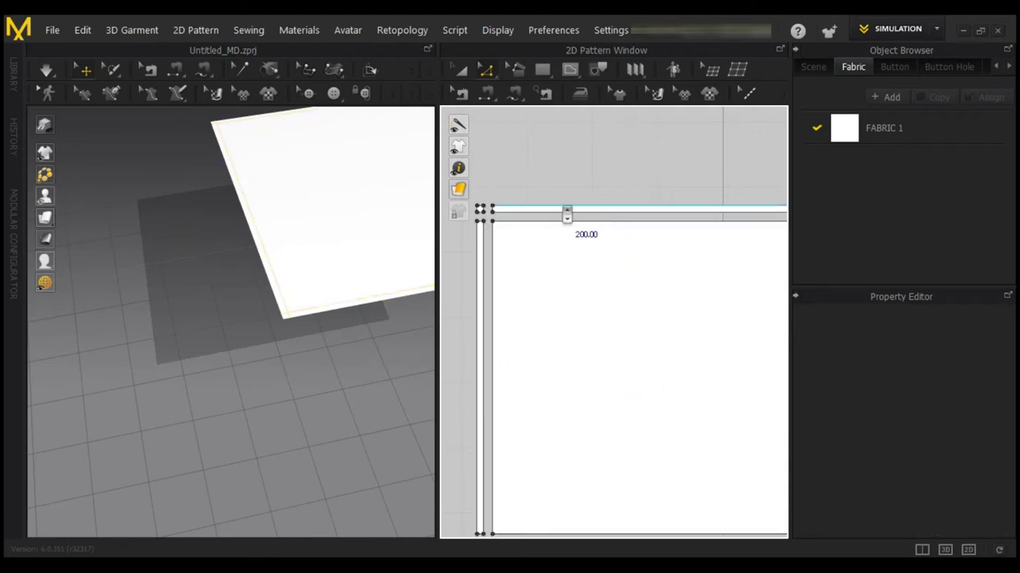
{"action": "scroll", "coordinate": [582, 243], "scroll_direction": "down", "scroll_amount": 3}
{"action": "scroll", "coordinate": [599, 195], "scroll_direction": "up", "scroll_amount": 3}
{"action": "left_click_drag", "start_coordinate": [621, 234], "coordinate": [638, 192]}
{"action": "scroll", "coordinate": [639, 274], "scroll_direction": "up", "scroll_amount": 3}
{"action": "scroll", "coordinate": [644, 268], "scroll_direction": "down", "scroll_amount": 3}
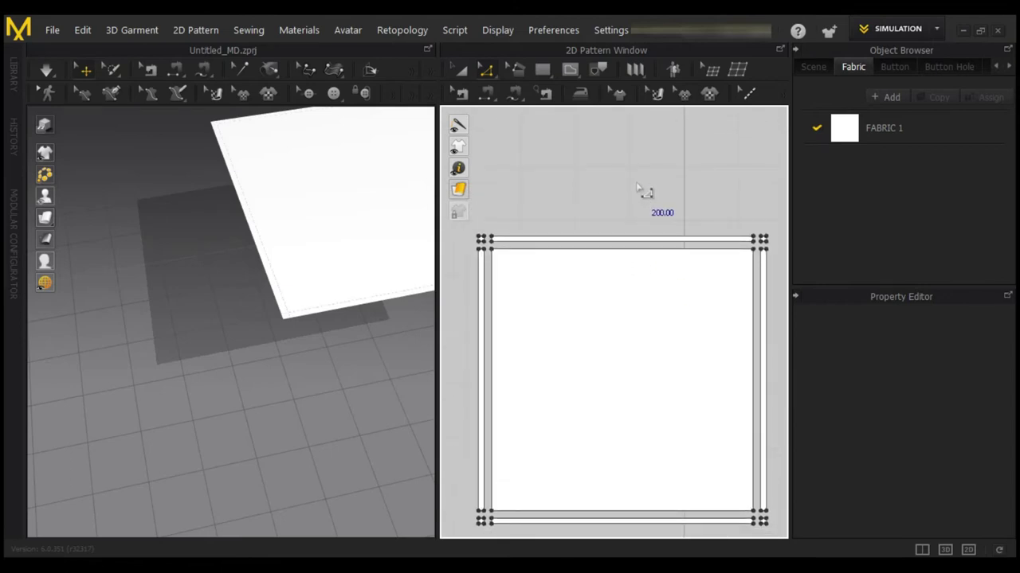
{"action": "scroll", "coordinate": [278, 304], "scroll_direction": "up", "scroll_amount": 5}
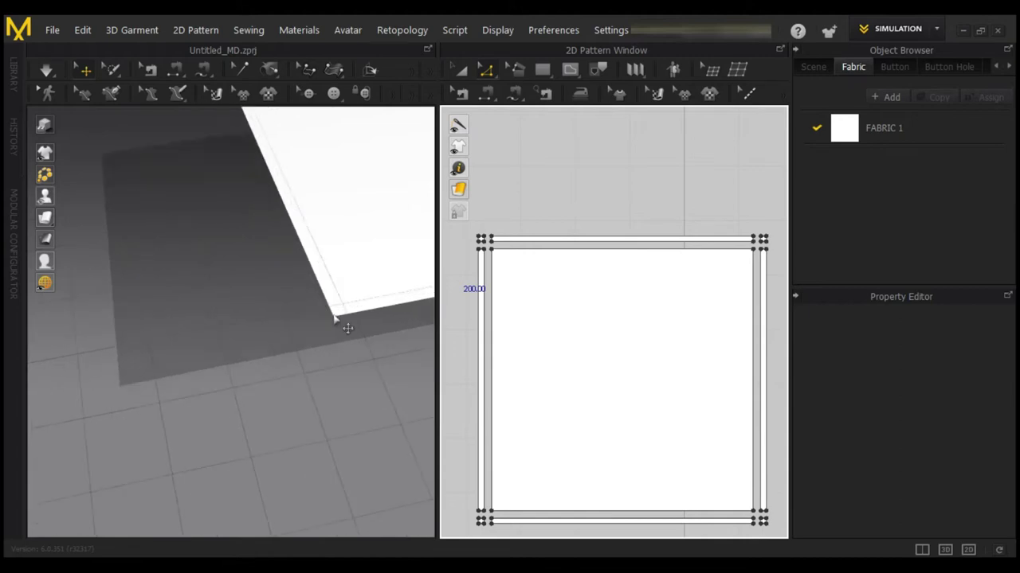
{"action": "left_click_drag", "start_coordinate": [255, 317], "coordinate": [298, 319]}
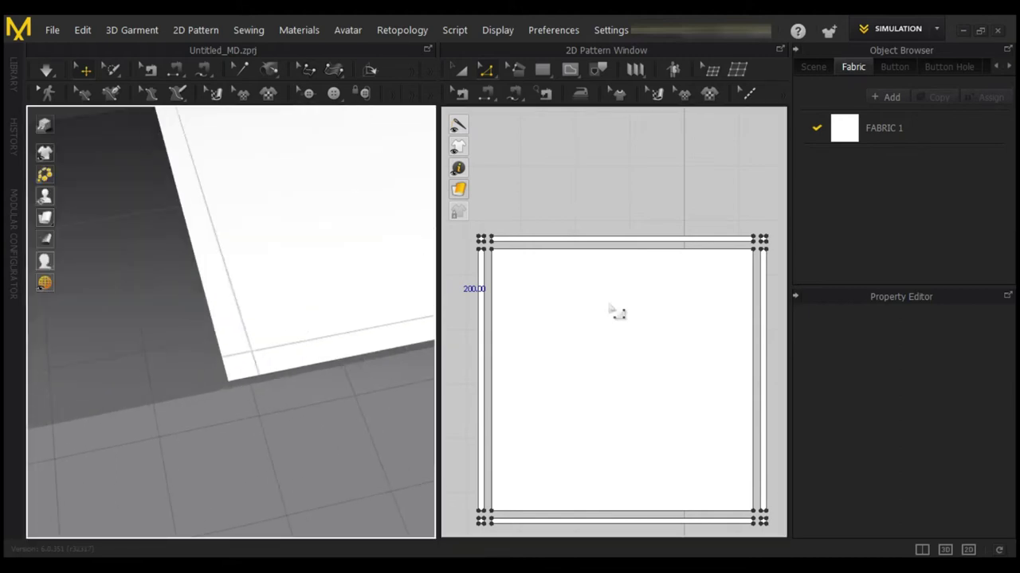
{"action": "mouse_move", "coordinate": [280, 438]}
{"action": "left_mouse_down"}
{"action": "mouse_move", "coordinate": [291, 387]}
{"action": "mouse_move", "coordinate": [291, 396]}
{"action": "left_mouse_up"}
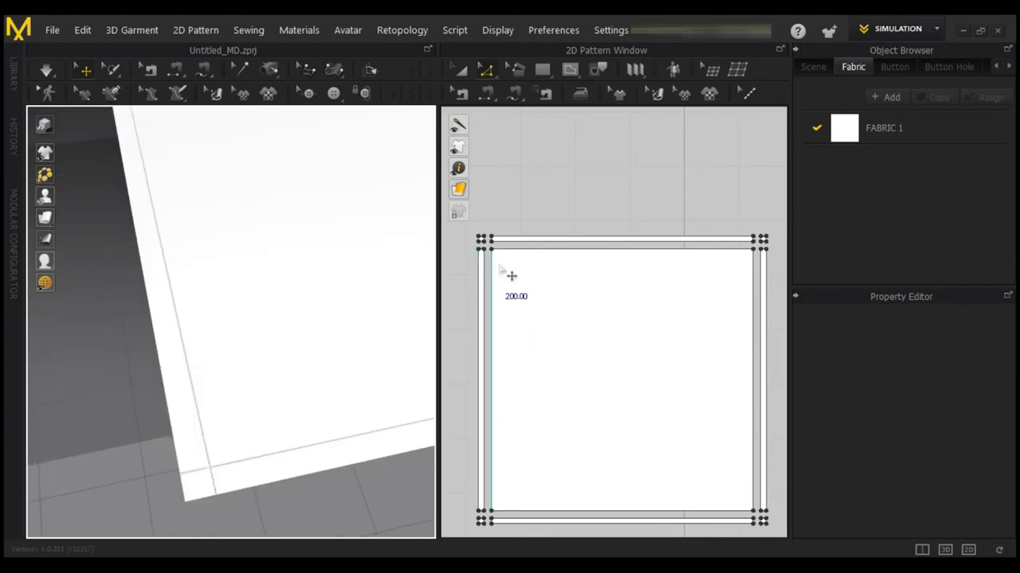
With Edit Pattern (Z), select all four border strips and four corner pieces.
{"action": "key", "text": "z"}
{"action": "left_click", "coordinate": [480, 238]}
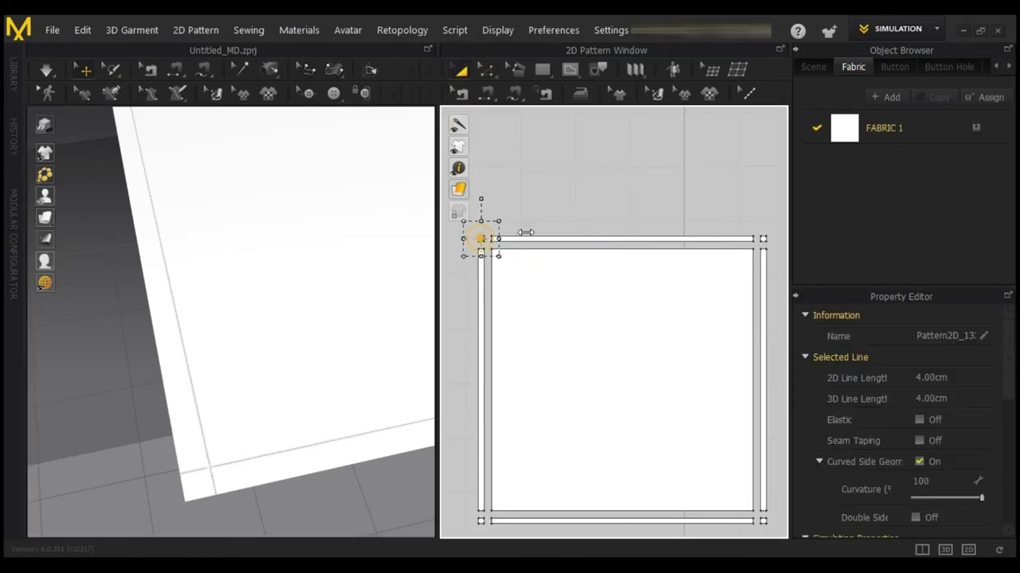
{"action": "left_click", "coordinate": [555, 236], "text": "shift"}
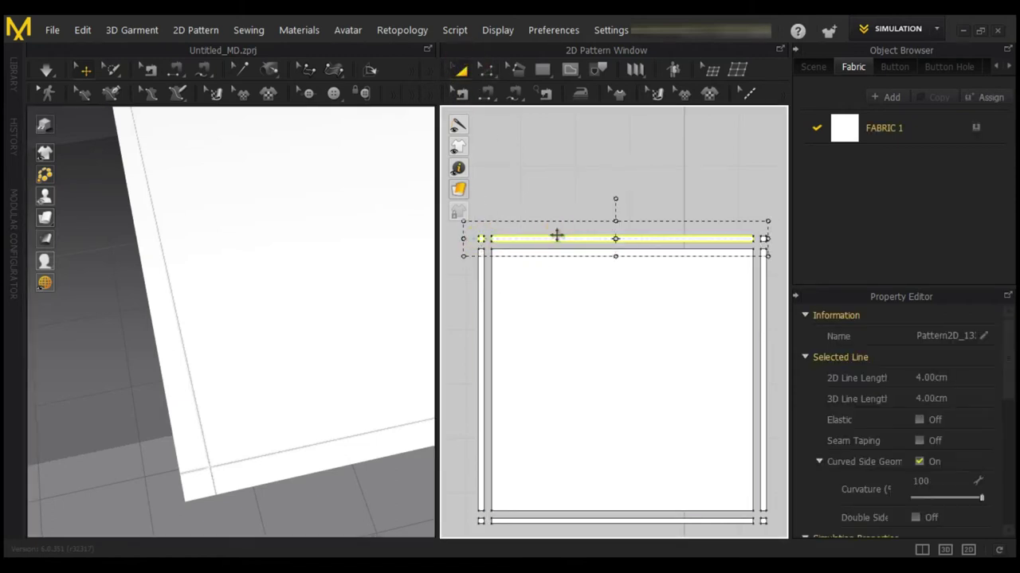
{"action": "left_click", "coordinate": [763, 238], "text": "shift"}
{"action": "left_click", "coordinate": [765, 303], "text": "shift"}
{"action": "left_click", "coordinate": [763, 522], "text": "shift"}
{"action": "left_click", "coordinate": [692, 522], "text": "shift"}
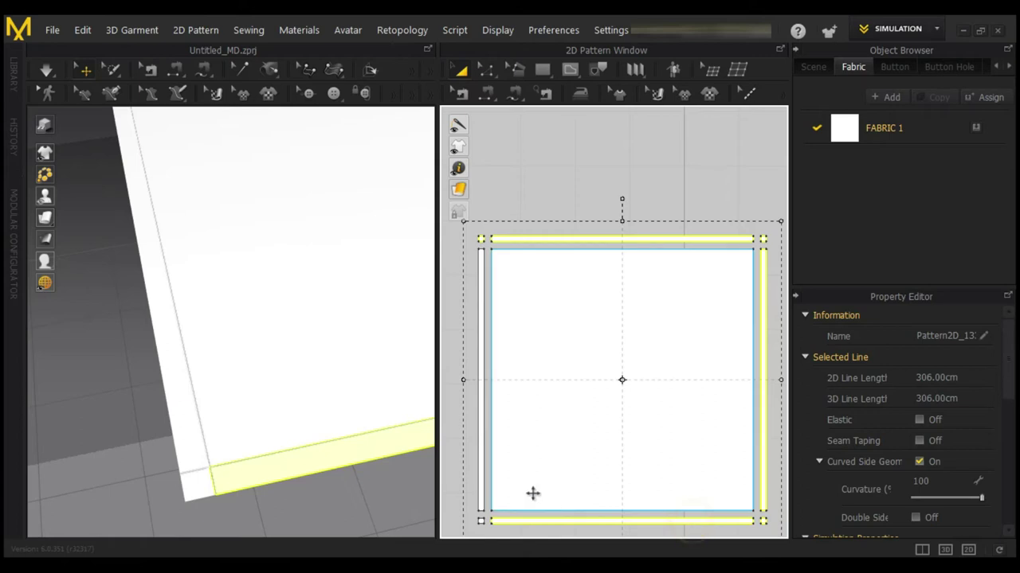
{"action": "left_click", "coordinate": [481, 522], "text": "shift"}
{"action": "left_click", "coordinate": [481, 478], "text": "shift"}
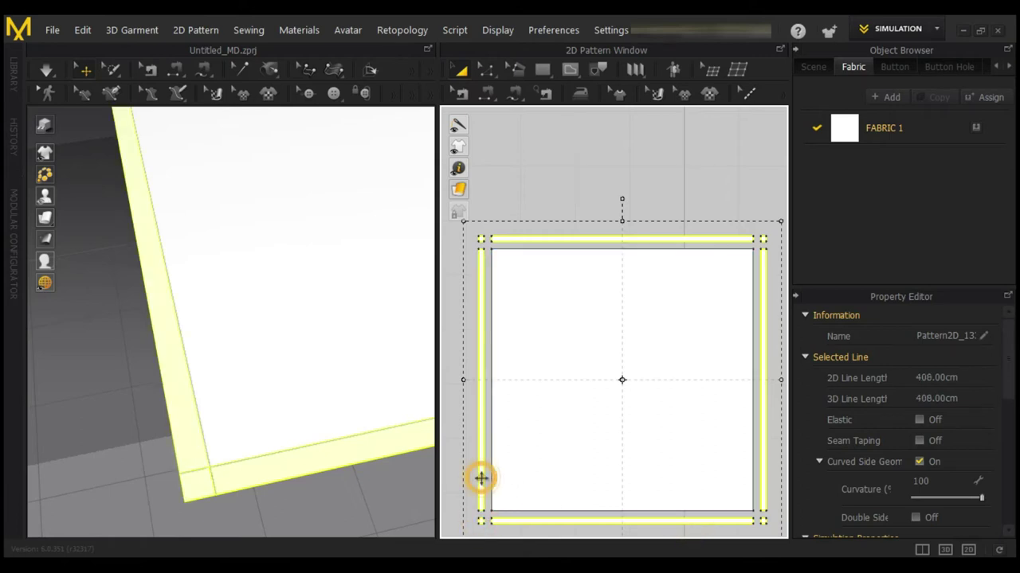
Create a Symmetric Pattern (with Sewing) copy of the border pieces and place it.
{"action": "right_click", "coordinate": [481, 358]}
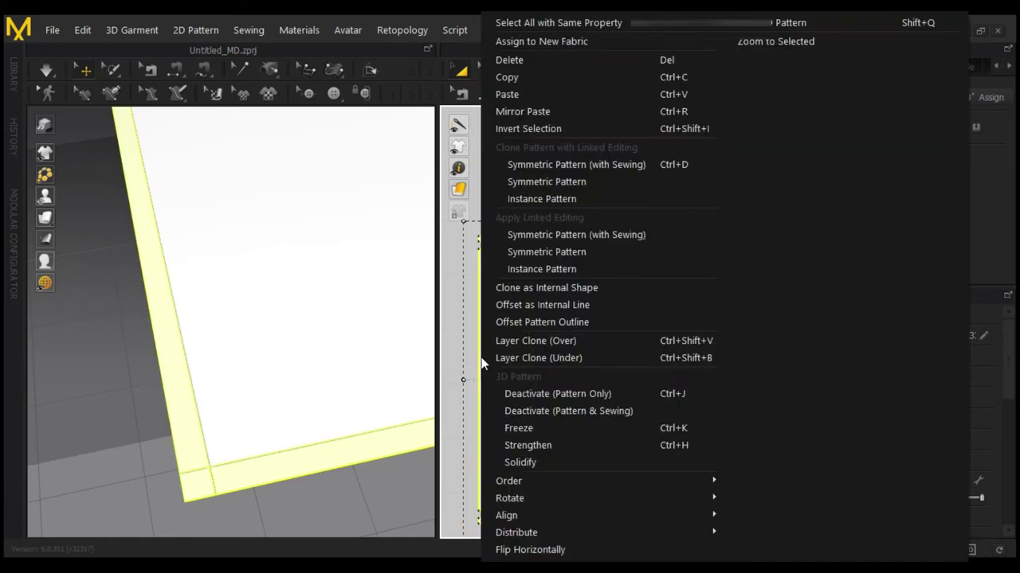
{"action": "left_click", "coordinate": [568, 237]}
{"action": "scroll", "coordinate": [635, 269], "scroll_direction": "up", "scroll_amount": 3}
{"action": "scroll", "coordinate": [626, 311], "scroll_direction": "down", "scroll_amount": 5}
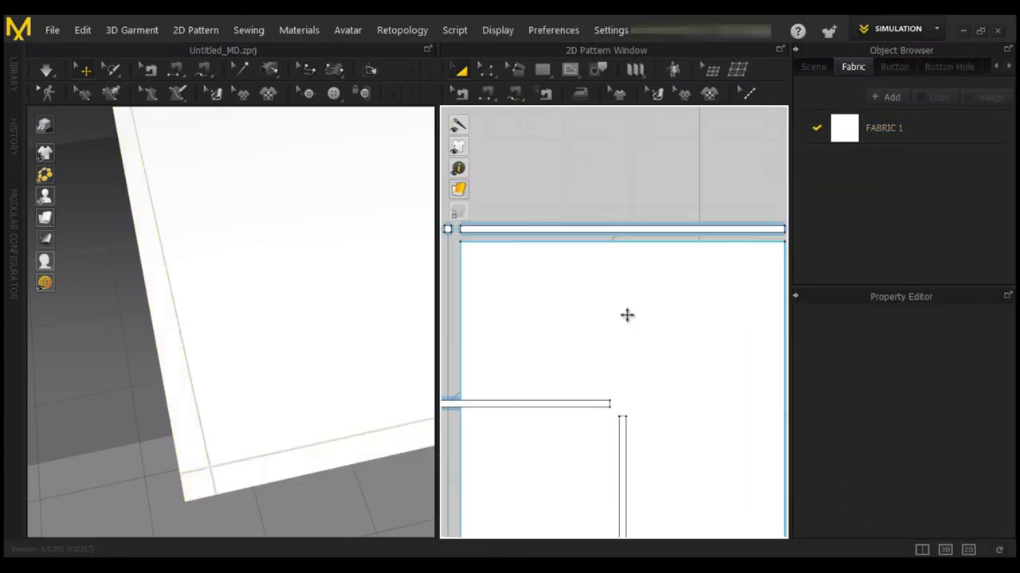
{"action": "scroll", "coordinate": [632, 316], "scroll_direction": "down", "scroll_amount": 2}
{"action": "scroll", "coordinate": [599, 432], "scroll_direction": "up", "scroll_amount": 3}
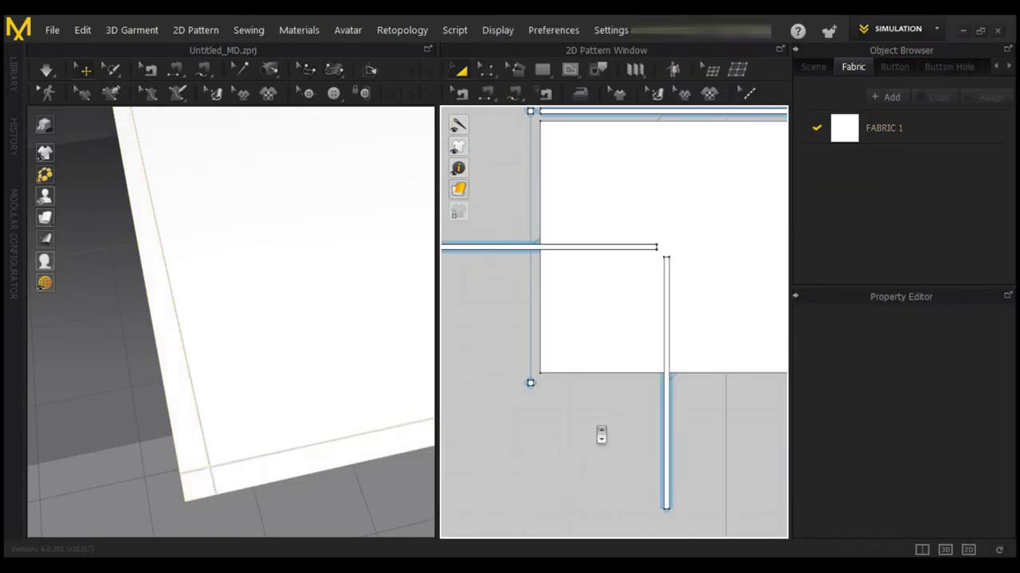
{"action": "left_click", "coordinate": [605, 388]}
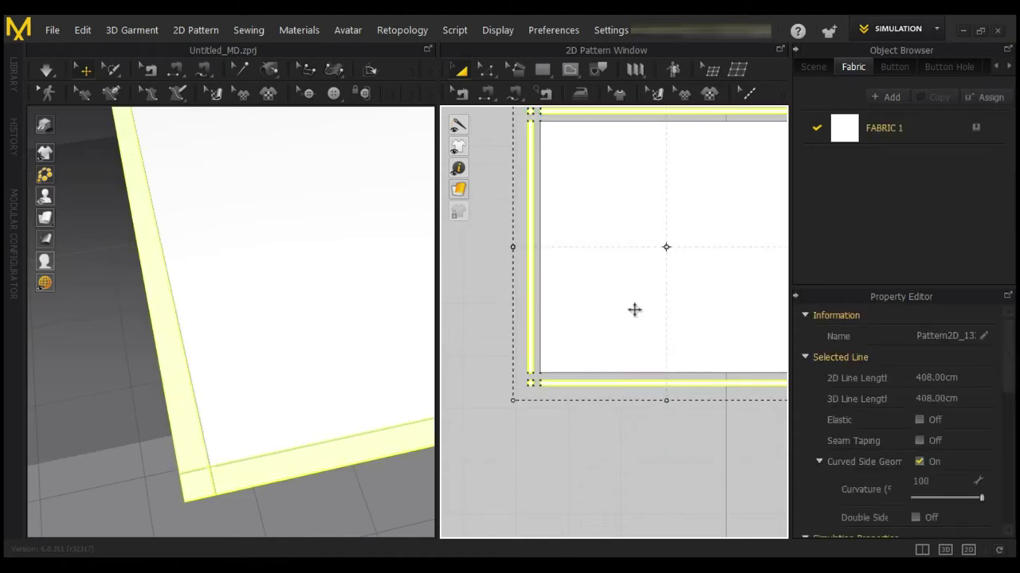
{"action": "scroll", "coordinate": [645, 302], "scroll_direction": "up", "scroll_amount": 2}
{"action": "scroll", "coordinate": [628, 353], "scroll_direction": "down", "scroll_amount": 4}
{"action": "left_click_drag", "start_coordinate": [632, 258], "coordinate": [622, 280]}
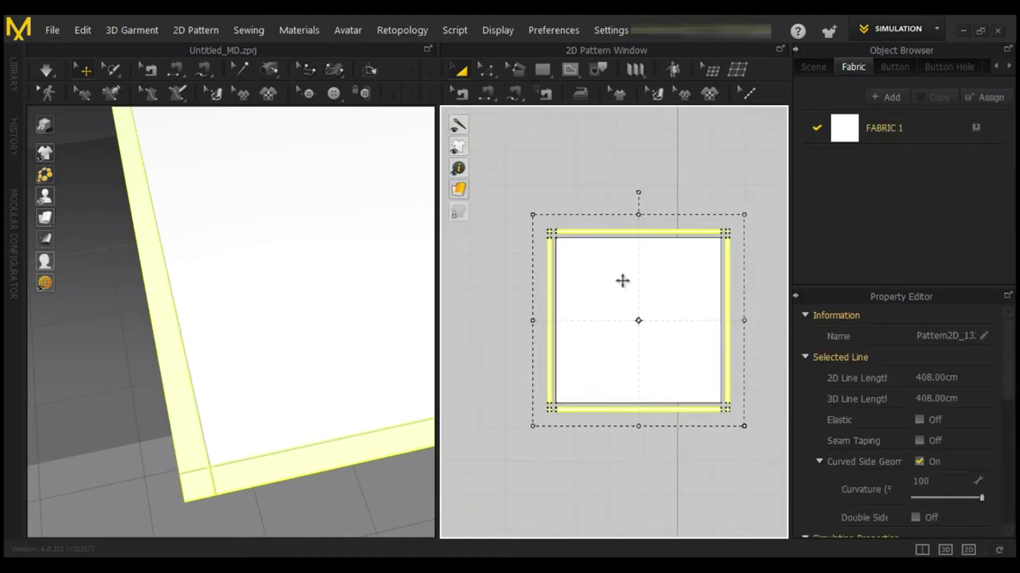
Select the whole square pattern outline, undoing an accidental internal-line move.
{"action": "right_click", "coordinate": [651, 230]}
{"action": "left_click", "coordinate": [650, 230]}
{"action": "scroll", "coordinate": [722, 303], "scroll_direction": "up", "scroll_amount": 2}
{"action": "scroll", "coordinate": [728, 304], "scroll_direction": "down", "scroll_amount": 5}
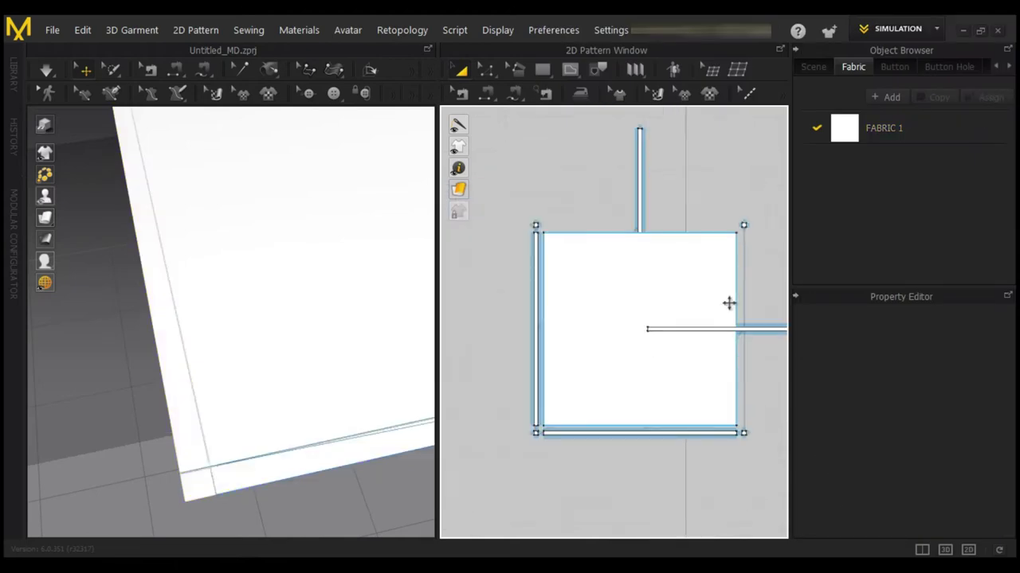
{"action": "left_click_drag", "start_coordinate": [747, 314], "coordinate": [724, 216]}
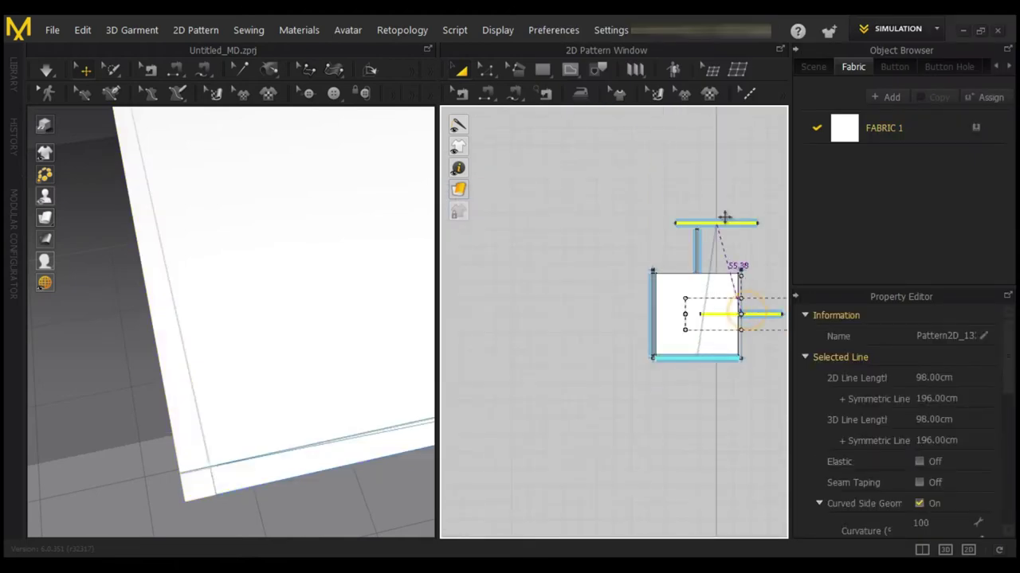
{"action": "key", "text": "ctrl+z"}
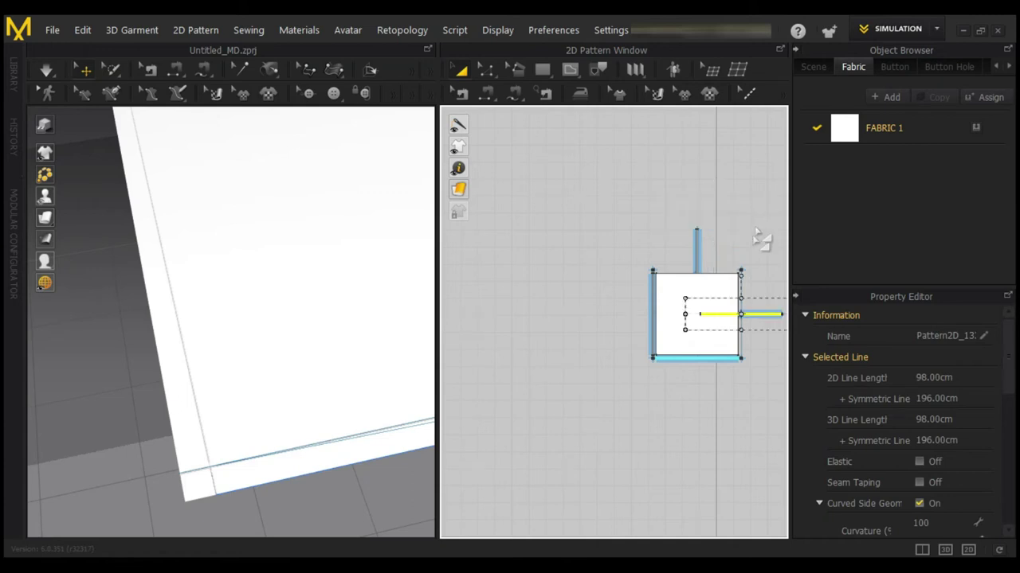
{"action": "left_click", "coordinate": [762, 269]}
{"action": "left_click", "coordinate": [732, 359]}
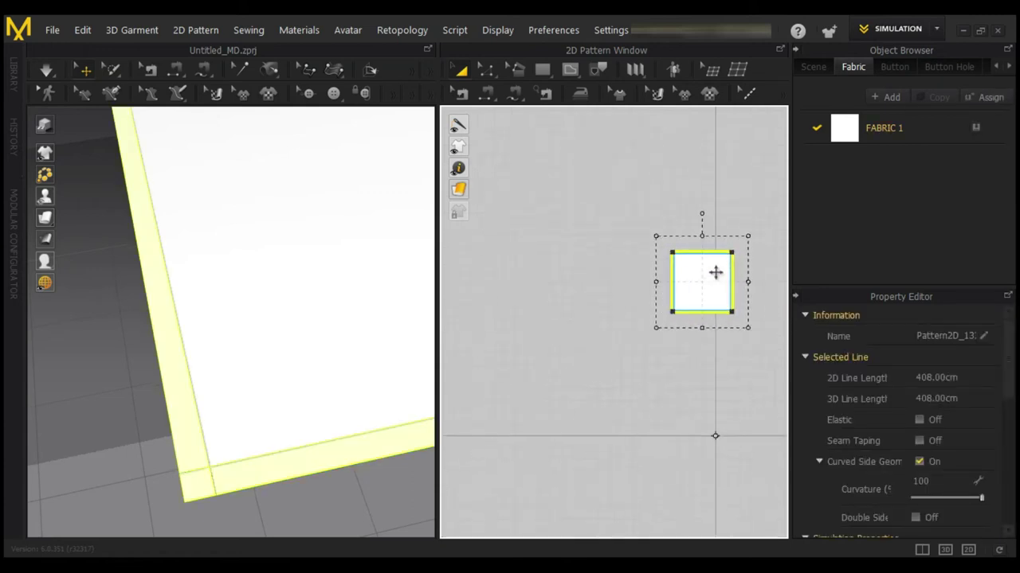
{"action": "scroll", "coordinate": [714, 275], "scroll_direction": "up", "scroll_amount": 3}
{"action": "left_click_drag", "start_coordinate": [687, 453], "coordinate": [652, 391]}
{"action": "scroll", "coordinate": [589, 257], "scroll_direction": "up", "scroll_amount": 2}
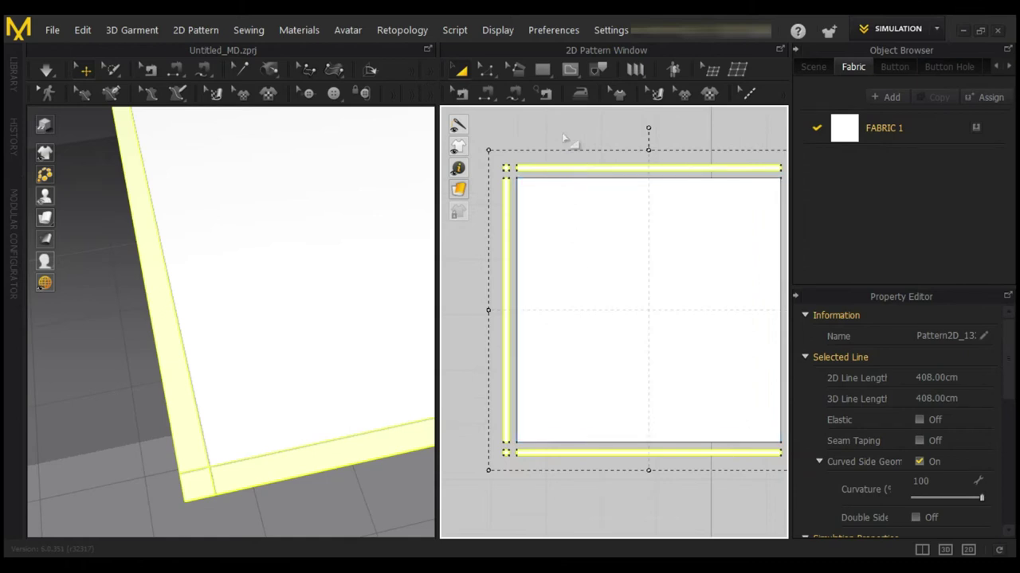
Layer Clone (Over) the square pattern and place the clone just above the original.
{"action": "right_click", "coordinate": [567, 163]}
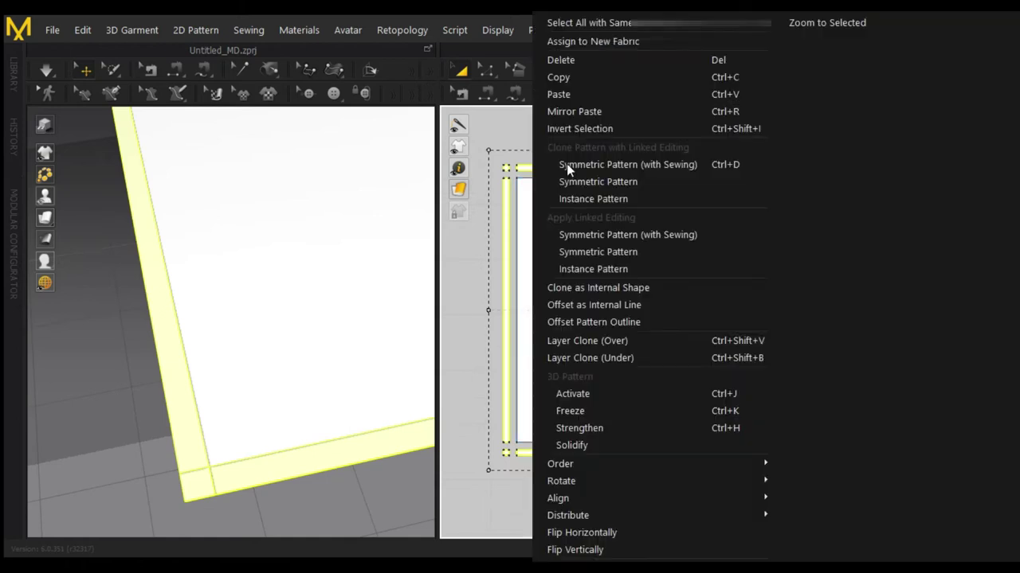
{"action": "left_click", "coordinate": [594, 344]}
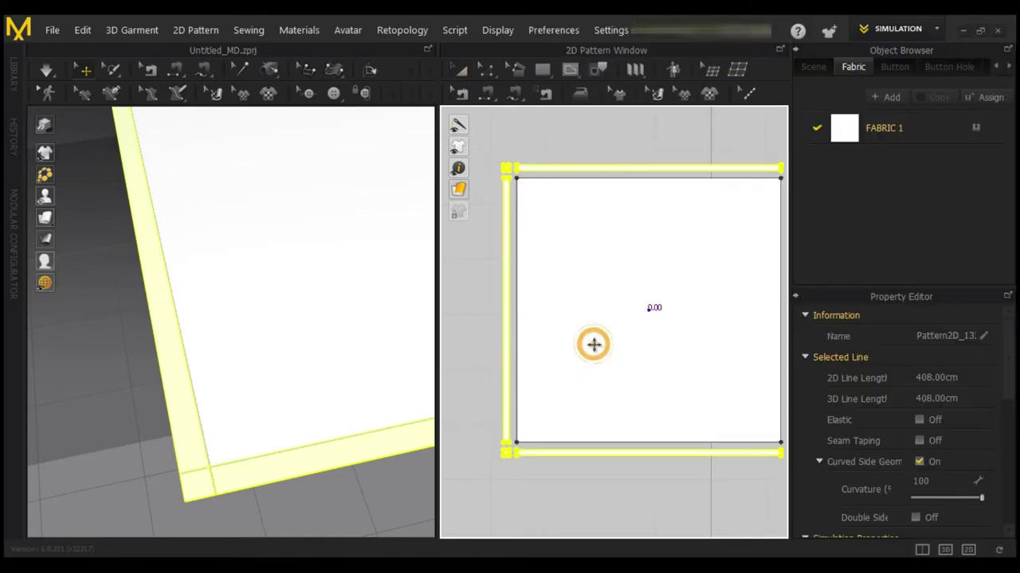
{"action": "scroll", "coordinate": [615, 220], "scroll_direction": "up", "scroll_amount": 5}
{"action": "scroll", "coordinate": [620, 226], "scroll_direction": "down", "scroll_amount": 5}
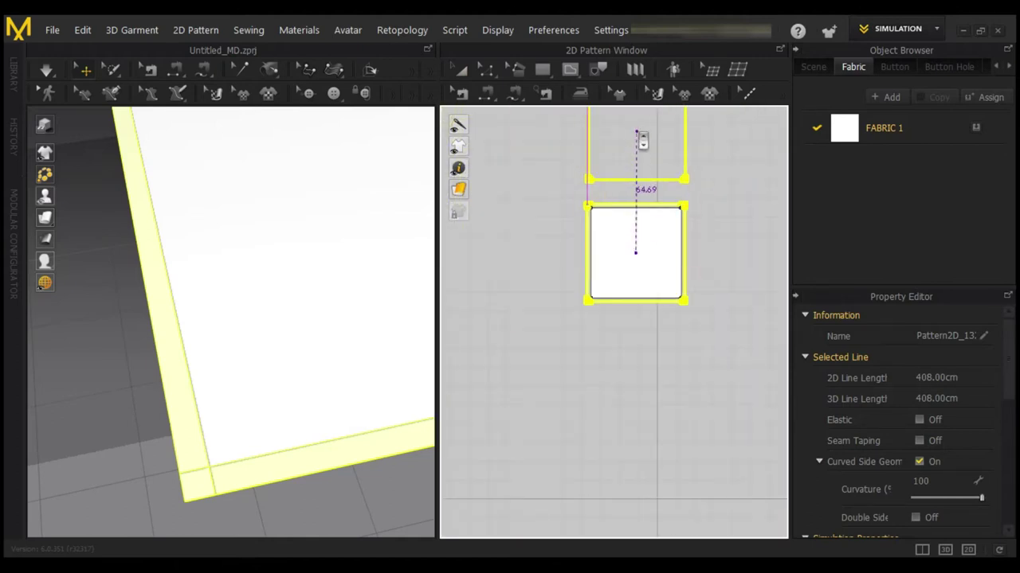
{"action": "left_click", "coordinate": [637, 134]}
{"action": "scroll", "coordinate": [658, 292], "scroll_direction": "down", "scroll_amount": 3}
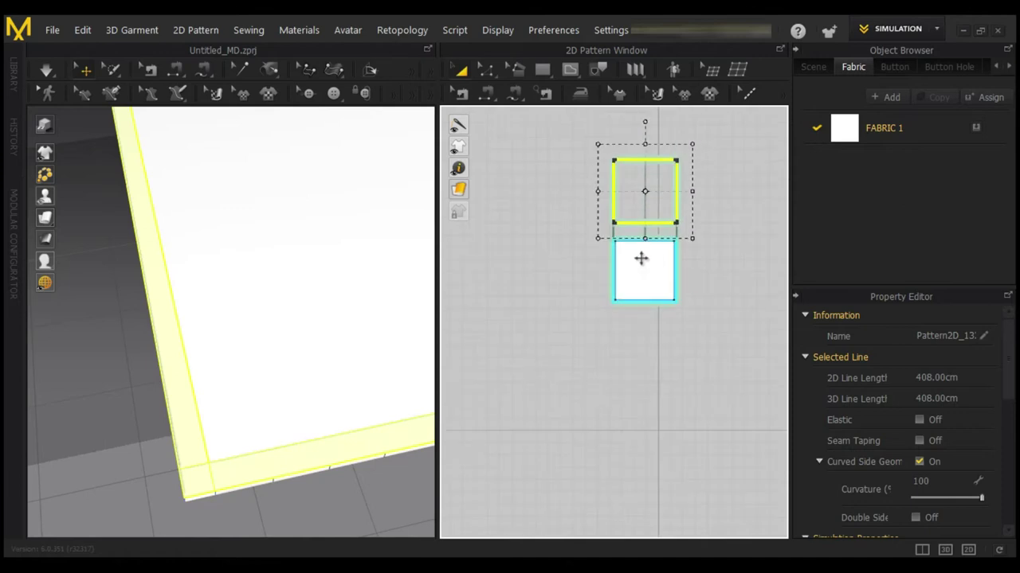
{"action": "scroll", "coordinate": [642, 255], "scroll_direction": "up", "scroll_amount": 6}
{"action": "scroll", "coordinate": [643, 240], "scroll_direction": "up", "scroll_amount": 3}
{"action": "scroll", "coordinate": [648, 250], "scroll_direction": "down", "scroll_amount": 4}
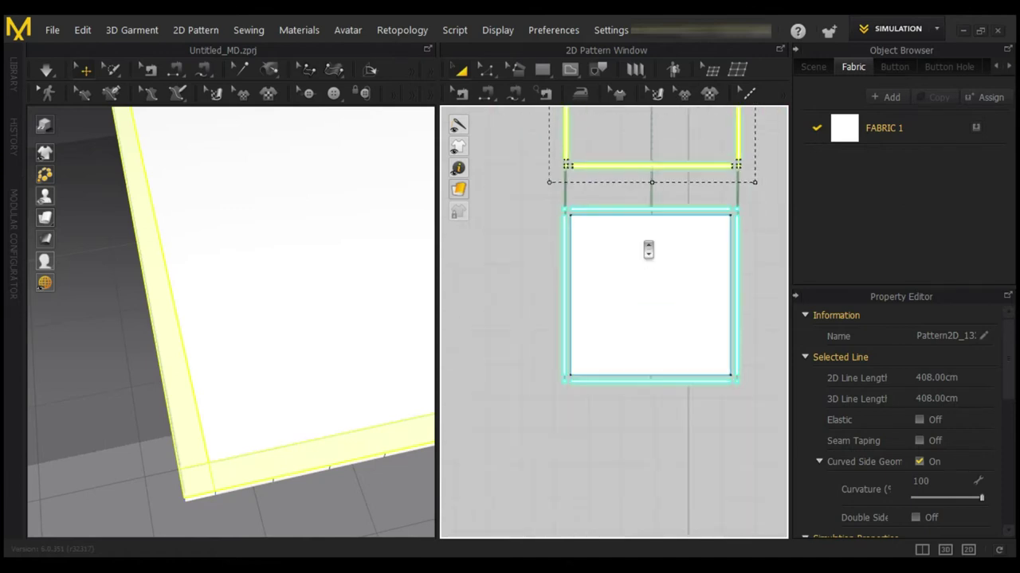
{"action": "scroll", "coordinate": [164, 455], "scroll_direction": "down", "scroll_amount": 3}
{"action": "left_click_drag", "start_coordinate": [278, 425], "coordinate": [195, 270]}
Run the simulation so the square cloth drops and drapes onto the floor.
{"action": "left_click_drag", "start_coordinate": [119, 170], "coordinate": [134, 358]}
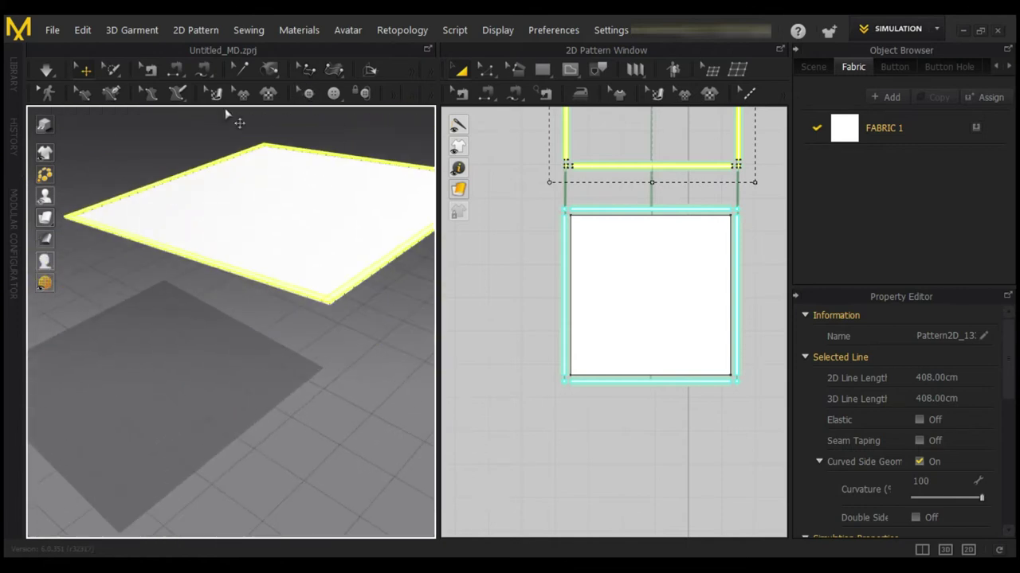
{"action": "left_click", "coordinate": [43, 70]}
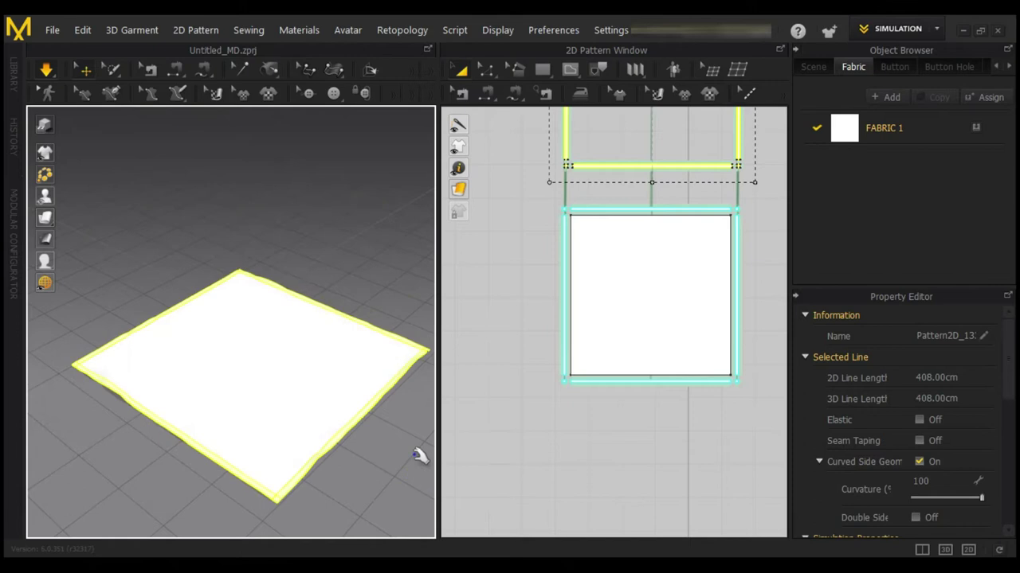
{"action": "left_click_drag", "start_coordinate": [391, 457], "coordinate": [125, 393]}
{"action": "scroll", "coordinate": [123, 394], "scroll_direction": "up", "scroll_amount": 5}
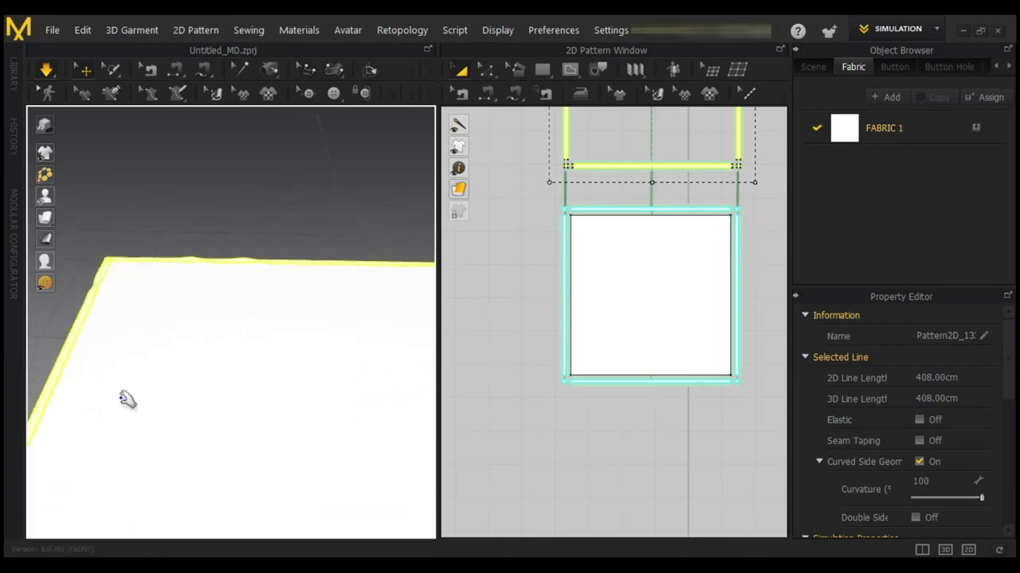
{"action": "scroll", "coordinate": [128, 398], "scroll_direction": "down", "scroll_amount": 3}
{"action": "left_click_drag", "start_coordinate": [262, 335], "coordinate": [215, 410]}
{"action": "scroll", "coordinate": [214, 415], "scroll_direction": "up", "scroll_amount": 5}
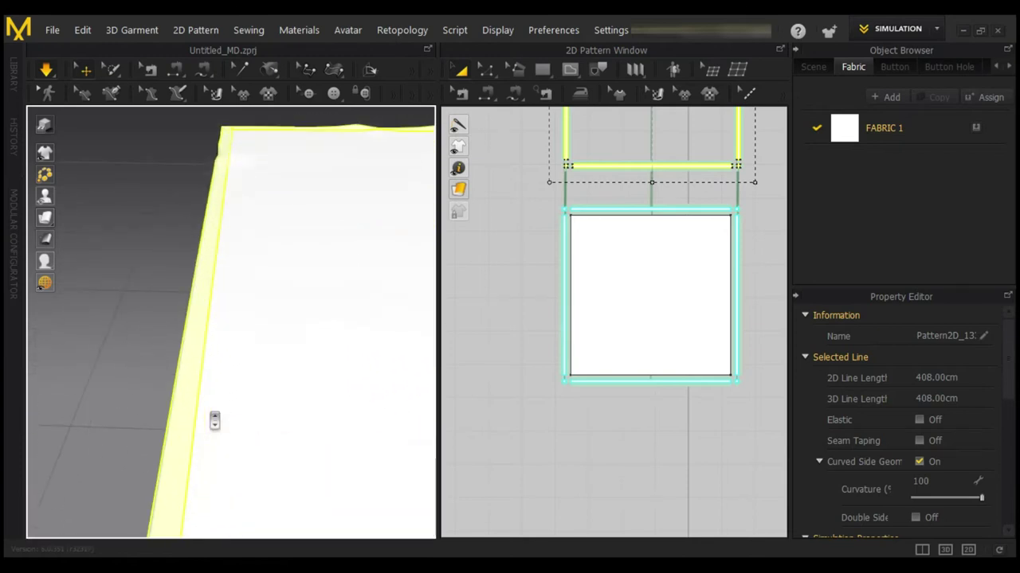
Deselect the cloth and orbit around it to inspect its settled, slightly rippled edges.
{"action": "left_click", "coordinate": [89, 233]}
{"action": "left_click_drag", "start_coordinate": [132, 326], "coordinate": [179, 211]}
{"action": "left_click_drag", "start_coordinate": [184, 275], "coordinate": [284, 415]}
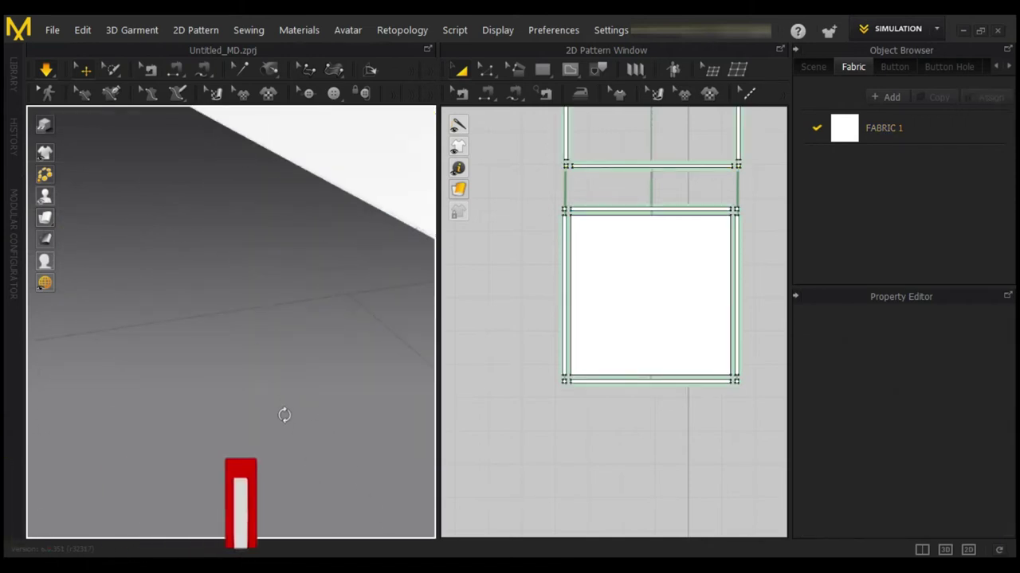
{"action": "left_click_drag", "start_coordinate": [276, 342], "coordinate": [191, 359]}
{"action": "left_click_drag", "start_coordinate": [141, 244], "coordinate": [216, 399]}
{"action": "scroll", "coordinate": [252, 357], "scroll_direction": "up", "scroll_amount": 3}
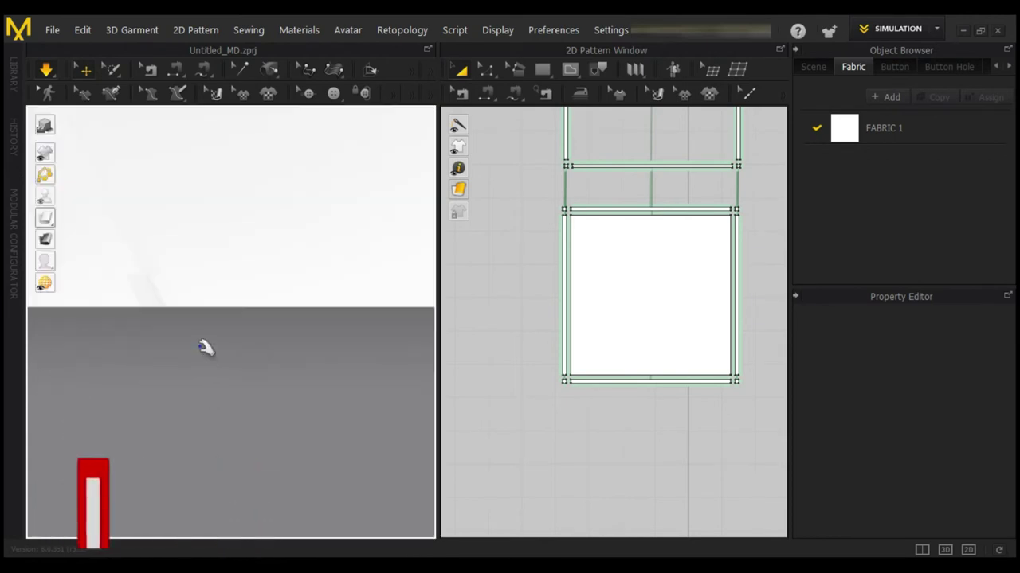
{"action": "scroll", "coordinate": [206, 349], "scroll_direction": "down", "scroll_amount": 3}
{"action": "scroll", "coordinate": [209, 353], "scroll_direction": "down", "scroll_amount": 3}
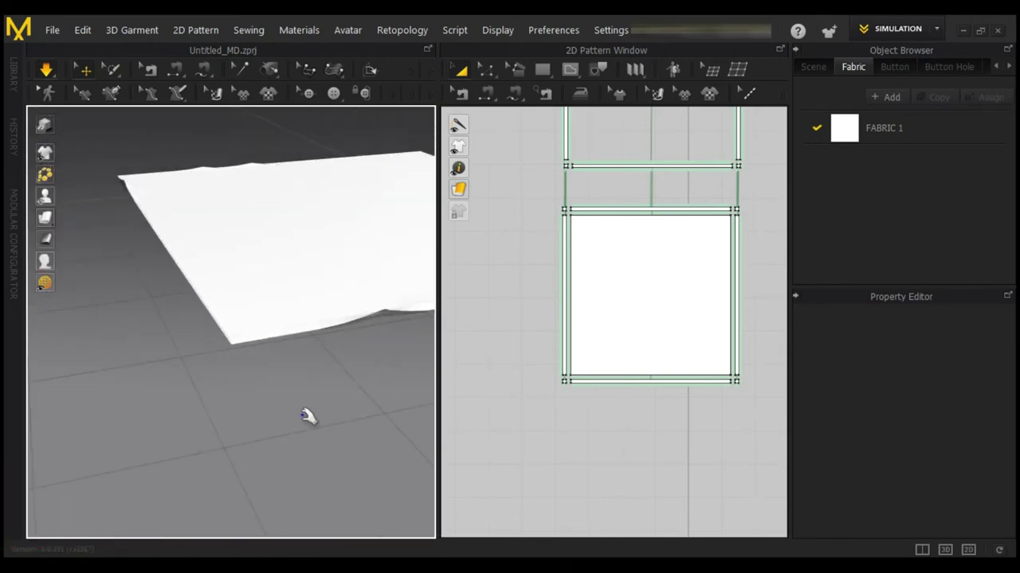
{"action": "left_click_drag", "start_coordinate": [297, 422], "coordinate": [354, 432]}
{"action": "scroll", "coordinate": [271, 417], "scroll_direction": "up", "scroll_amount": 3}
{"action": "scroll", "coordinate": [271, 416], "scroll_direction": "down", "scroll_amount": 3}
{"action": "scroll", "coordinate": [295, 449], "scroll_direction": "up", "scroll_amount": 2}
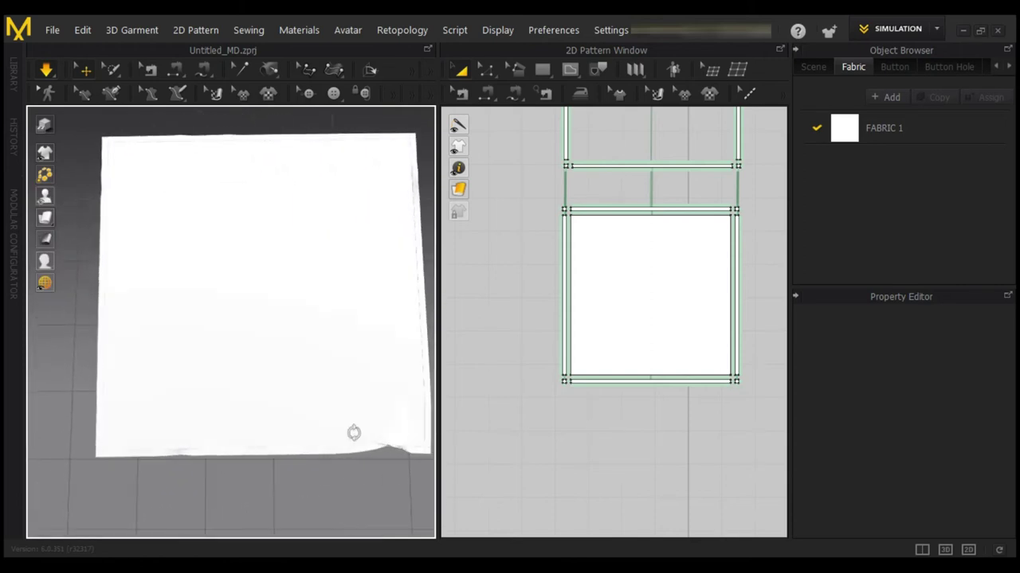
Marquee-select both pattern pieces and change their Particle Distance from 20.0 to 5.
{"action": "left_click", "coordinate": [405, 465]}
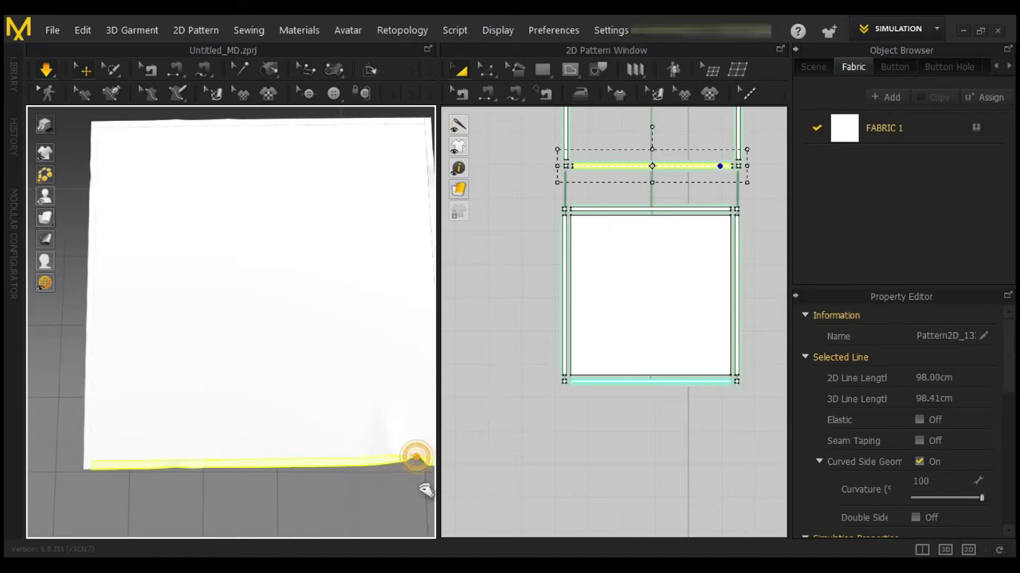
{"action": "left_click", "coordinate": [415, 458]}
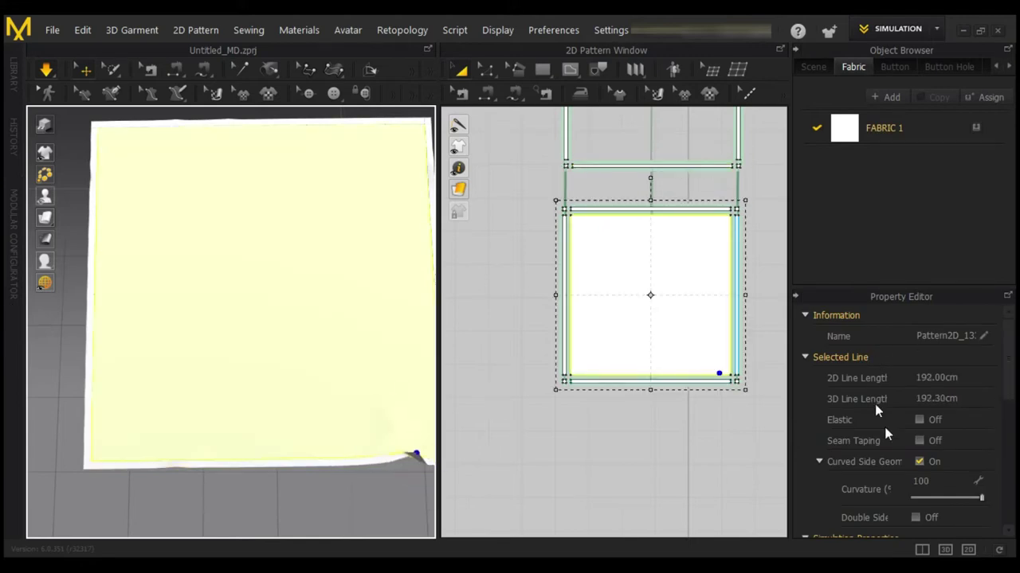
{"action": "scroll", "coordinate": [1008, 383], "scroll_direction": "down", "scroll_amount": 5}
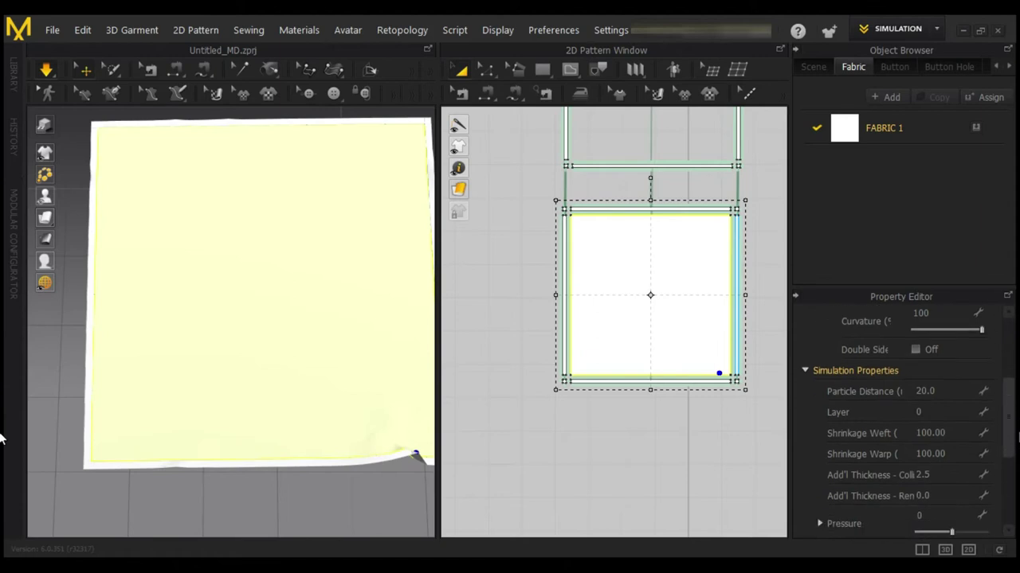
{"action": "scroll", "coordinate": [661, 356], "scroll_direction": "down", "scroll_amount": 5}
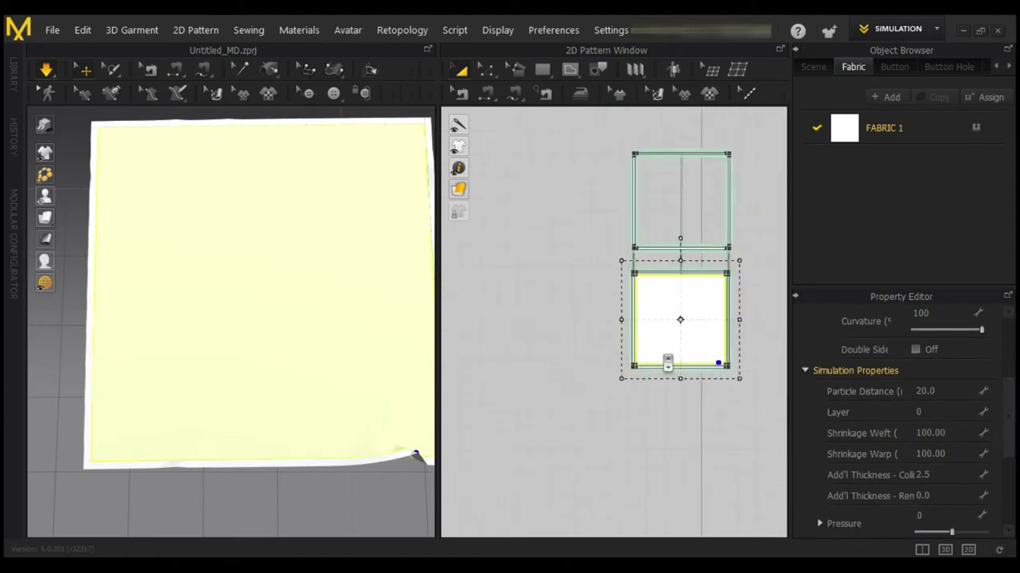
{"action": "left_click_drag", "start_coordinate": [595, 147], "coordinate": [764, 462]}
{"action": "scroll", "coordinate": [729, 462], "scroll_direction": "down", "scroll_amount": 1}
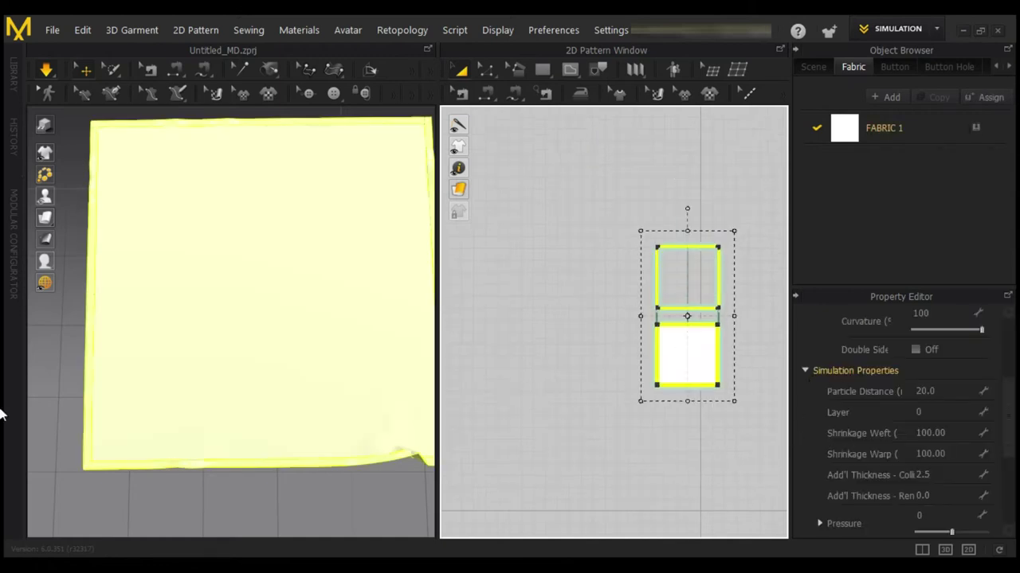
{"action": "left_click", "coordinate": [937, 391]}
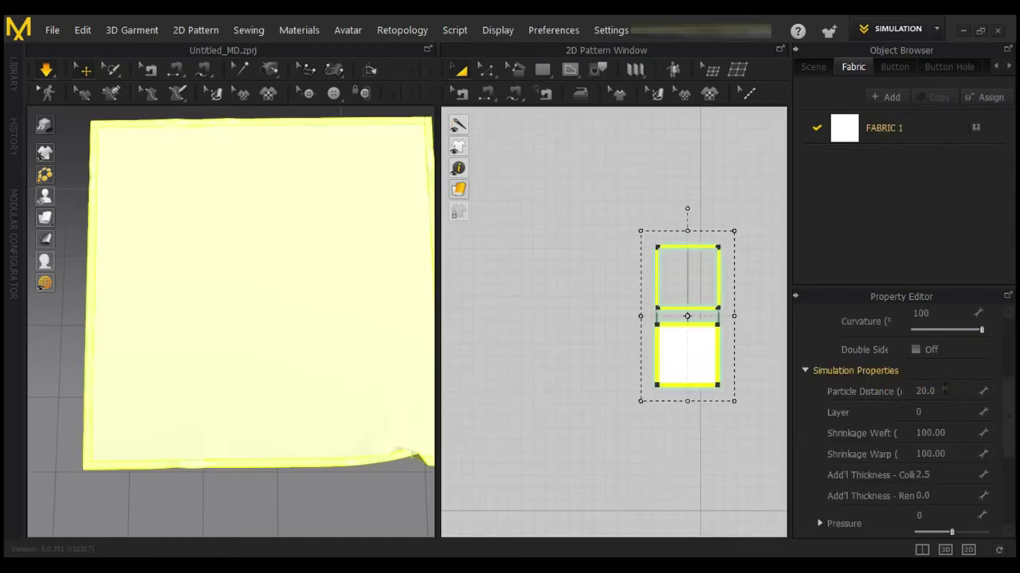
{"action": "double_click", "coordinate": [924, 391]}
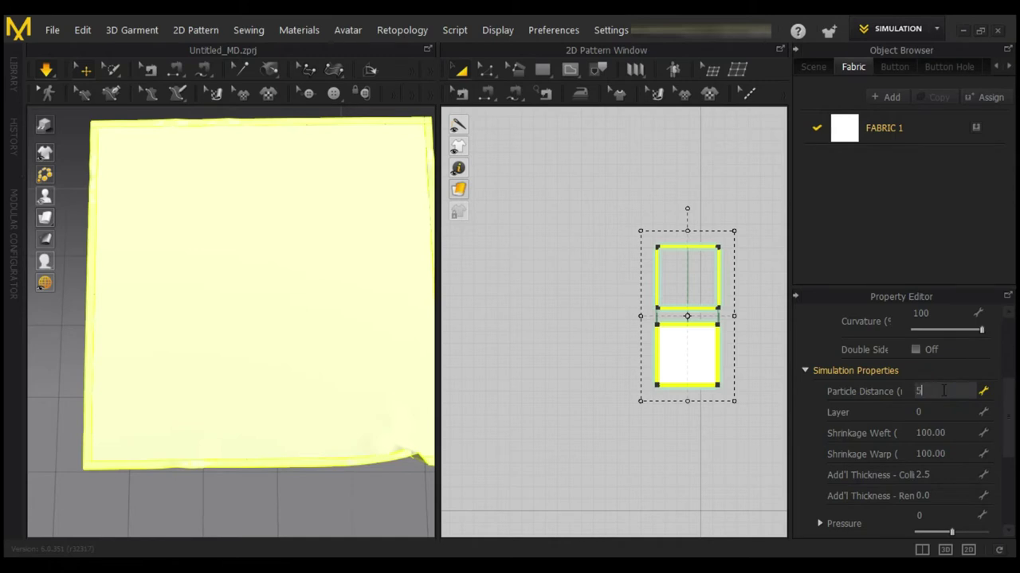
{"action": "key", "text": "Return"}
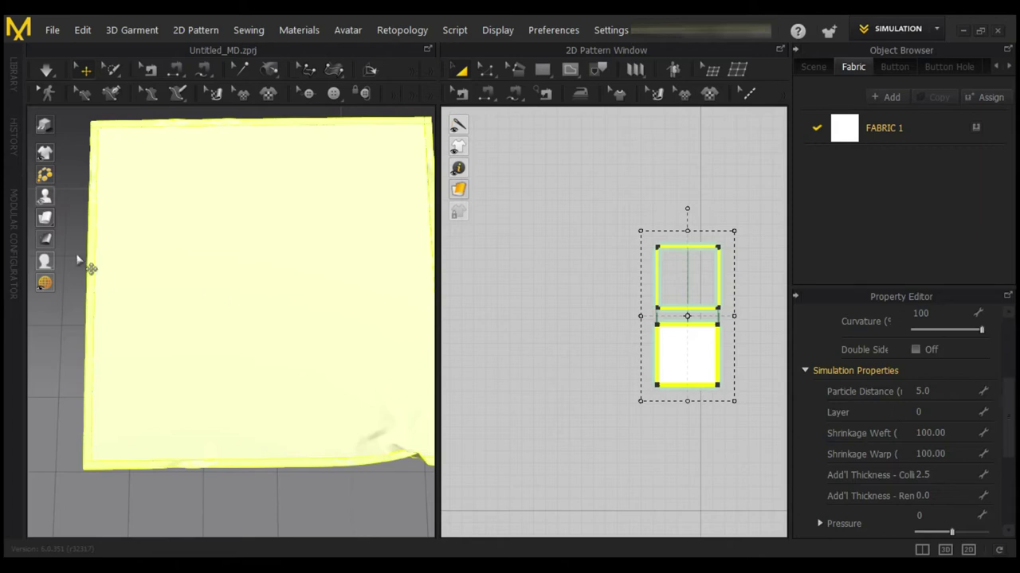
Re-run the simulation at Particle Distance 5.0 and tug the cloth's lower-right corner and centre.
{"action": "scroll", "coordinate": [291, 276], "scroll_direction": "down", "scroll_amount": 3}
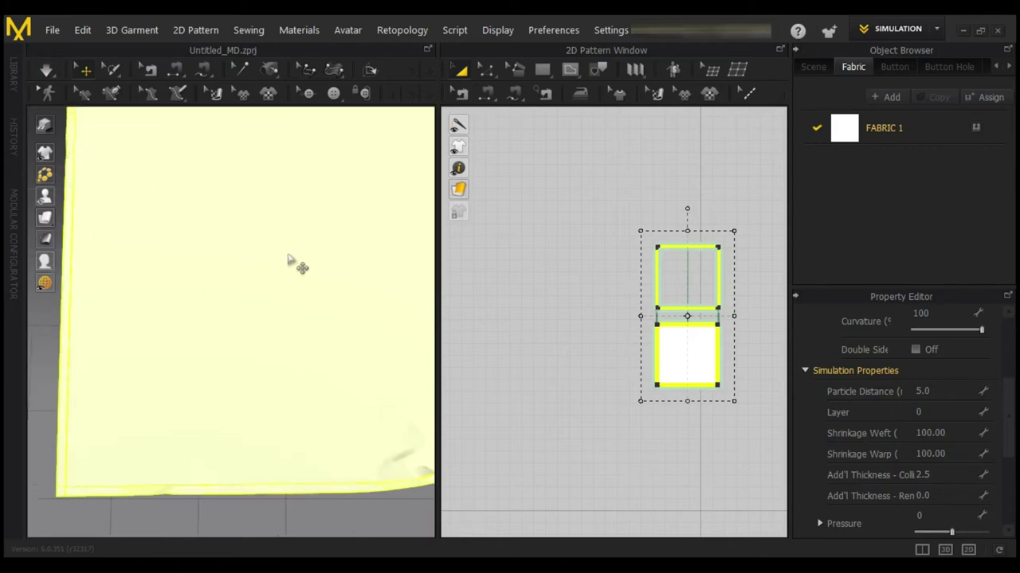
{"action": "left_click", "coordinate": [46, 70]}
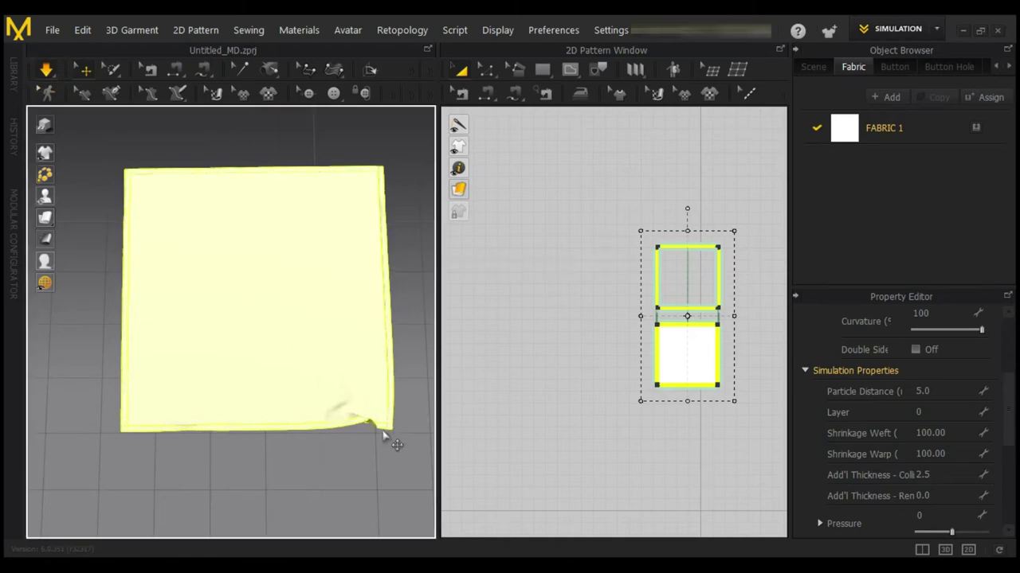
{"action": "mouse_move", "coordinate": [388, 430]}
{"action": "left_mouse_down"}
{"action": "mouse_move", "coordinate": [412, 431]}
{"action": "mouse_move", "coordinate": [387, 423]}
{"action": "left_mouse_up"}
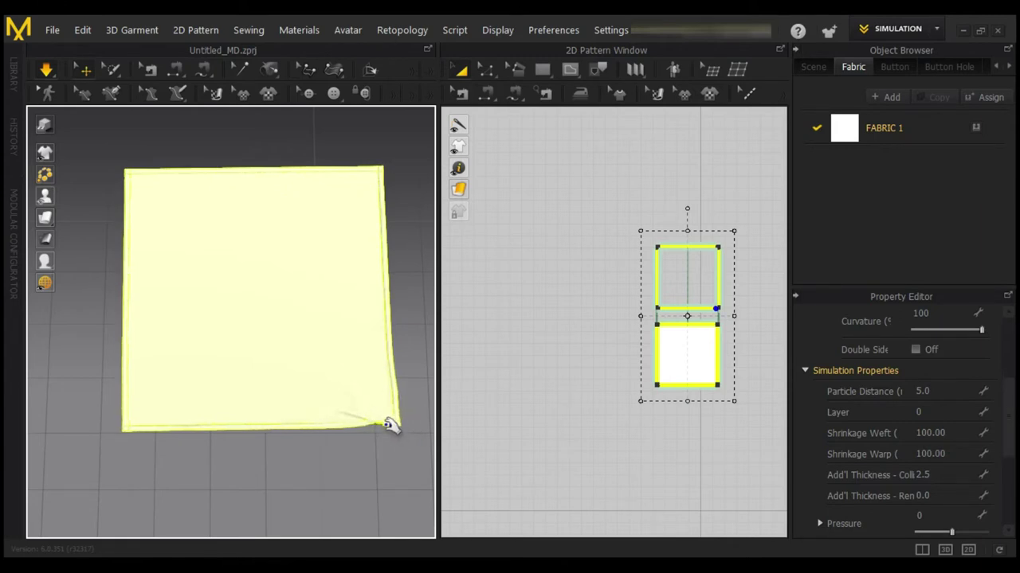
{"action": "left_click", "coordinate": [275, 317]}
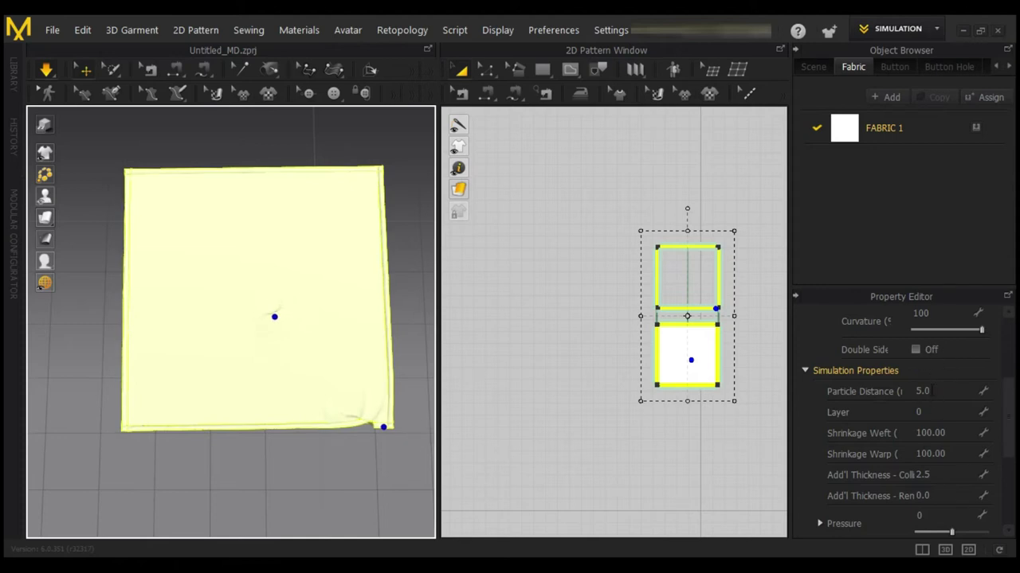
Change the Particle Distance to 8.0 and restart the cloth simulation.
{"action": "double_click", "coordinate": [930, 391]}
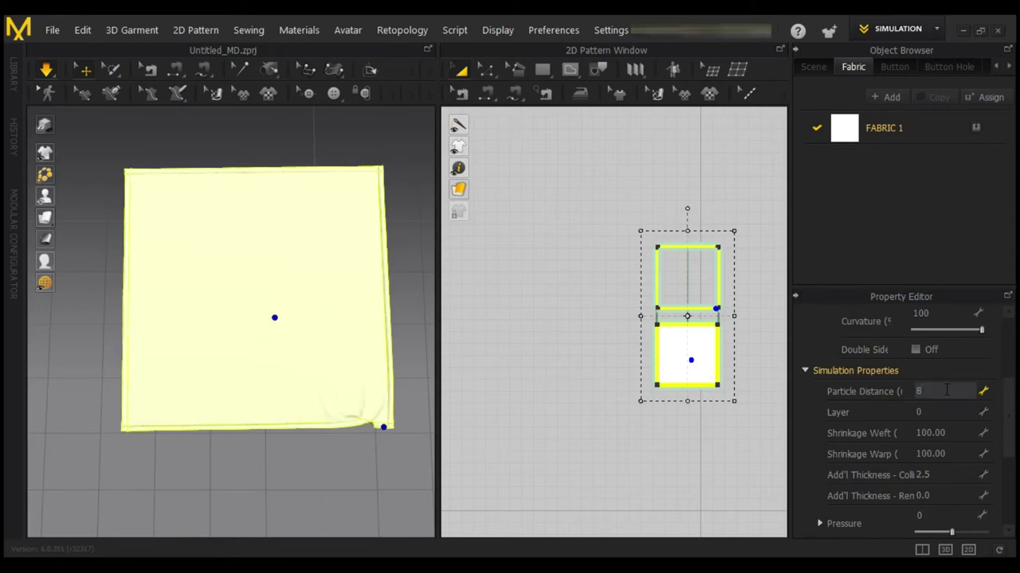
{"action": "type", "text": "8"}
{"action": "key", "text": "Return"}
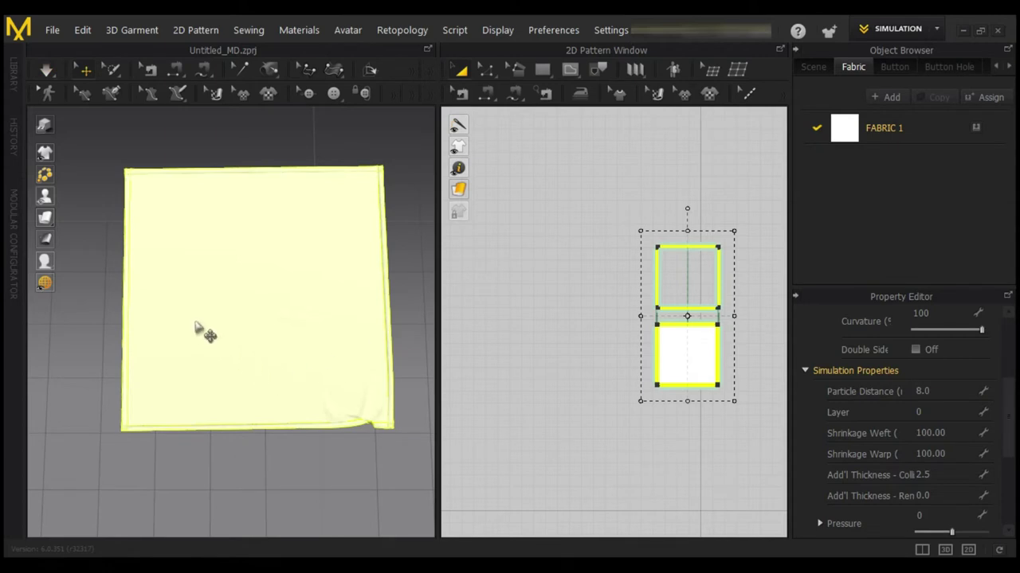
{"action": "left_click", "coordinate": [46, 70]}
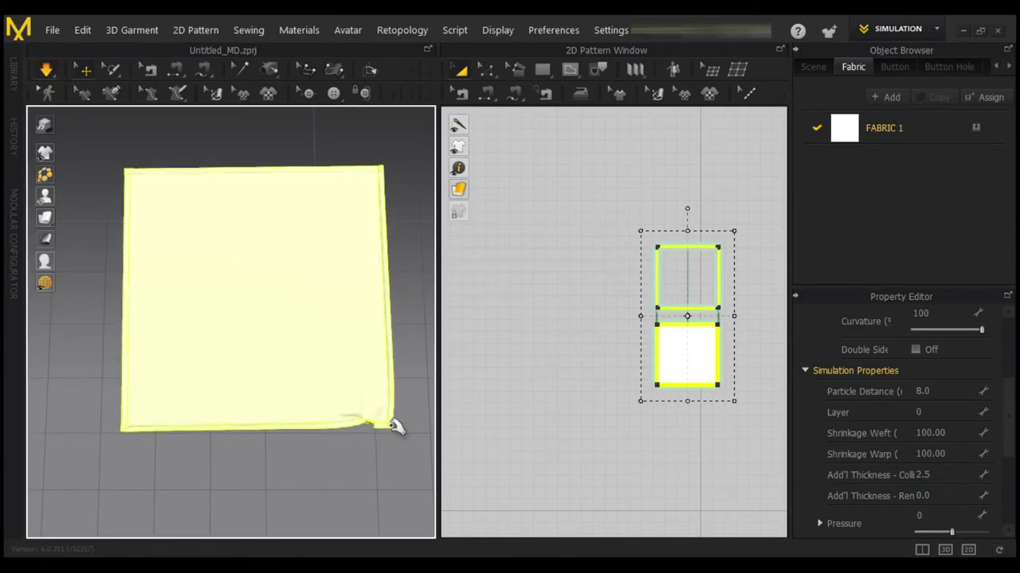
Drag the cloth at its corner, centre, right edge, upper-left and lower-left areas to form new wrinkles.
{"action": "mouse_move", "coordinate": [387, 427]}
{"action": "left_mouse_down"}
{"action": "mouse_move", "coordinate": [404, 407]}
{"action": "mouse_move", "coordinate": [379, 426]}
{"action": "mouse_move", "coordinate": [382, 453]}
{"action": "mouse_move", "coordinate": [379, 419]}
{"action": "mouse_move", "coordinate": [388, 429]}
{"action": "left_mouse_up"}
{"action": "left_click_drag", "start_coordinate": [290, 346], "coordinate": [279, 291]}
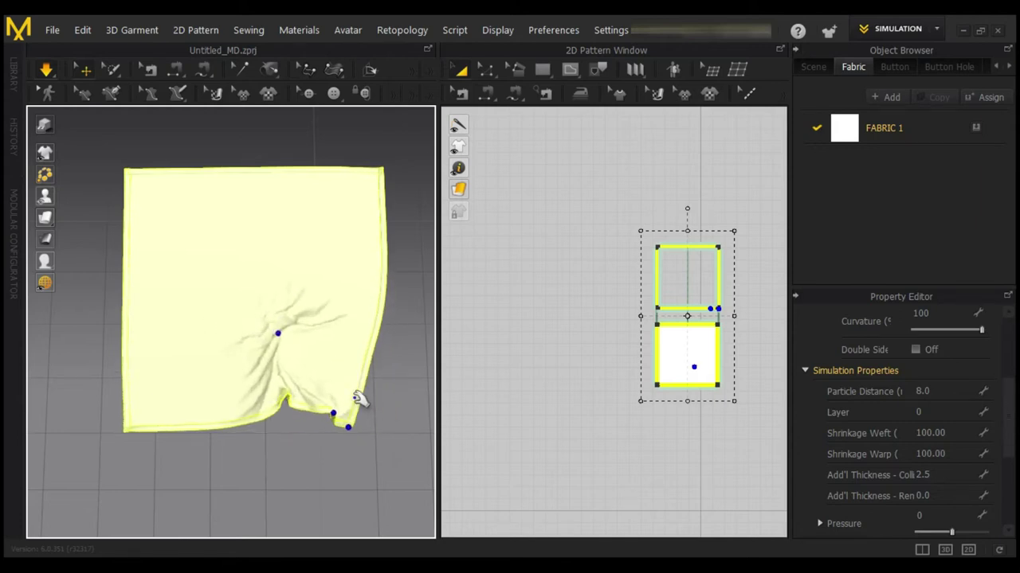
{"action": "left_click_drag", "start_coordinate": [359, 375], "coordinate": [373, 366]}
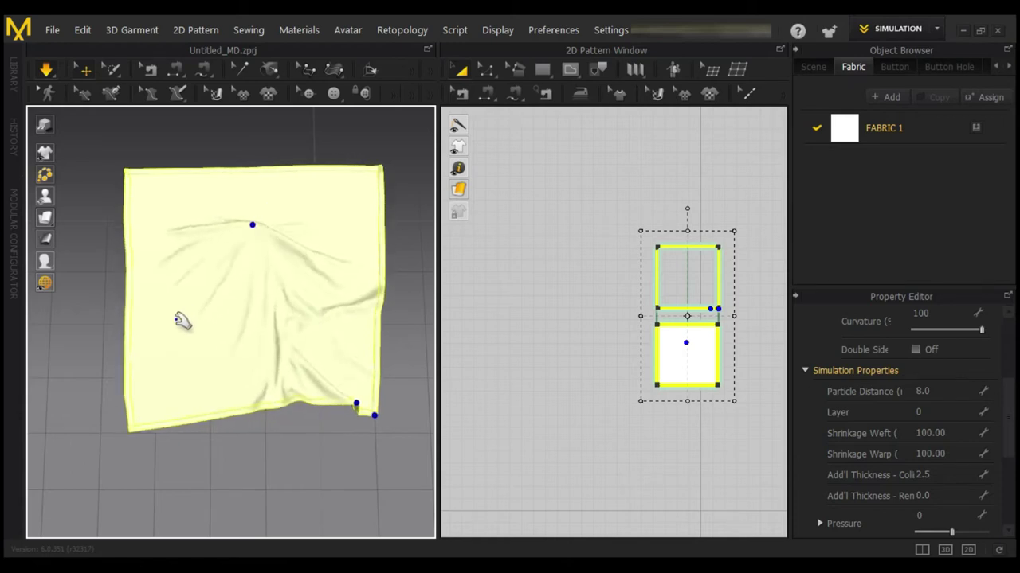
{"action": "left_click_drag", "start_coordinate": [166, 346], "coordinate": [178, 334]}
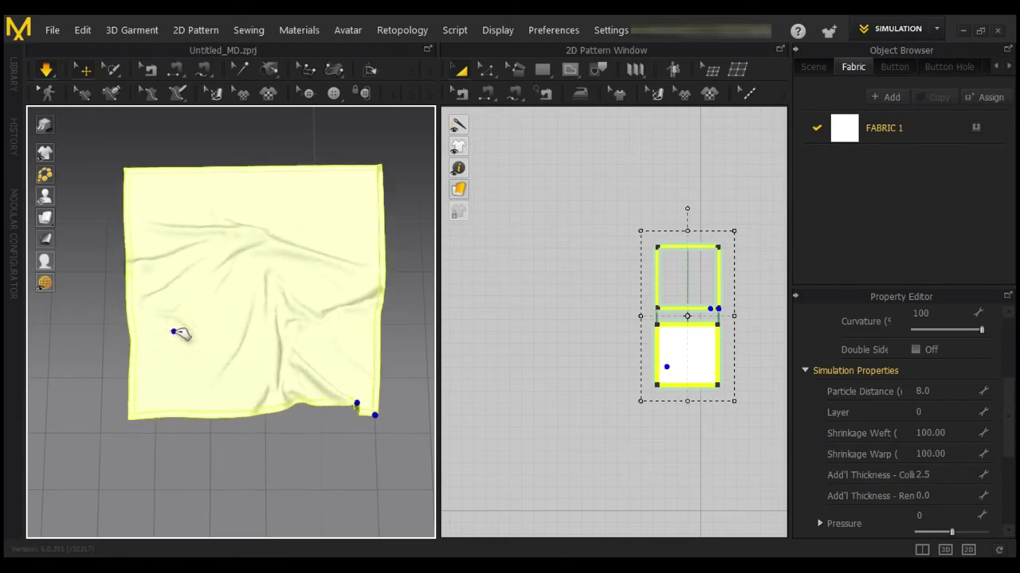
{"action": "left_click_drag", "start_coordinate": [335, 211], "coordinate": [337, 200]}
{"action": "left_click", "coordinate": [208, 196]}
{"action": "left_click_drag", "start_coordinate": [208, 195], "coordinate": [219, 193]}
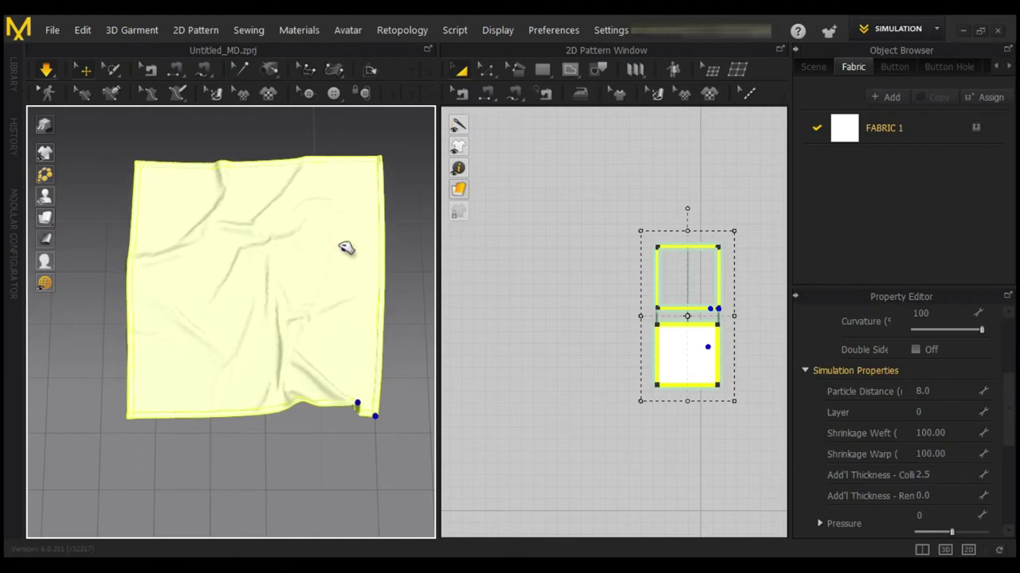
{"action": "left_click_drag", "start_coordinate": [152, 378], "coordinate": [156, 374]}
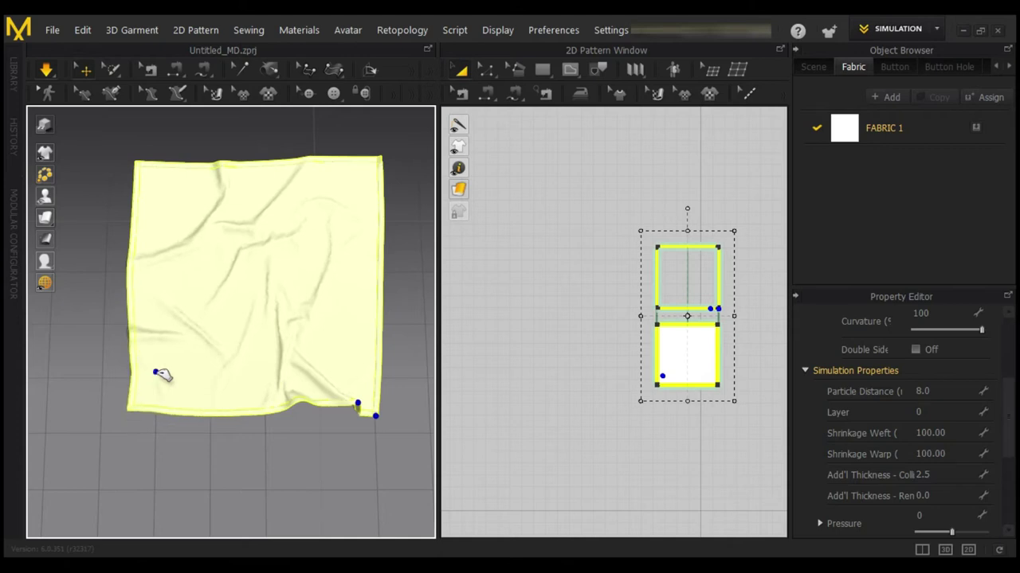
{"action": "left_click_drag", "start_coordinate": [168, 203], "coordinate": [168, 204]}
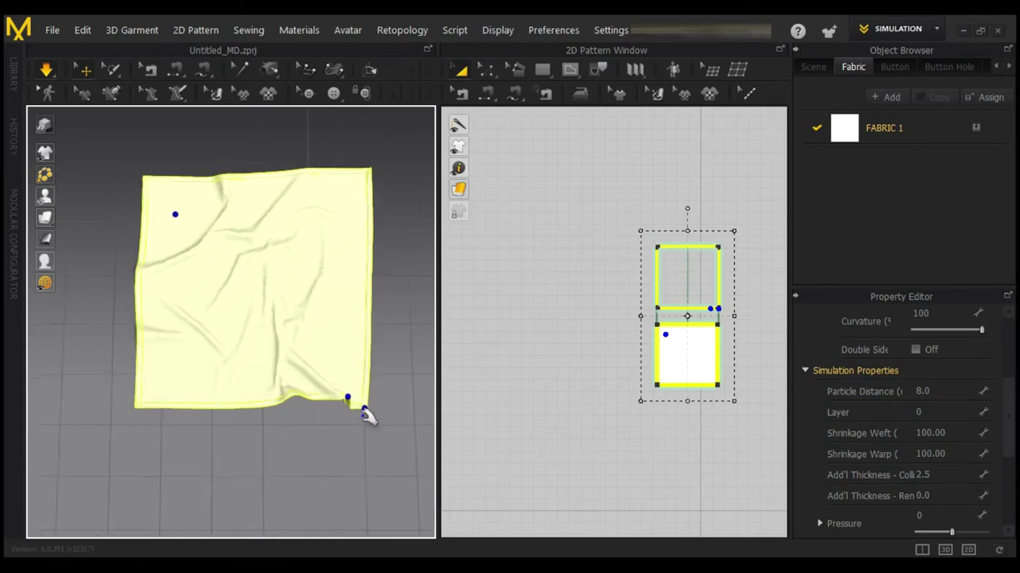
{"action": "scroll", "coordinate": [362, 434], "scroll_direction": "up", "scroll_amount": 5}
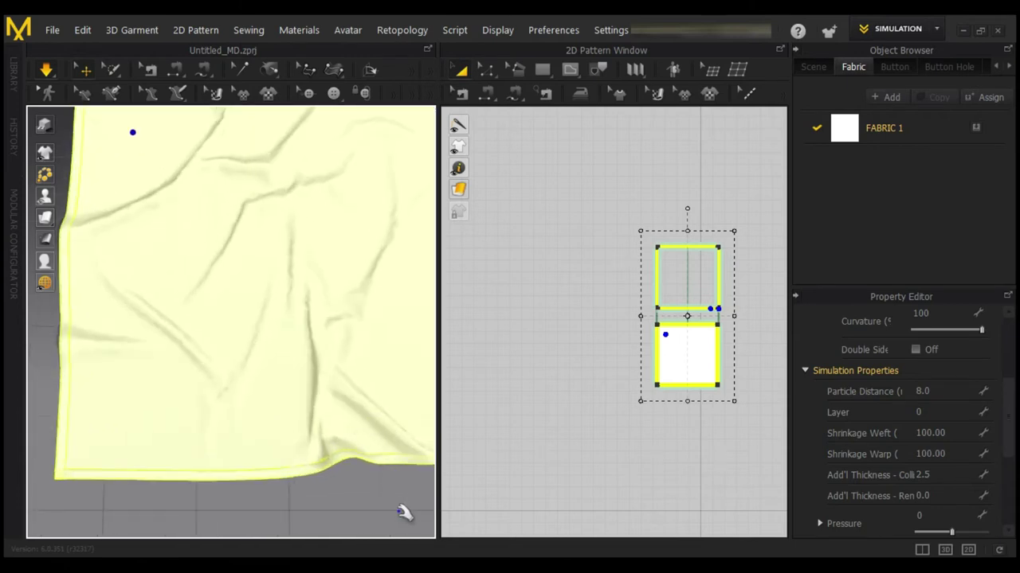
Deselect the cloth and orbit the view underneath to inspect its drooping corner hem.
{"action": "left_click", "coordinate": [378, 508]}
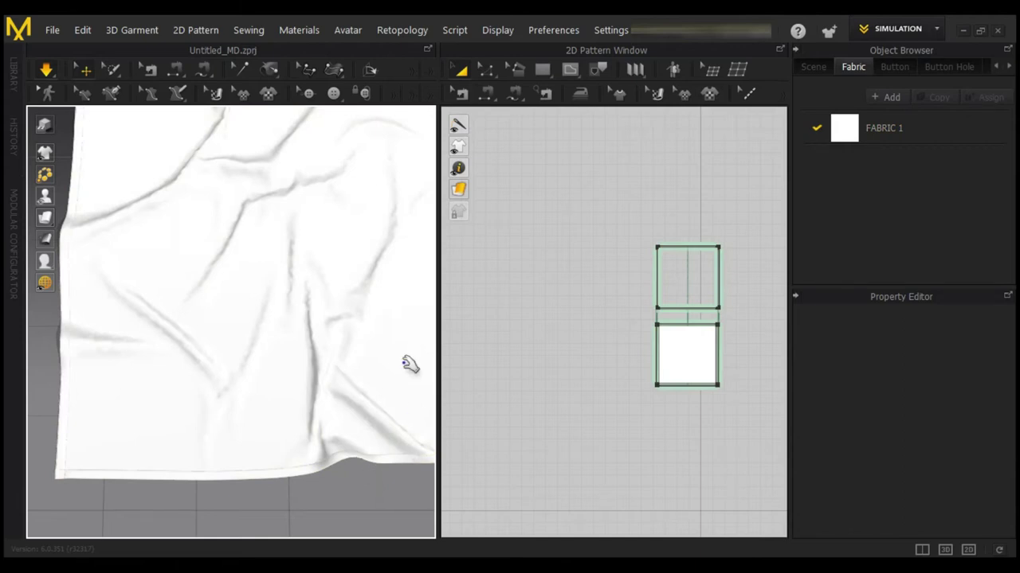
{"action": "left_click_drag", "start_coordinate": [405, 363], "coordinate": [529, 277]}
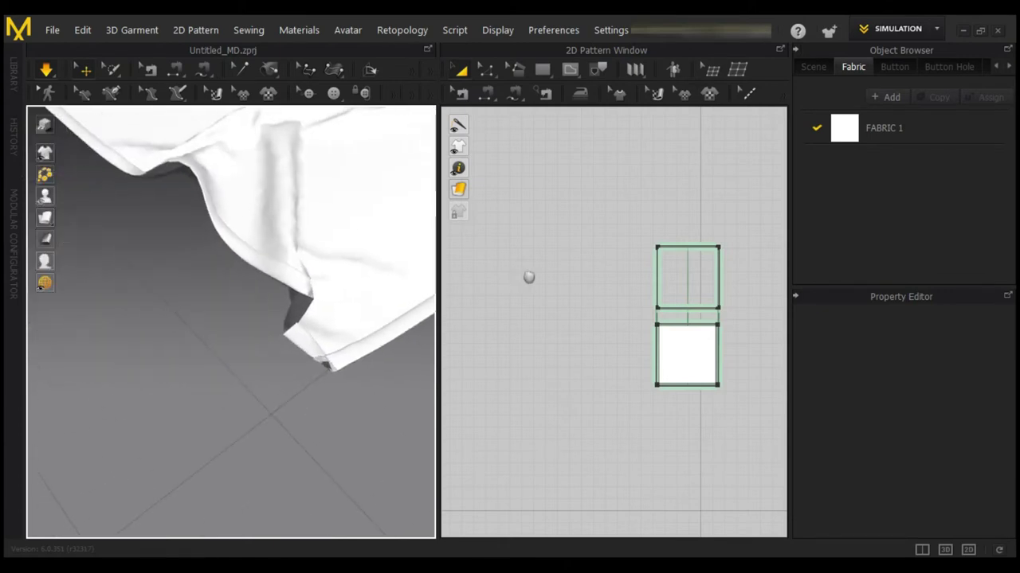
{"action": "left_click_drag", "start_coordinate": [262, 378], "coordinate": [309, 347]}
{"action": "left_click", "coordinate": [293, 301]}
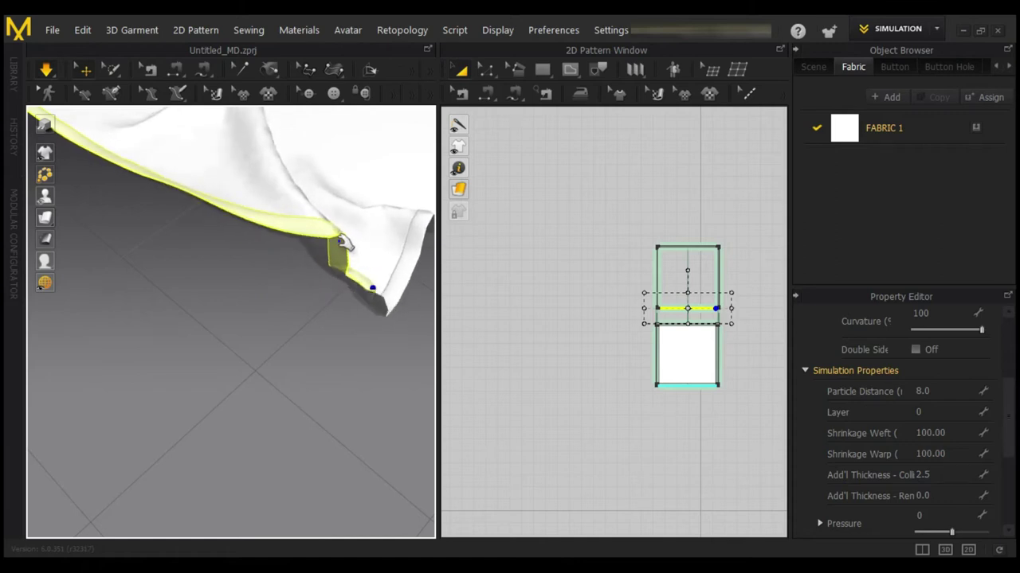
{"action": "left_click", "coordinate": [328, 239]}
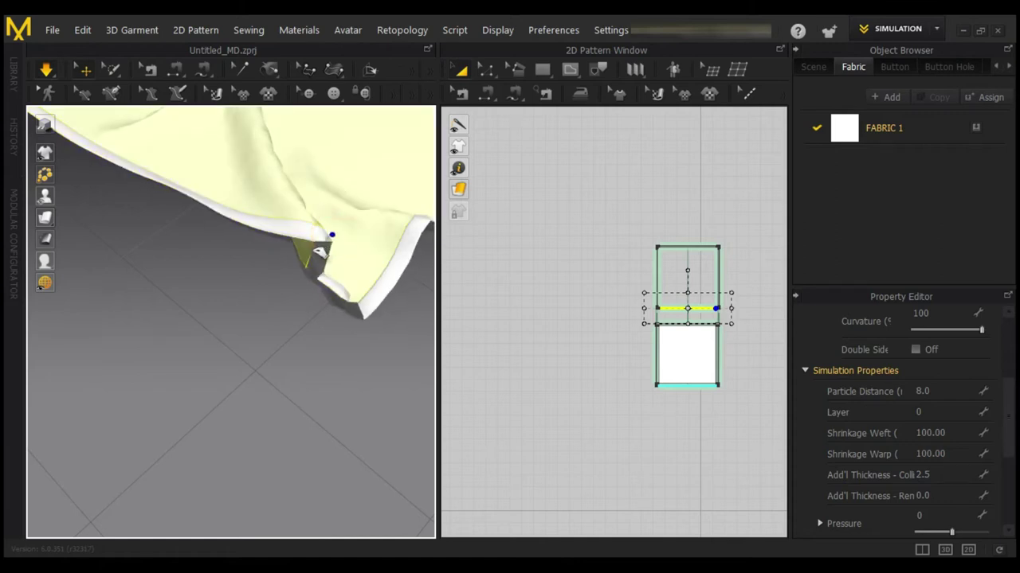
{"action": "left_click", "coordinate": [372, 326]}
{"action": "left_click_drag", "start_coordinate": [359, 387], "coordinate": [366, 430]}
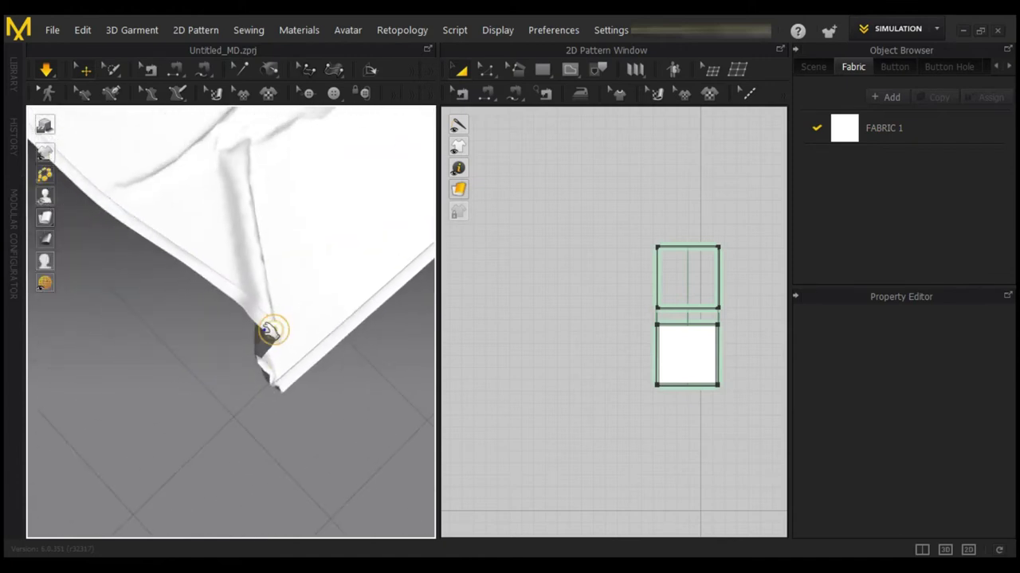
Pull the cloth corner up-left so the hem fold lies neatly, then select the upper pattern.
{"action": "left_click", "coordinate": [261, 327]}
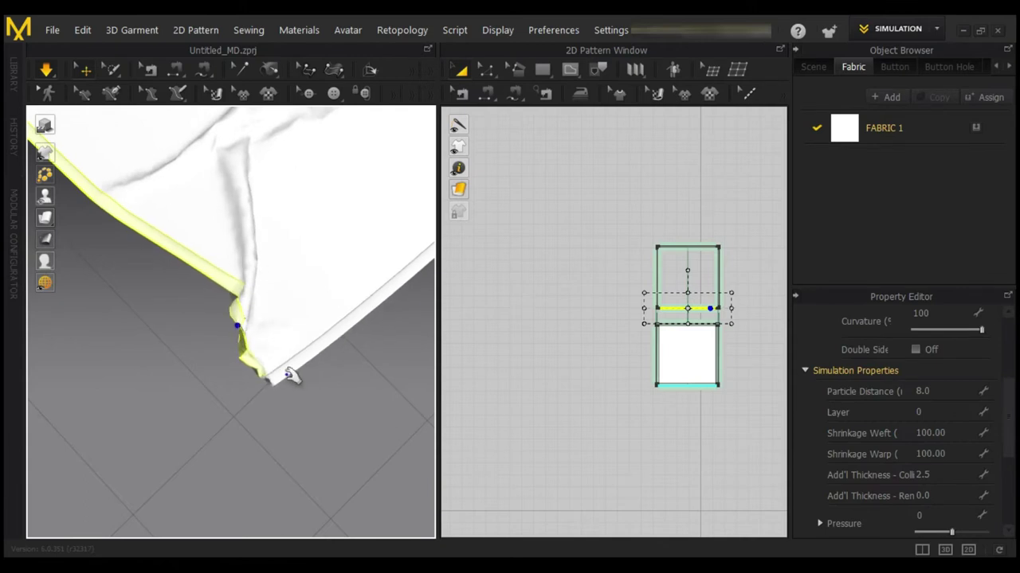
{"action": "mouse_move", "coordinate": [355, 424]}
{"action": "left_mouse_down"}
{"action": "mouse_move", "coordinate": [330, 410]}
{"action": "mouse_move", "coordinate": [314, 417]}
{"action": "mouse_move", "coordinate": [253, 350]}
{"action": "mouse_move", "coordinate": [282, 350]}
{"action": "left_mouse_up"}
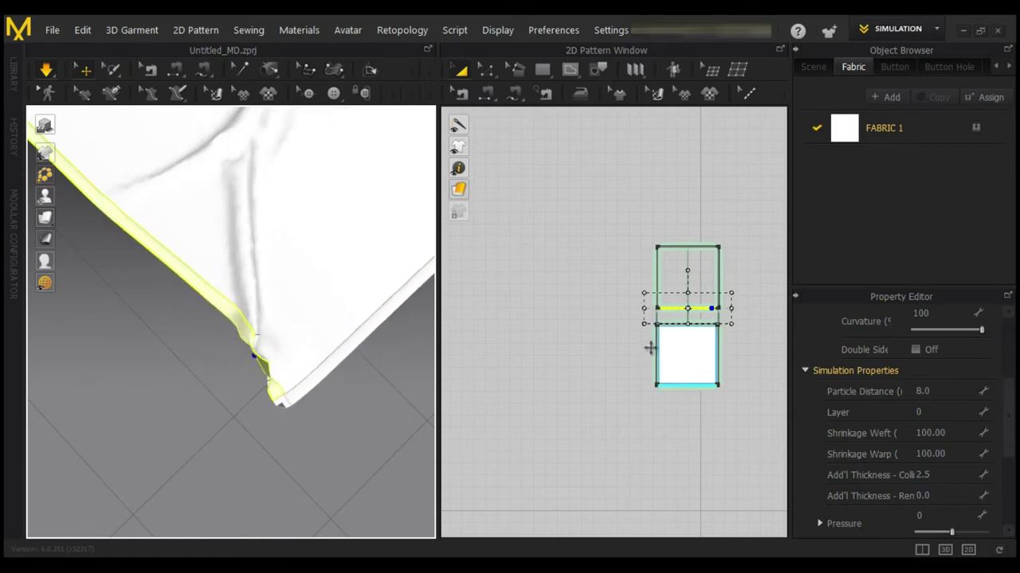
{"action": "left_click", "coordinate": [639, 227]}
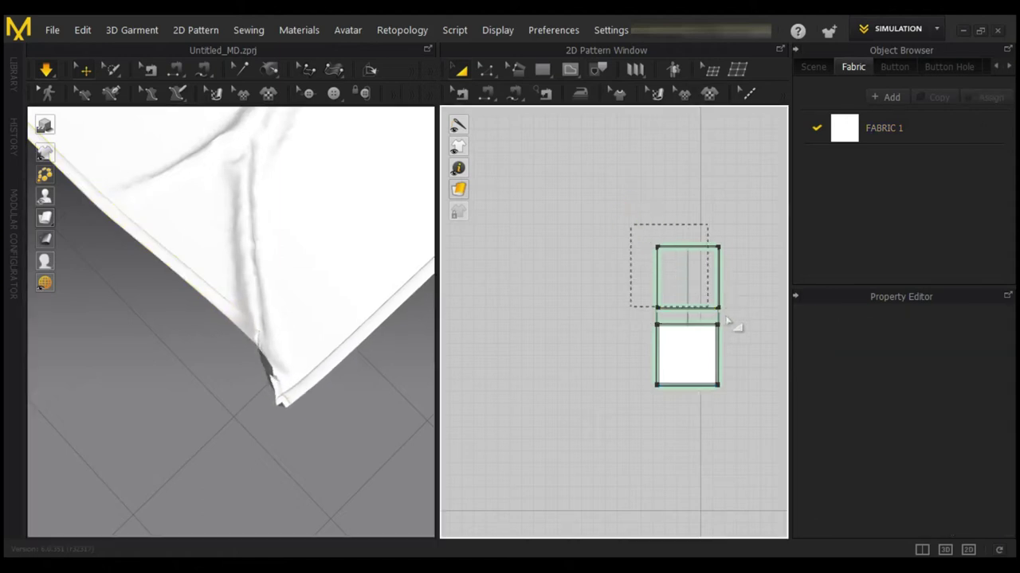
{"action": "left_click_drag", "start_coordinate": [730, 318], "coordinate": [729, 315]}
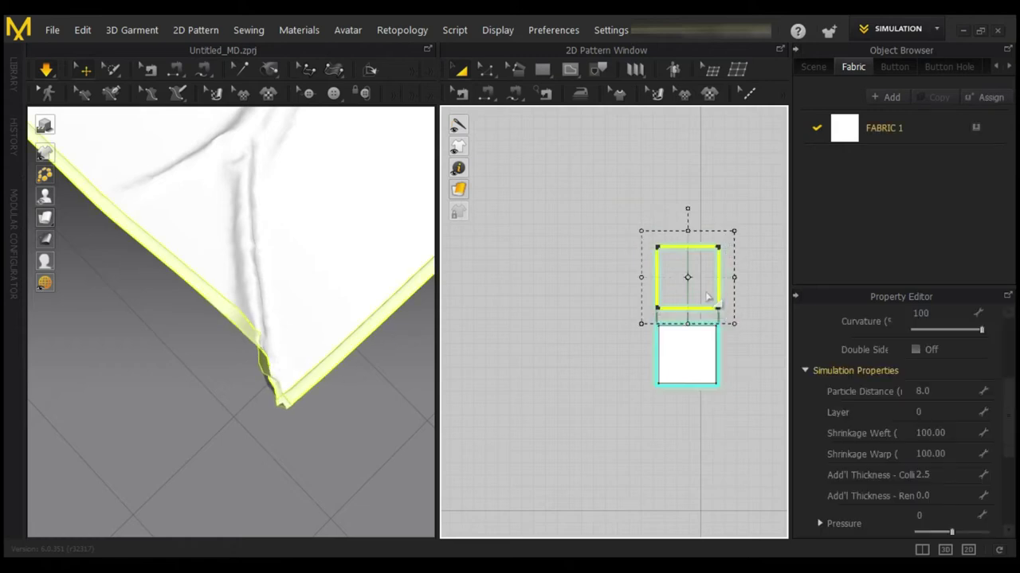
Select the upper pattern piece and flip its normal.
{"action": "right_click", "coordinate": [705, 296]}
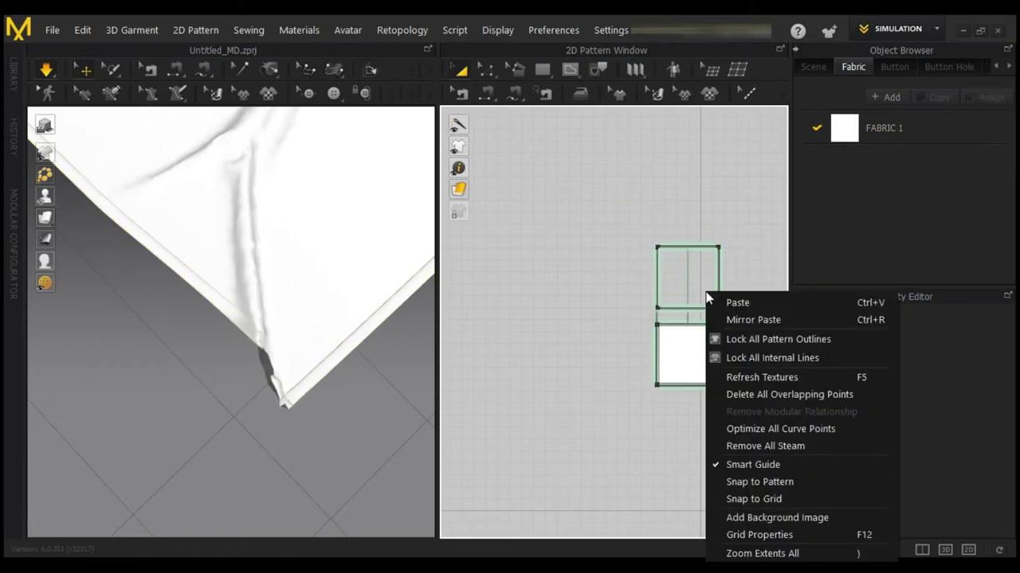
{"action": "left_click", "coordinate": [619, 219]}
{"action": "left_click_drag", "start_coordinate": [635, 223], "coordinate": [730, 318]}
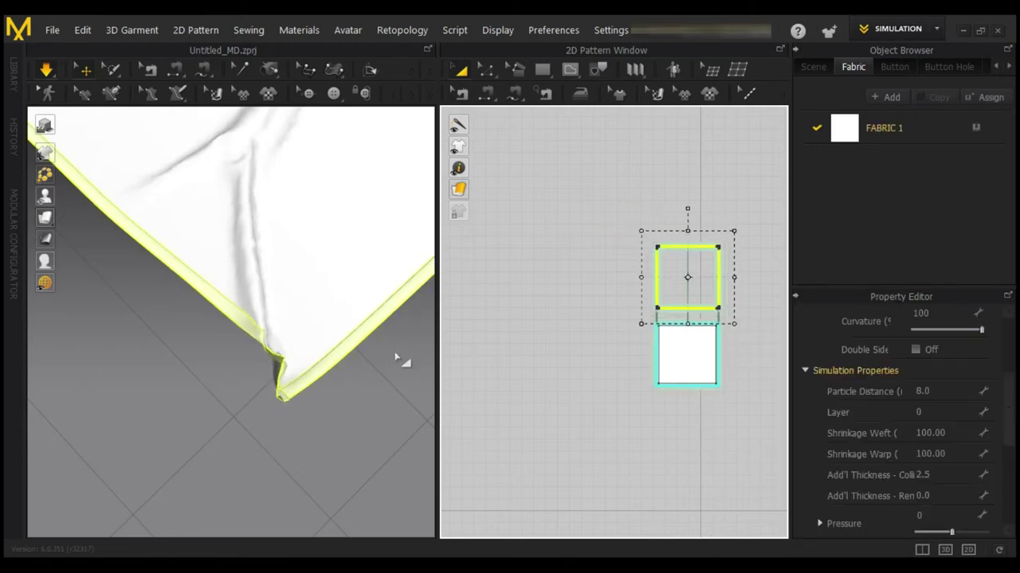
{"action": "right_click", "coordinate": [326, 372]}
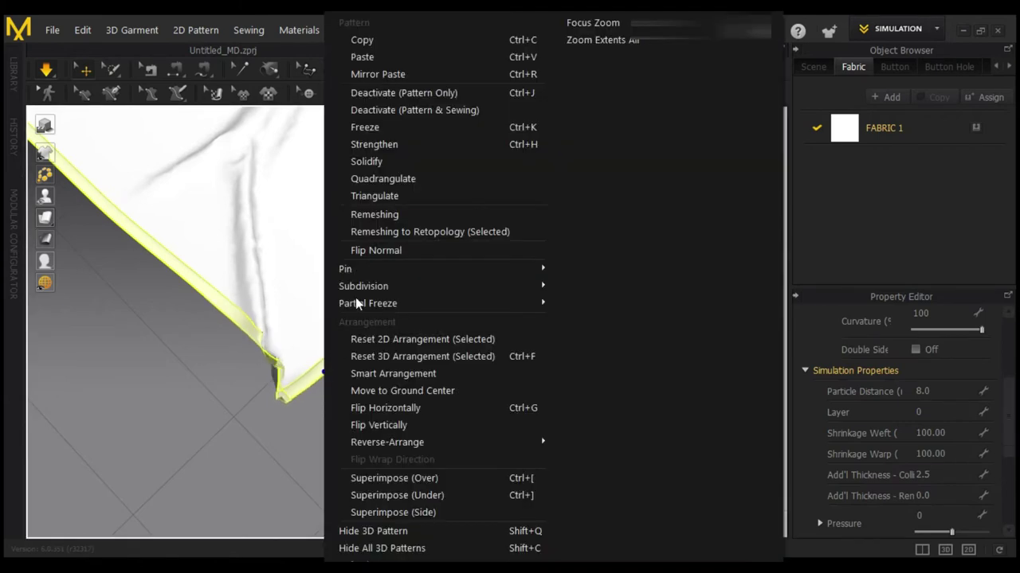
{"action": "left_click", "coordinate": [380, 252]}
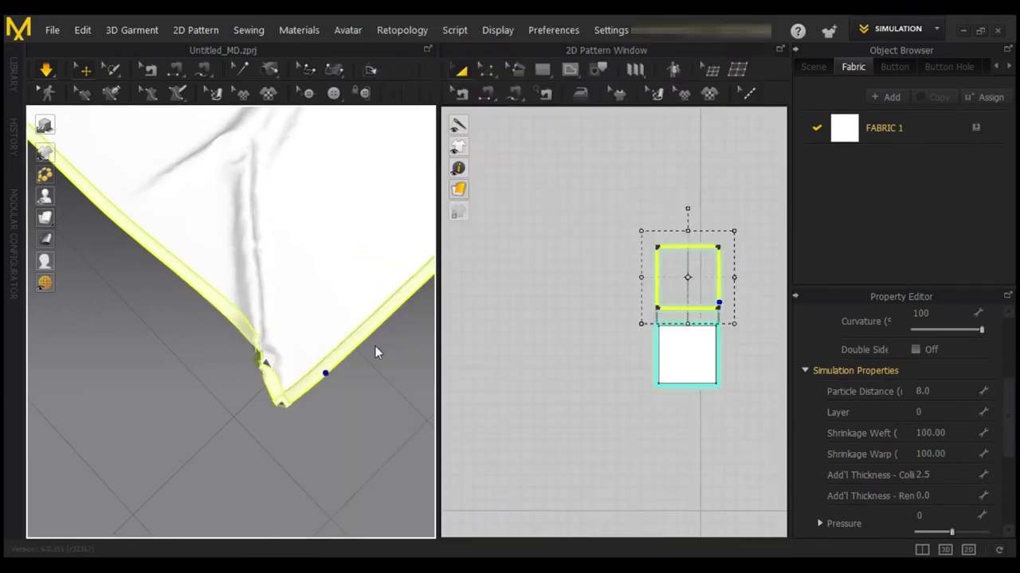
Re-simulate the cloth while pulling its corner into place, then clear the selection.
{"action": "left_click", "coordinate": [48, 71]}
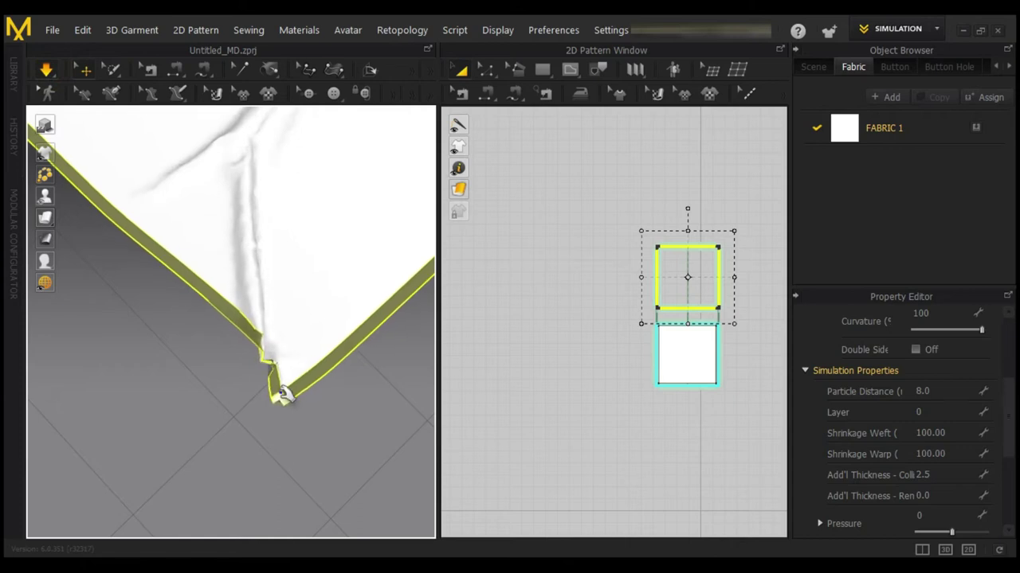
{"action": "left_click_drag", "start_coordinate": [296, 410], "coordinate": [295, 381]}
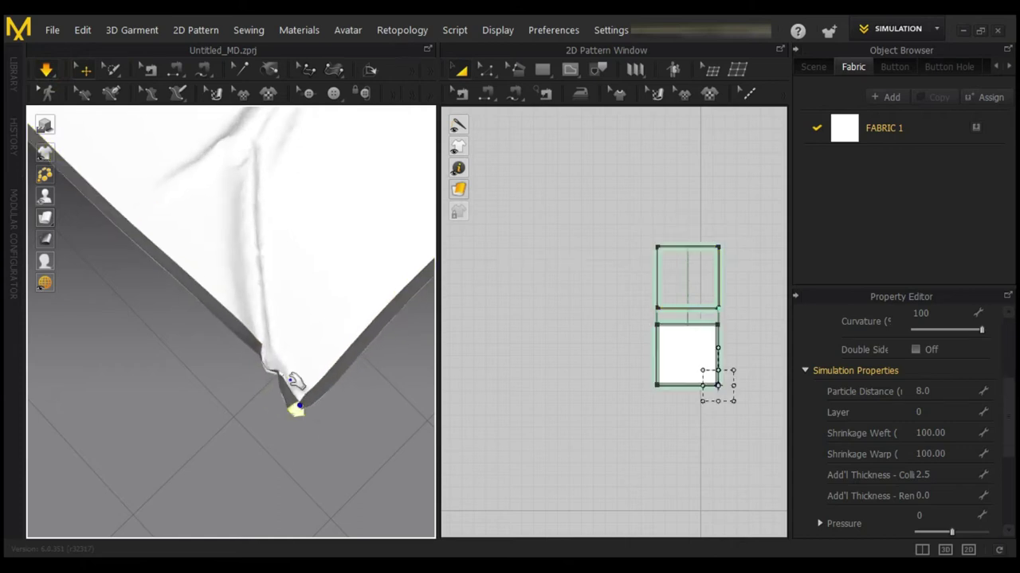
{"action": "left_click", "coordinate": [383, 347]}
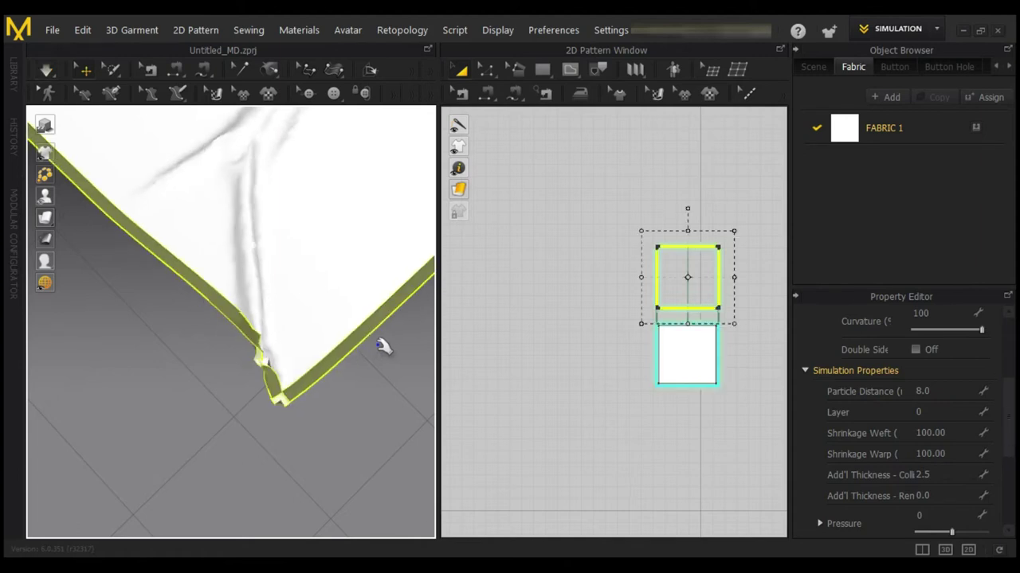
{"action": "key", "text": "space"}
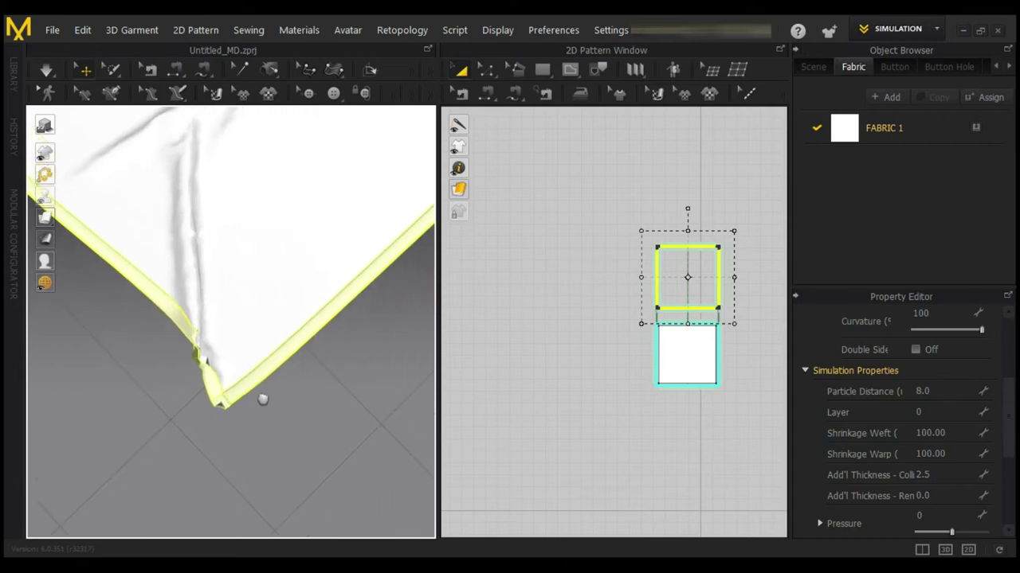
{"action": "left_click", "coordinate": [392, 400]}
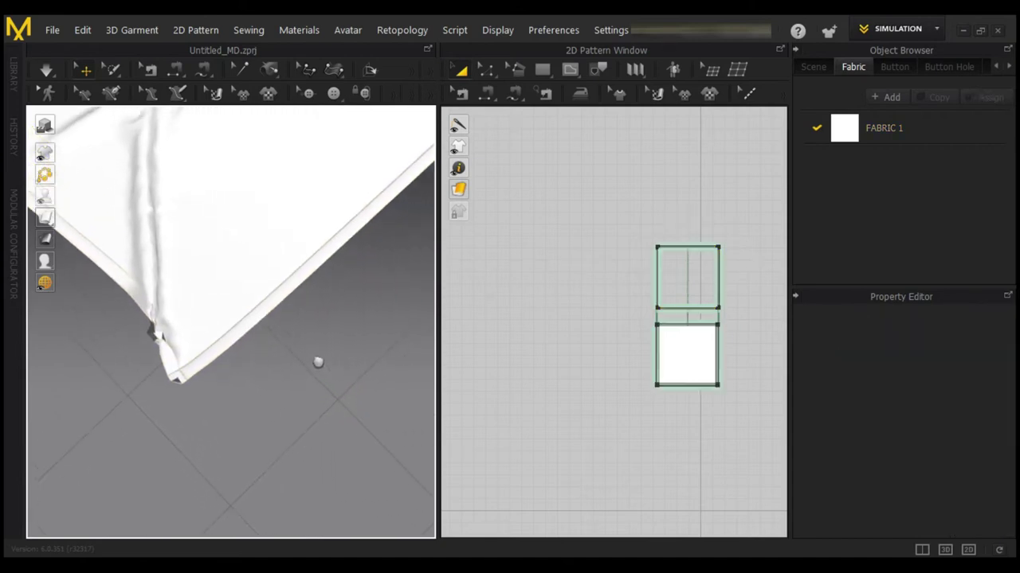
Select the upper pattern piece in the 2D Pattern Window, adjusting the 2D view as needed.
{"action": "scroll", "coordinate": [186, 394], "scroll_direction": "up", "scroll_amount": 3}
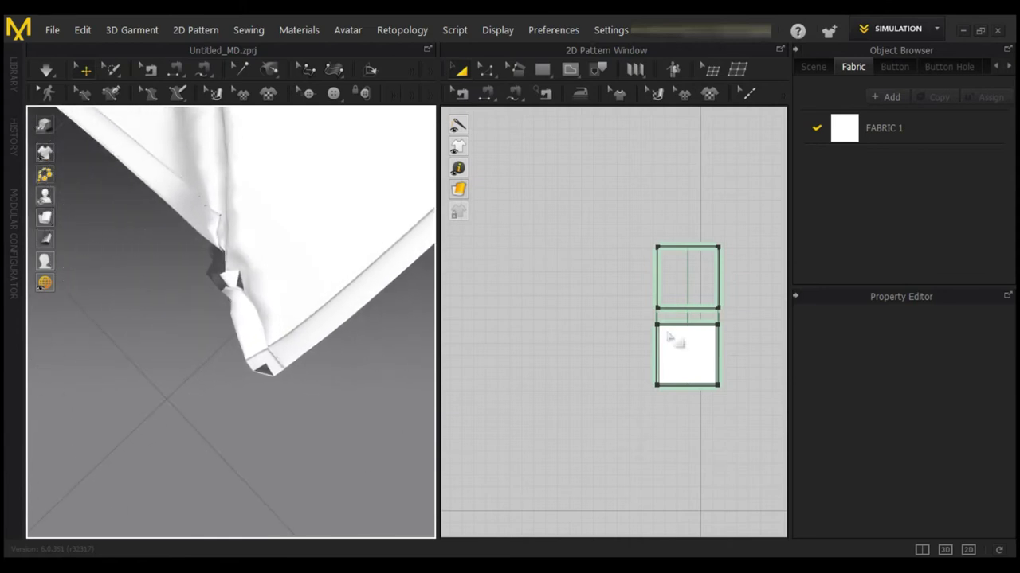
{"action": "left_click_drag", "start_coordinate": [638, 217], "coordinate": [741, 318]}
{"action": "scroll", "coordinate": [707, 410], "scroll_direction": "up", "scroll_amount": 5}
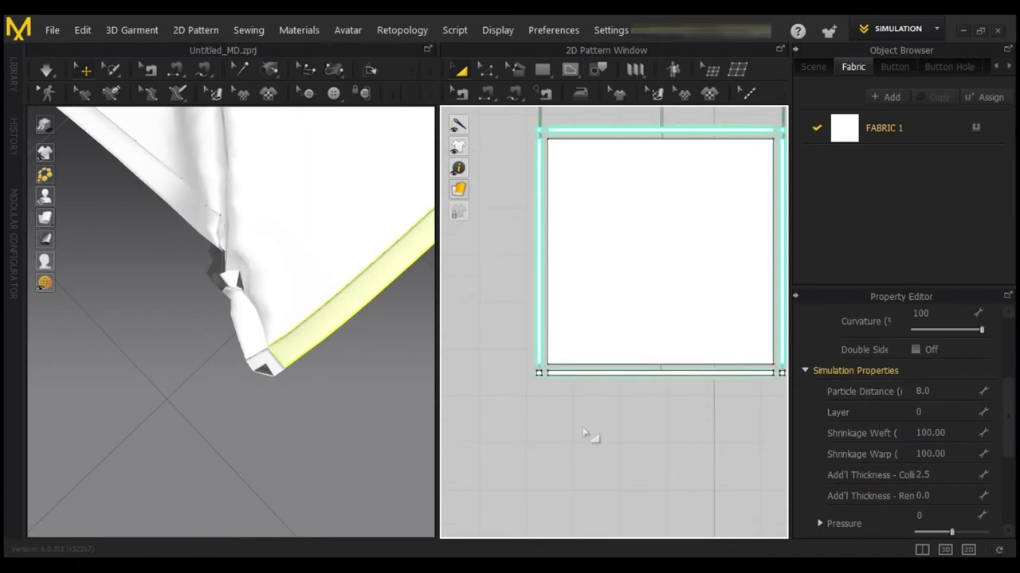
{"action": "scroll", "coordinate": [616, 430], "scroll_direction": "down", "scroll_amount": 2}
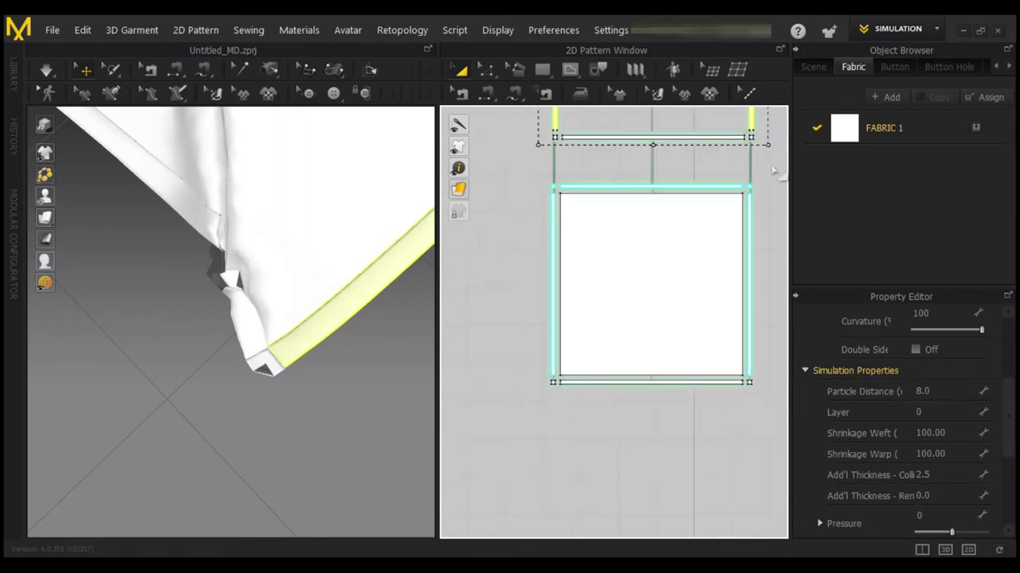
{"action": "left_click_drag", "start_coordinate": [771, 164], "coordinate": [586, 128]}
{"action": "left_click_drag", "start_coordinate": [515, 119], "coordinate": [514, 117]}
{"action": "scroll", "coordinate": [569, 136], "scroll_direction": "up", "scroll_amount": 5}
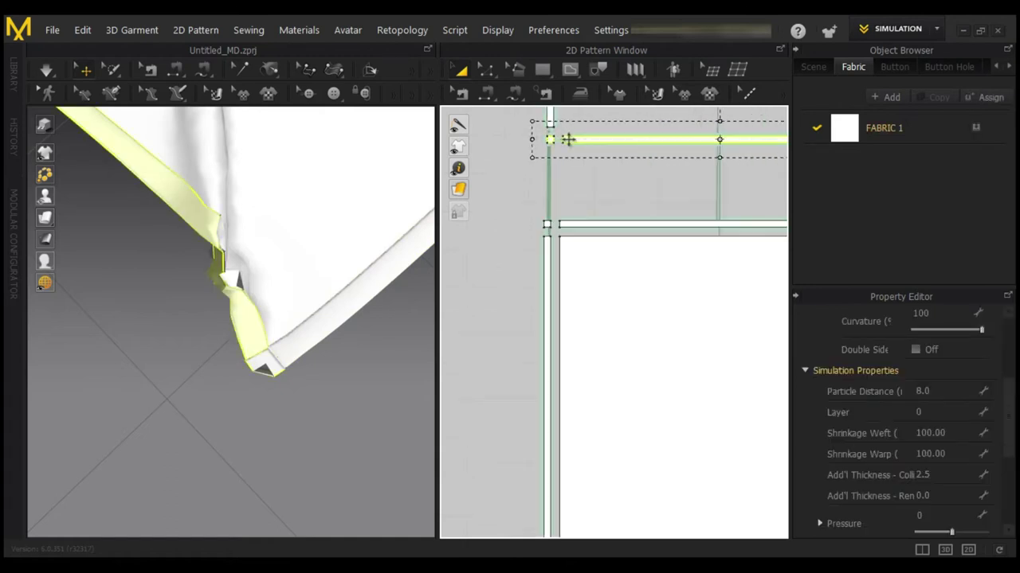
{"action": "scroll", "coordinate": [605, 177], "scroll_direction": "down", "scroll_amount": 3}
{"action": "scroll", "coordinate": [612, 183], "scroll_direction": "down", "scroll_amount": 3}
{"action": "left_click_drag", "start_coordinate": [555, 160], "coordinate": [542, 271]}
{"action": "left_click_drag", "start_coordinate": [548, 132], "coordinate": [734, 287]}
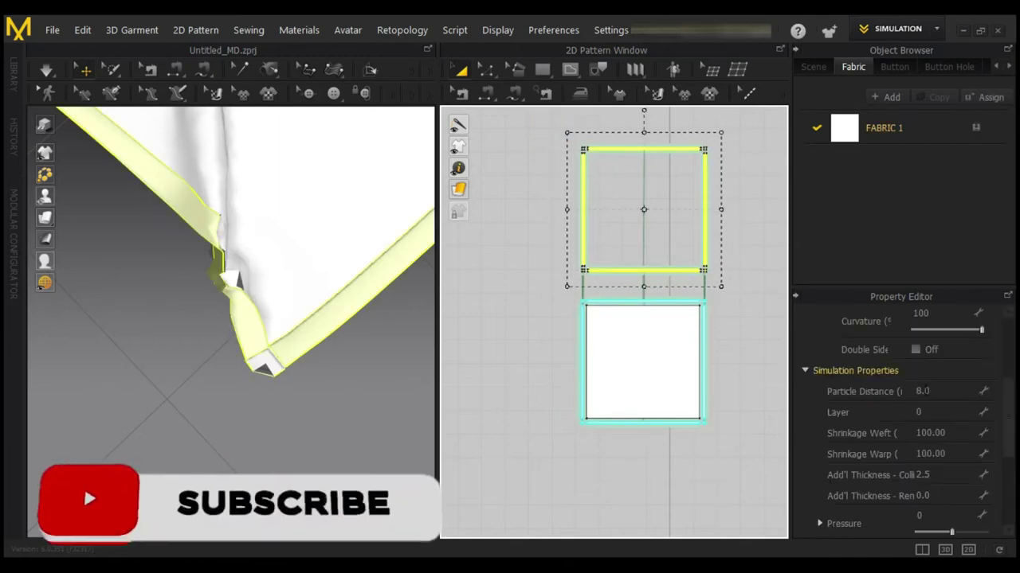
Set the top pattern's Particle Distance to 4.0, accept the slow-simulation warning, and simulate.
{"action": "double_click", "coordinate": [924, 392]}
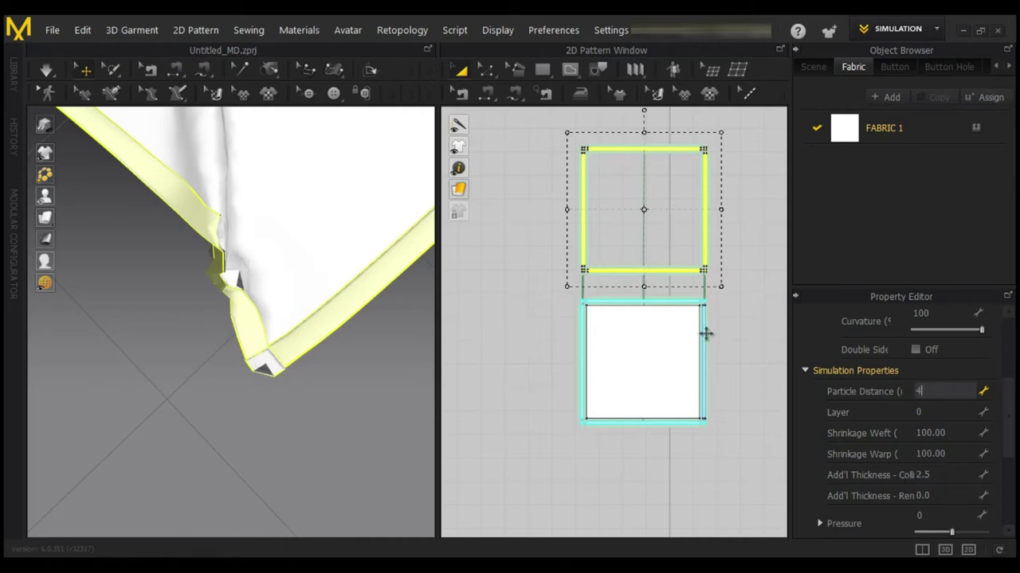
{"action": "key", "text": "Return"}
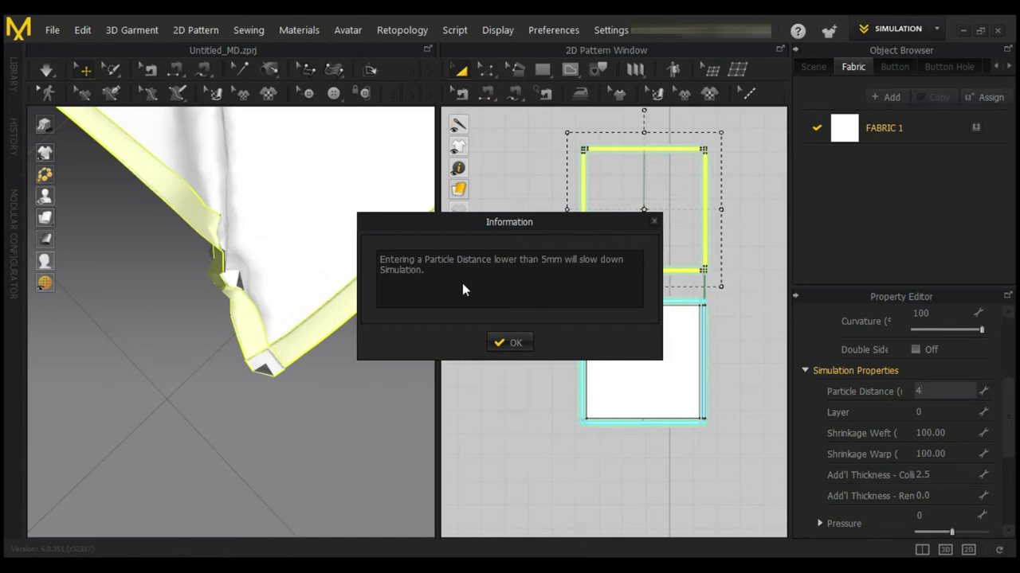
{"action": "left_click", "coordinate": [514, 342]}
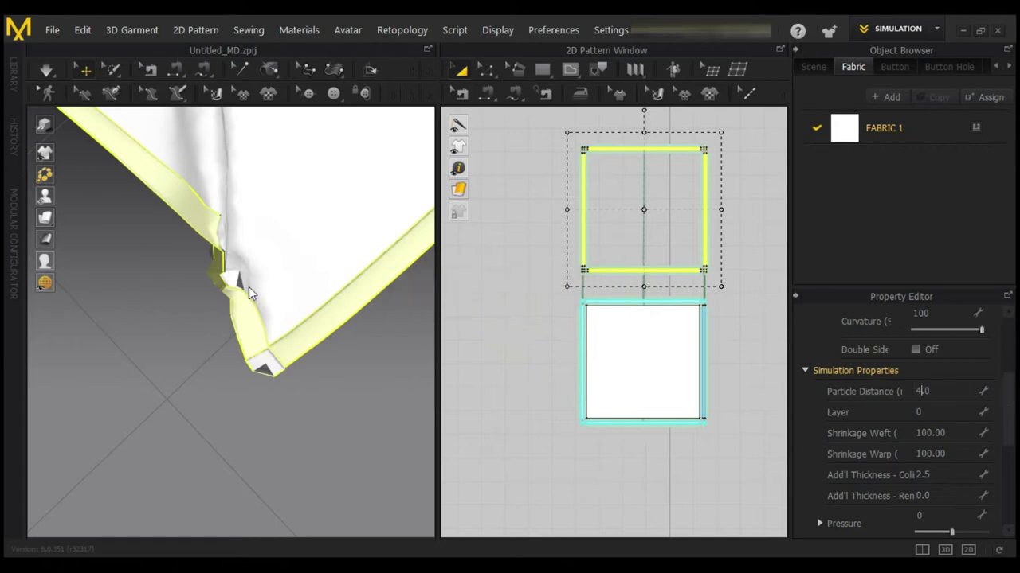
{"action": "left_click", "coordinate": [48, 70]}
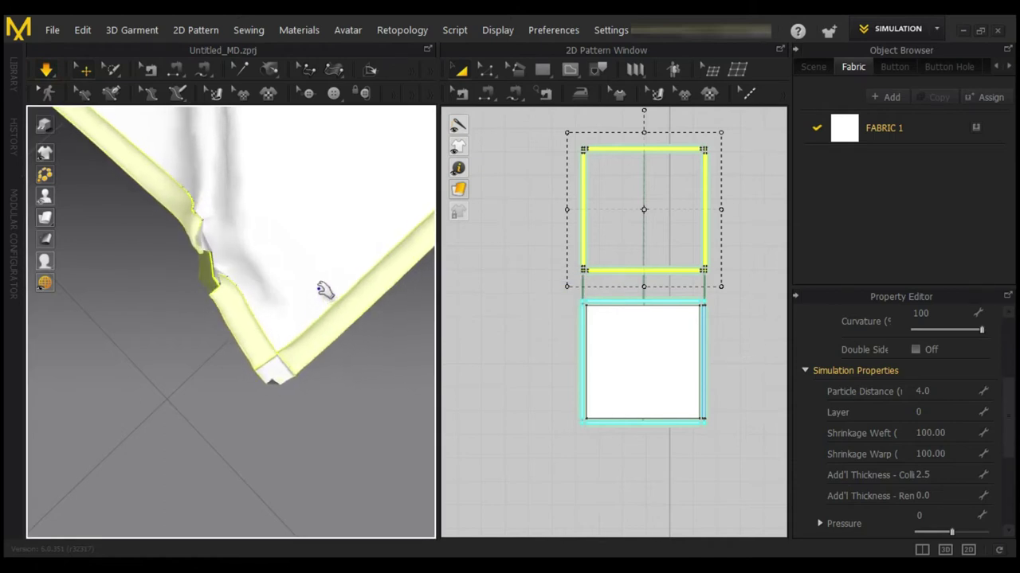
Tug the cloth's folded left edge as it settles and check both patterns' particle distances.
{"action": "left_click_drag", "start_coordinate": [212, 271], "coordinate": [210, 270]}
{"action": "left_click", "coordinate": [205, 271]}
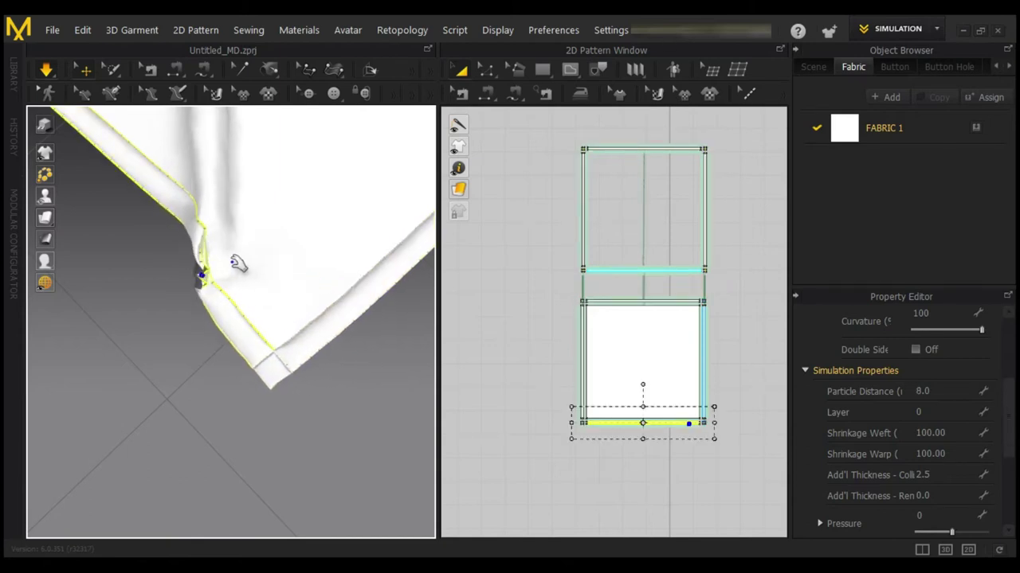
{"action": "left_click", "coordinate": [196, 275]}
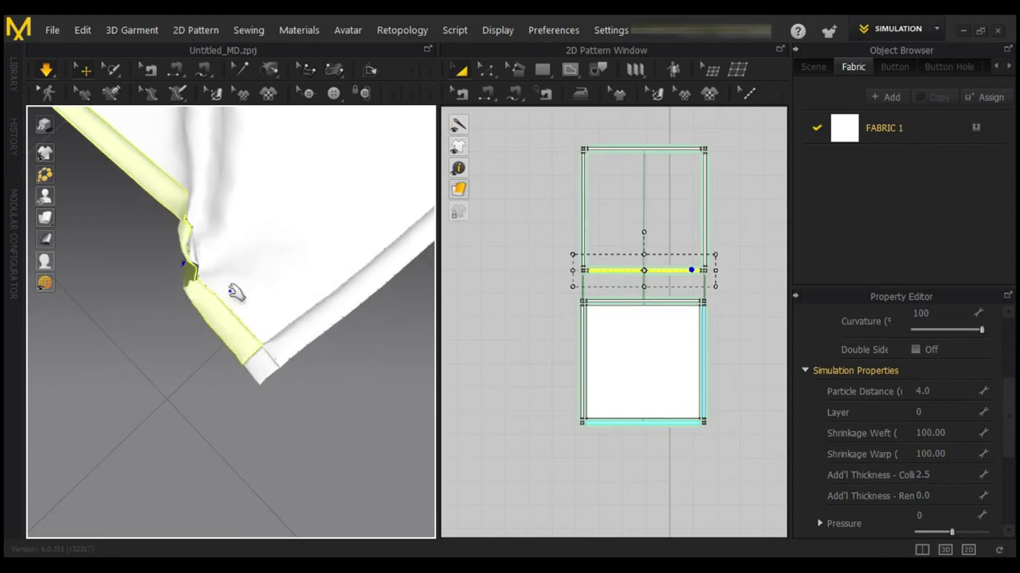
{"action": "left_click", "coordinate": [295, 322]}
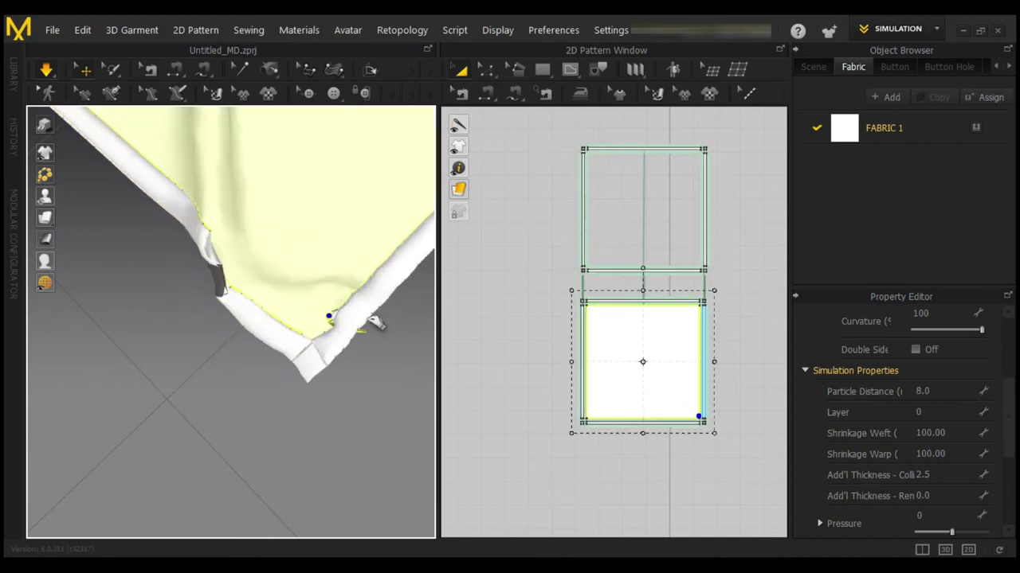
{"action": "left_click", "coordinate": [244, 280]}
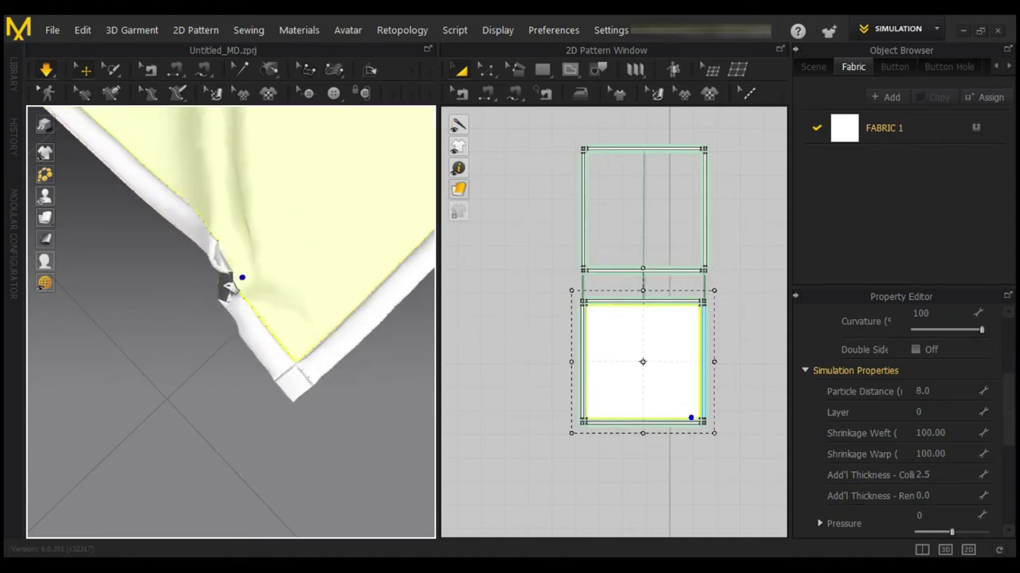
Deselect the pattern and orbit and zoom around the flat, wrinkled drape.
{"action": "scroll", "coordinate": [251, 275], "scroll_direction": "up", "scroll_amount": 2}
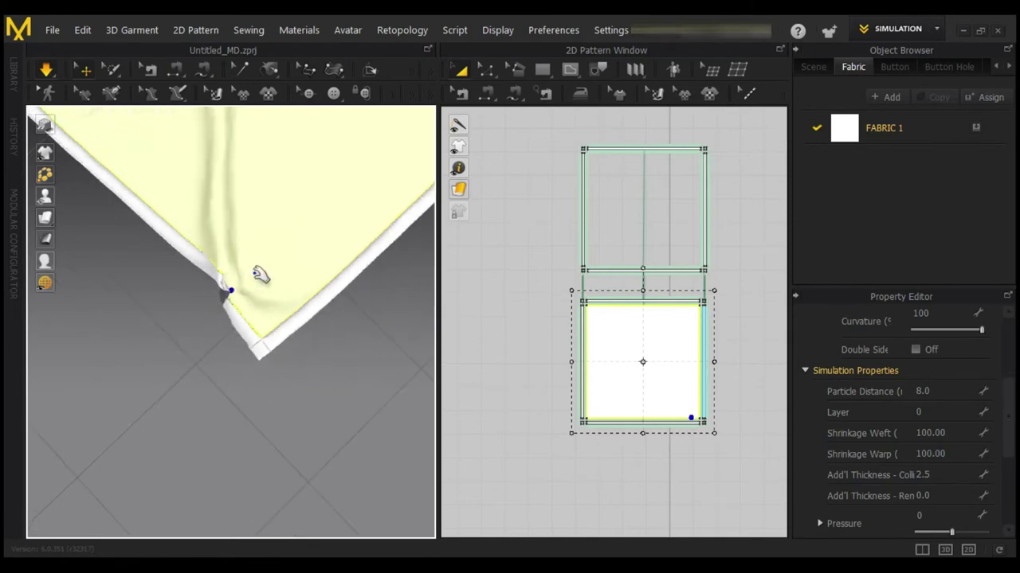
{"action": "scroll", "coordinate": [280, 275], "scroll_direction": "down", "scroll_amount": 3}
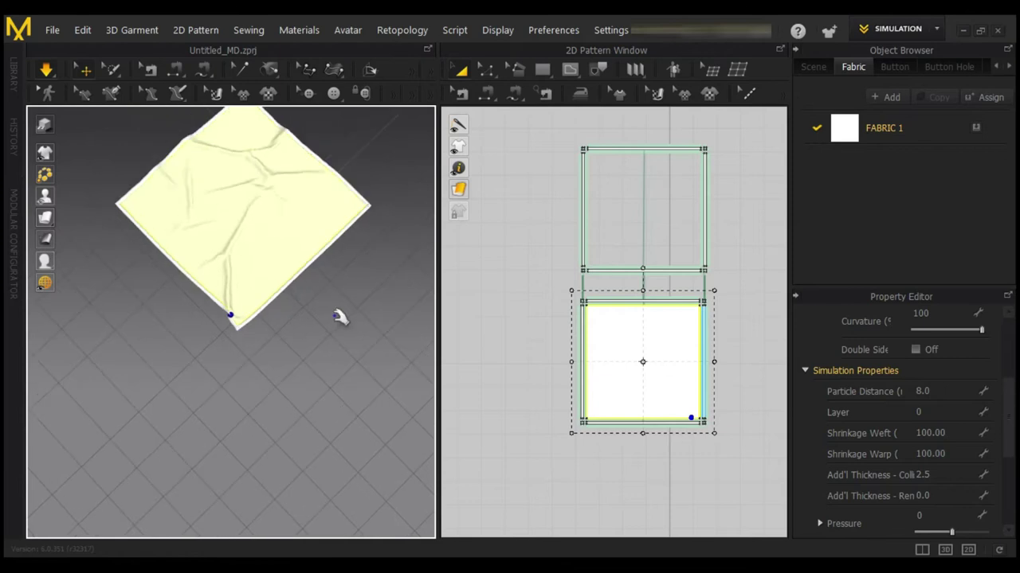
{"action": "left_click_drag", "start_coordinate": [228, 313], "coordinate": [197, 243]}
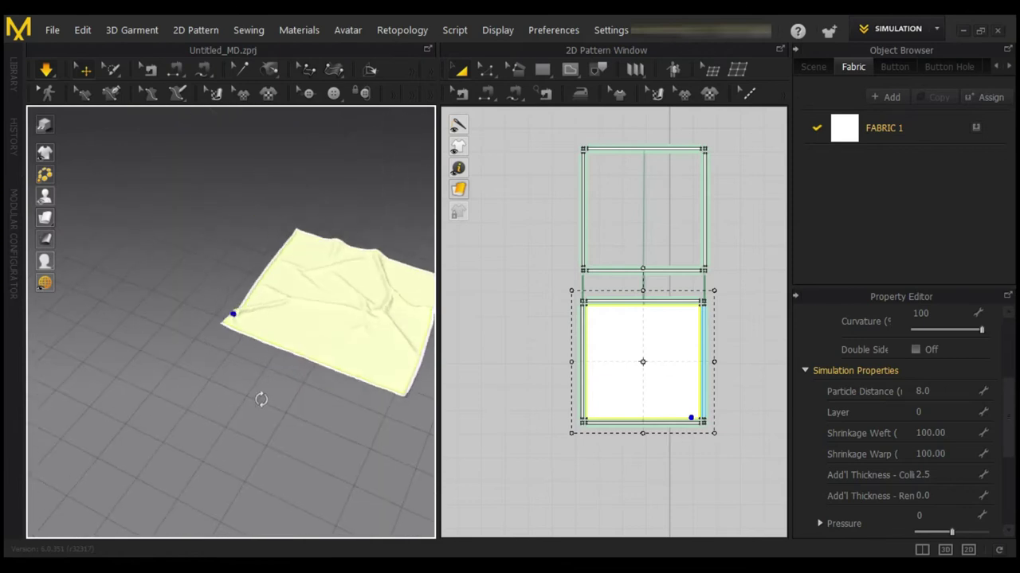
{"action": "left_click", "coordinate": [298, 412]}
{"action": "left_click_drag", "start_coordinate": [258, 398], "coordinate": [212, 402]}
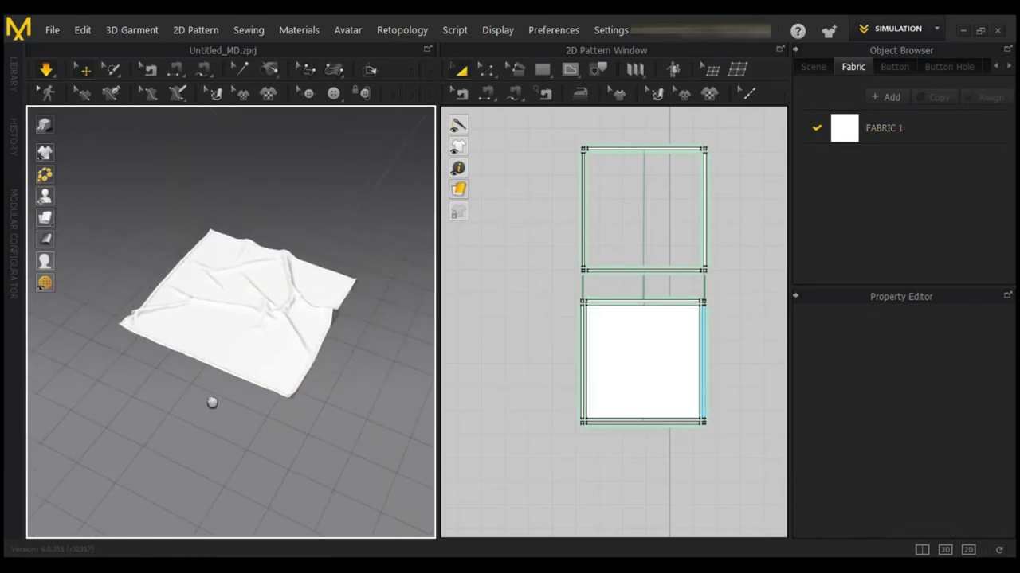
{"action": "scroll", "coordinate": [119, 314], "scroll_direction": "up", "scroll_amount": 2}
{"action": "scroll", "coordinate": [116, 288], "scroll_direction": "up", "scroll_amount": 2}
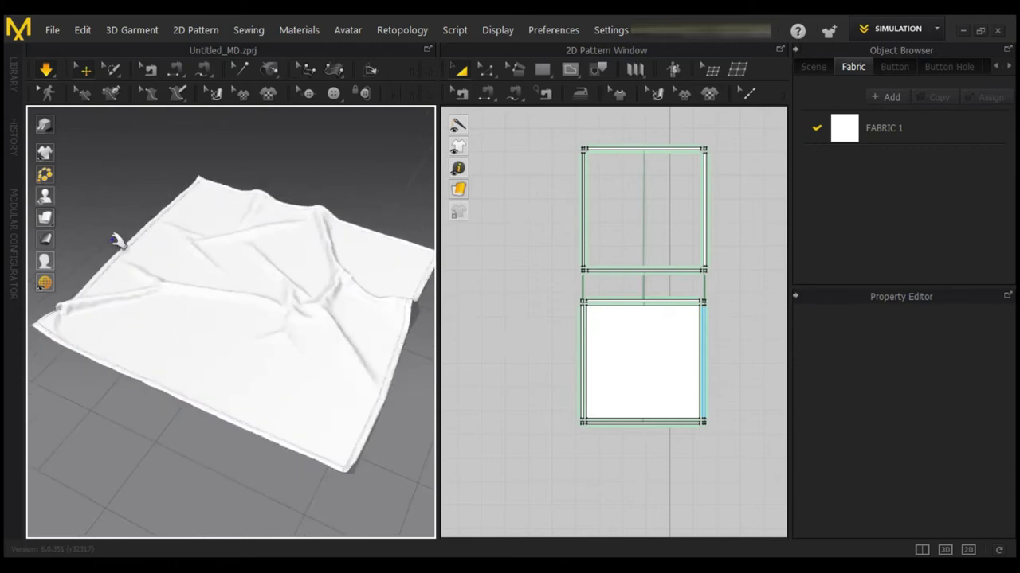
{"action": "scroll", "coordinate": [167, 228], "scroll_direction": "up", "scroll_amount": 2}
{"action": "left_click_drag", "start_coordinate": [186, 389], "coordinate": [312, 462]}
{"action": "scroll", "coordinate": [318, 396], "scroll_direction": "up", "scroll_amount": 2}
{"action": "scroll", "coordinate": [318, 396], "scroll_direction": "down", "scroll_amount": 4}
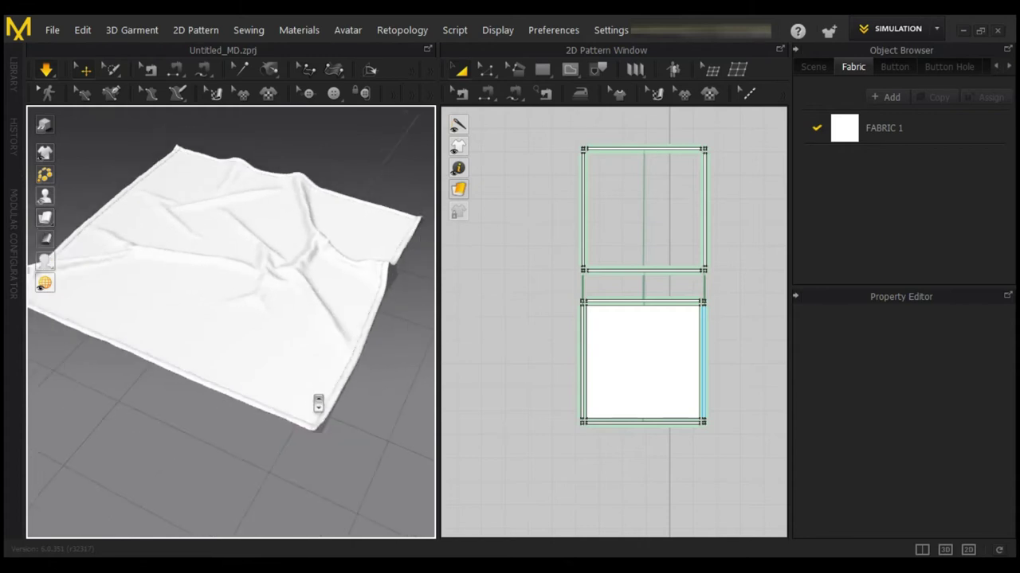
{"action": "left_click_drag", "start_coordinate": [333, 432], "coordinate": [364, 400]}
{"action": "scroll", "coordinate": [372, 412], "scroll_direction": "up", "scroll_amount": 2}
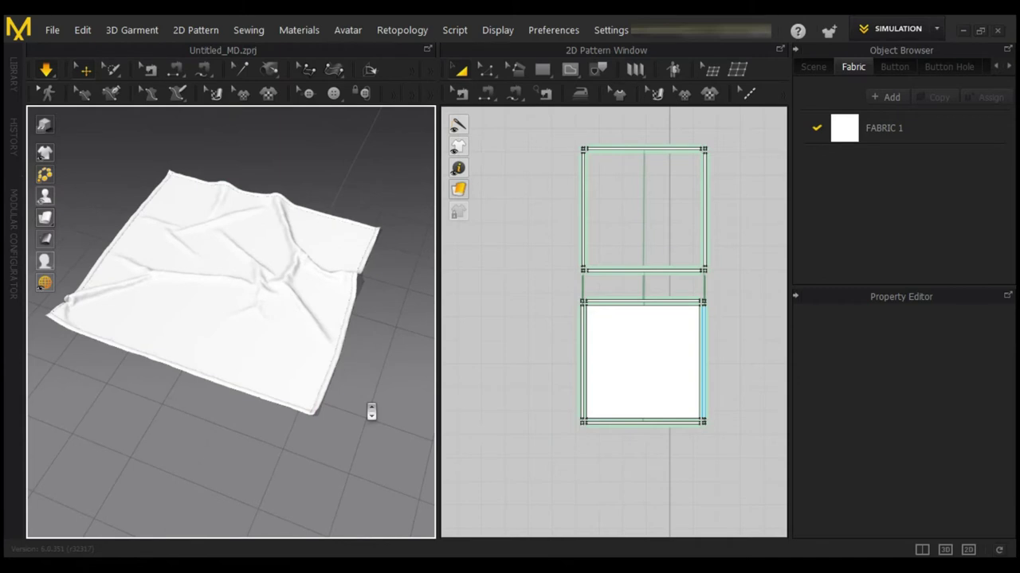
{"action": "scroll", "coordinate": [371, 412], "scroll_direction": "down", "scroll_amount": 3}
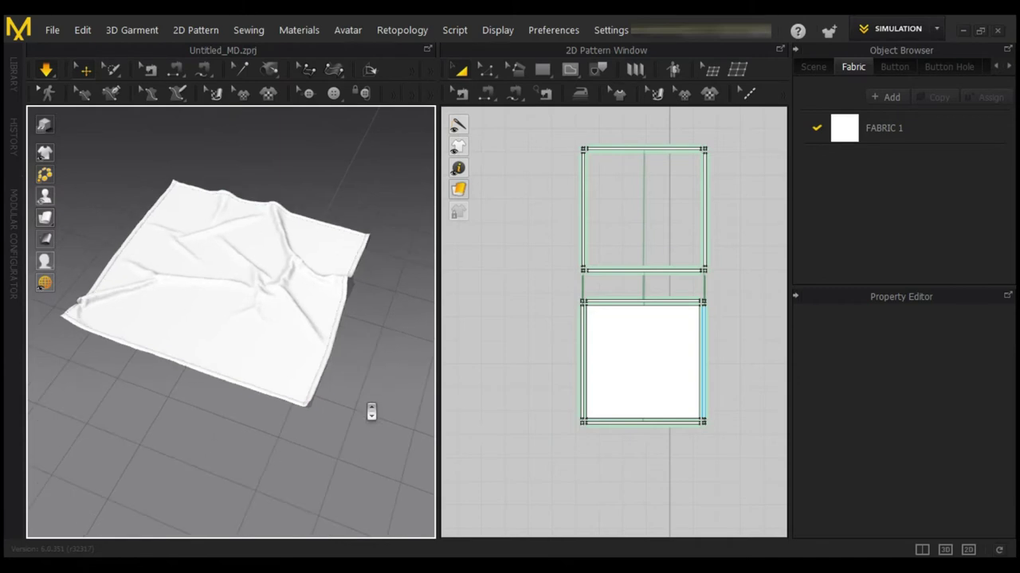
Export the draped cloth to an OBJ file named Handkey.
{"action": "left_click", "coordinate": [53, 31]}
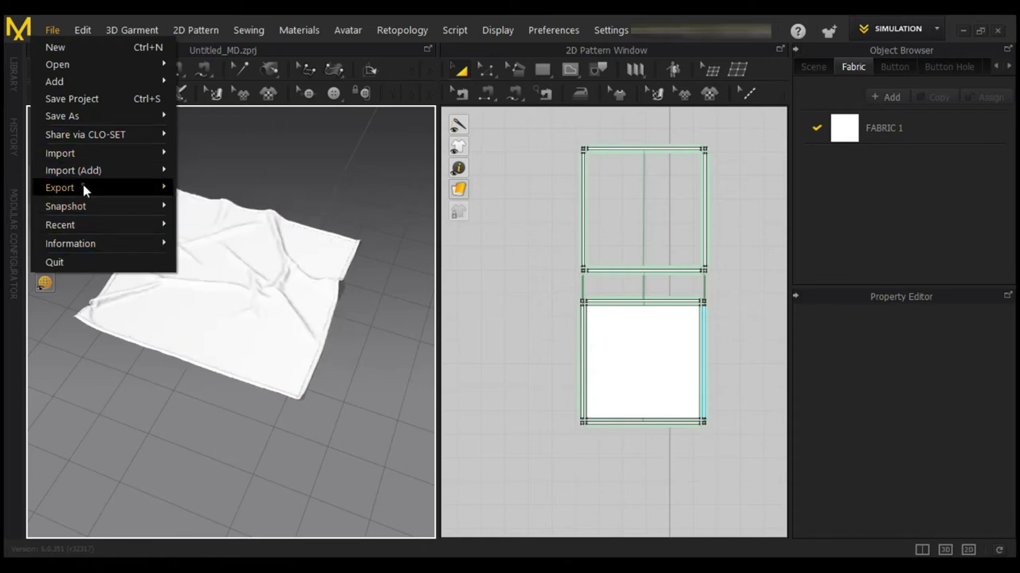
{"action": "mouse_move", "coordinate": [83, 189]}
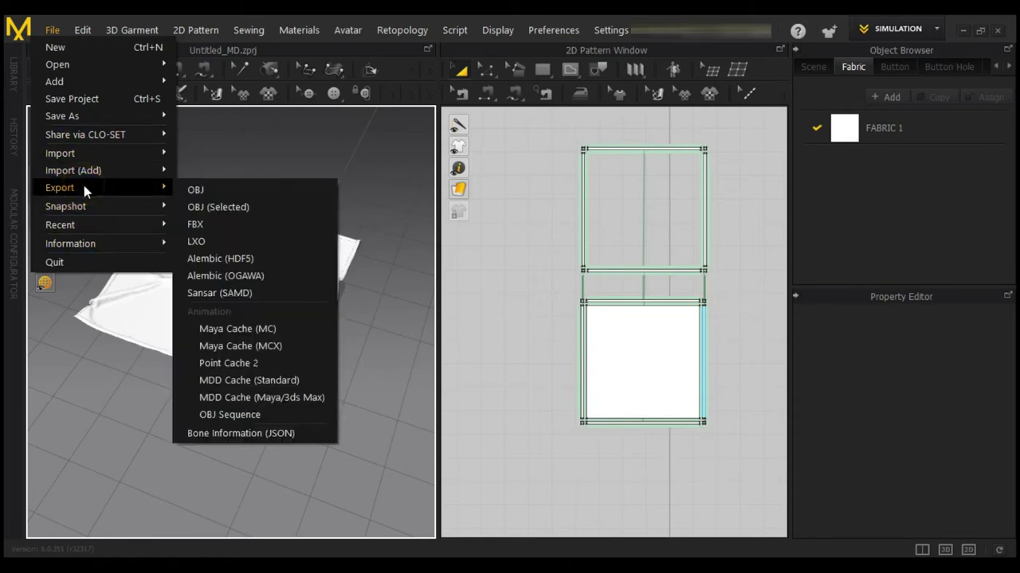
{"action": "left_click", "coordinate": [204, 191]}
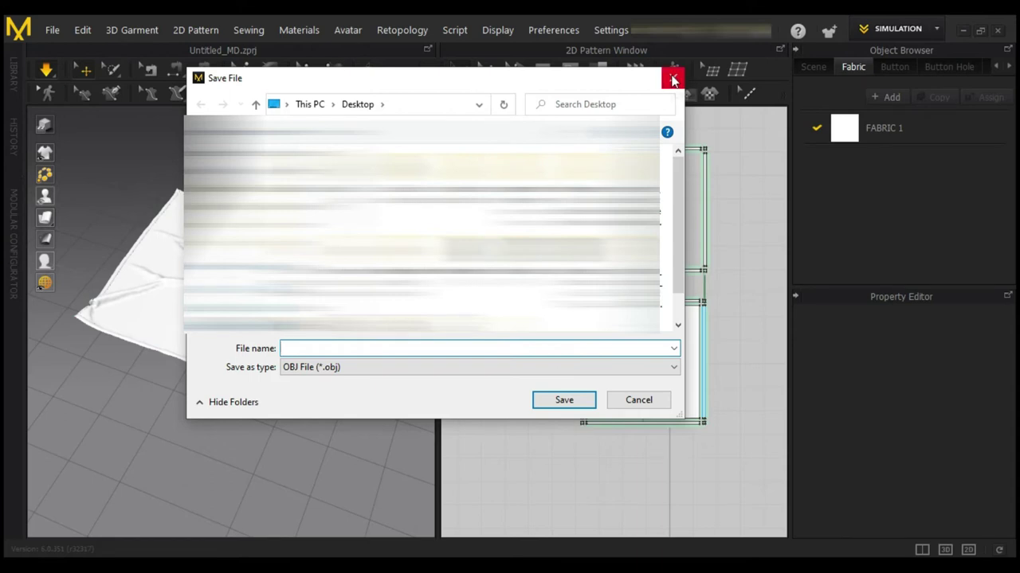
{"action": "type", "text": "H"}
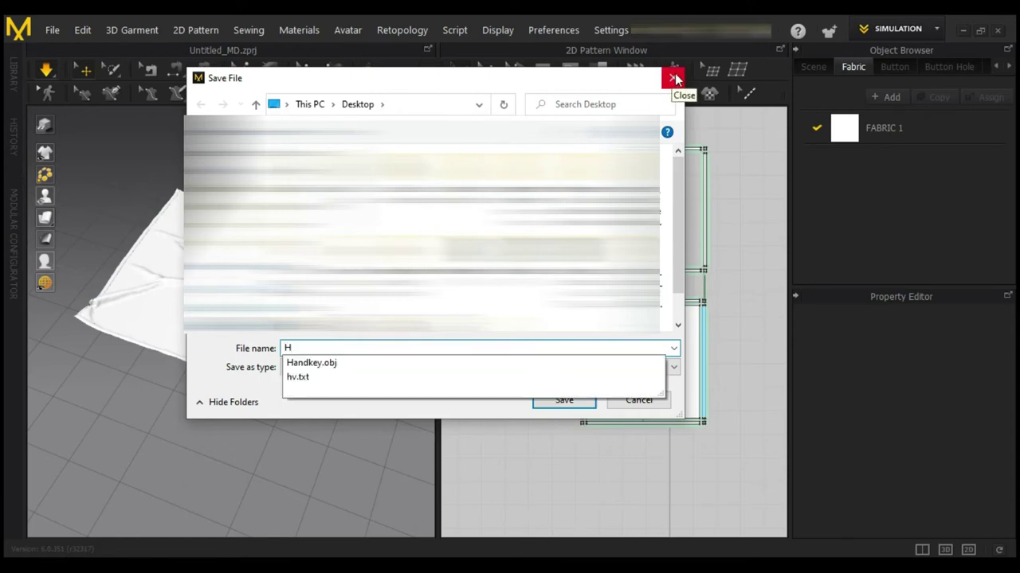
{"action": "type", "text": "a"}
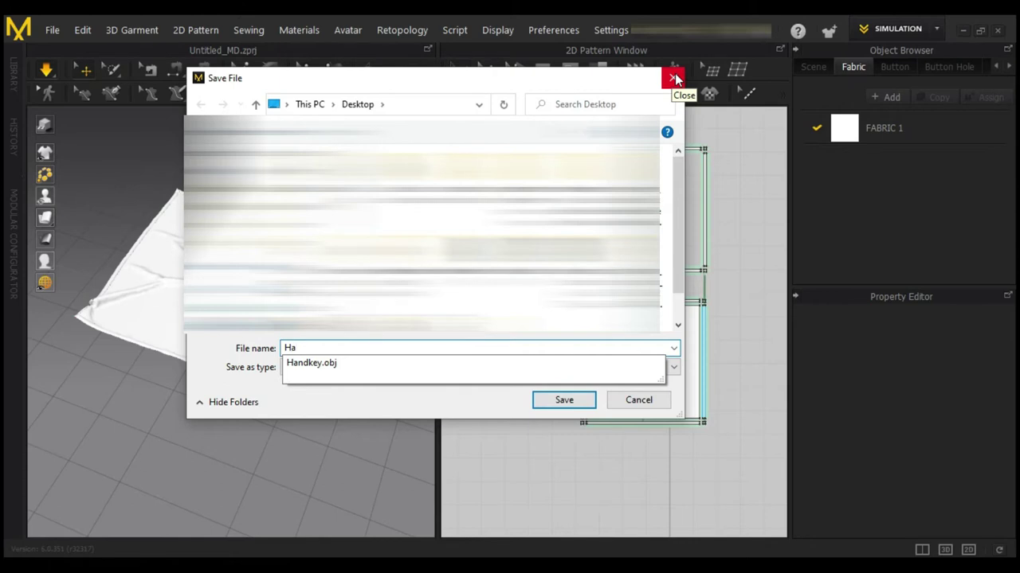
{"action": "type", "text": "ndkeu"}
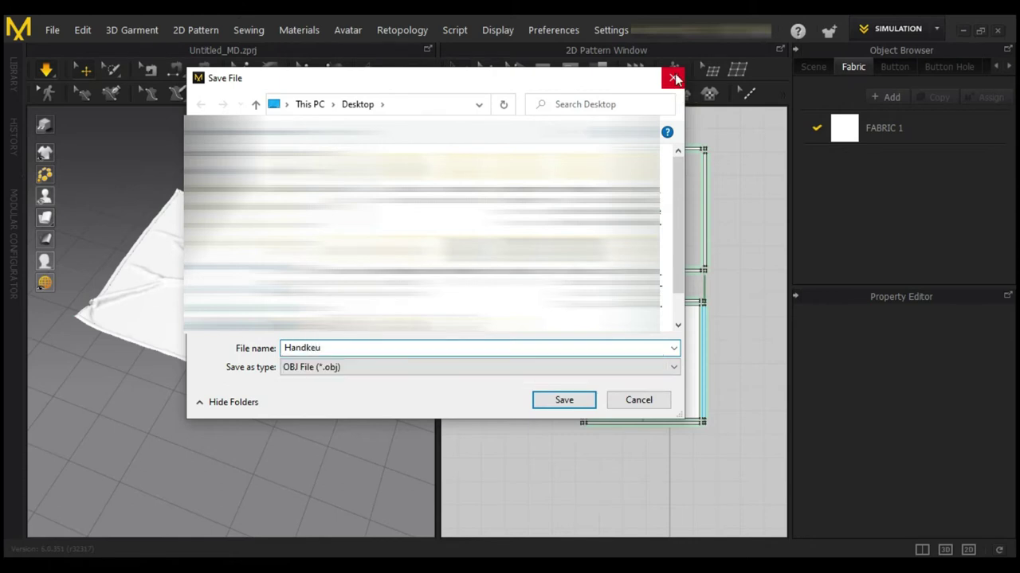
{"action": "key", "text": "BackSpace"}
{"action": "type", "text": "y"}
{"action": "key", "text": "BackSpace"}
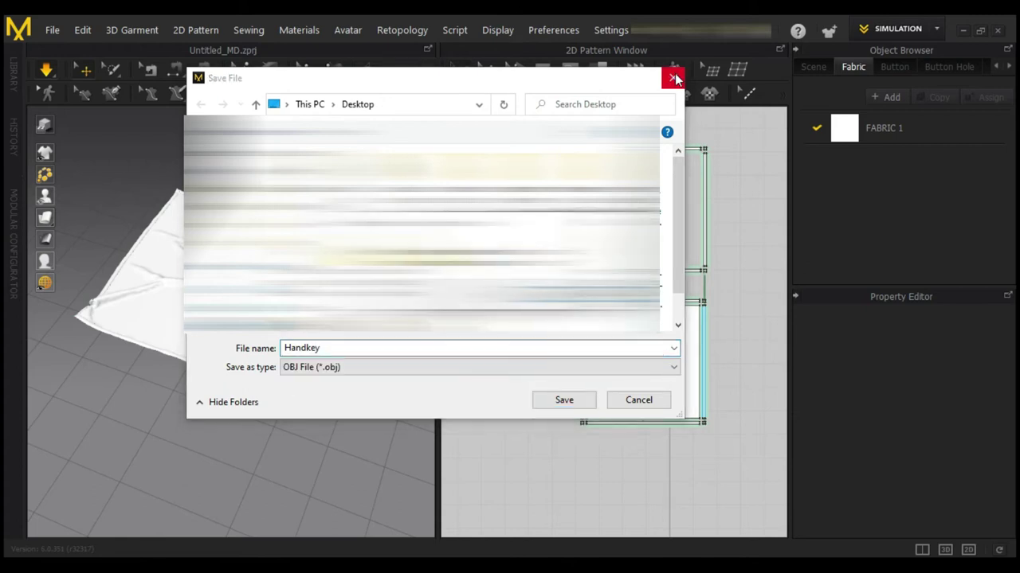
{"action": "left_click", "coordinate": [564, 400]}
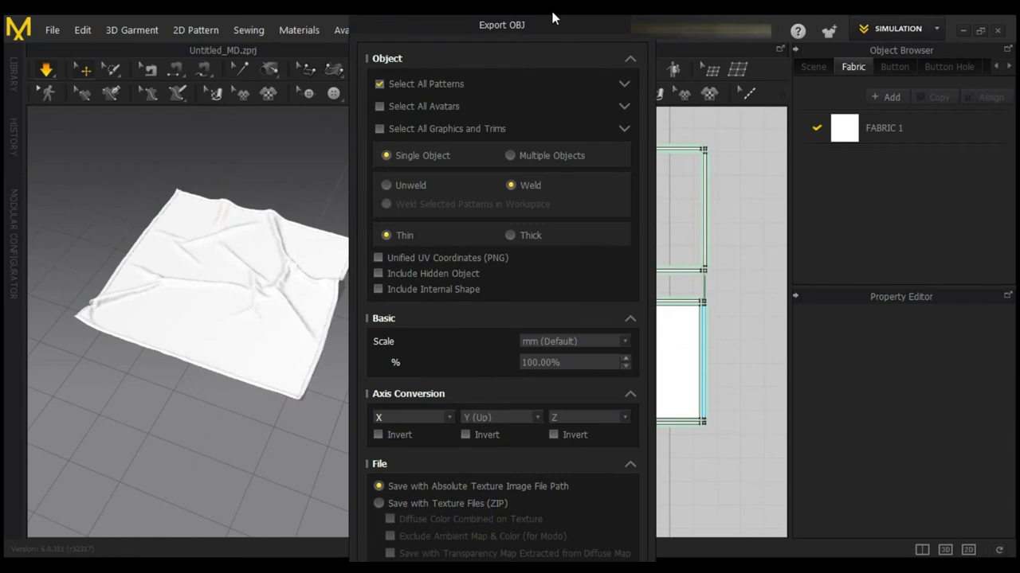
Accept the OBJ export as a single welded, thin object at default scale.
{"action": "left_click_drag", "start_coordinate": [536, 31], "coordinate": [556, 23]}
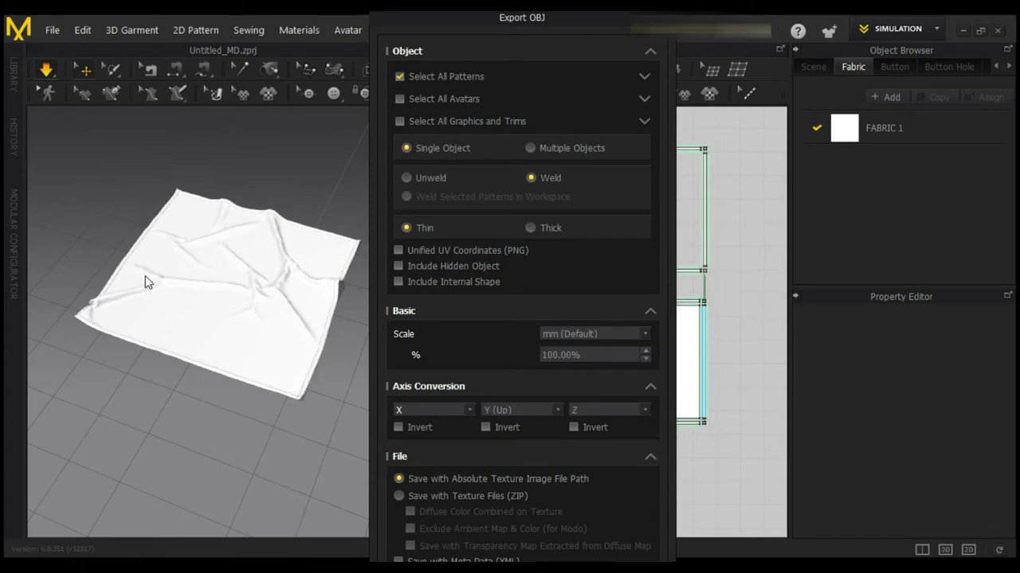
{"action": "left_click", "coordinate": [650, 456]}
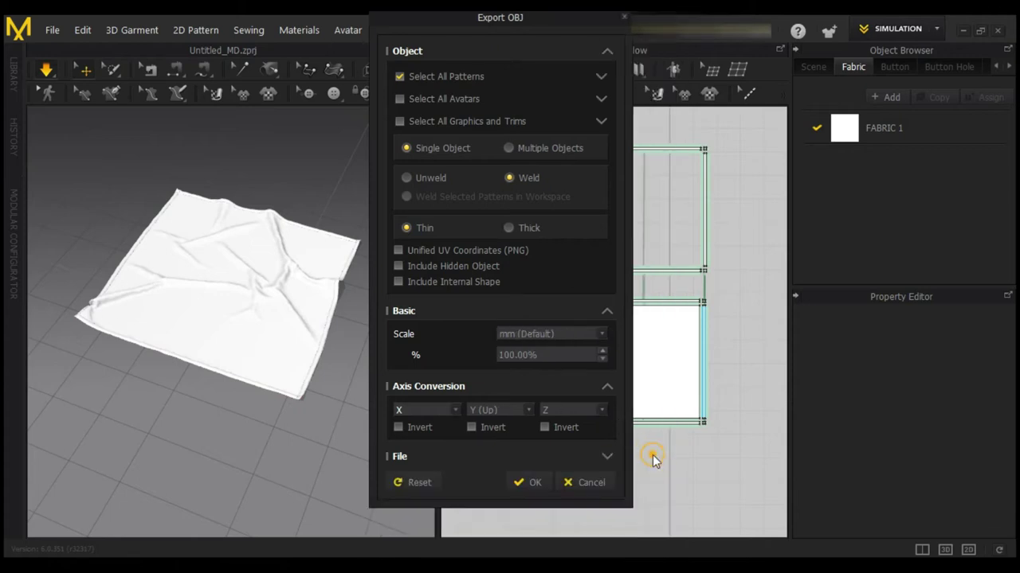
{"action": "left_click", "coordinate": [530, 482]}
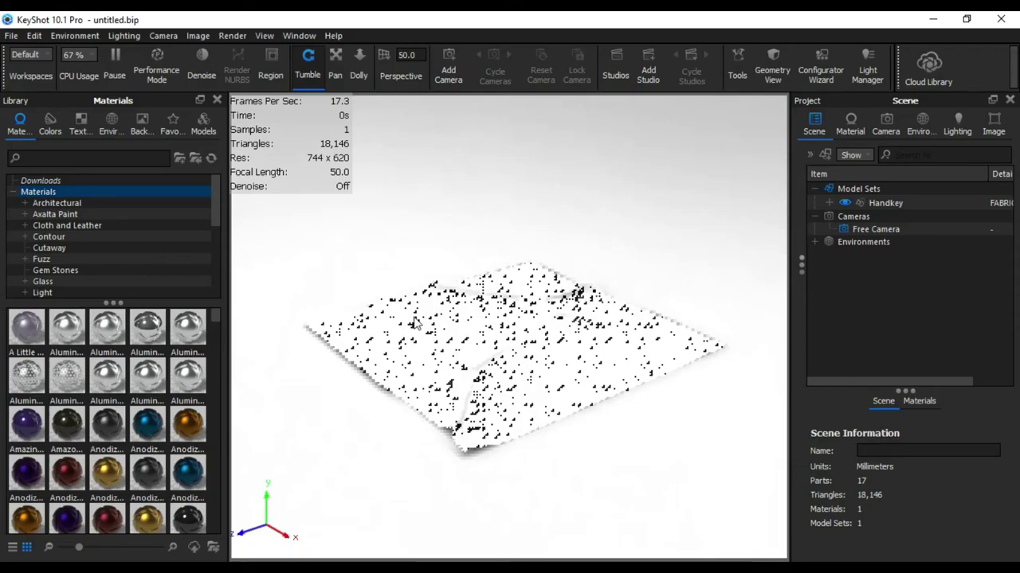
Tumble the view around the imported Handkey cloth to a side-on angle.
{"action": "left_click_drag", "start_coordinate": [430, 263], "coordinate": [699, 323]}
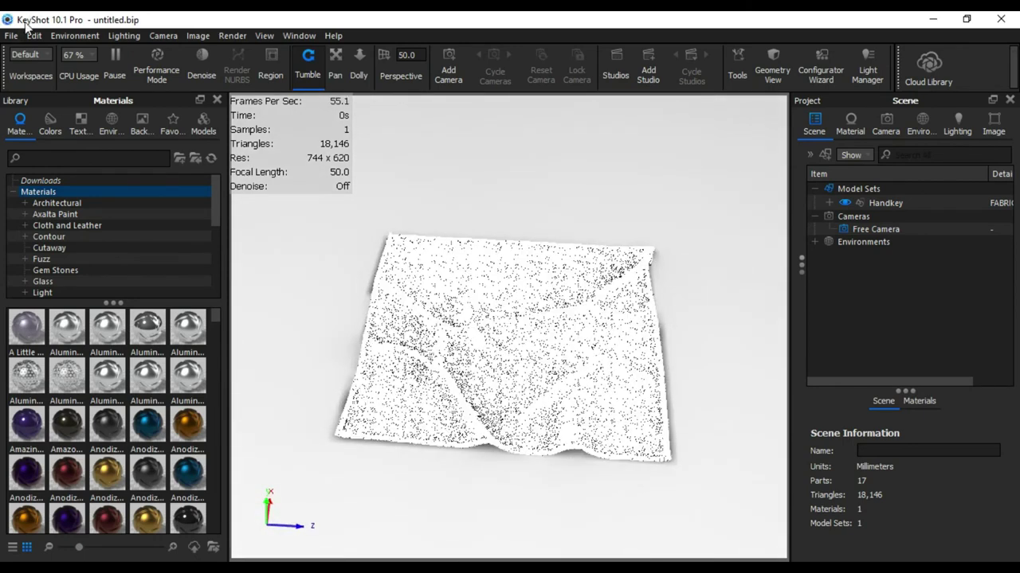
{"action": "left_click_drag", "start_coordinate": [662, 386], "coordinate": [563, 357]}
{"action": "left_click_drag", "start_coordinate": [526, 312], "coordinate": [621, 319]}
{"action": "left_click_drag", "start_coordinate": [692, 313], "coordinate": [791, 303]}
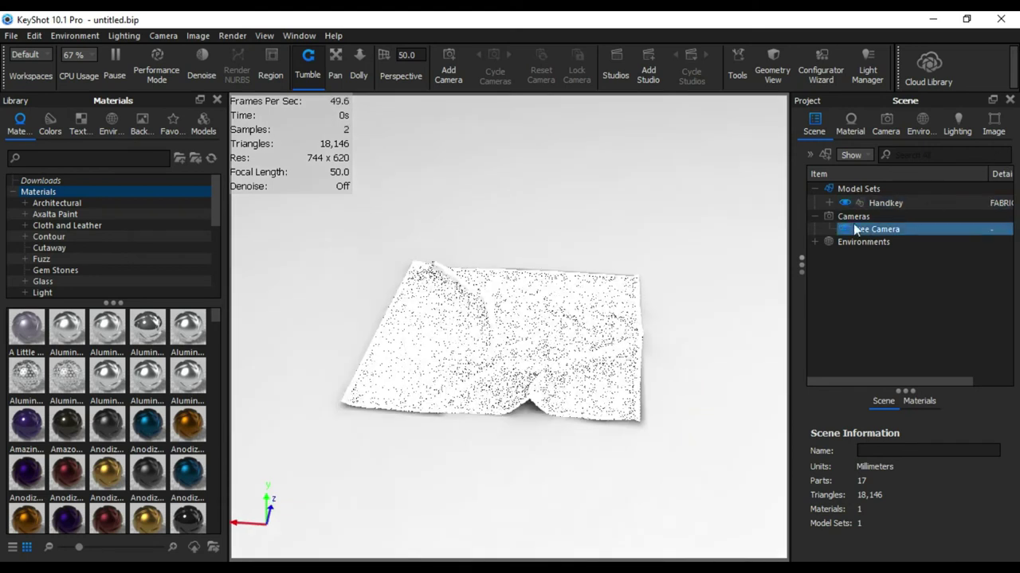
Expand the Handkey model set, step through its parts, and move one higher in the list.
{"action": "left_click", "coordinate": [830, 203]}
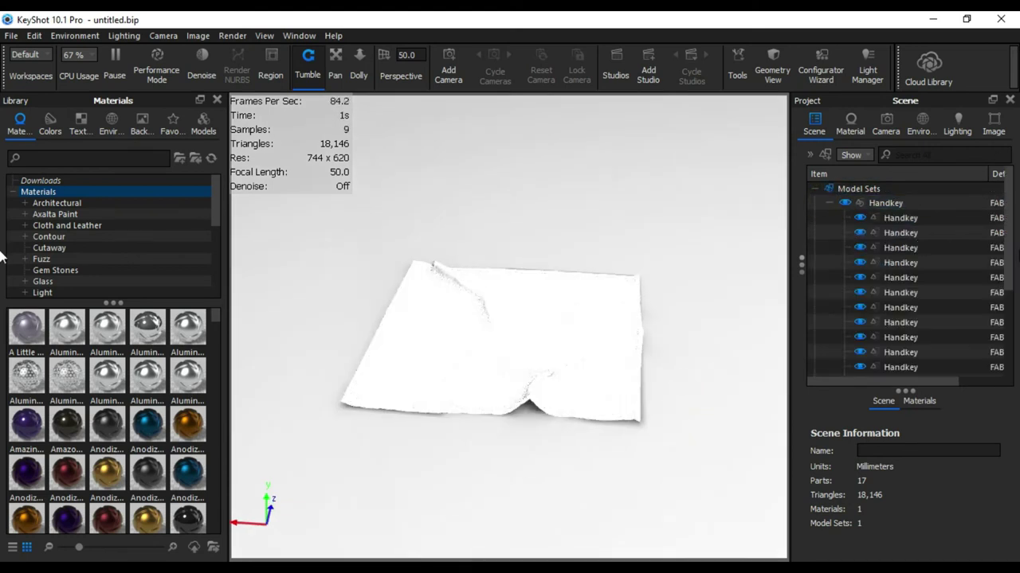
{"action": "left_click_drag", "start_coordinate": [904, 381], "coordinate": [877, 386]}
{"action": "left_click", "coordinate": [896, 217]}
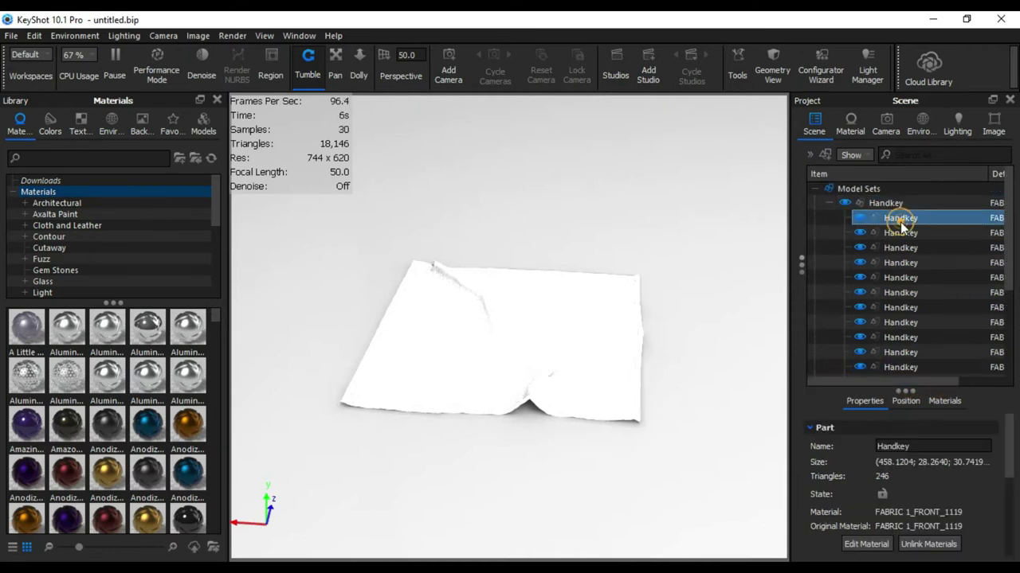
{"action": "left_click", "coordinate": [910, 232]}
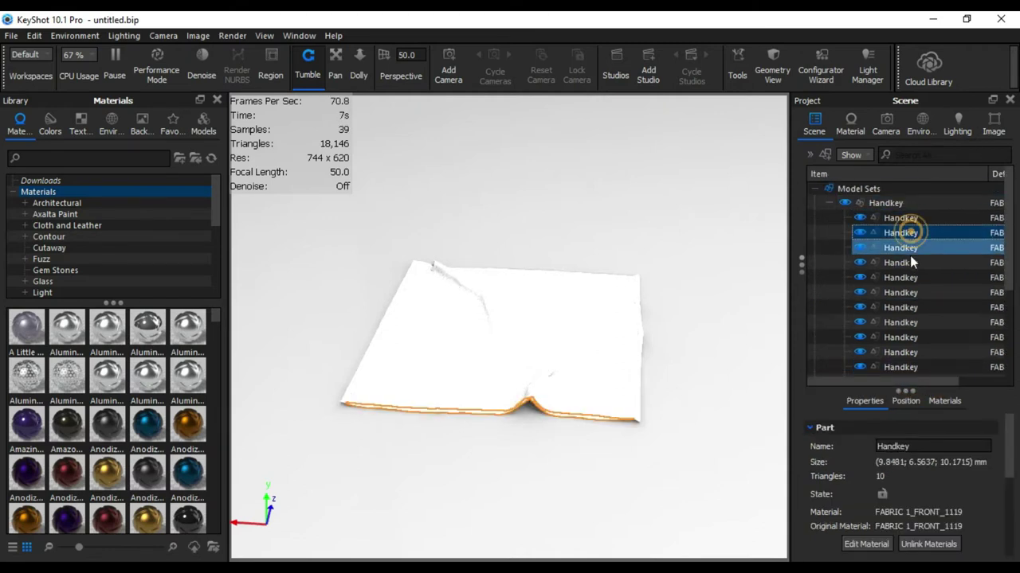
{"action": "left_click", "coordinate": [910, 250]}
{"action": "left_click", "coordinate": [909, 262]}
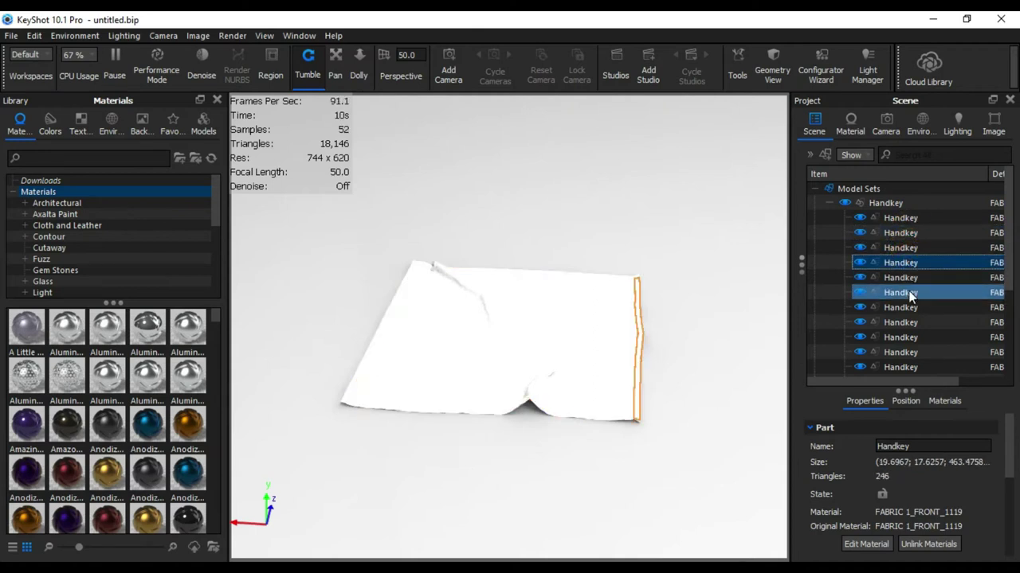
{"action": "left_click", "coordinate": [908, 248]}
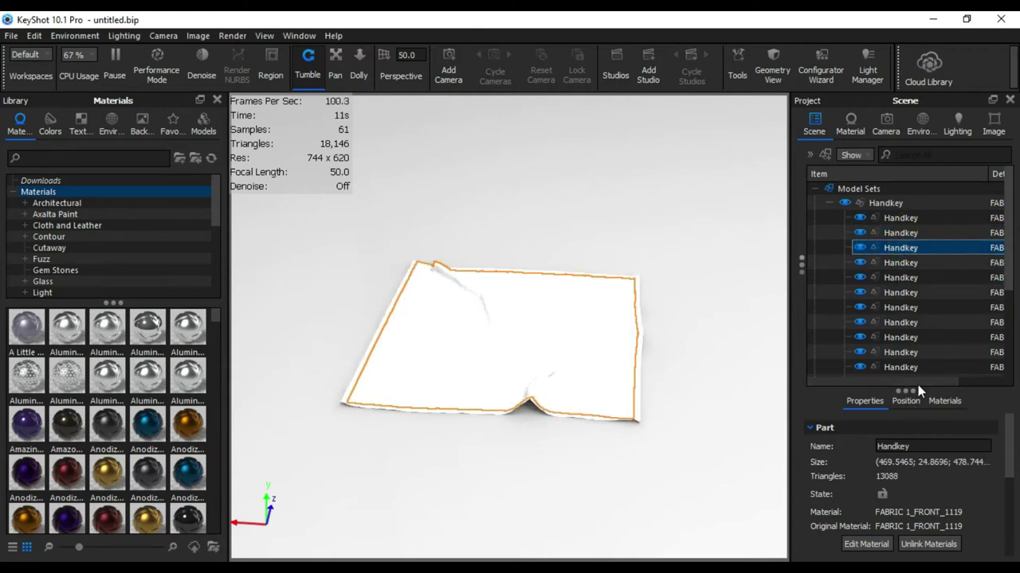
{"action": "left_click_drag", "start_coordinate": [922, 380], "coordinate": [945, 379]}
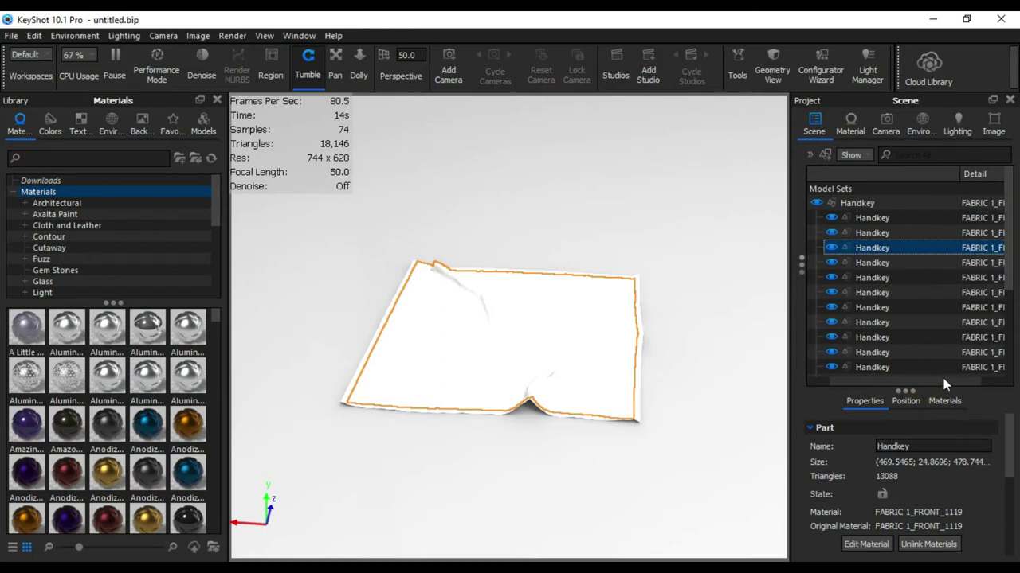
{"action": "left_click_drag", "start_coordinate": [878, 247], "coordinate": [879, 210]}
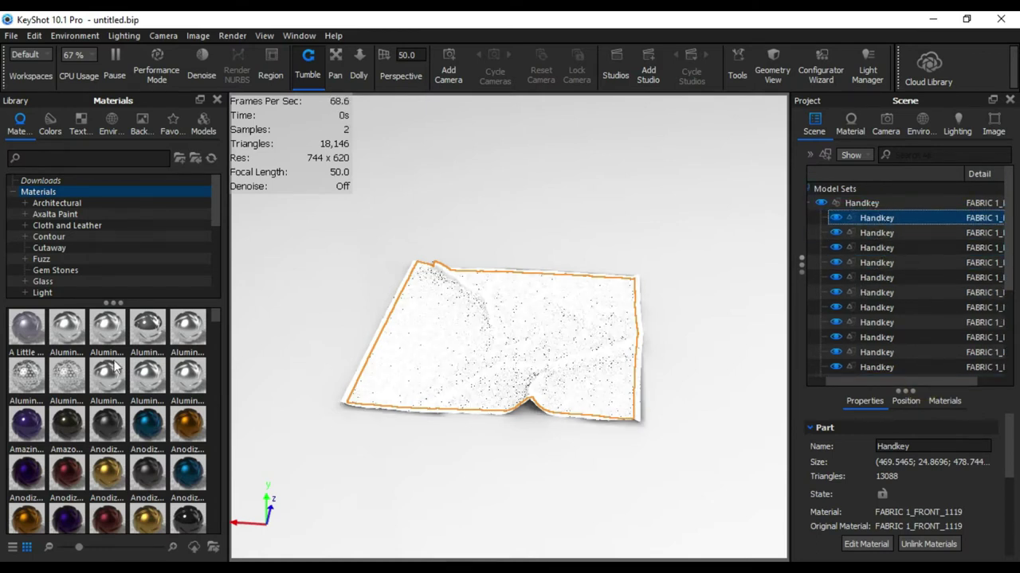
{"action": "left_click", "coordinate": [883, 232]}
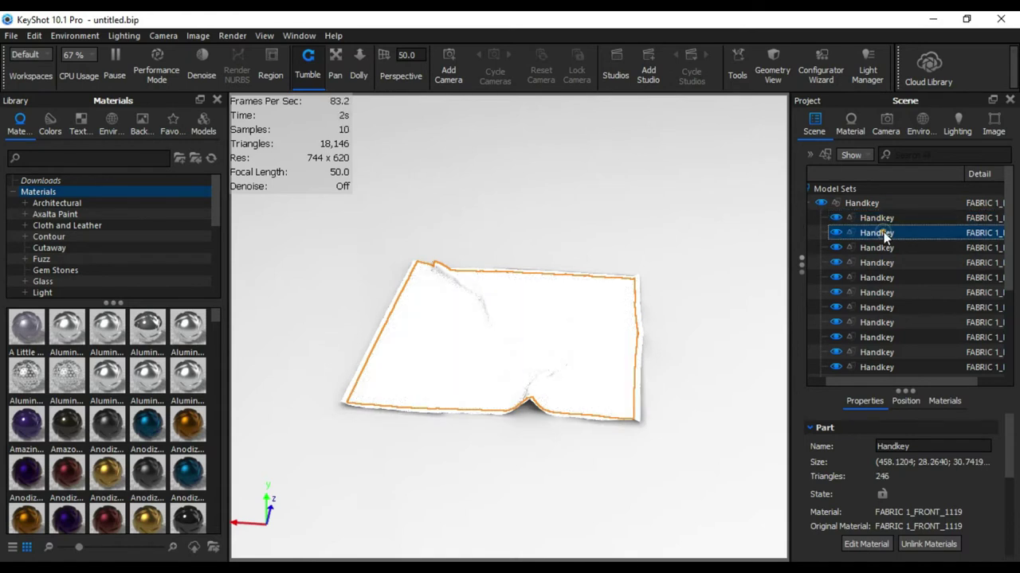
{"action": "scroll", "coordinate": [885, 367], "scroll_direction": "down", "scroll_amount": 1}
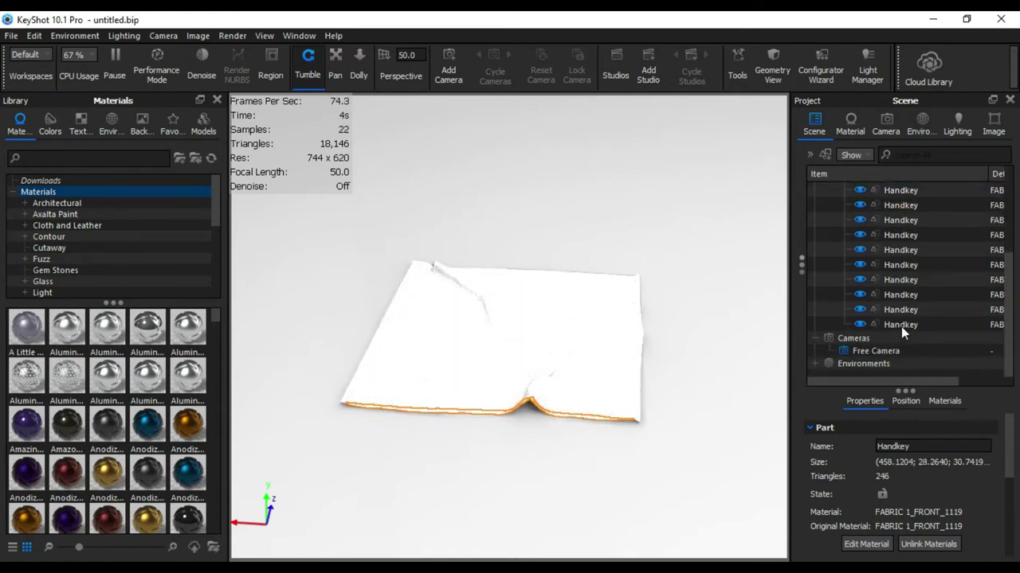
{"action": "left_click", "coordinate": [901, 326], "text": "shift"}
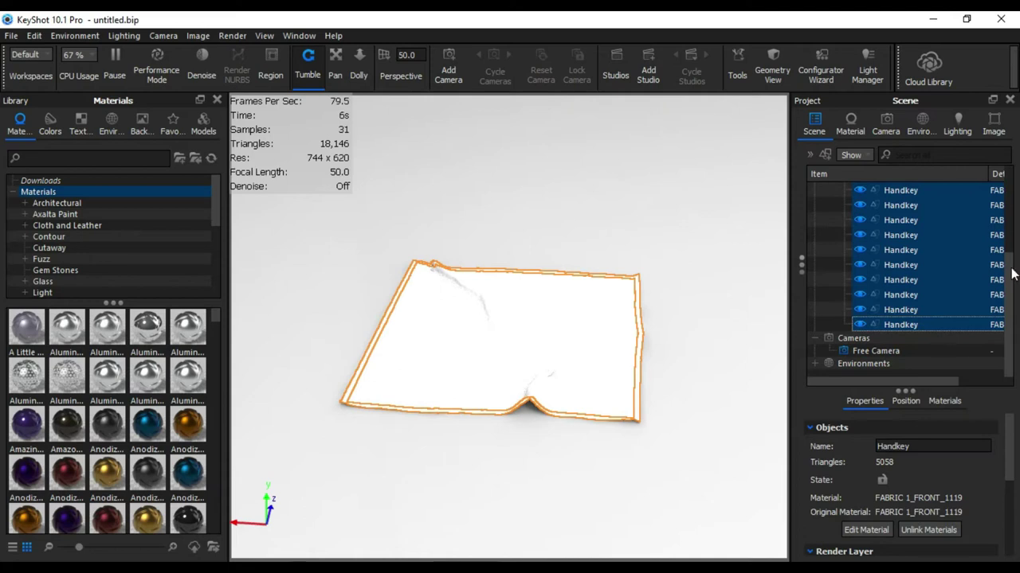
{"action": "scroll", "coordinate": [921, 262], "scroll_direction": "up", "scroll_amount": 2}
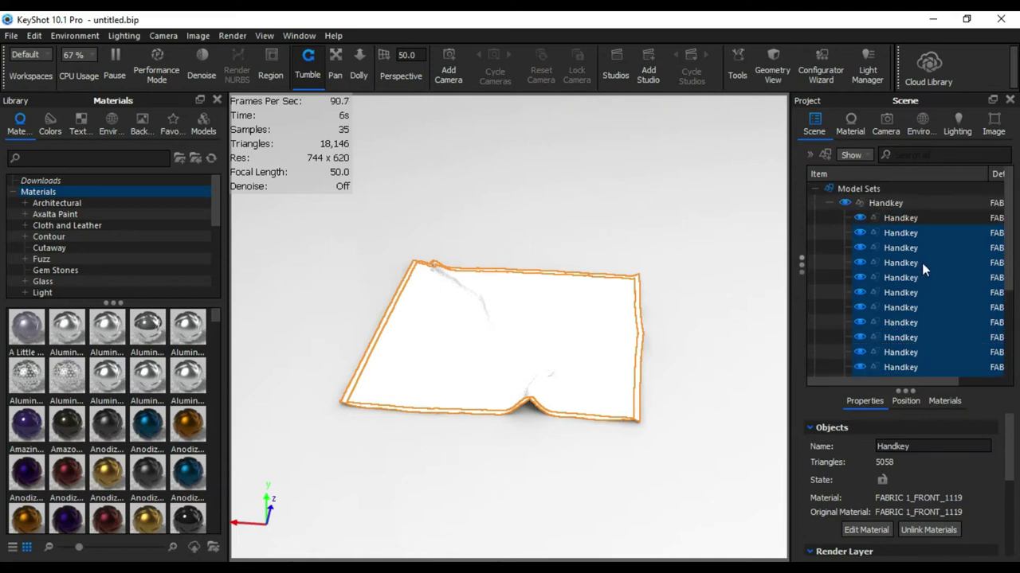
Clear the part selection and rotate the view to face the draped cloth.
{"action": "left_click", "coordinate": [966, 18]}
{"action": "left_click", "coordinate": [966, 24]}
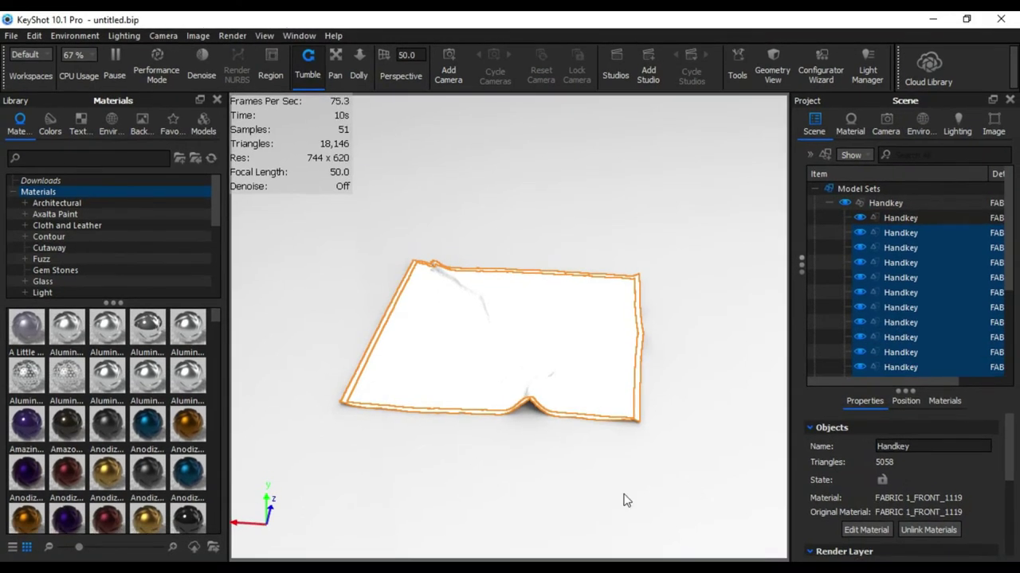
{"action": "left_click", "coordinate": [670, 482]}
{"action": "left_click_drag", "start_coordinate": [633, 467], "coordinate": [632, 419]}
{"action": "left_click_drag", "start_coordinate": [560, 439], "coordinate": [652, 430]}
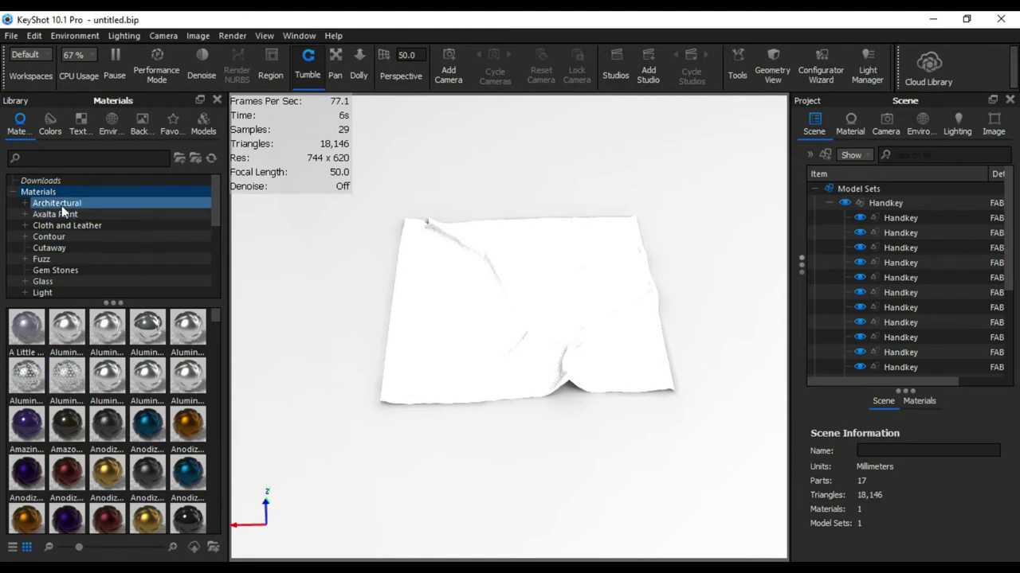
Apply the 'center white' backplate from the Library, then tumble and zoom the view of the cloth.
{"action": "left_click", "coordinate": [146, 120]}
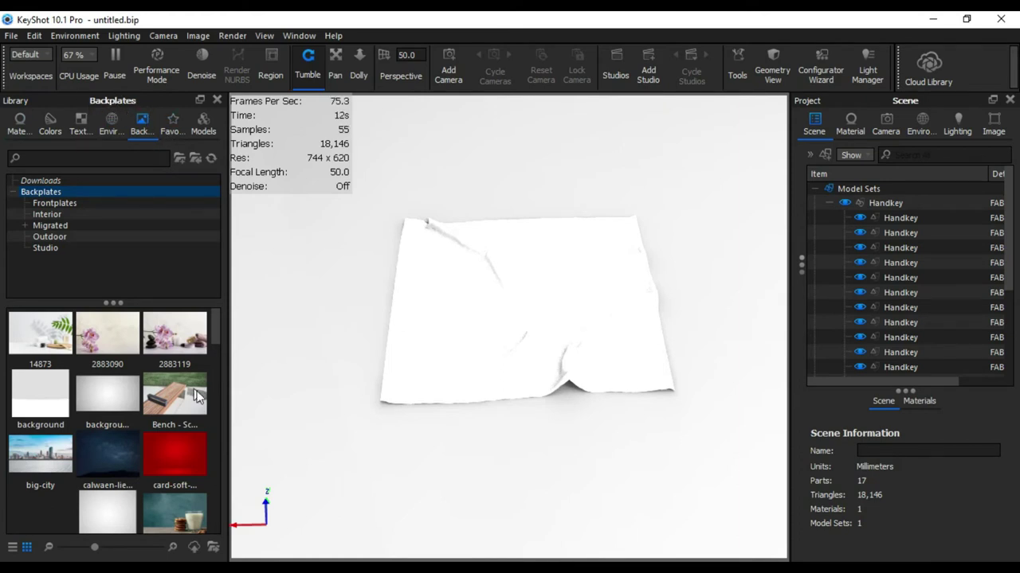
{"action": "left_click_drag", "start_coordinate": [215, 343], "coordinate": [216, 354]}
{"action": "left_click_drag", "start_coordinate": [112, 414], "coordinate": [147, 415]}
{"action": "double_click", "coordinate": [110, 411]}
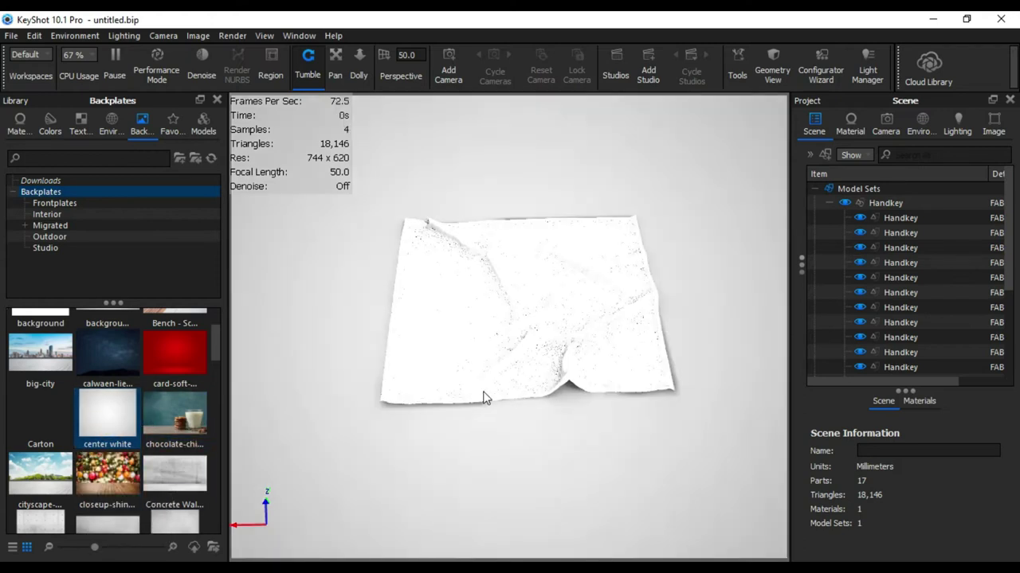
{"action": "left_click_drag", "start_coordinate": [583, 512], "coordinate": [573, 512]}
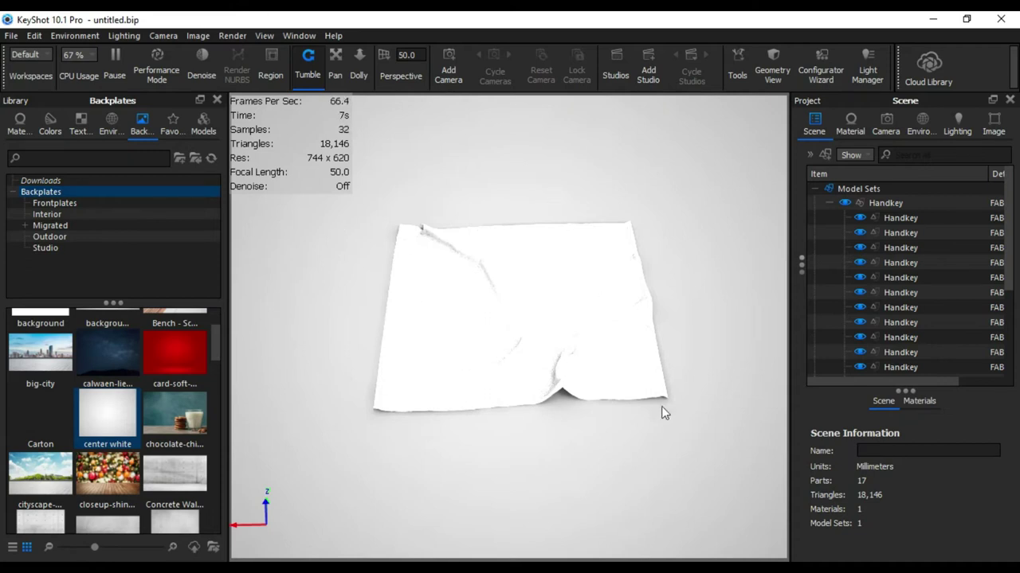
{"action": "left_click_drag", "start_coordinate": [686, 451], "coordinate": [614, 460]}
{"action": "right_click", "coordinate": [614, 458]}
{"action": "left_click_drag", "start_coordinate": [507, 465], "coordinate": [556, 447]}
{"action": "scroll", "coordinate": [556, 447], "scroll_direction": "up", "scroll_amount": 5}
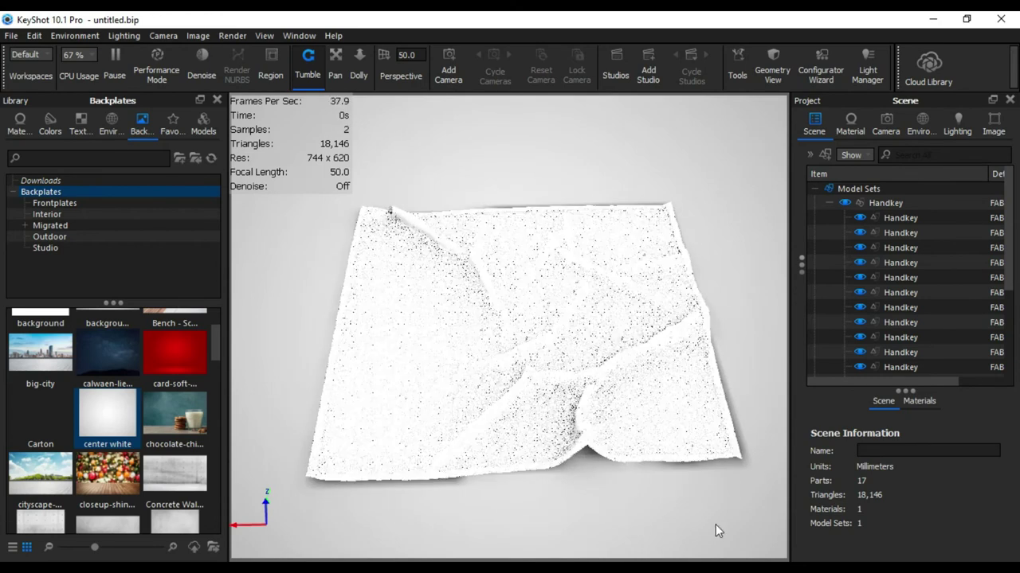
Set the camera to the standard Top view.
{"action": "left_click", "coordinate": [883, 127]}
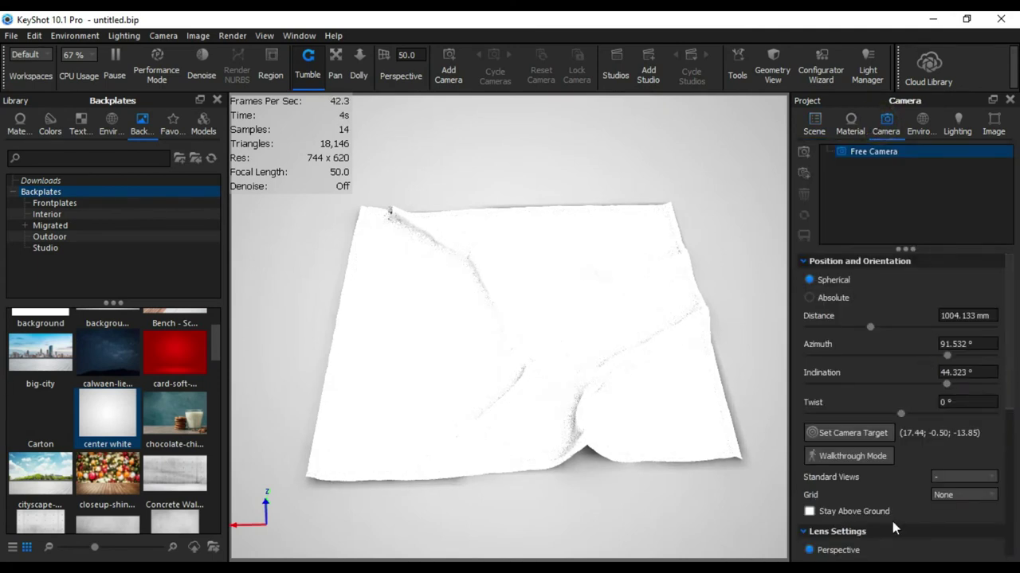
{"action": "left_click", "coordinate": [961, 476]}
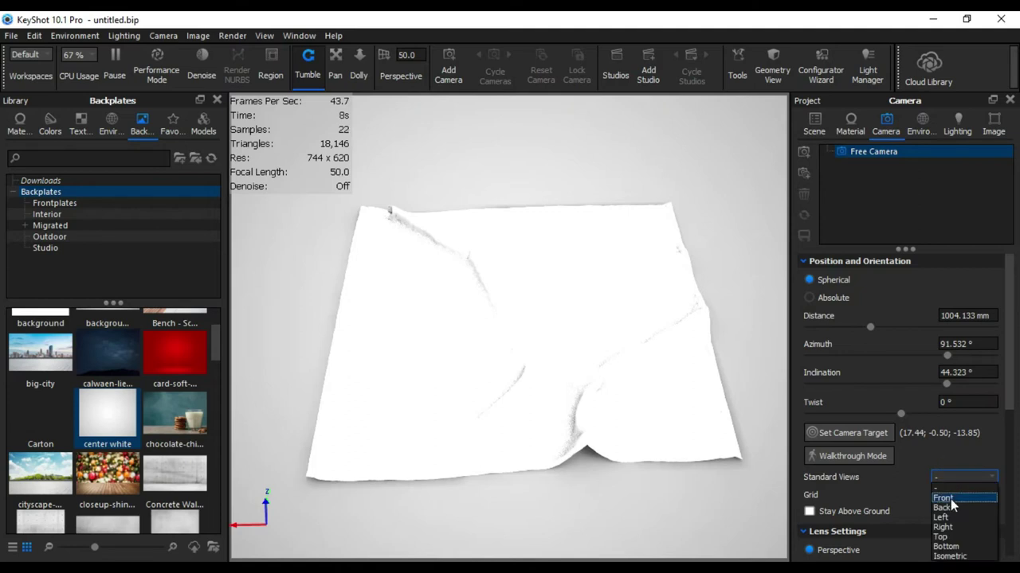
{"action": "left_click", "coordinate": [959, 538]}
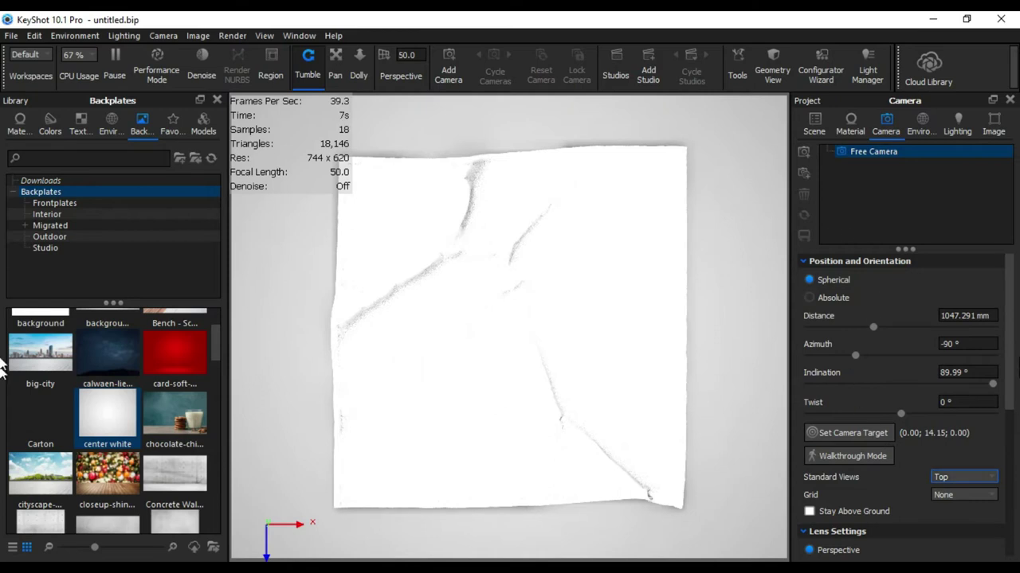
{"action": "scroll", "coordinate": [1010, 353], "scroll_direction": "down", "scroll_amount": 2}
{"action": "scroll", "coordinate": [1010, 352], "scroll_direction": "up", "scroll_amount": 2}
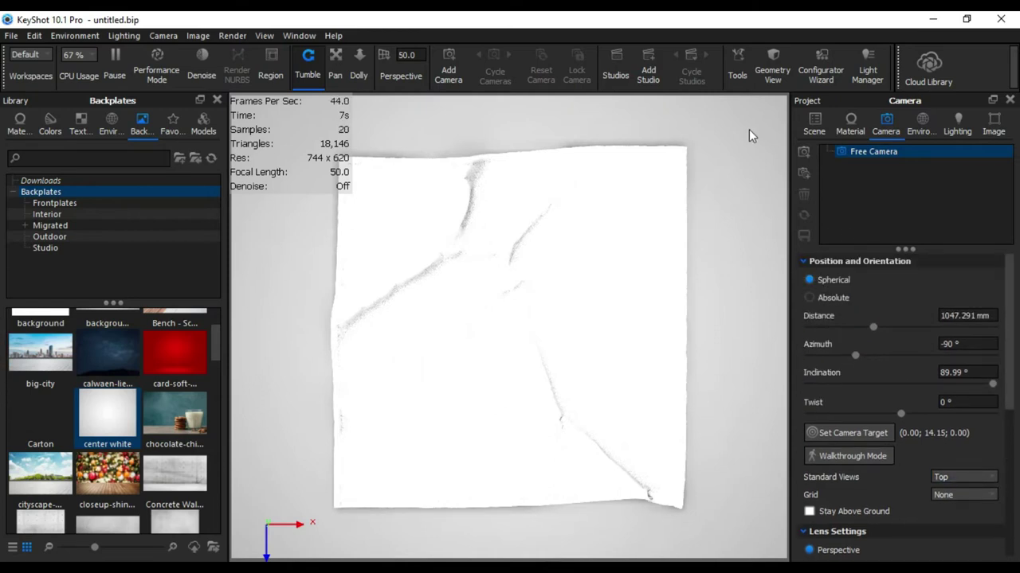
Add Camera 1 with an 85 mm focal length, save it and lock it.
{"action": "left_click", "coordinate": [803, 152]}
{"action": "key", "text": "Return"}
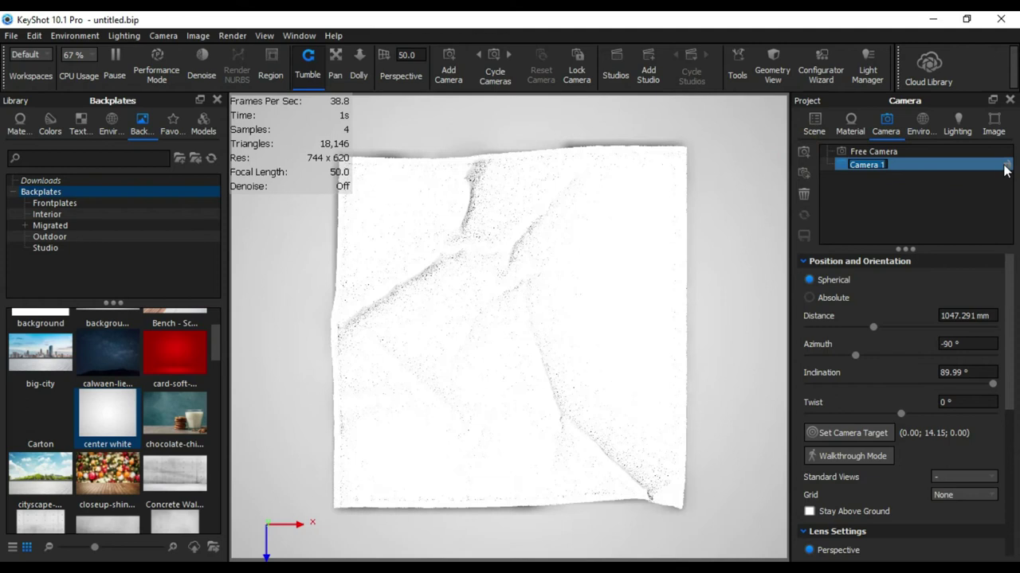
{"action": "left_click", "coordinate": [1006, 164]}
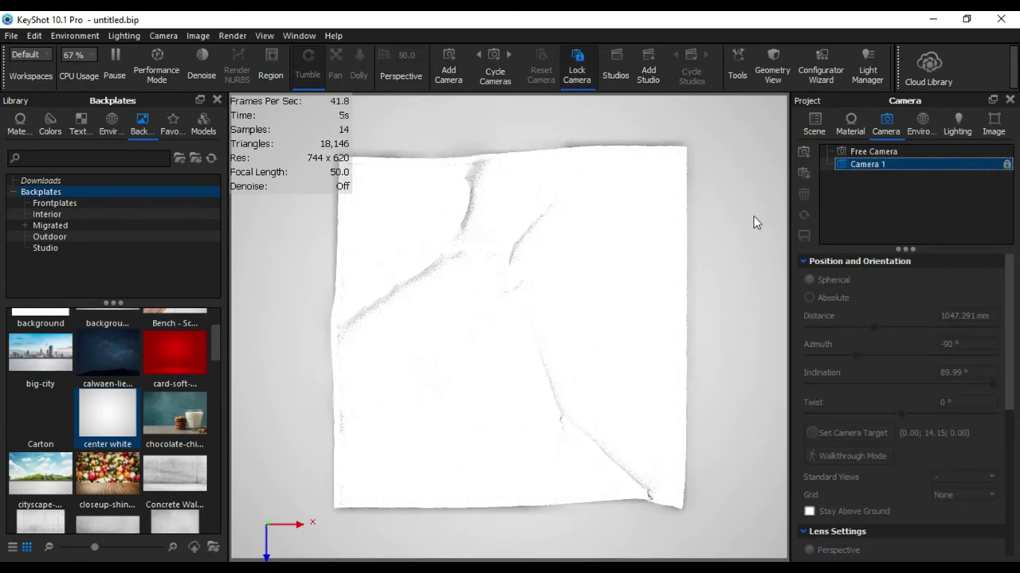
{"action": "left_click", "coordinate": [1006, 164]}
{"action": "left_click", "coordinate": [408, 55]}
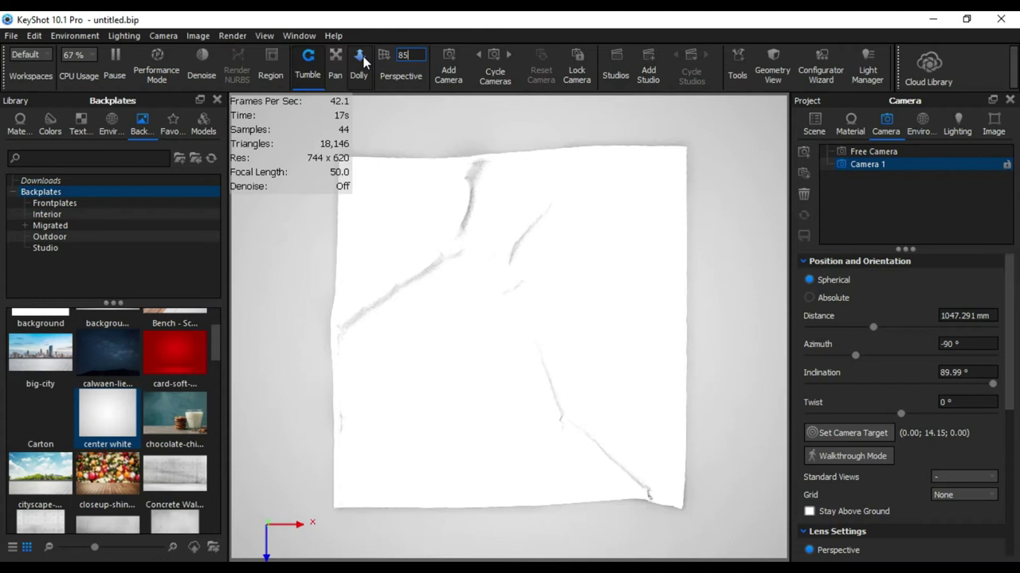
{"action": "key", "text": "Return"}
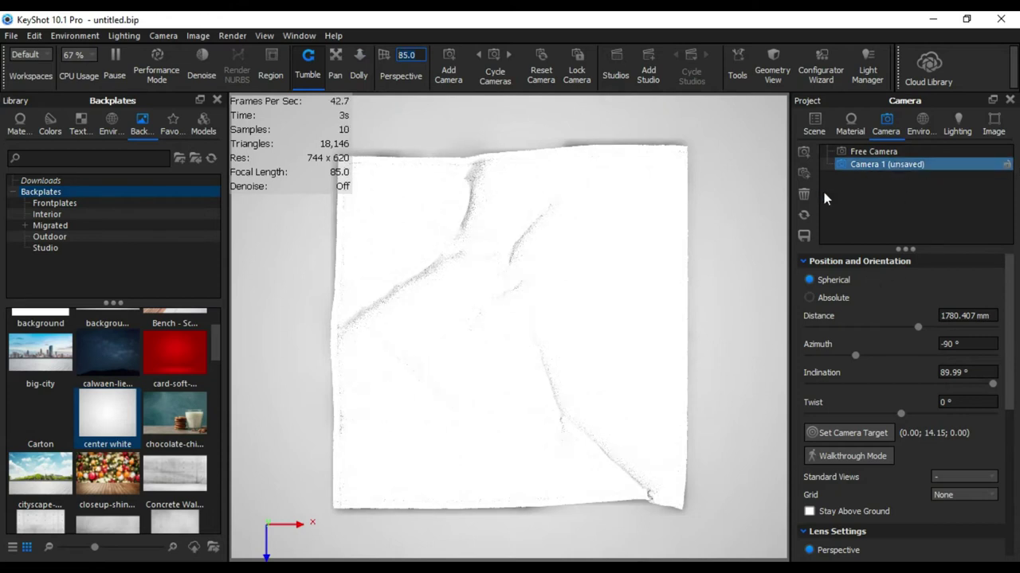
{"action": "left_click", "coordinate": [803, 237]}
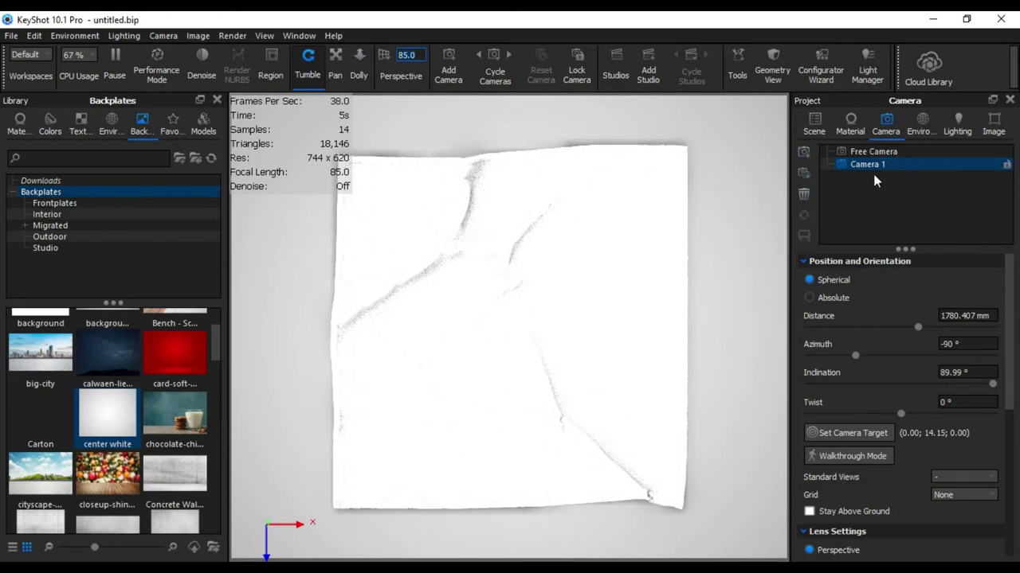
{"action": "left_click", "coordinate": [1003, 165]}
Switch back to the Free Camera and pan and orbit around the cloth.
{"action": "left_click", "coordinate": [864, 152]}
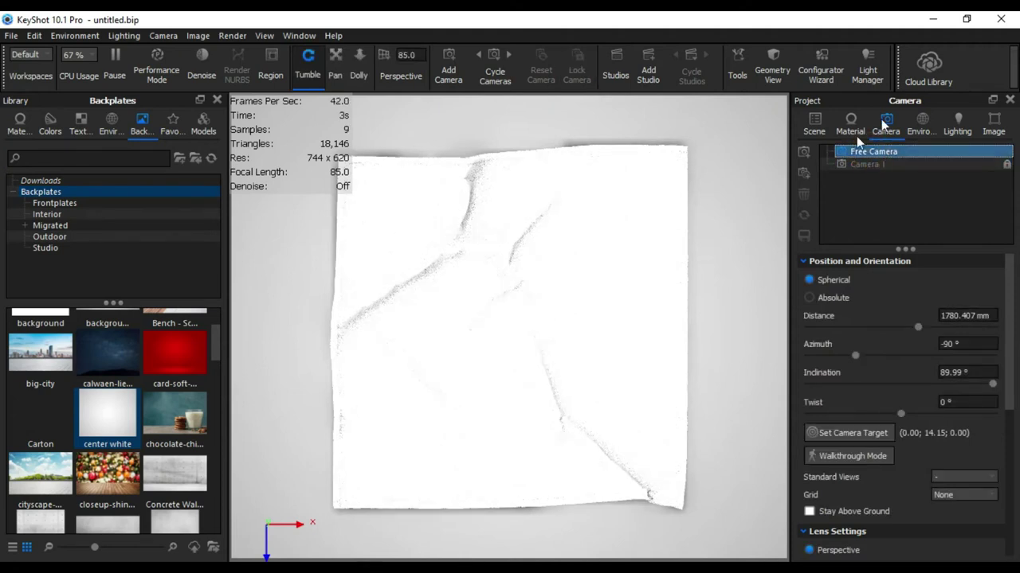
{"action": "left_click_drag", "start_coordinate": [560, 414], "coordinate": [493, 263]}
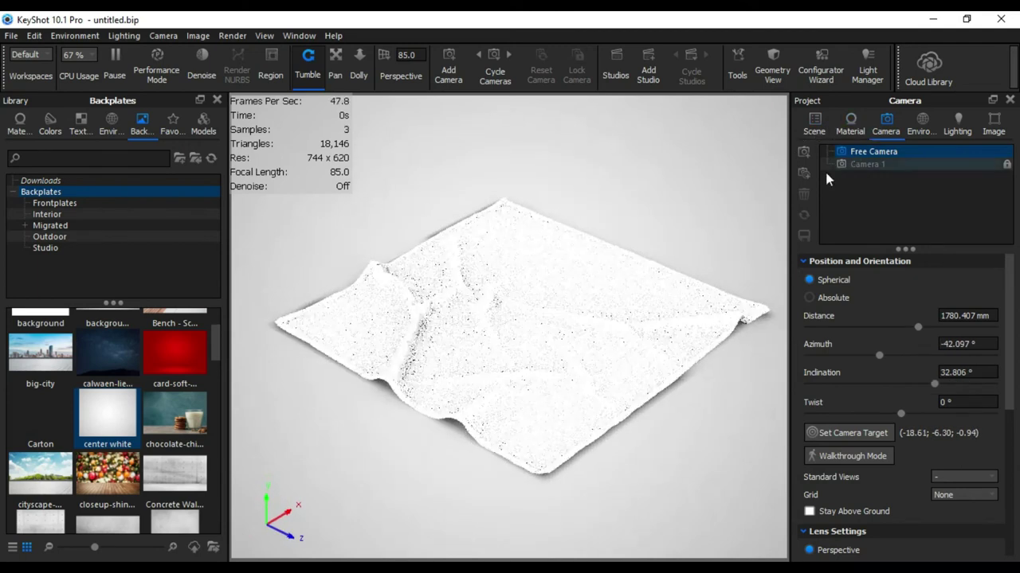
{"action": "left_click_drag", "start_coordinate": [581, 342], "coordinate": [618, 344]}
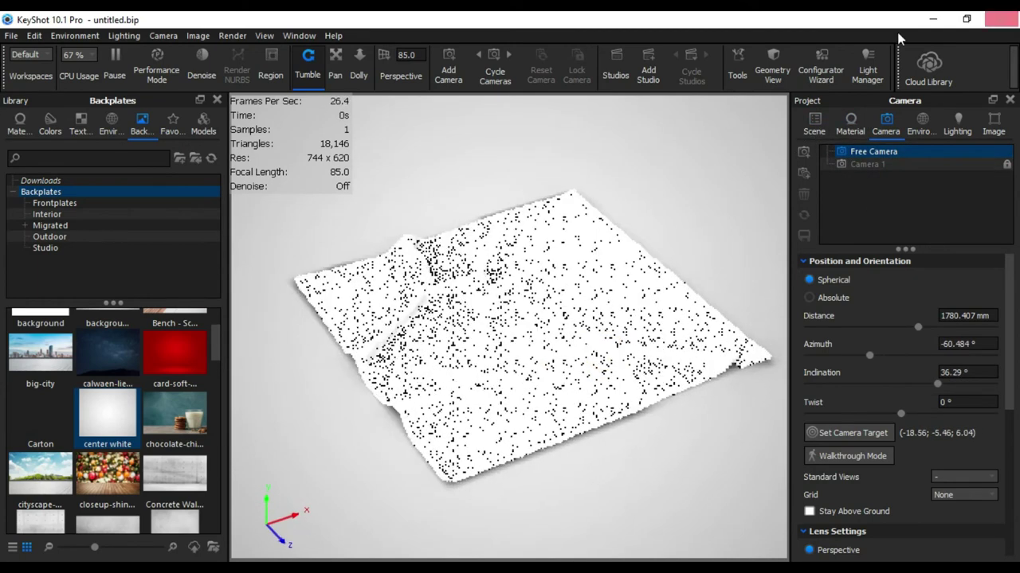
Select the whole Handkey cloth group and show its position settings.
{"action": "left_click", "coordinate": [813, 121]}
{"action": "left_click", "coordinate": [886, 201]}
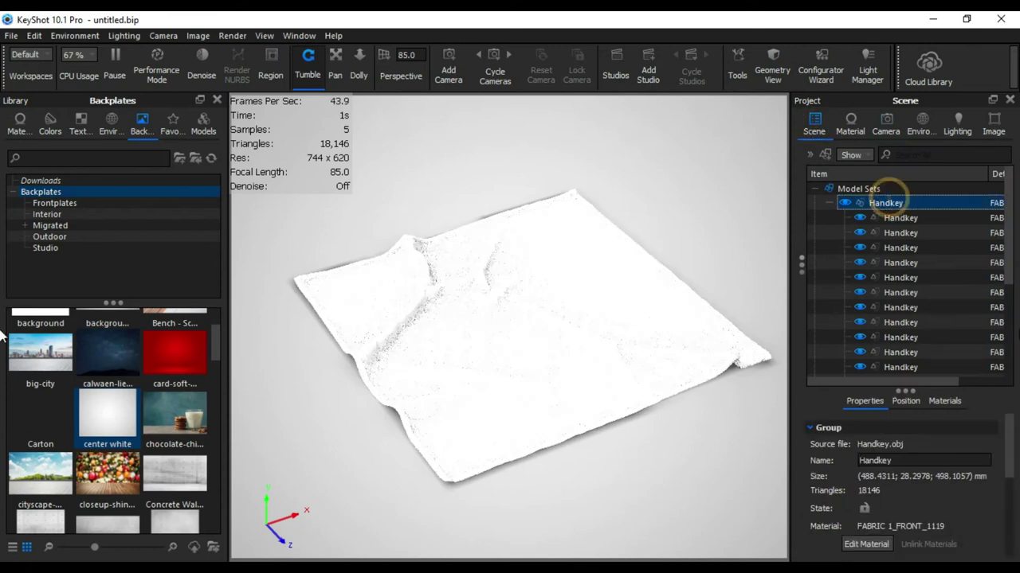
{"action": "left_click_drag", "start_coordinate": [1010, 446], "coordinate": [1016, 519]}
{"action": "scroll", "coordinate": [900, 478], "scroll_direction": "up", "scroll_amount": 5}
{"action": "left_click", "coordinate": [915, 404]}
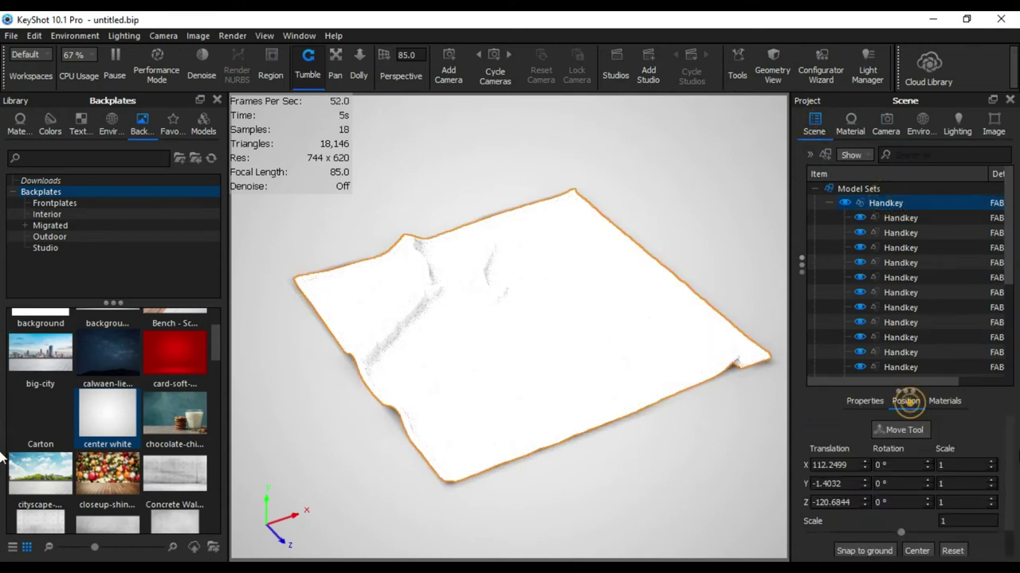
{"action": "scroll", "coordinate": [1010, 451], "scroll_direction": "down", "scroll_amount": 1}
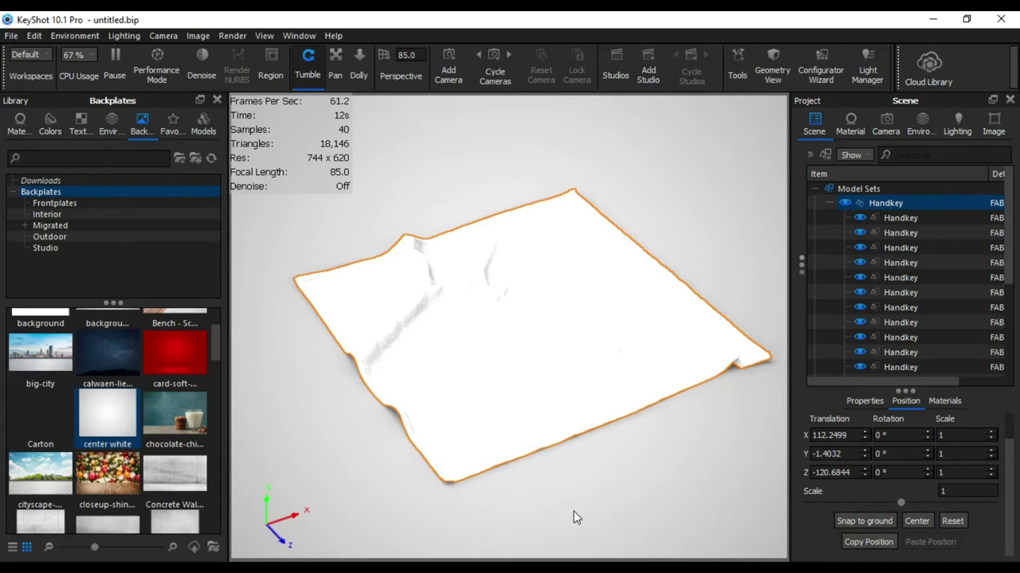
Move the cloth up along Y from -1.4032 to 3.2563 with the Move Tool.
{"action": "left_click_drag", "start_coordinate": [607, 469], "coordinate": [603, 438]}
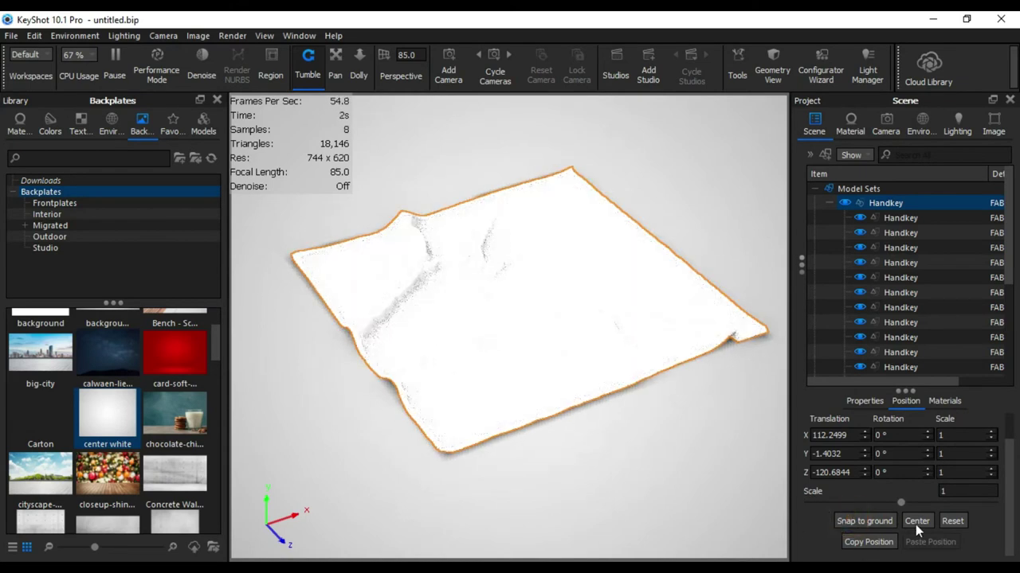
{"action": "left_click", "coordinate": [903, 400]}
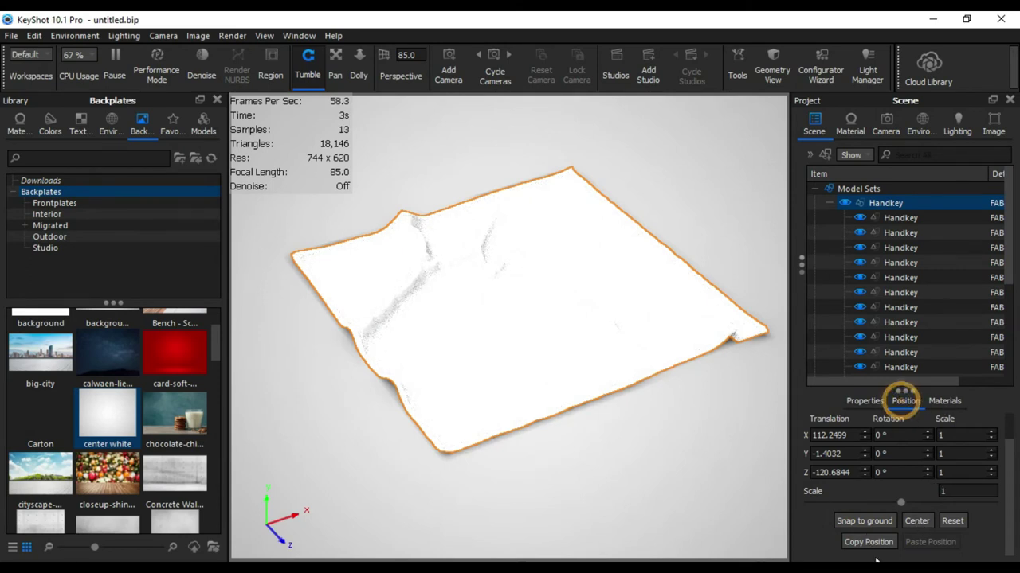
{"action": "scroll", "coordinate": [1008, 510], "scroll_direction": "up", "scroll_amount": 2}
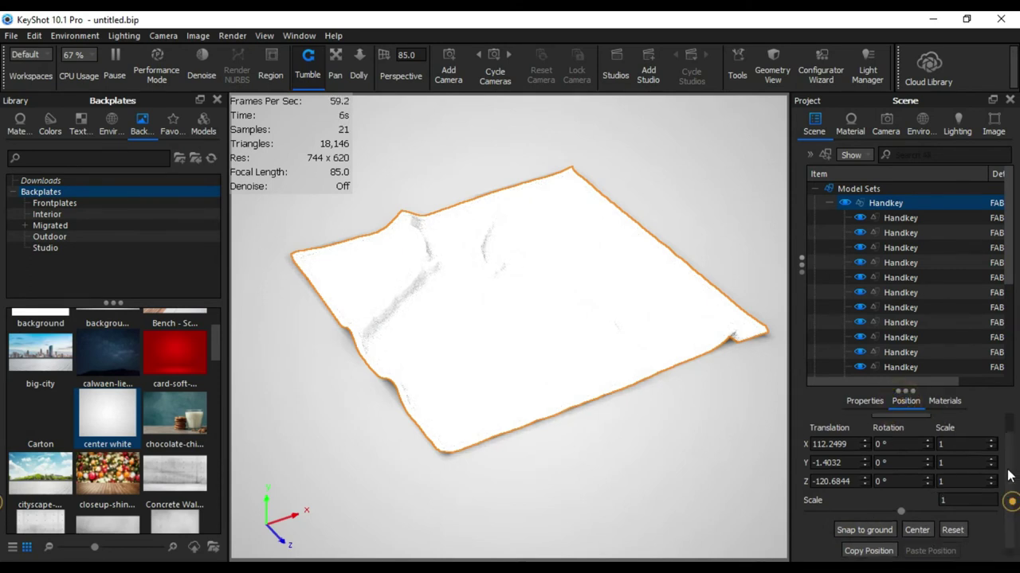
{"action": "left_click", "coordinate": [907, 430]}
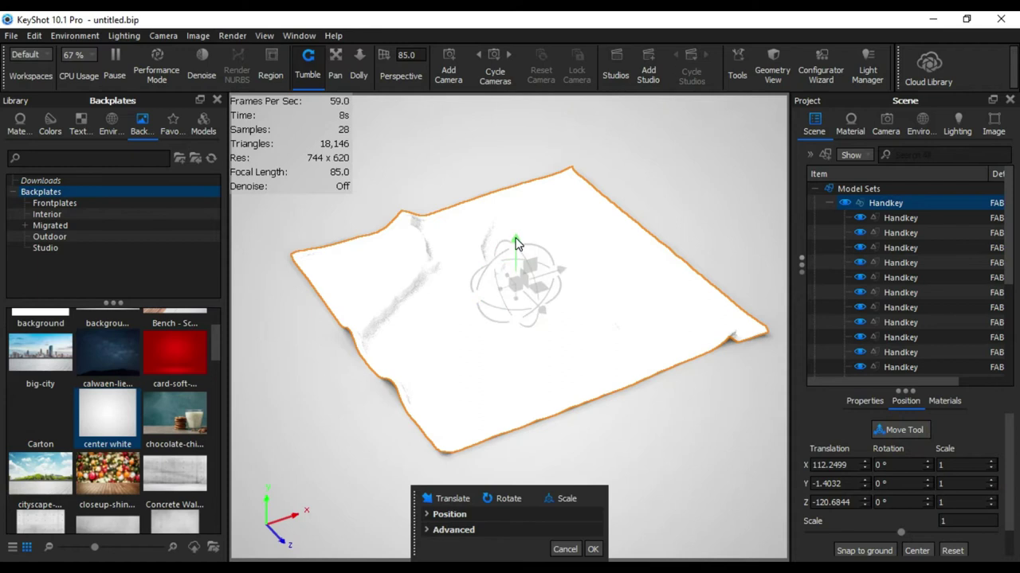
{"action": "left_click_drag", "start_coordinate": [516, 242], "coordinate": [519, 237]}
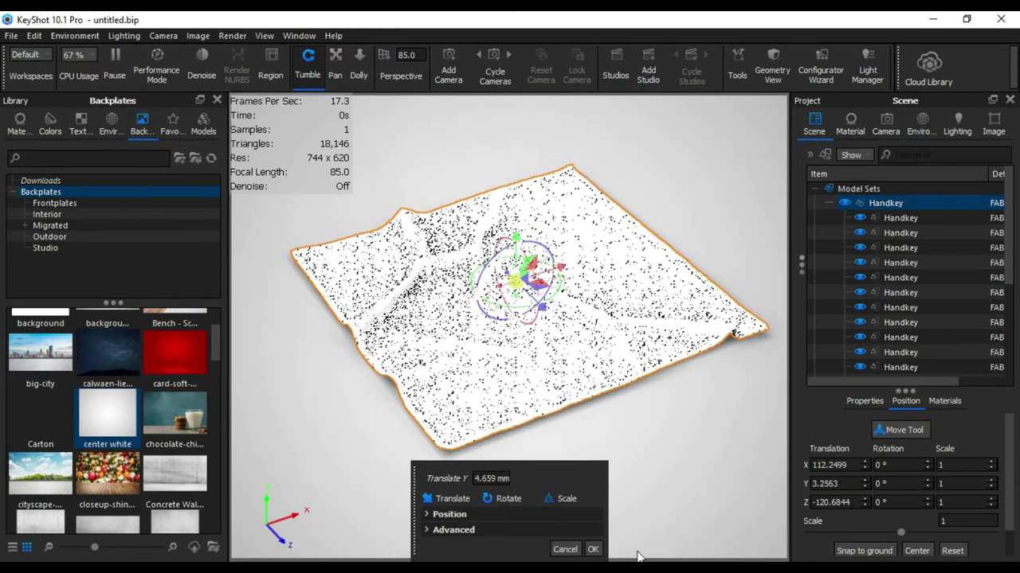
{"action": "left_click", "coordinate": [598, 553]}
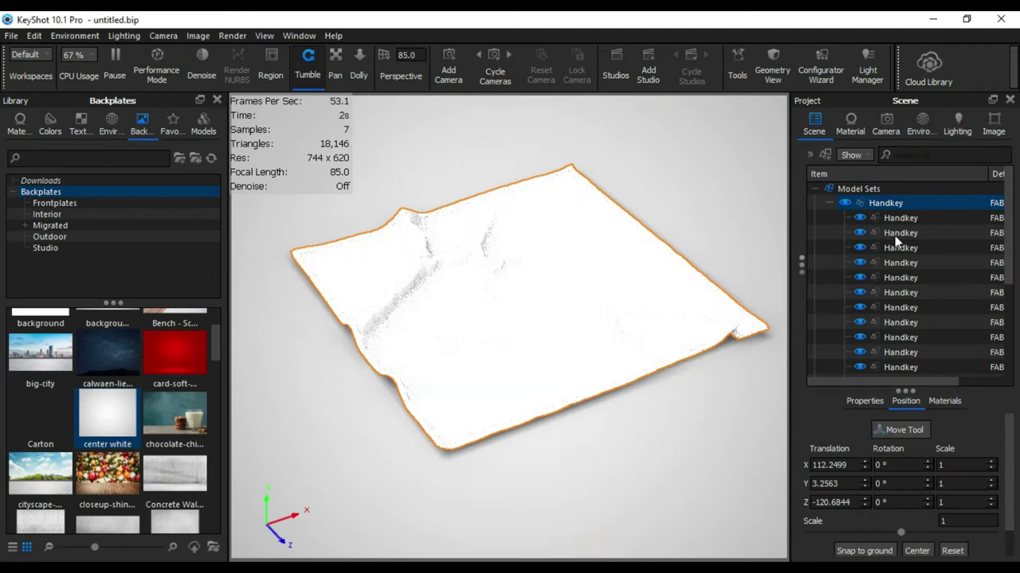
View the cloth top-down through Camera 1, then return to the free camera and scene list.
{"action": "left_click", "coordinate": [885, 124]}
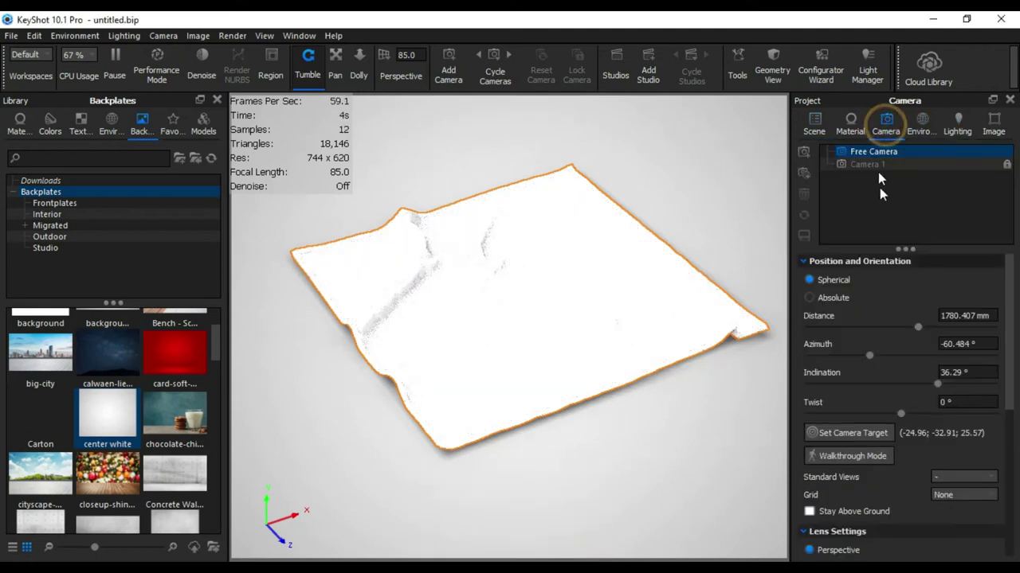
{"action": "left_click", "coordinate": [884, 164]}
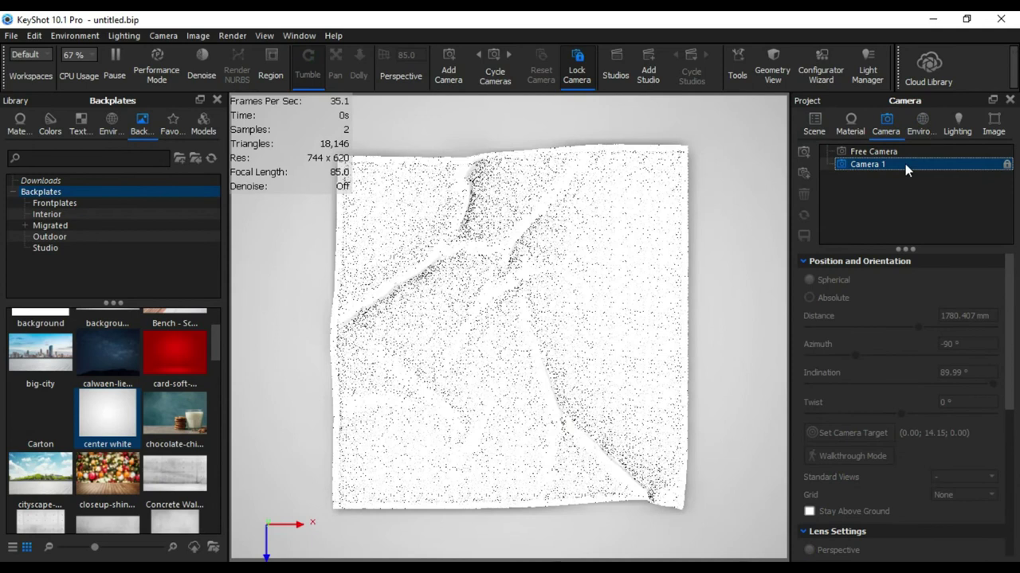
{"action": "left_click", "coordinate": [908, 150]}
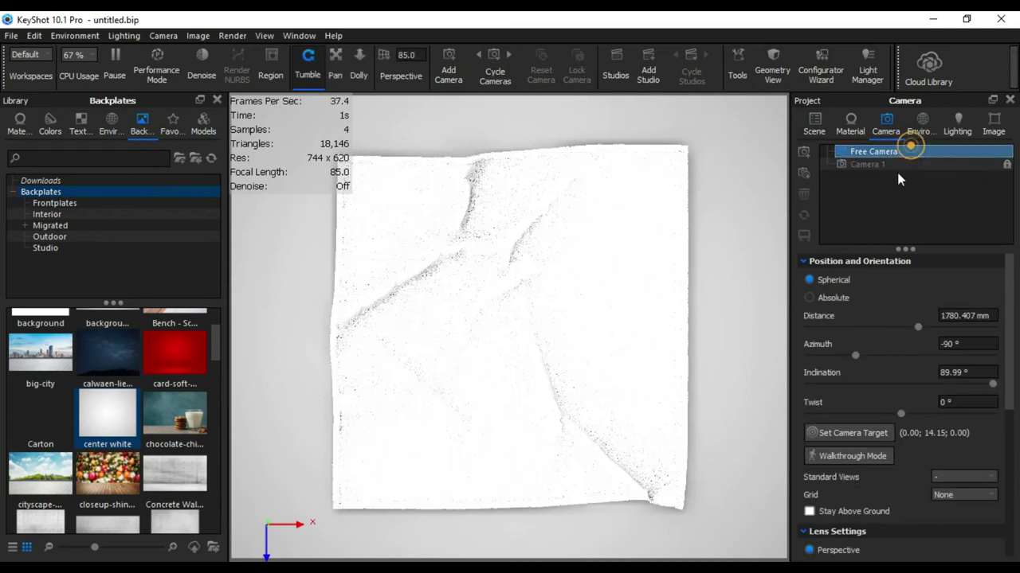
{"action": "left_click", "coordinate": [850, 122]}
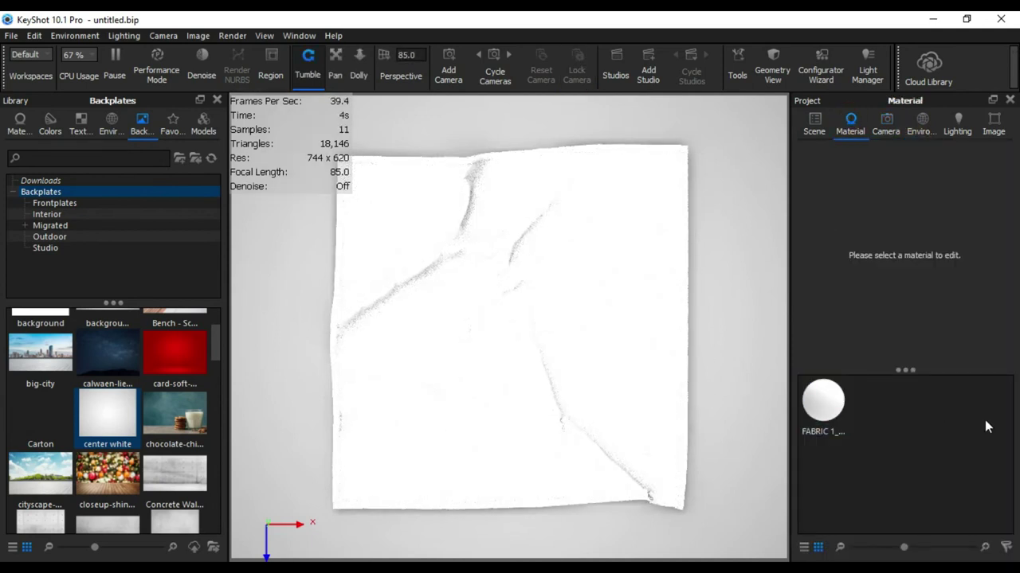
{"action": "left_click", "coordinate": [815, 132]}
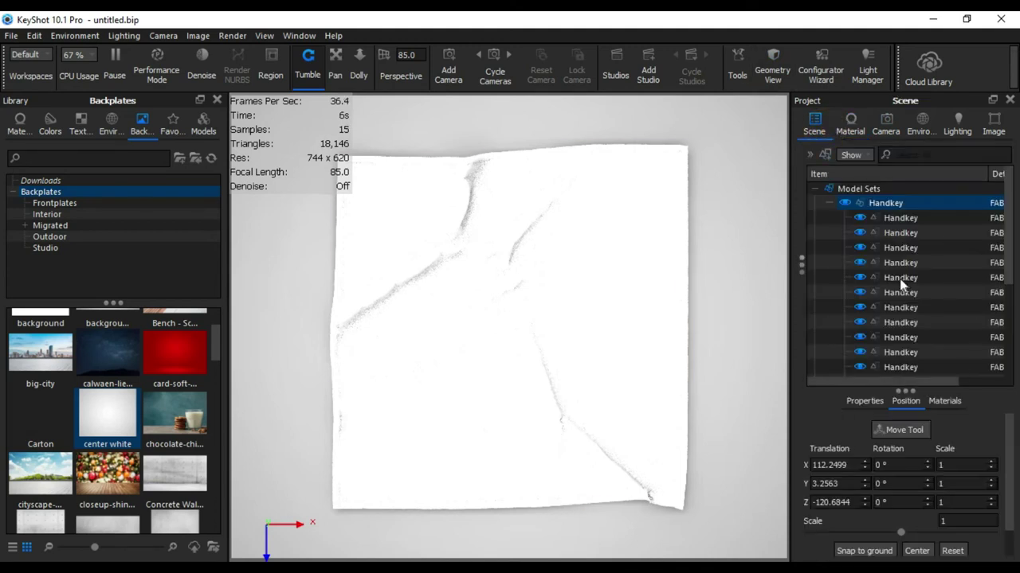
Shift-select all the Handkey parts of the cloth in the scene tree.
{"action": "left_click", "coordinate": [940, 217]}
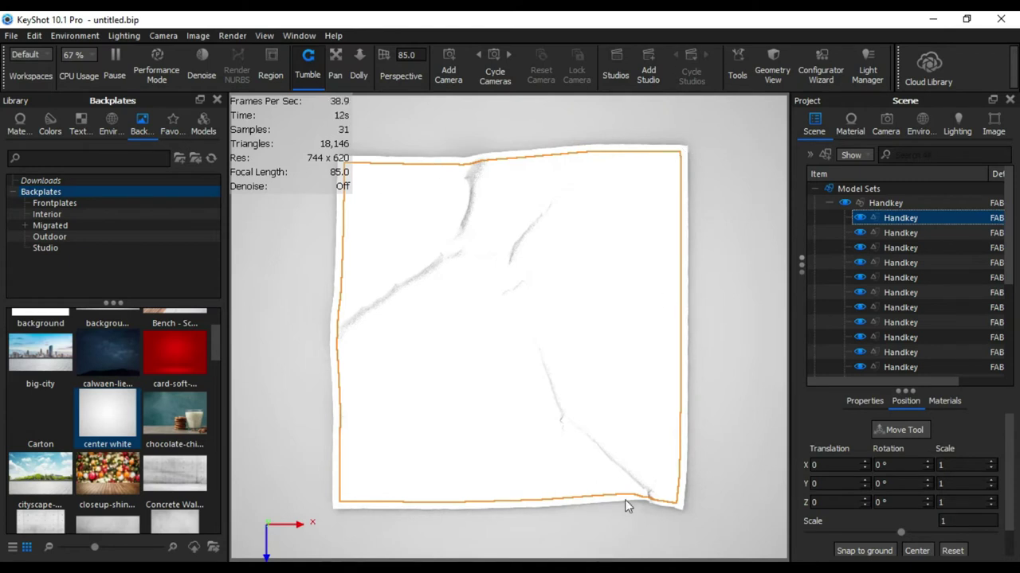
{"action": "left_click", "coordinate": [905, 235]}
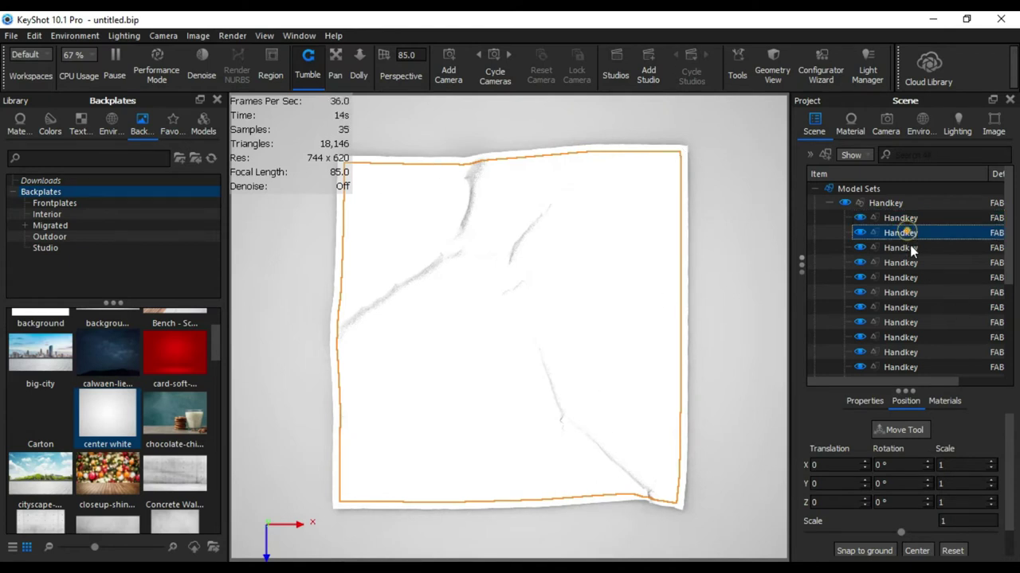
{"action": "left_click", "coordinate": [915, 367]}
{"action": "scroll", "coordinate": [957, 299], "scroll_direction": "down", "scroll_amount": 2}
{"action": "scroll", "coordinate": [934, 333], "scroll_direction": "up", "scroll_amount": 2}
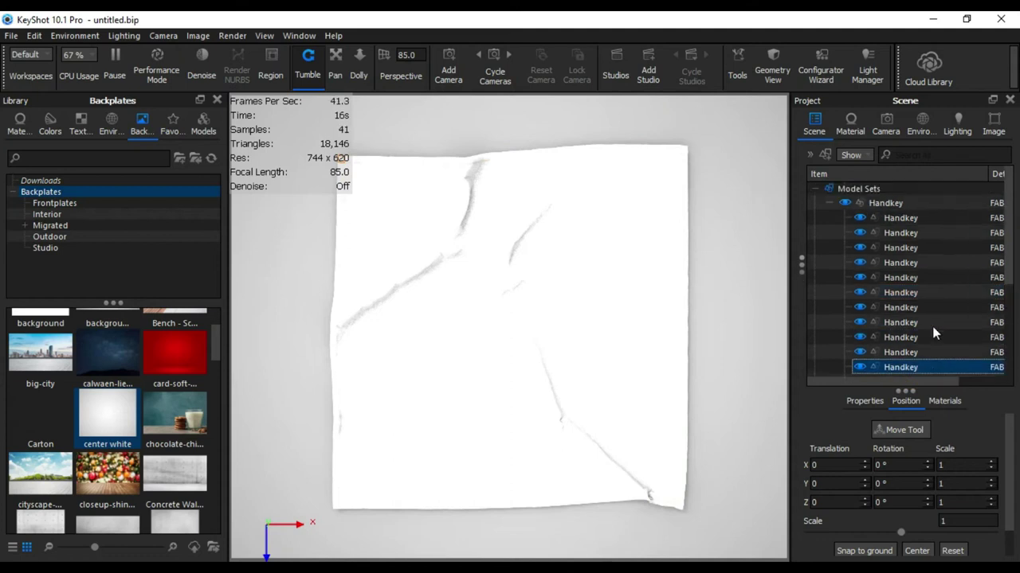
{"action": "left_click", "coordinate": [904, 233]}
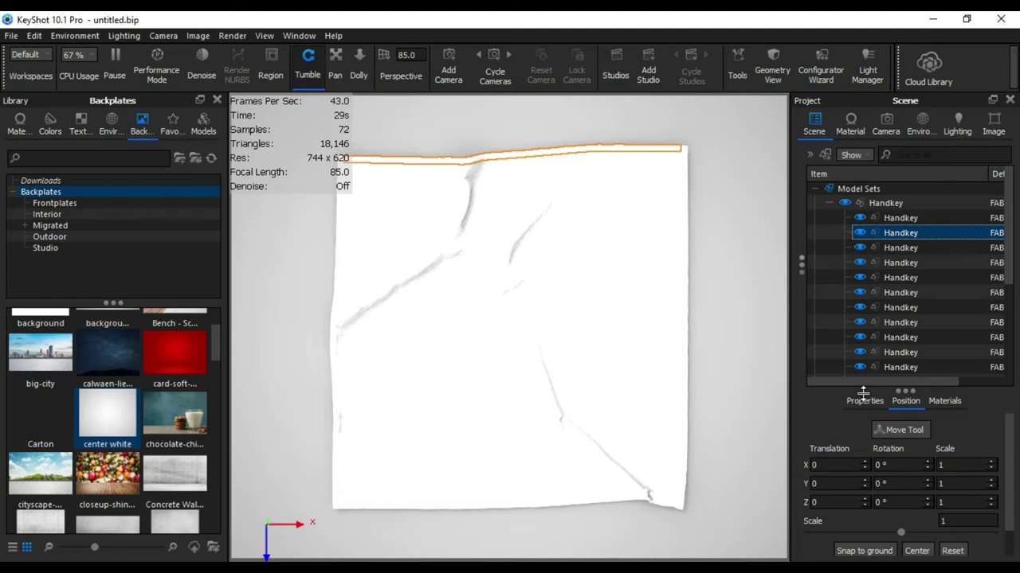
{"action": "left_click", "coordinate": [910, 218]}
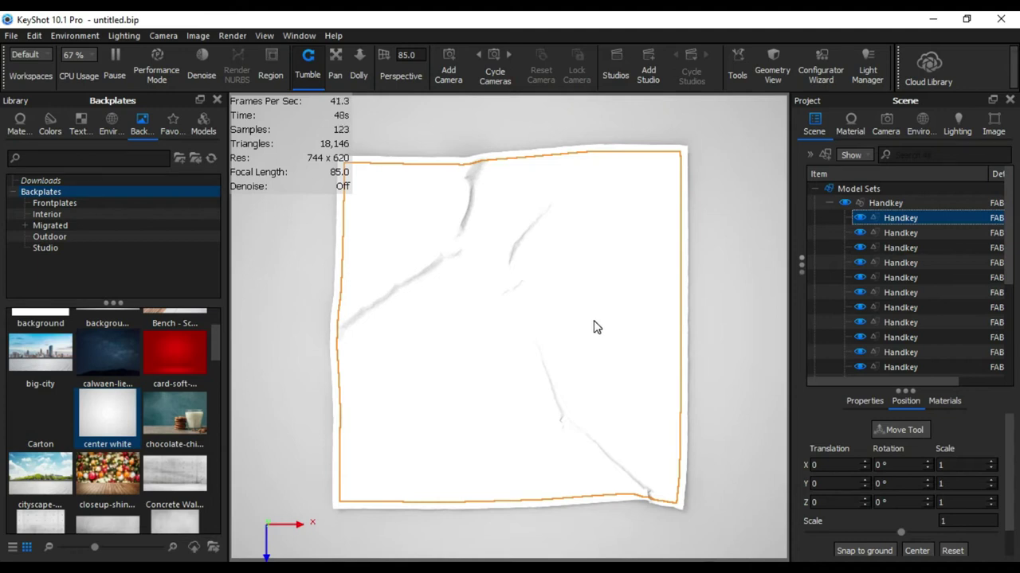
{"action": "left_click", "coordinate": [914, 233]}
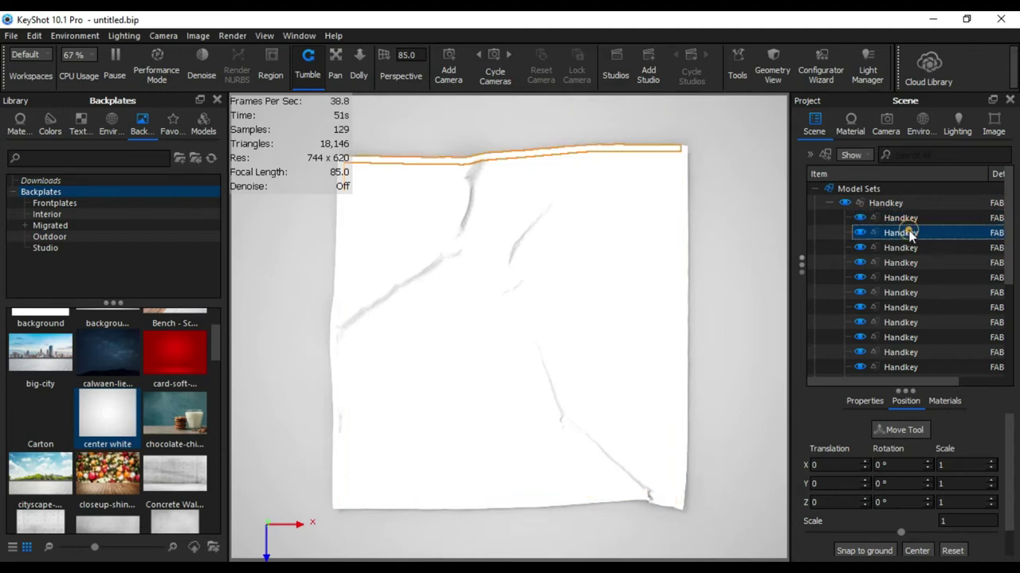
{"action": "scroll", "coordinate": [922, 265], "scroll_direction": "down", "scroll_amount": 2}
{"action": "scroll", "coordinate": [922, 265], "scroll_direction": "up", "scroll_amount": 2}
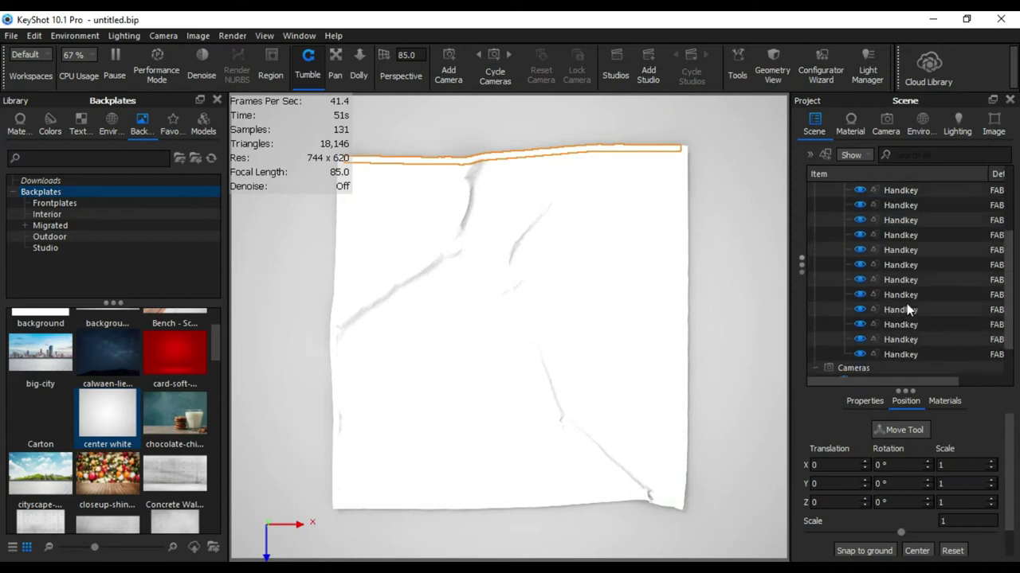
{"action": "left_click", "coordinate": [901, 354], "text": "shift"}
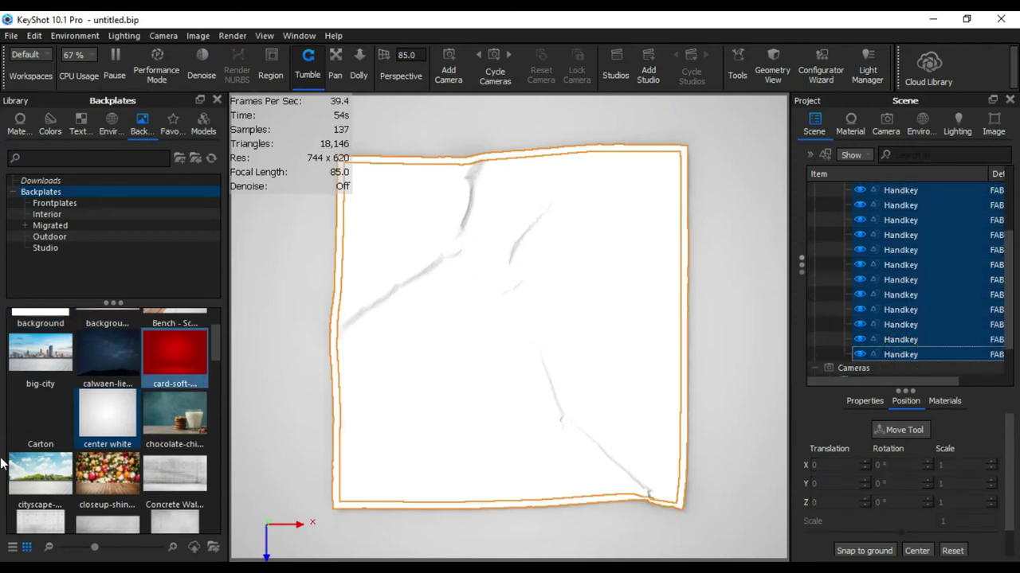
Search the materials library for 'cot' and drop Cotton onto the selected cloth parts.
{"action": "left_click", "coordinate": [33, 125]}
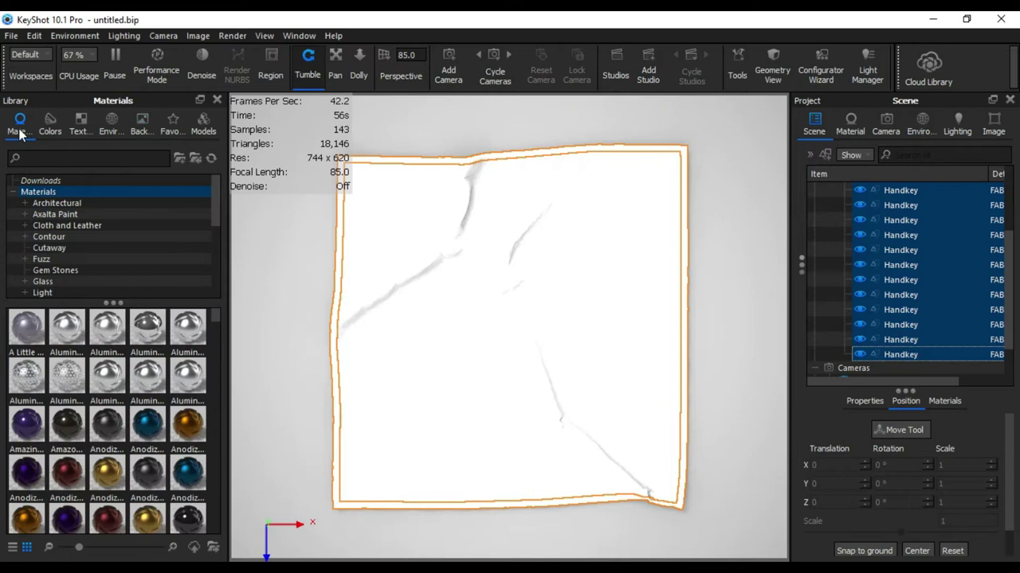
{"action": "left_click", "coordinate": [82, 152]}
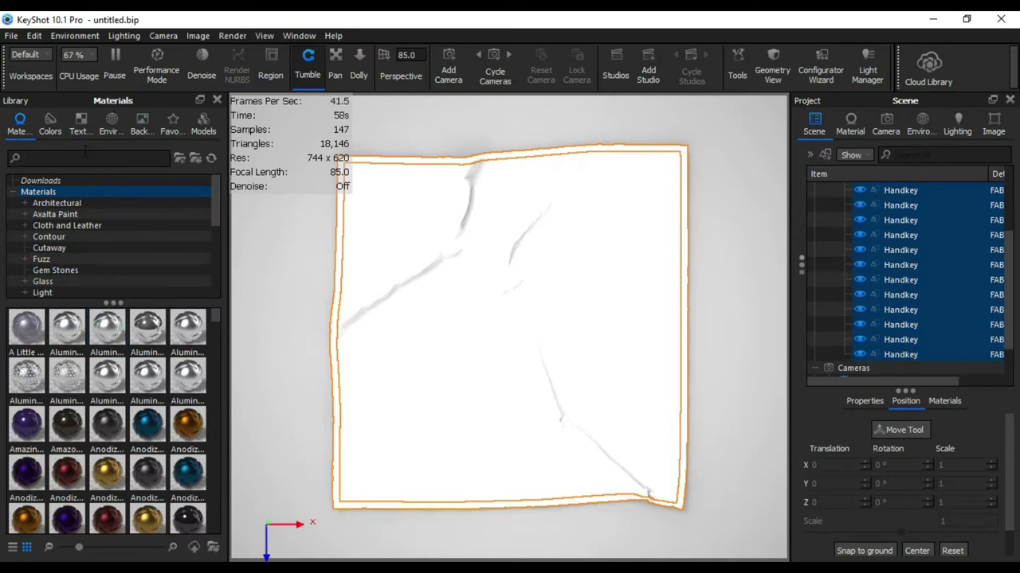
{"action": "type", "text": "cot"}
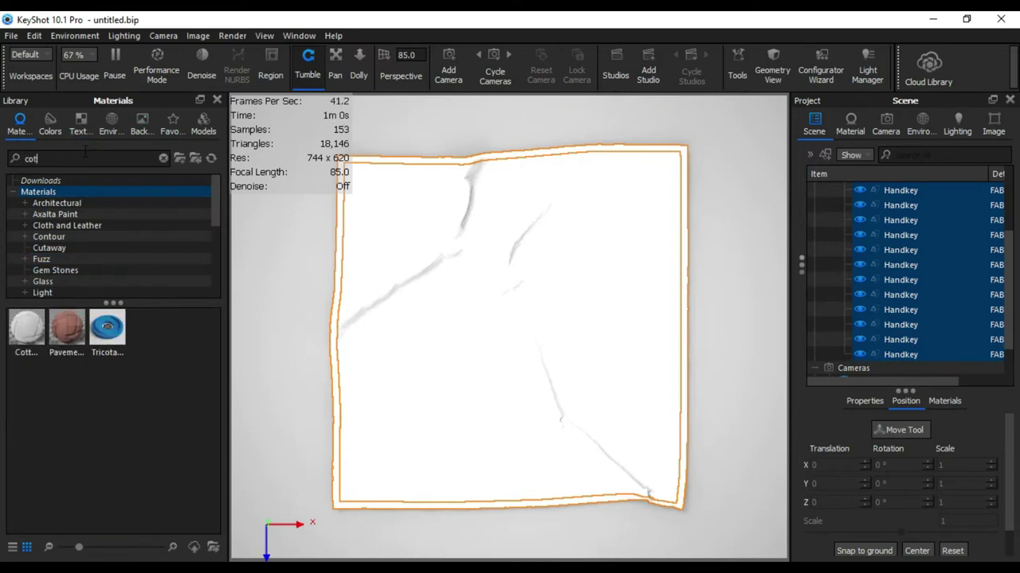
{"action": "left_click_drag", "start_coordinate": [26, 328], "coordinate": [924, 351]}
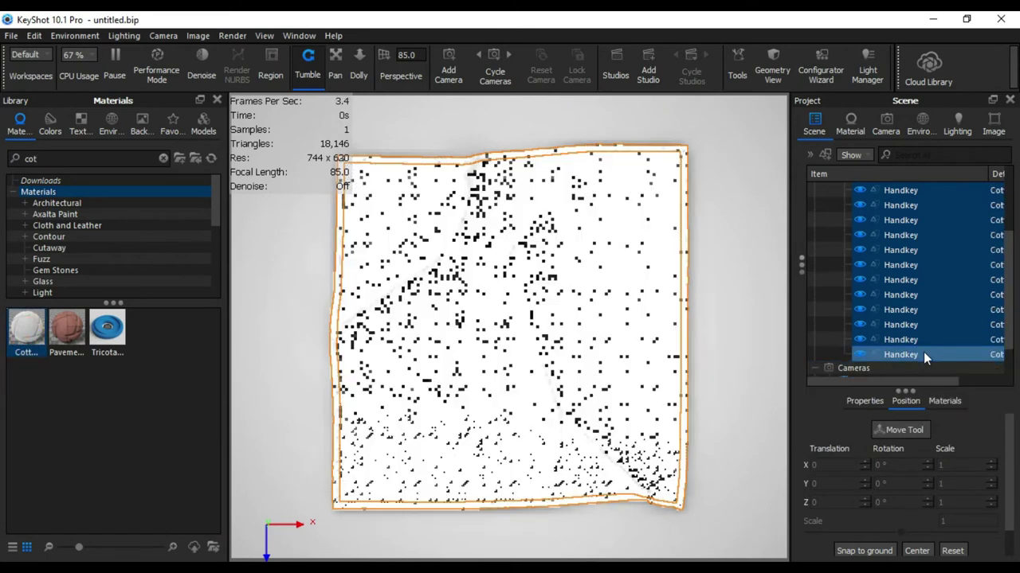
Apply Cotton to the top Handkey part and check the Cotton Weave #1 and #2 parts.
{"action": "scroll", "coordinate": [938, 315], "scroll_direction": "up", "scroll_amount": 3}
{"action": "left_click", "coordinate": [911, 216]}
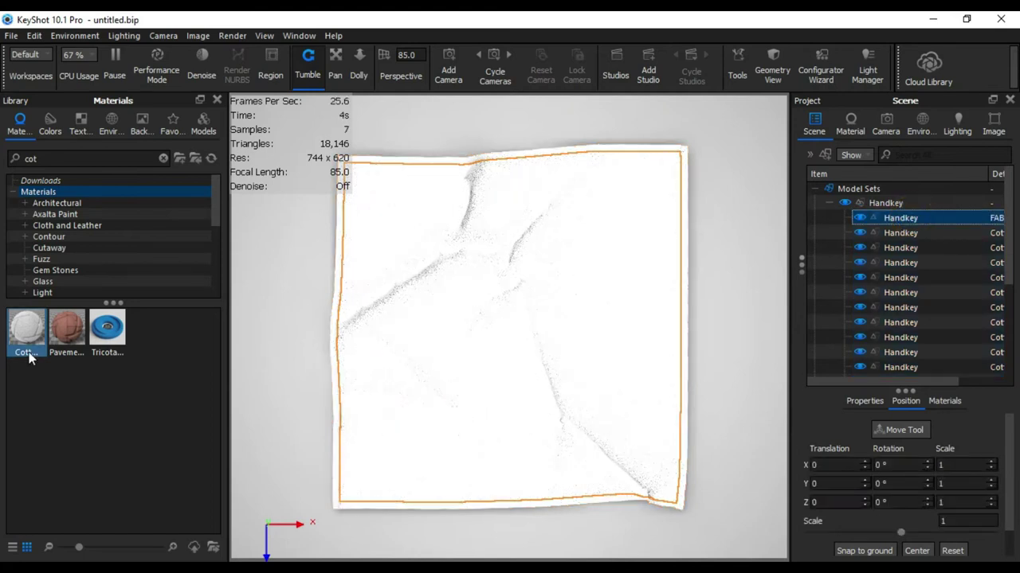
{"action": "left_click_drag", "start_coordinate": [27, 353], "coordinate": [904, 211]}
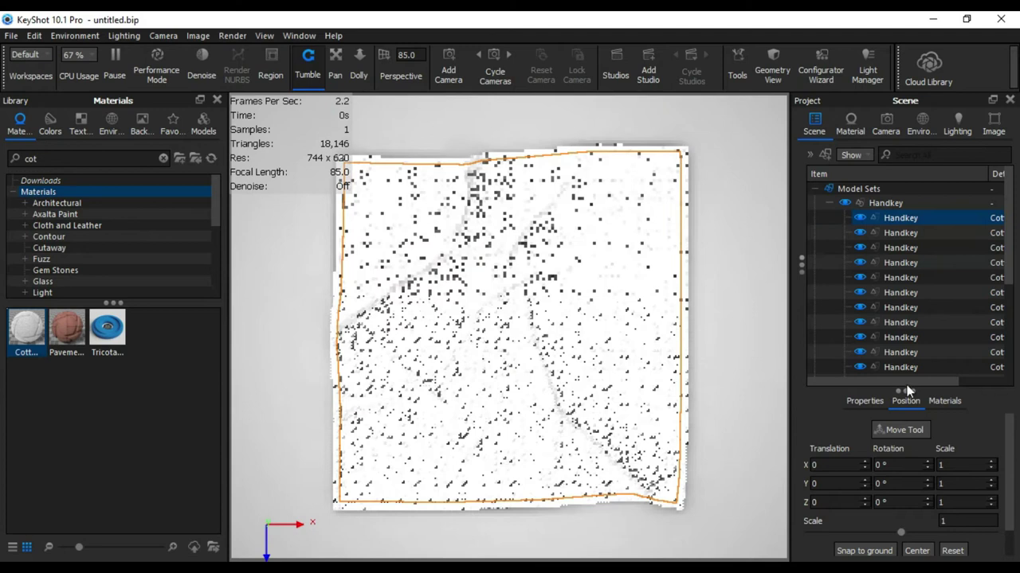
{"action": "left_click_drag", "start_coordinate": [909, 382], "coordinate": [960, 384]}
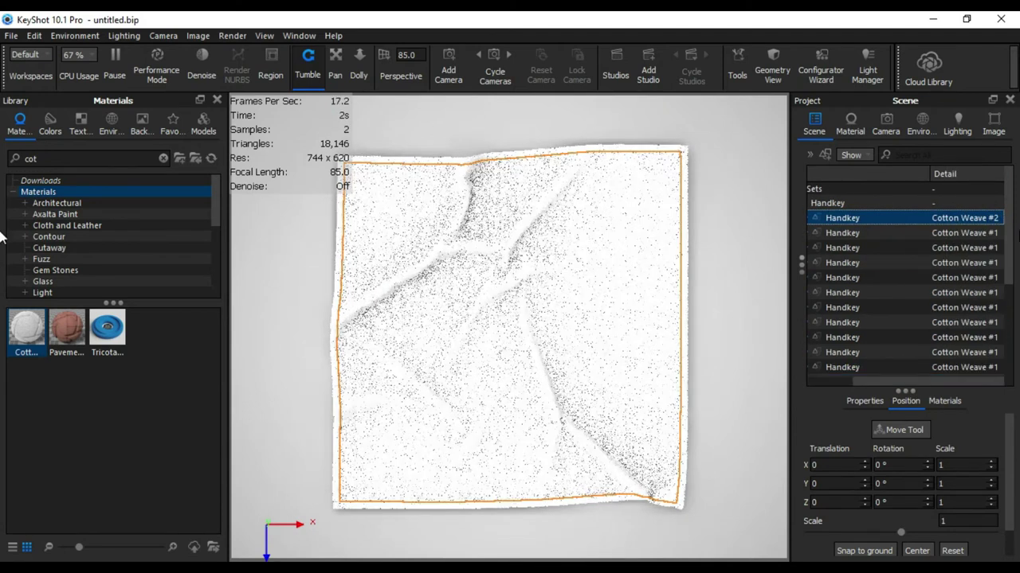
{"action": "left_click_drag", "start_coordinate": [1008, 242], "coordinate": [1017, 294]}
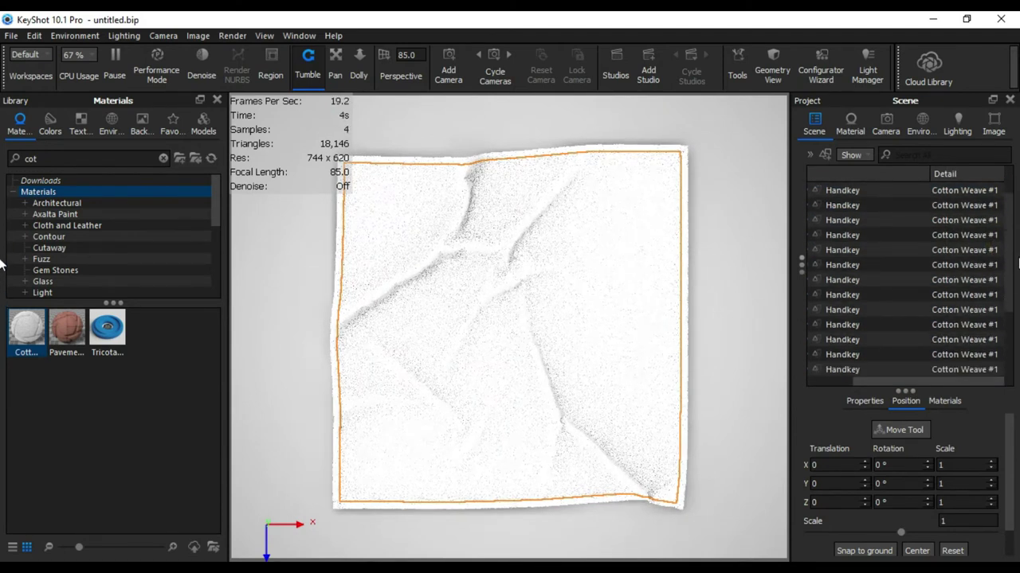
{"action": "scroll", "coordinate": [986, 237], "scroll_direction": "up", "scroll_amount": 3}
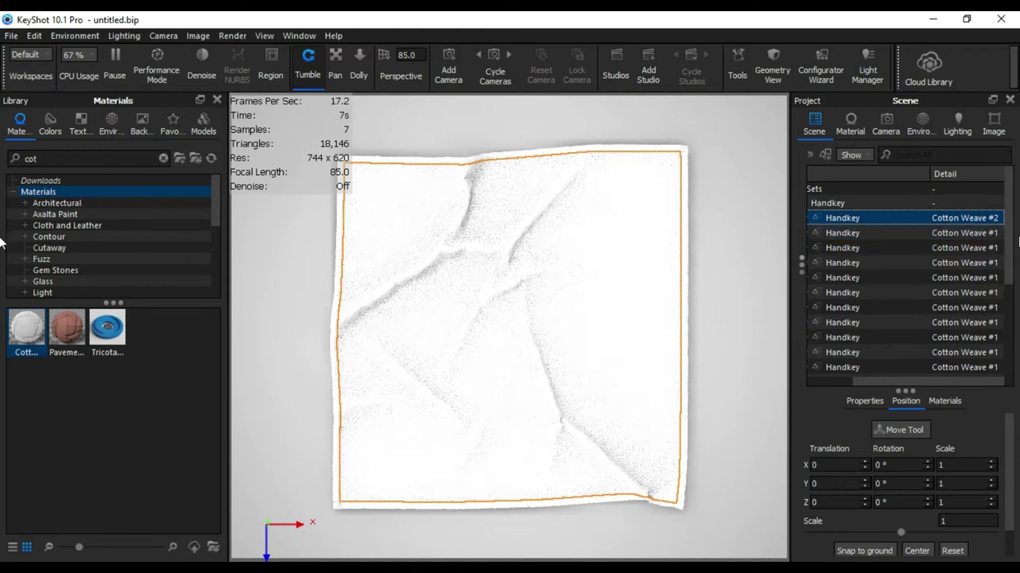
{"action": "left_click", "coordinate": [986, 232]}
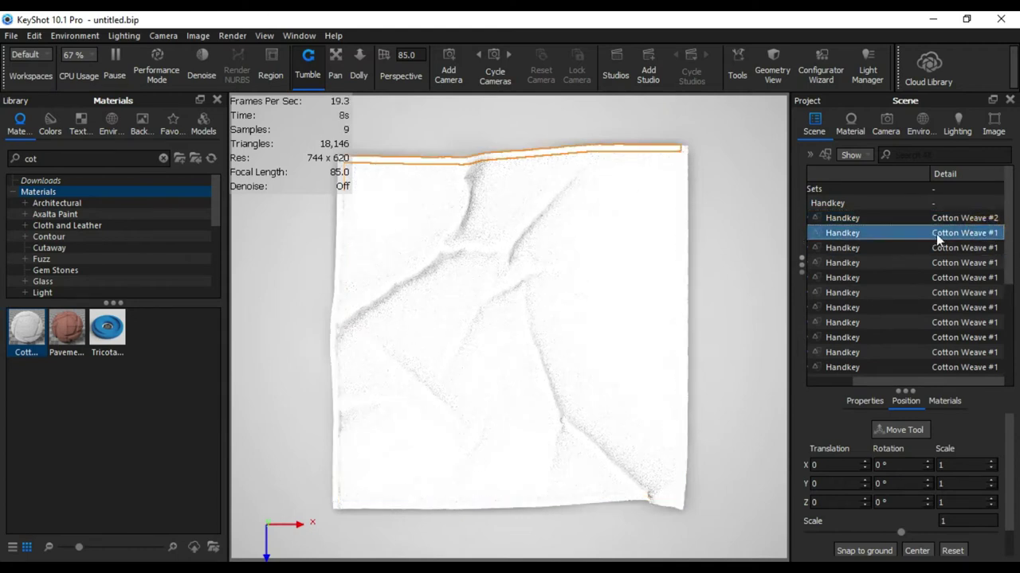
{"action": "left_click", "coordinate": [978, 220]}
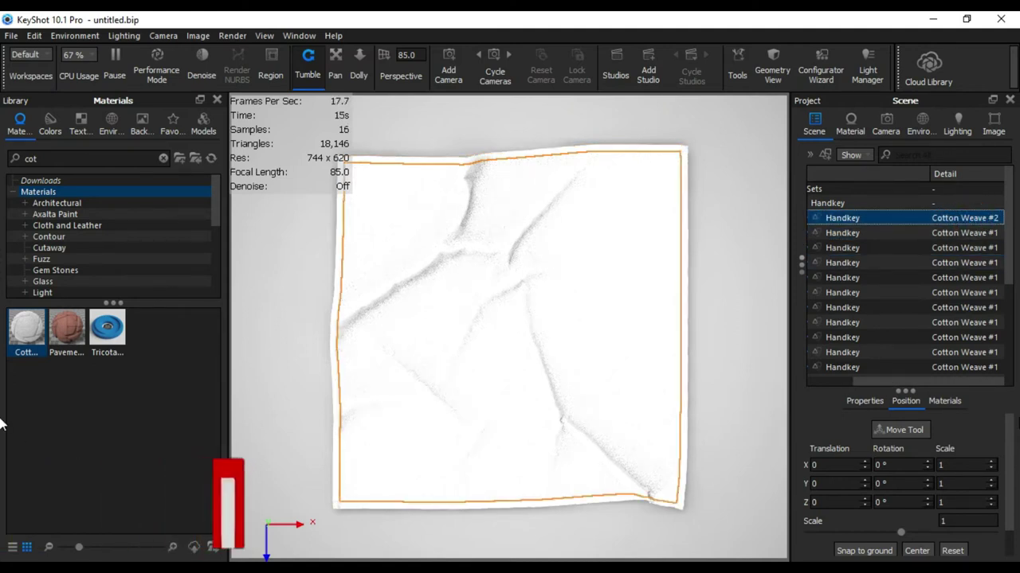
Reselect the cloth in the parts list and show the environment settings.
{"action": "left_click", "coordinate": [851, 131]}
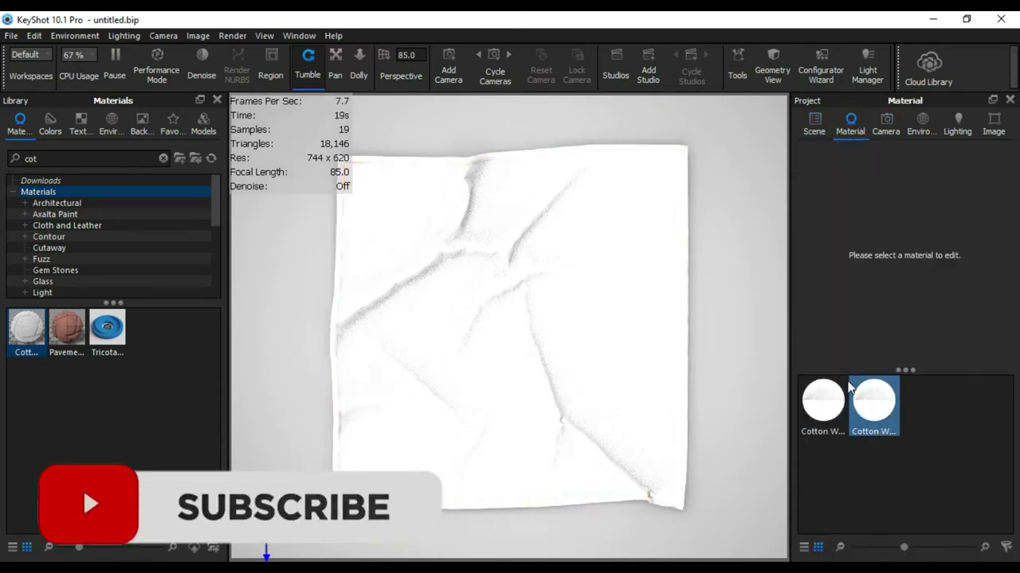
{"action": "left_click", "coordinate": [826, 127]}
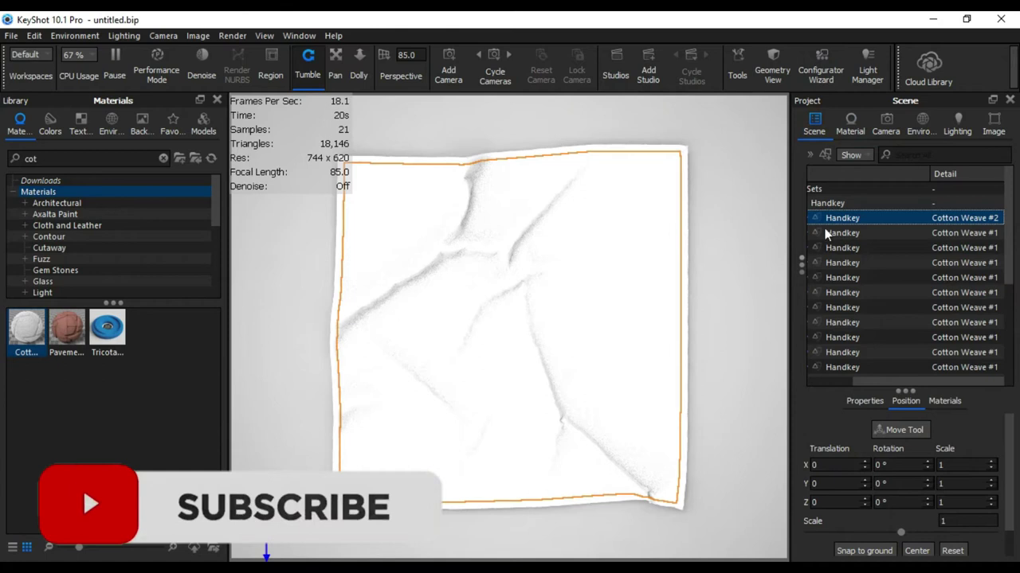
{"action": "left_click", "coordinate": [842, 368], "text": "ctrl"}
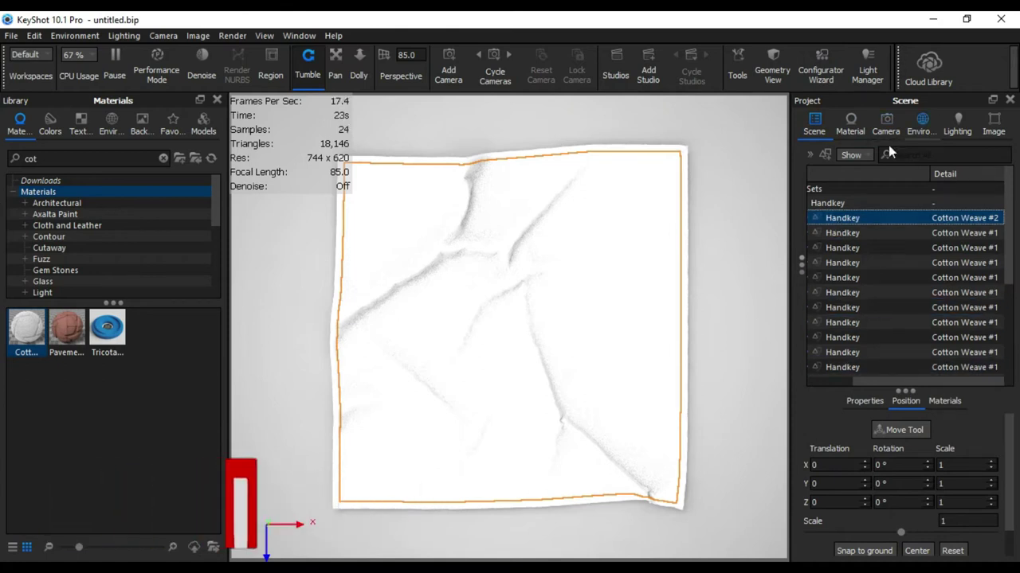
{"action": "left_click", "coordinate": [923, 128]}
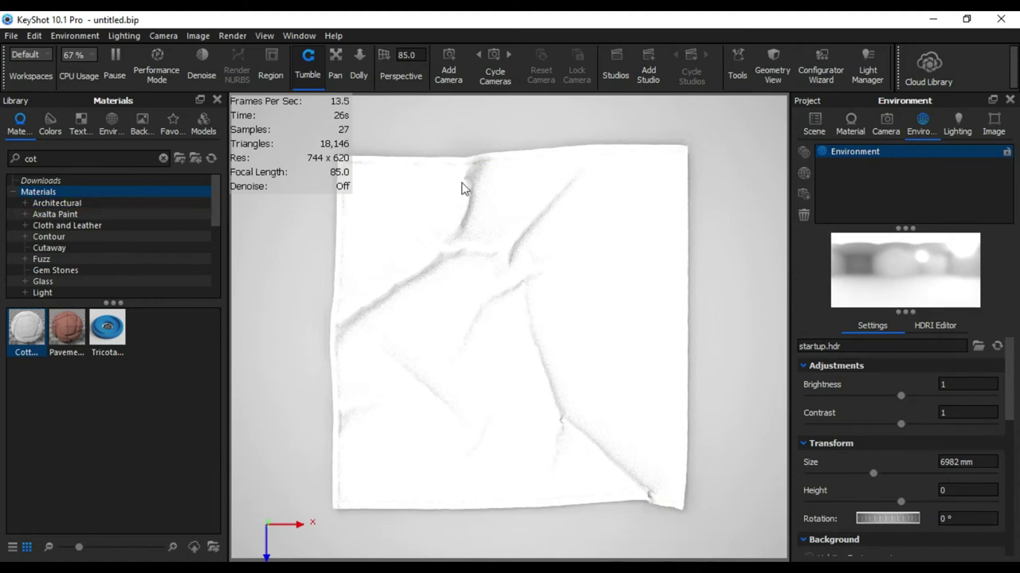
Use the Aversis_Clothing-store HDRI from the Library as the environment.
{"action": "left_click", "coordinate": [111, 126]}
{"action": "left_click", "coordinate": [216, 319]}
{"action": "mouse_move", "coordinate": [217, 341]}
{"action": "left_mouse_down"}
{"action": "mouse_move", "coordinate": [218, 366]}
{"action": "mouse_move", "coordinate": [219, 351]}
{"action": "left_mouse_up"}
{"action": "left_click_drag", "start_coordinate": [183, 450], "coordinate": [908, 191]}
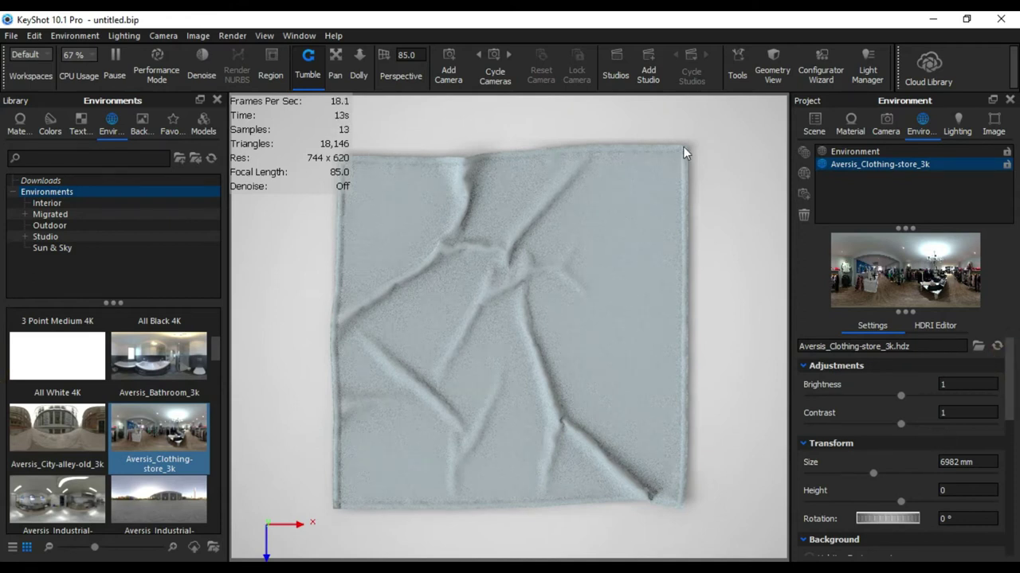
Rotate the environment to 59.5° and raise its brightness to about 1.4.
{"action": "mouse_move", "coordinate": [1008, 372]}
{"action": "left_mouse_down"}
{"action": "mouse_move", "coordinate": [1010, 408]}
{"action": "mouse_move", "coordinate": [1010, 372]}
{"action": "left_mouse_up"}
{"action": "left_click_drag", "start_coordinate": [1009, 378], "coordinate": [1009, 408]}
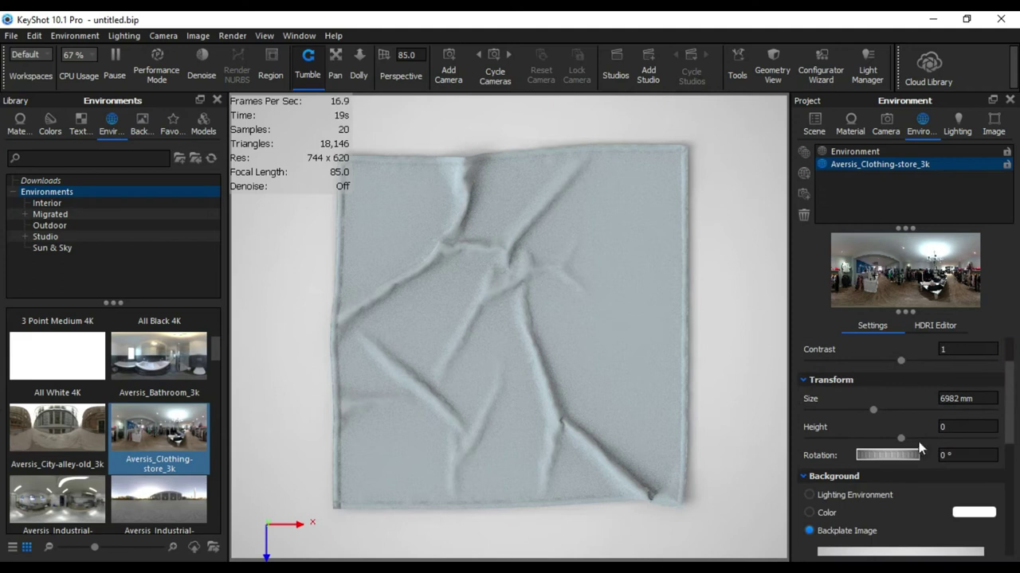
{"action": "left_click_drag", "start_coordinate": [881, 458], "coordinate": [904, 458]}
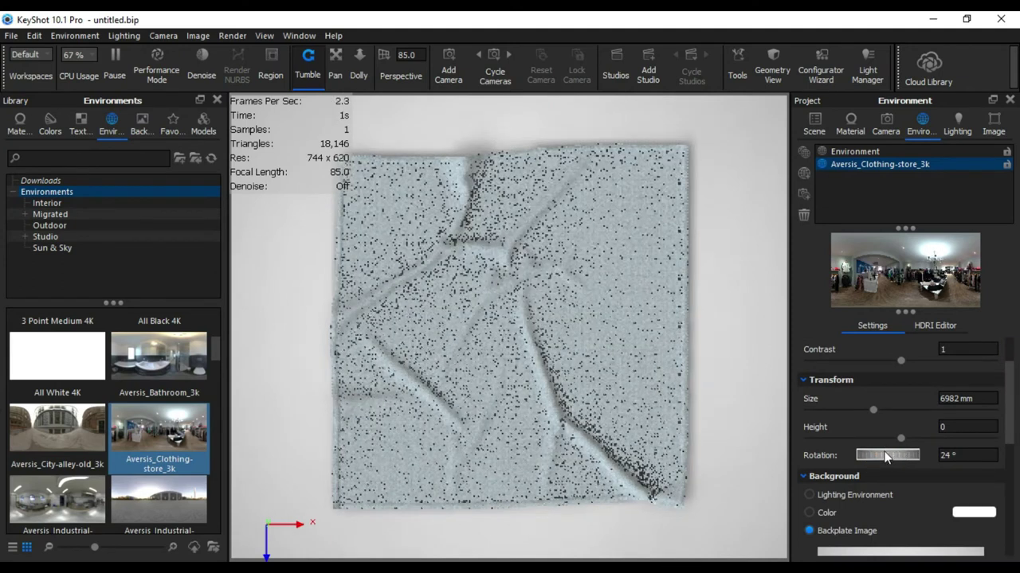
{"action": "left_click_drag", "start_coordinate": [884, 455], "coordinate": [897, 461]}
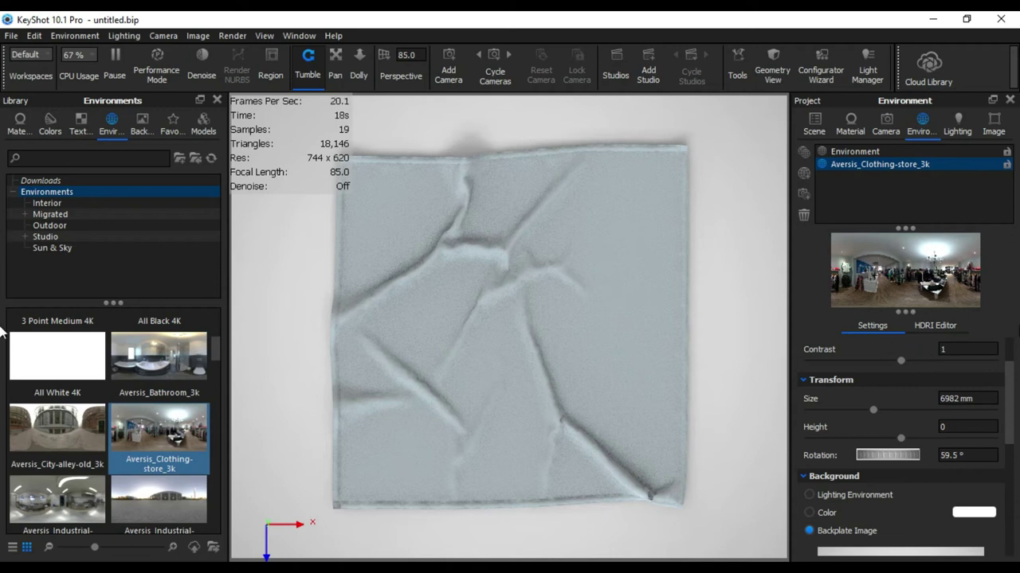
{"action": "left_click_drag", "start_coordinate": [1004, 385], "coordinate": [0, 391]}
{"action": "scroll", "coordinate": [900, 398], "scroll_direction": "up", "scroll_amount": 3}
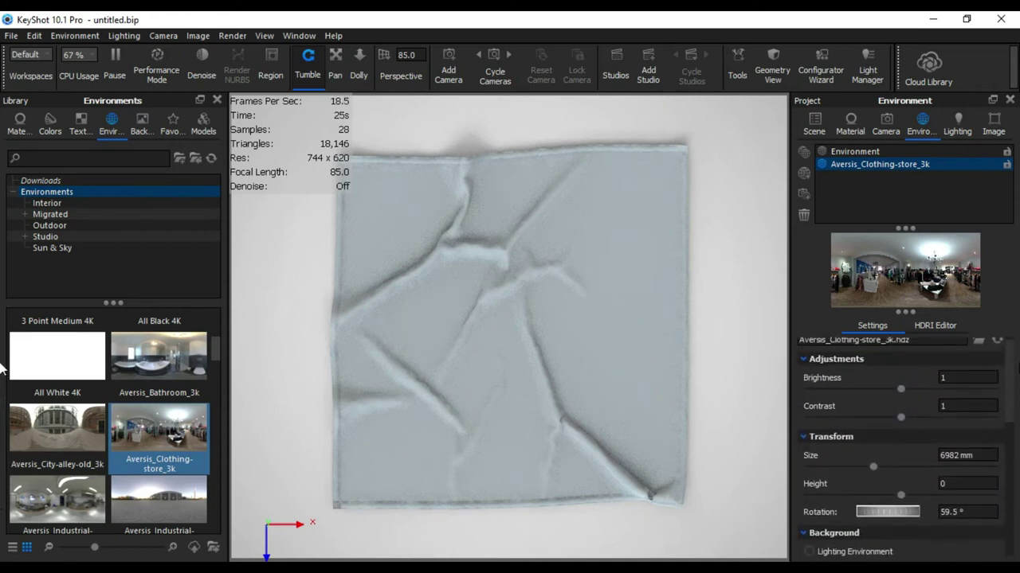
{"action": "left_click_drag", "start_coordinate": [900, 399], "coordinate": [933, 398]}
Lower the environment's saturation to 15% in the HDRI Editor.
{"action": "left_click", "coordinate": [935, 326]}
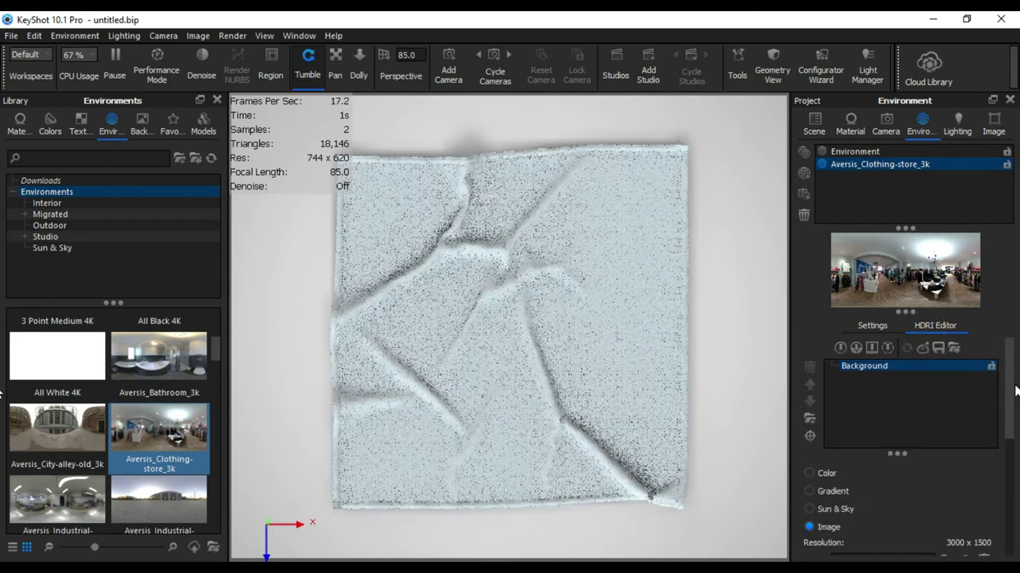
{"action": "scroll", "coordinate": [900, 438], "scroll_direction": "down", "scroll_amount": 5}
{"action": "left_click_drag", "start_coordinate": [897, 444], "coordinate": [837, 447]}
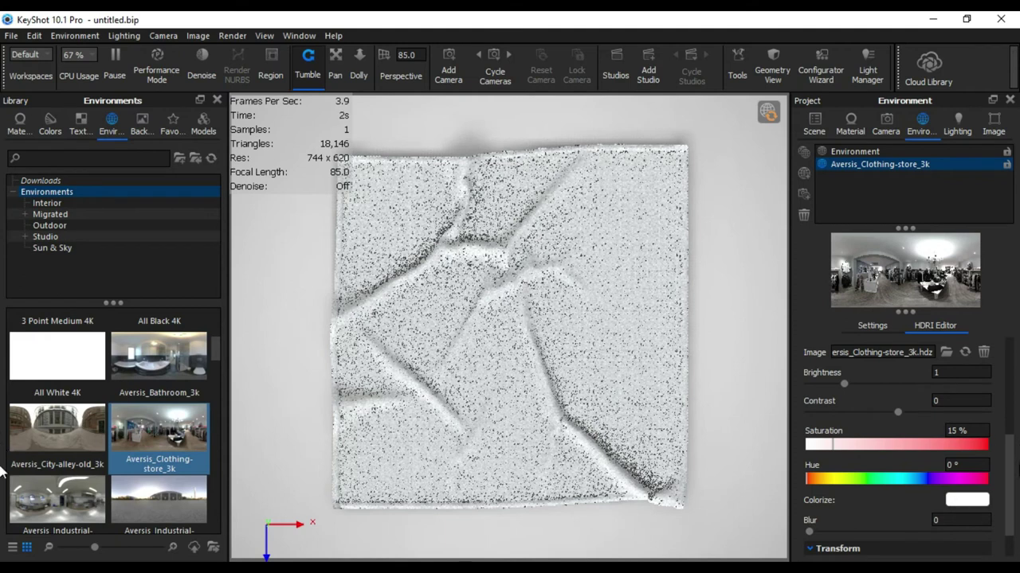
{"action": "left_click_drag", "start_coordinate": [1007, 490], "coordinate": [1013, 341]}
{"action": "left_click", "coordinate": [870, 327]}
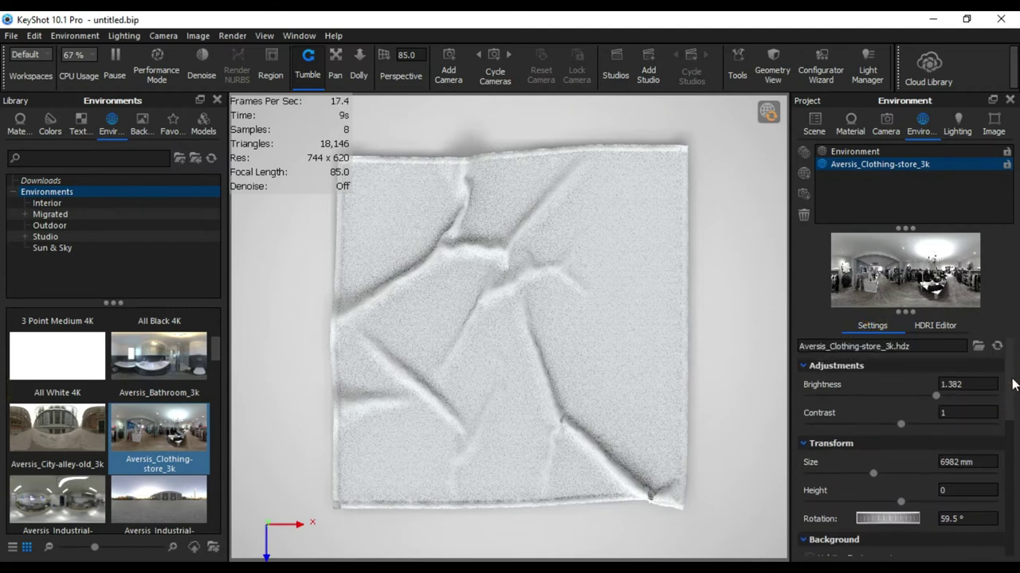
Set environment brightness to 1, then adjust it to 1.17 and contrast to 1.382.
{"action": "left_click", "coordinate": [971, 384]}
{"action": "left_click_drag", "start_coordinate": [971, 384], "coordinate": [838, 384]}
{"action": "type", "text": "1"}
{"action": "key", "text": "Return"}
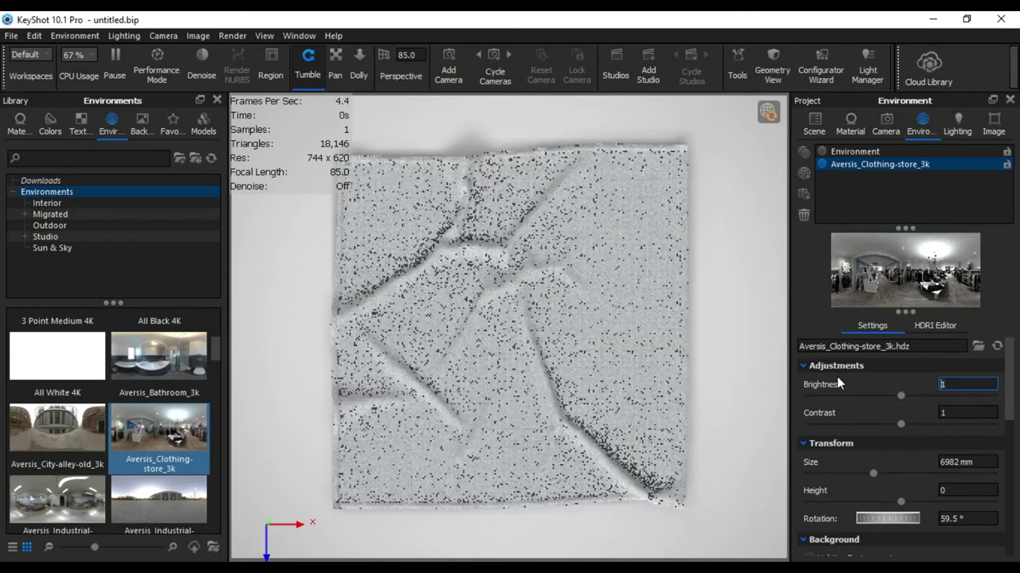
{"action": "left_click_drag", "start_coordinate": [900, 425], "coordinate": [946, 422]}
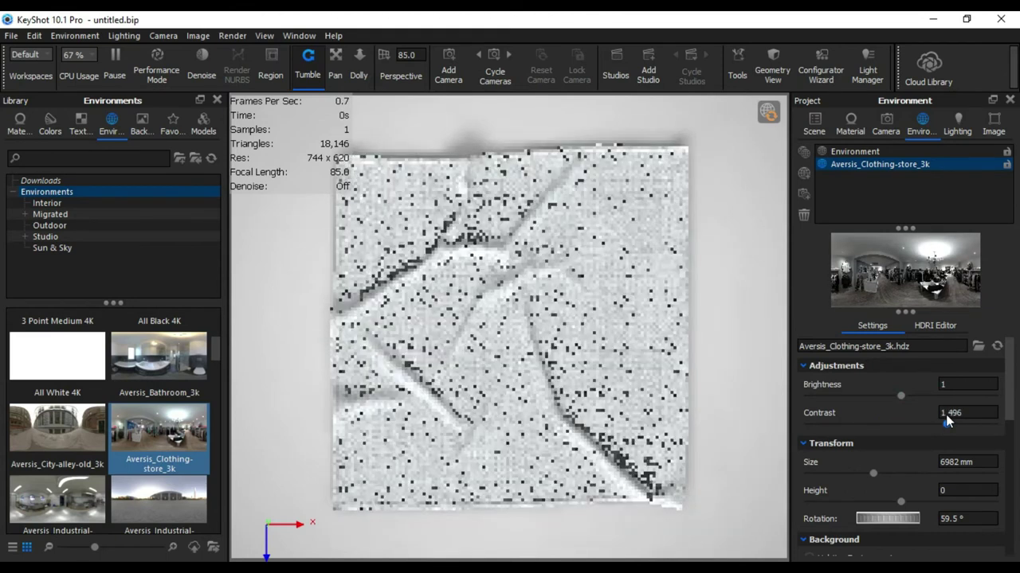
{"action": "left_click_drag", "start_coordinate": [900, 396], "coordinate": [938, 426]}
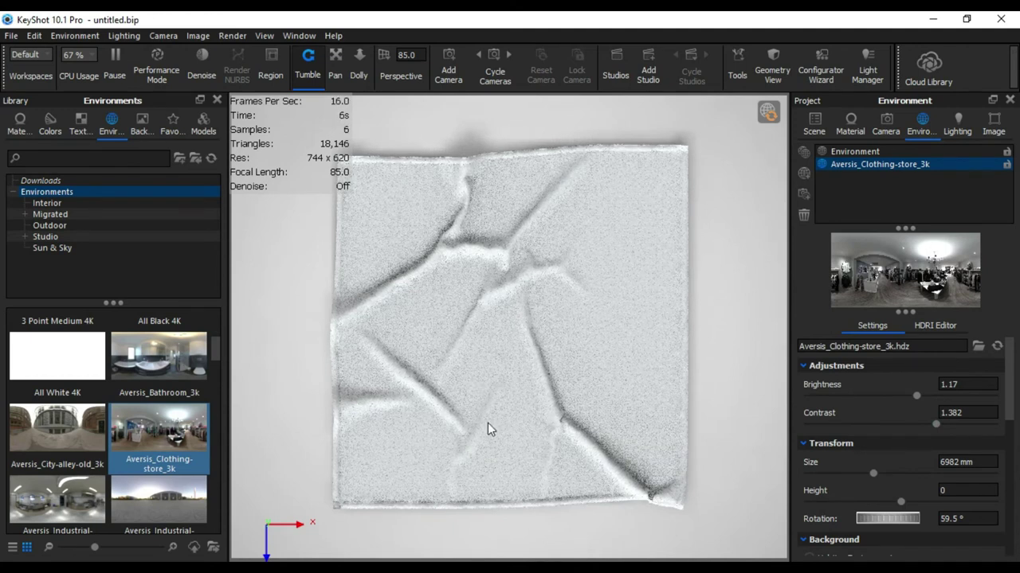
{"action": "left_click", "coordinate": [886, 123]}
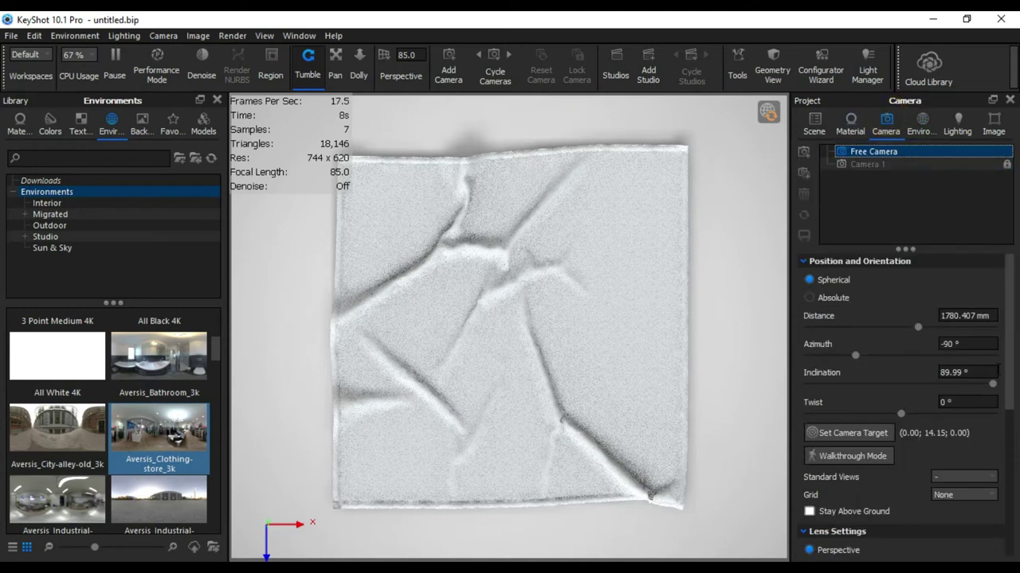
Select the whole Handkey model set and bring up its Move Tool gizmo.
{"action": "left_click_drag", "start_coordinate": [1010, 383], "coordinate": [1013, 473]}
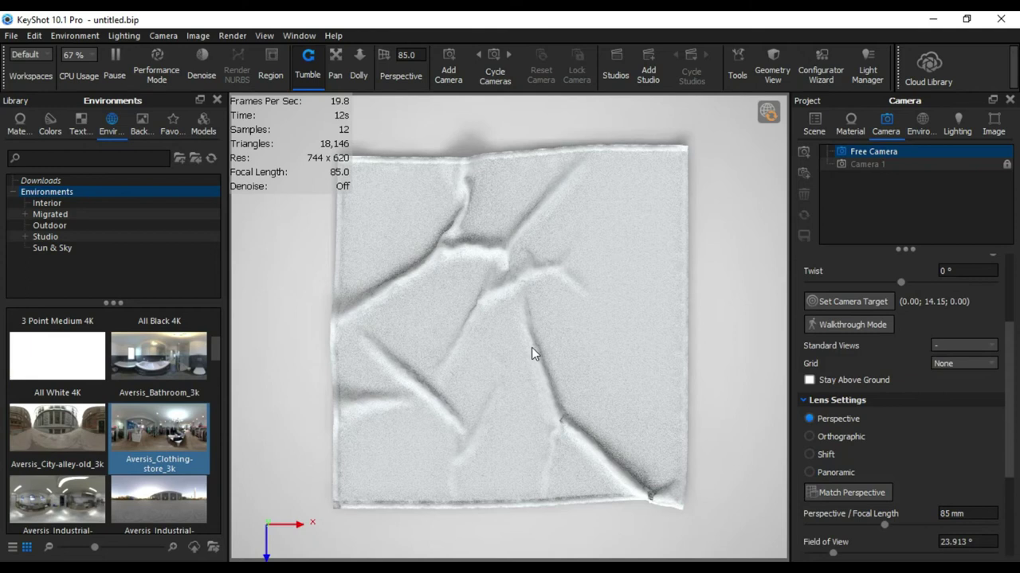
{"action": "left_click", "coordinate": [814, 125]}
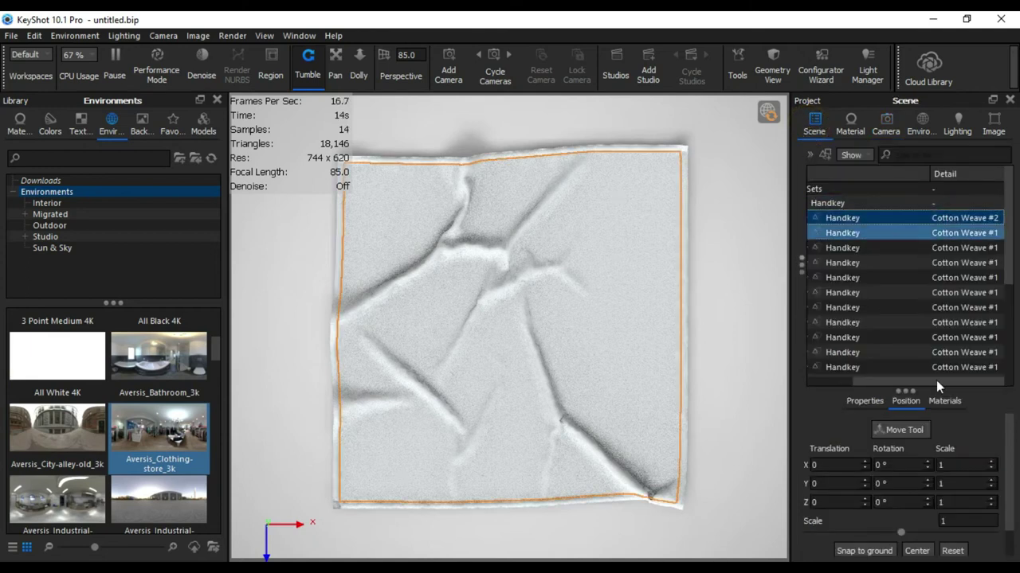
{"action": "left_click_drag", "start_coordinate": [935, 383], "coordinate": [895, 383]}
{"action": "left_click", "coordinate": [893, 202]}
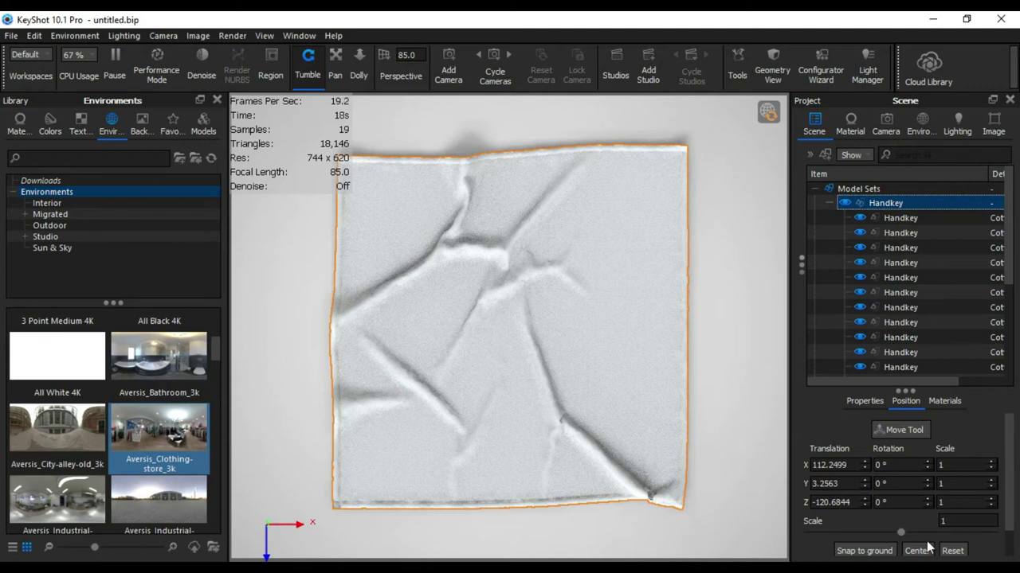
{"action": "left_click", "coordinate": [901, 434]}
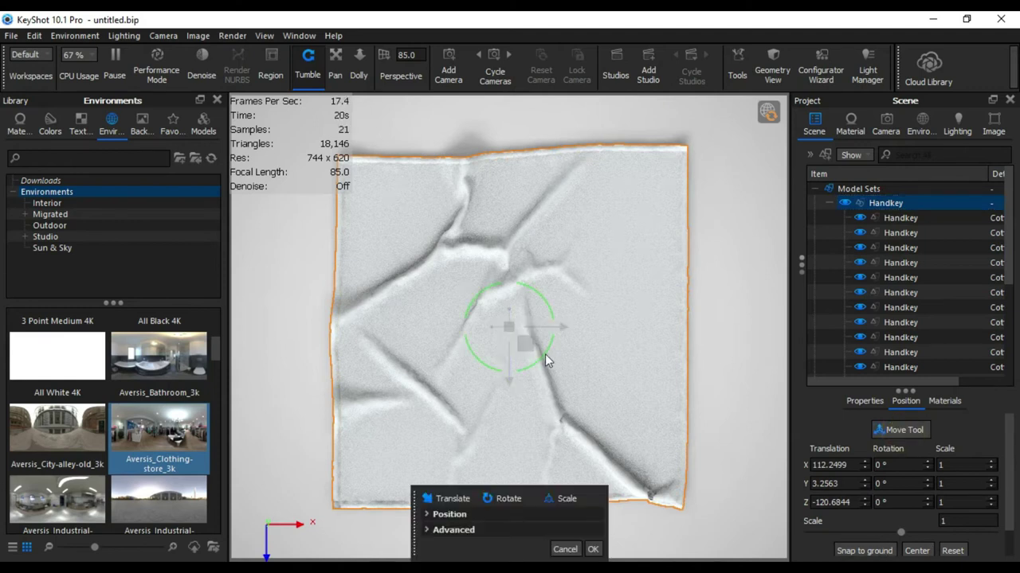
Rotate the cloth 75° around Y, confirm it, and orbit the view slightly.
{"action": "left_click_drag", "start_coordinate": [544, 352], "coordinate": [556, 334]}
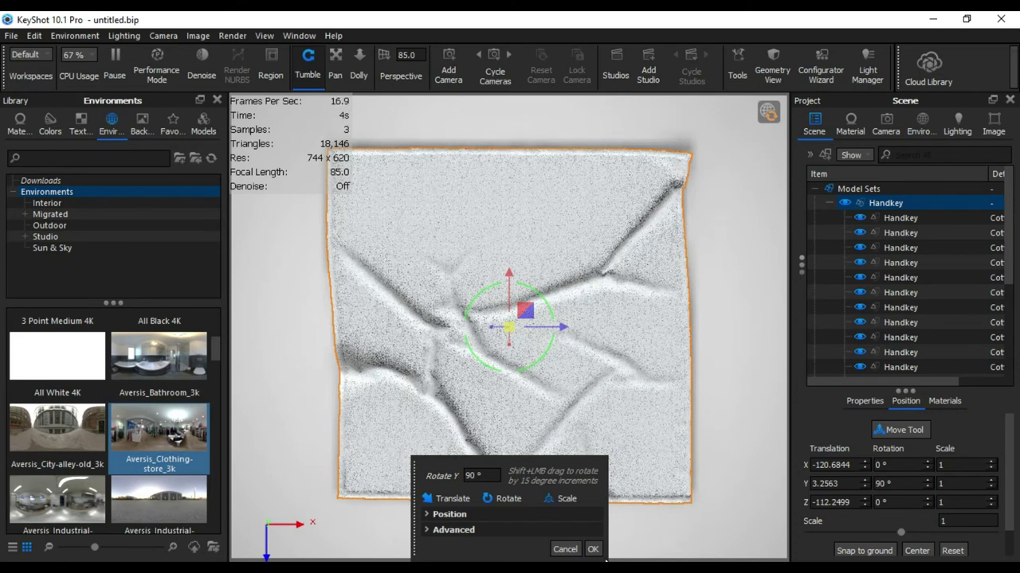
{"action": "left_click_drag", "start_coordinate": [548, 305], "coordinate": [491, 285]}
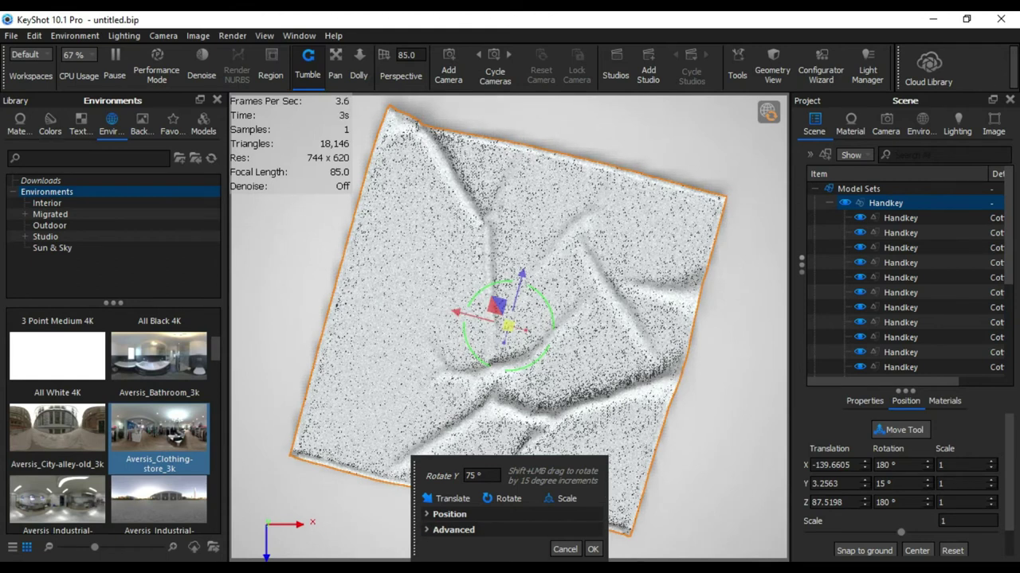
{"action": "left_click", "coordinate": [593, 548]}
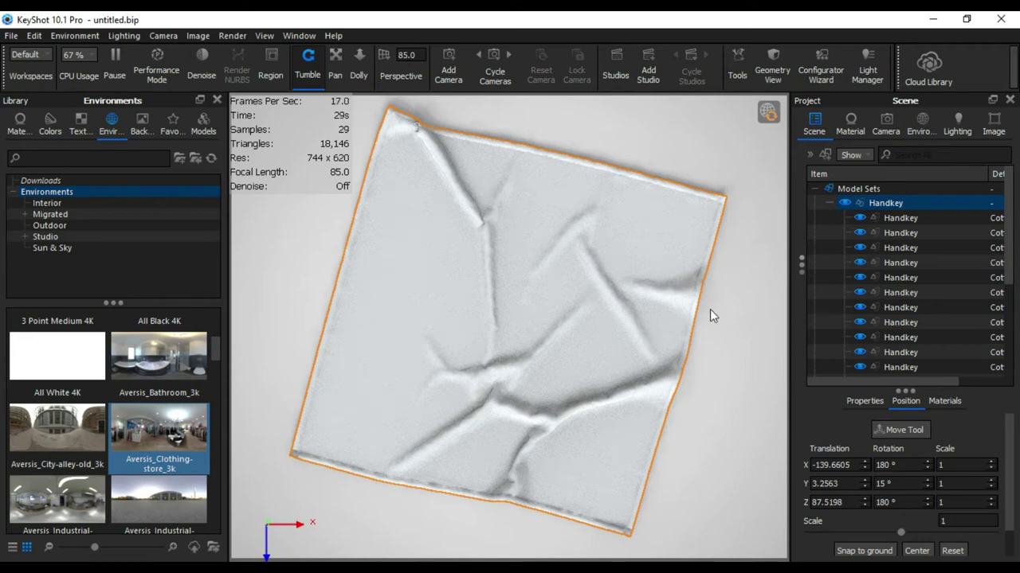
{"action": "left_click_drag", "start_coordinate": [723, 311], "coordinate": [733, 330]}
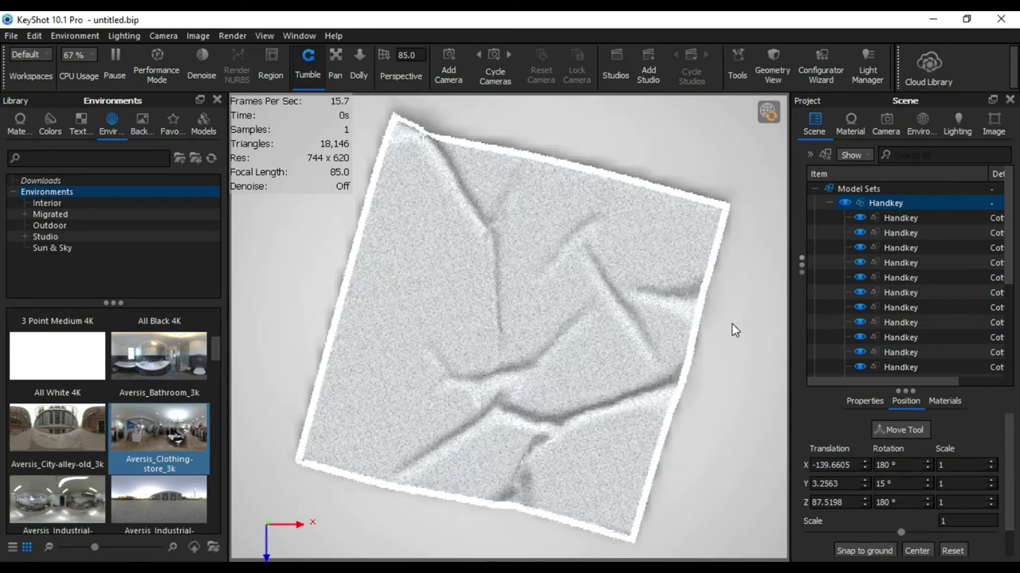
{"action": "left_click_drag", "start_coordinate": [582, 188], "coordinate": [585, 185]}
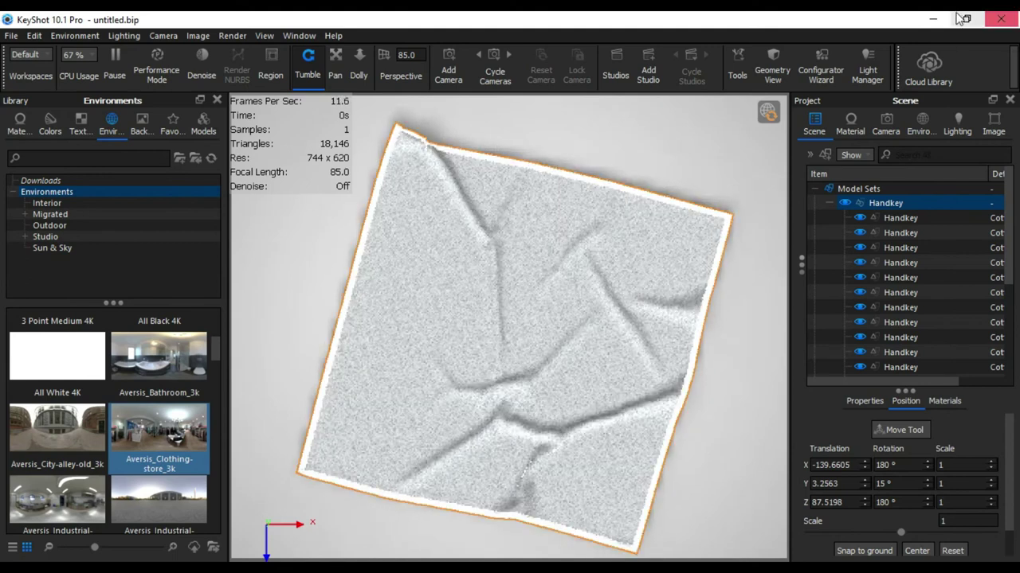
{"action": "left_click", "coordinate": [890, 119]}
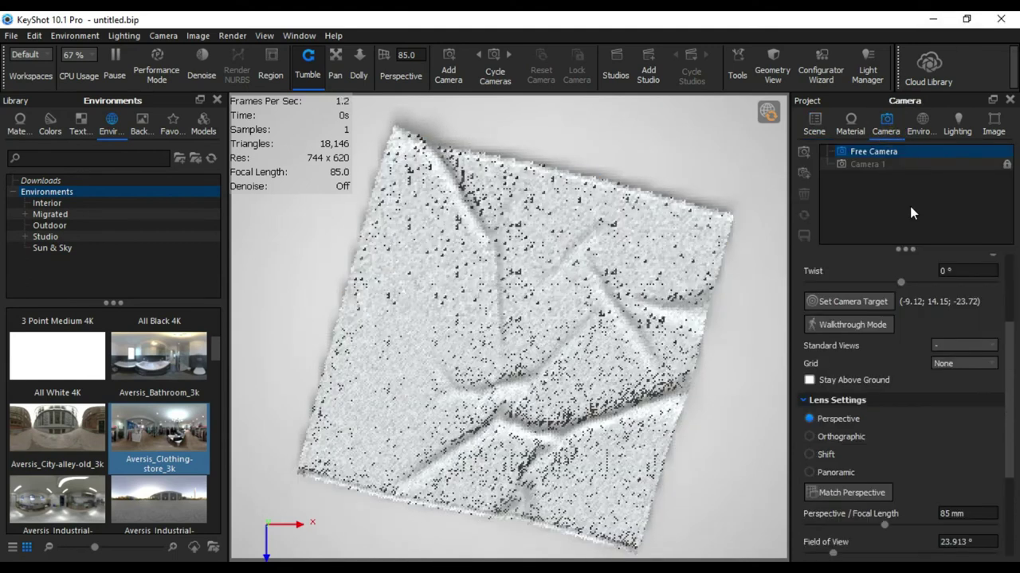
Switch to Camera 1, unlock it and set its field of view to 24.912° (81.488 mm).
{"action": "left_click", "coordinate": [929, 165]}
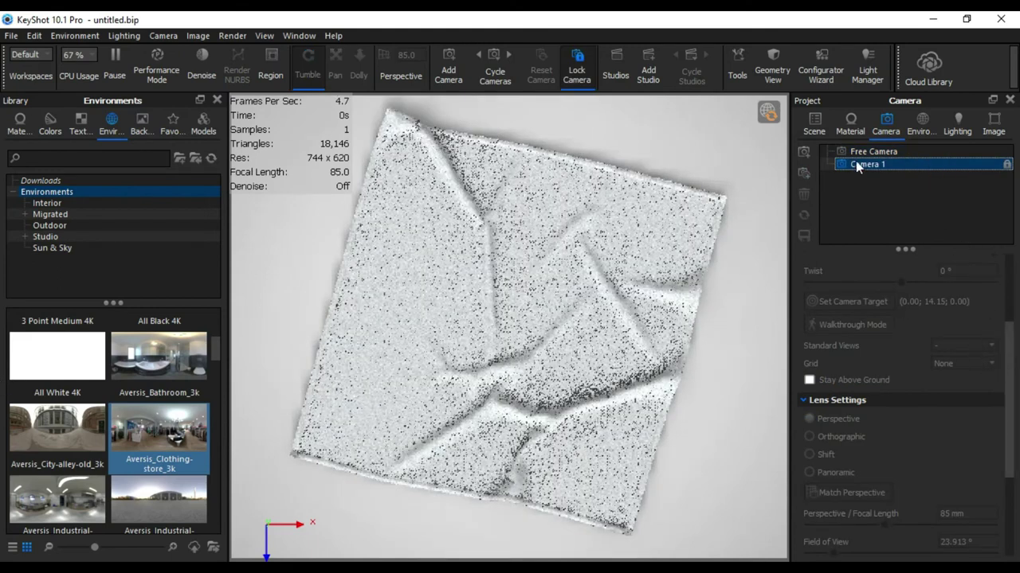
{"action": "left_click", "coordinate": [1006, 164]}
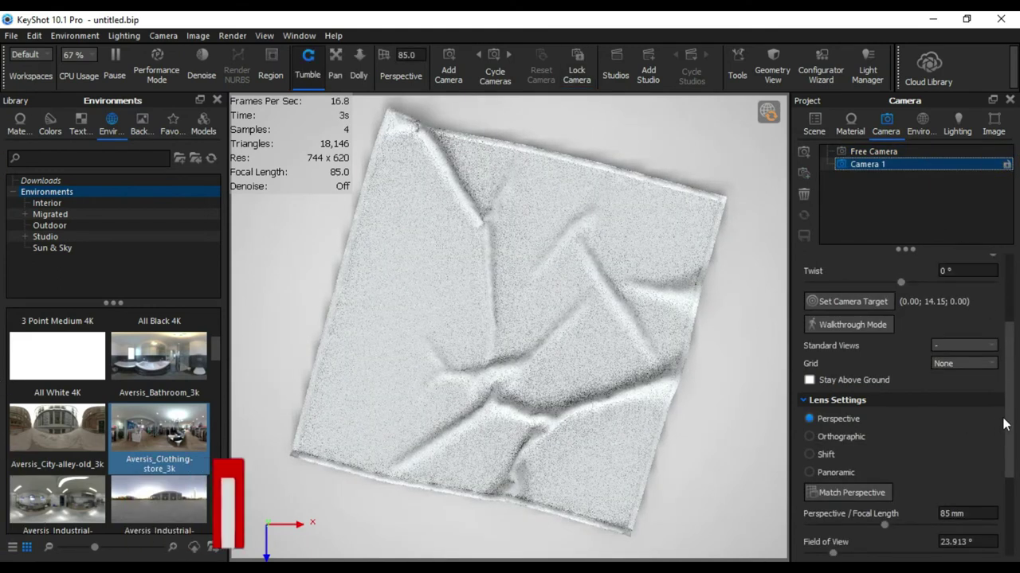
{"action": "left_click_drag", "start_coordinate": [1008, 436], "coordinate": [970, 471]}
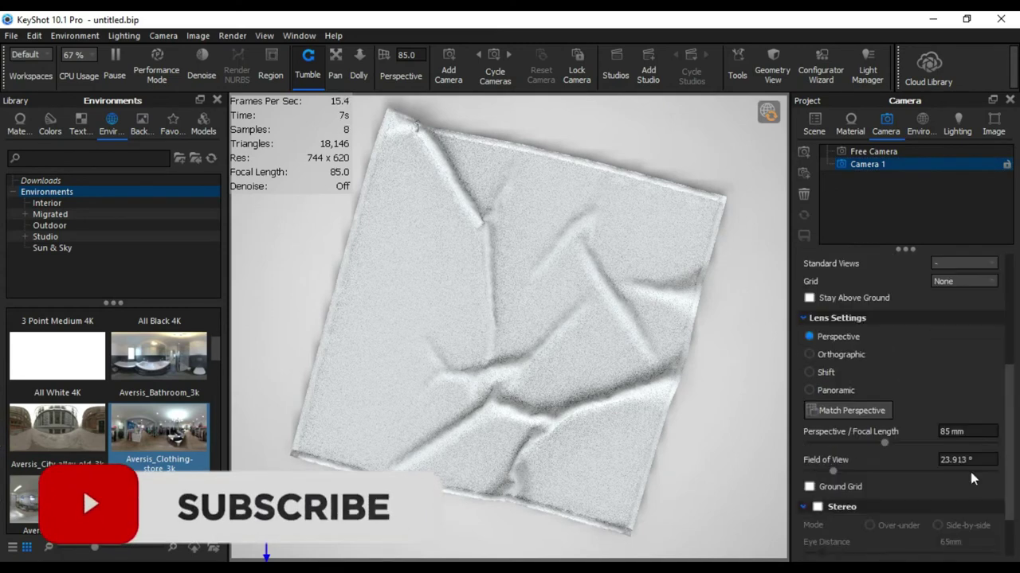
{"action": "left_click_drag", "start_coordinate": [833, 471], "coordinate": [835, 471]}
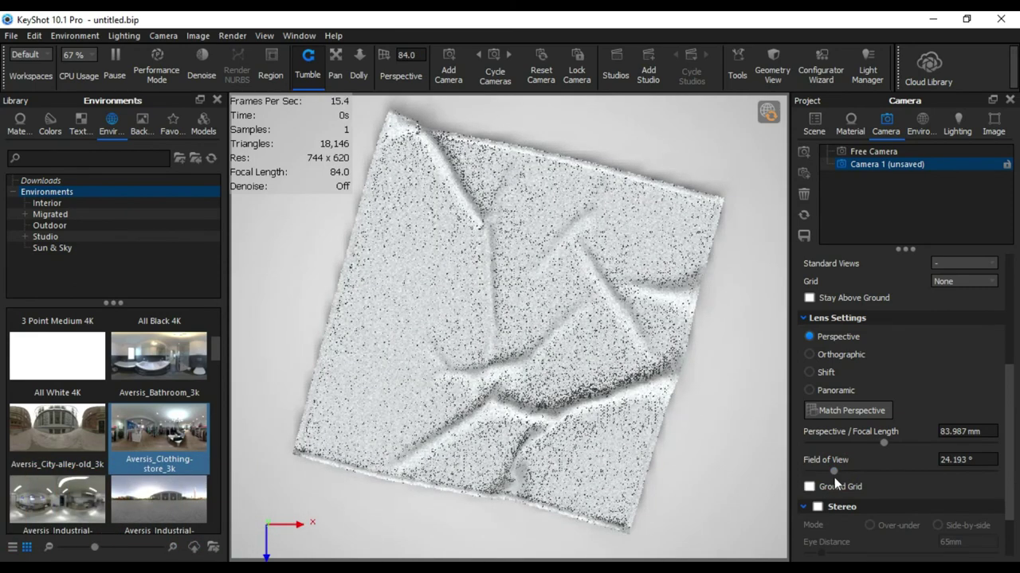
{"action": "left_click_drag", "start_coordinate": [834, 471], "coordinate": [835, 472]}
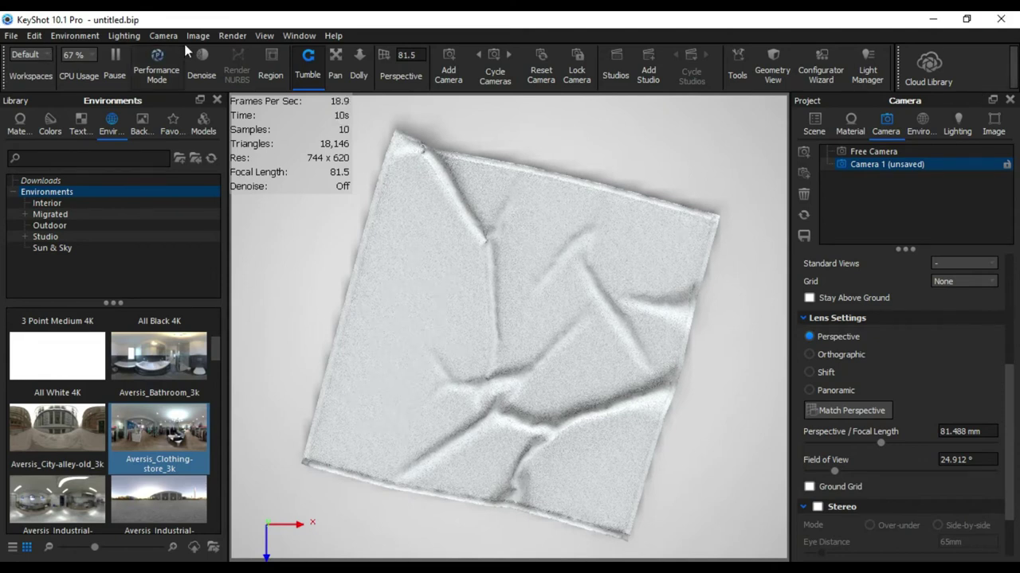
{"action": "left_click", "coordinate": [237, 36]}
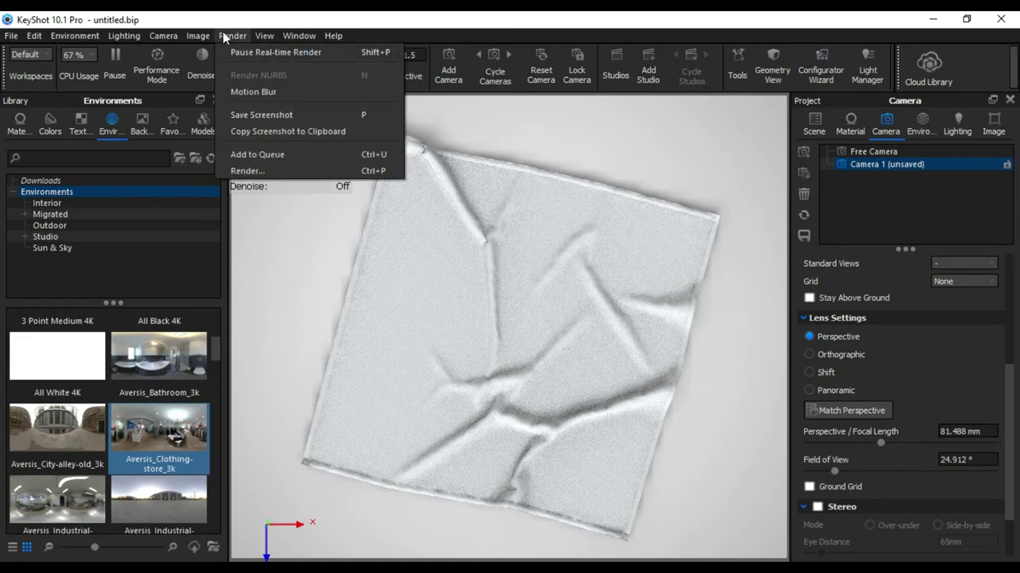
Expand the hidden toolbar commands, try the realtime screenshot tool and close the extra-tools popup.
{"action": "left_click", "coordinate": [1013, 70]}
{"action": "left_click", "coordinate": [1014, 70]}
{"action": "left_click", "coordinate": [1014, 68]}
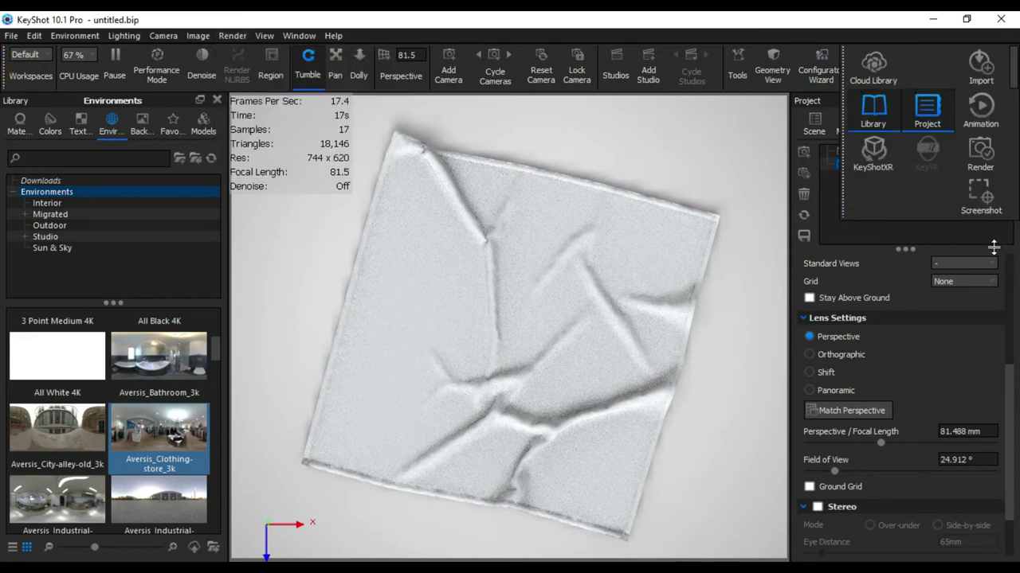
{"action": "left_click", "coordinate": [1014, 70]}
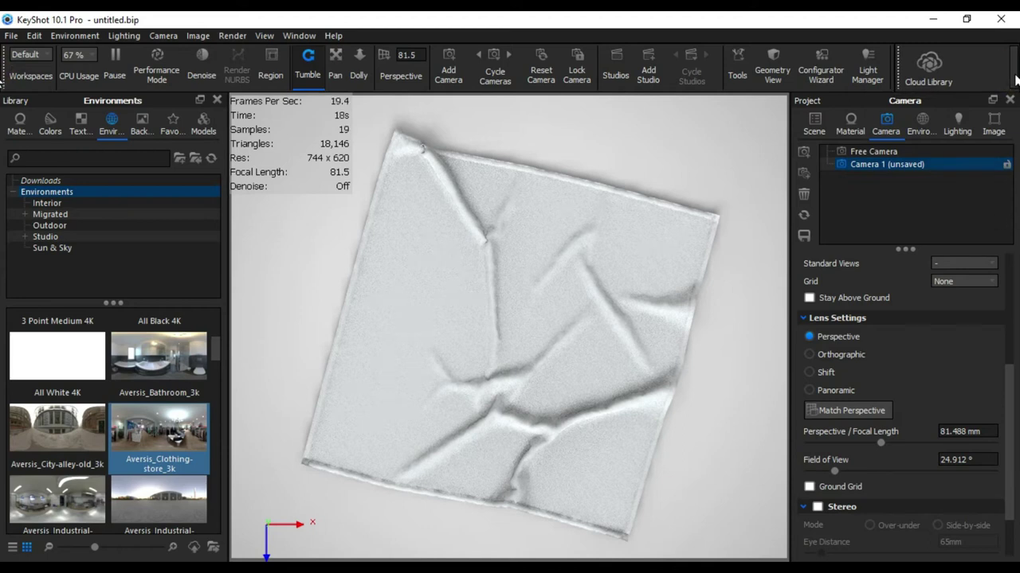
{"action": "left_click", "coordinate": [1014, 70]}
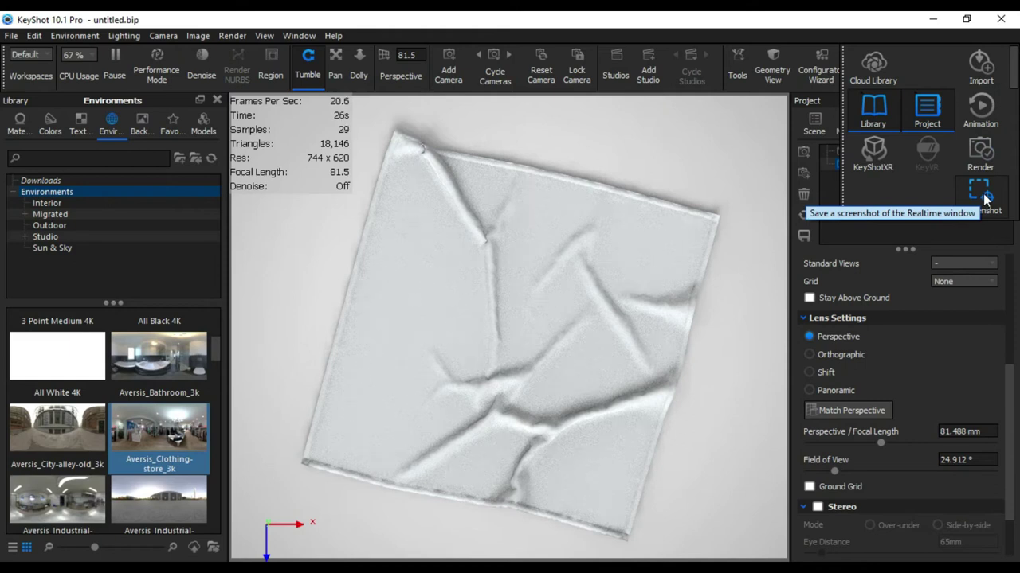
{"action": "left_click", "coordinate": [983, 198]}
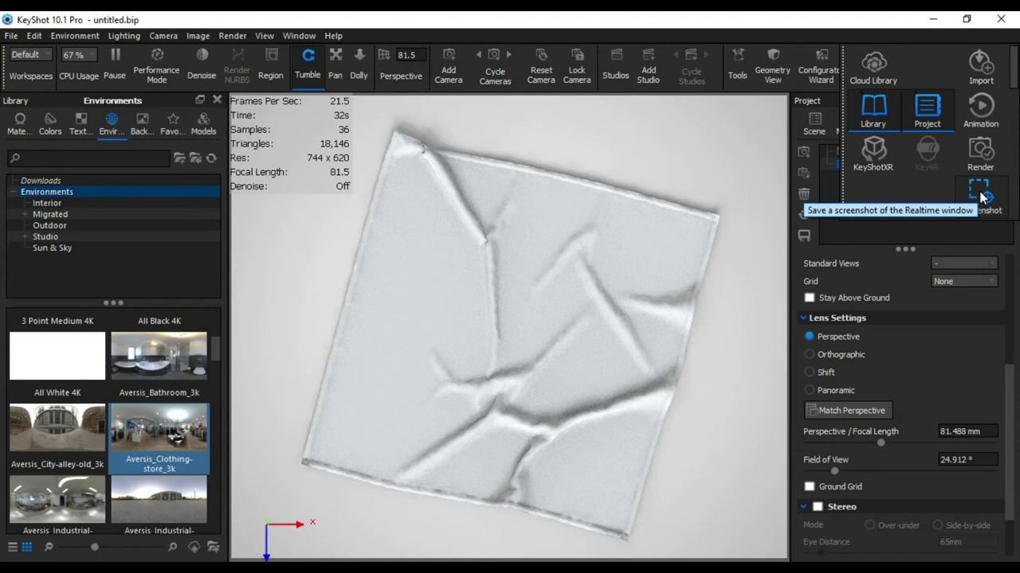
{"action": "left_click", "coordinate": [985, 189]}
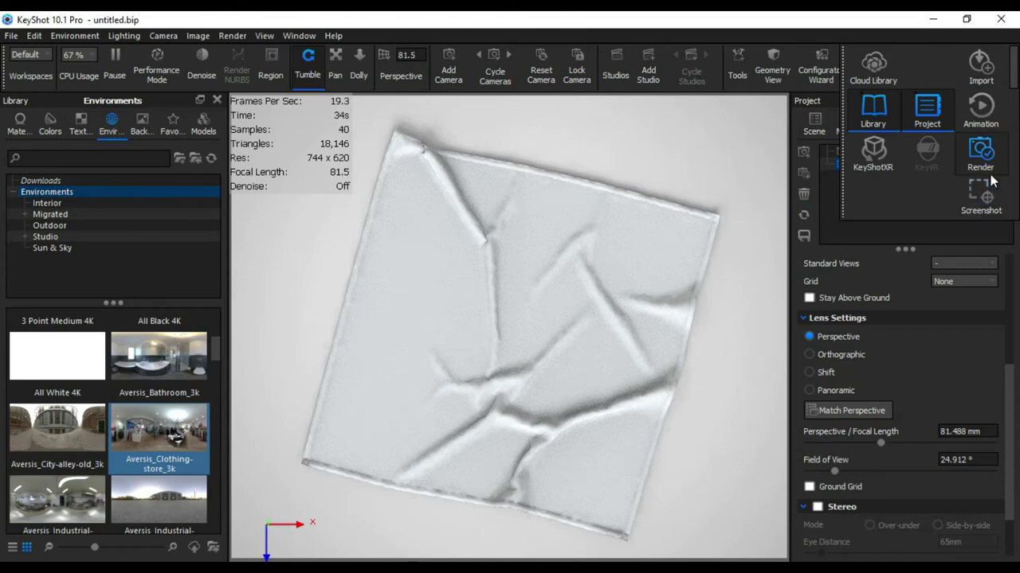
Preview from the Free Camera, return to Camera 1 and show the environment settings.
{"action": "left_click", "coordinate": [873, 152]}
{"action": "left_click", "coordinate": [928, 164]}
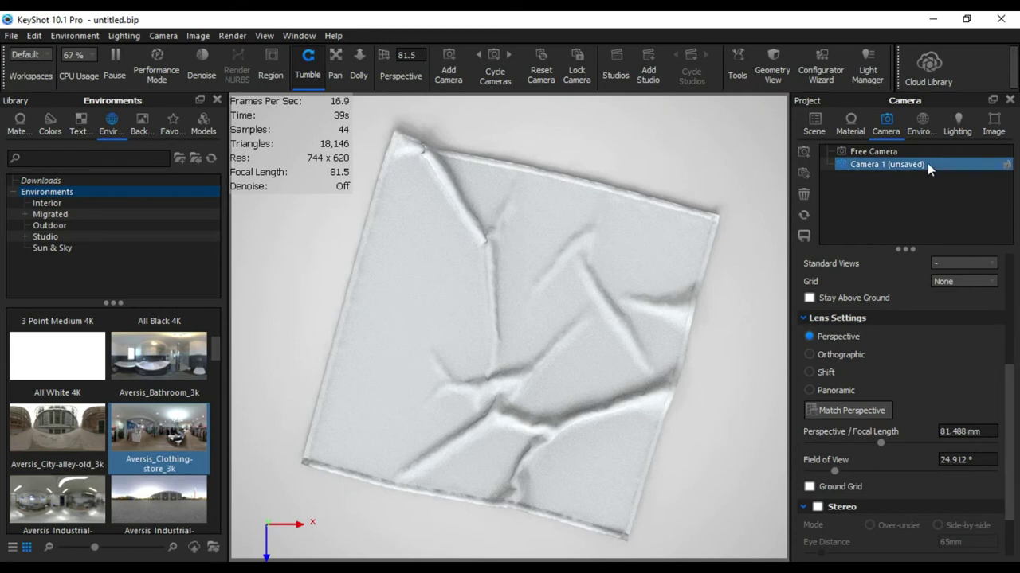
{"action": "left_click", "coordinate": [921, 123]}
Turn the clothing-store environment rotation from 59.5° through 69°, 112.5° and 182.5°, settling at 195°.
{"action": "left_click_drag", "start_coordinate": [1012, 385], "coordinate": [982, 418]}
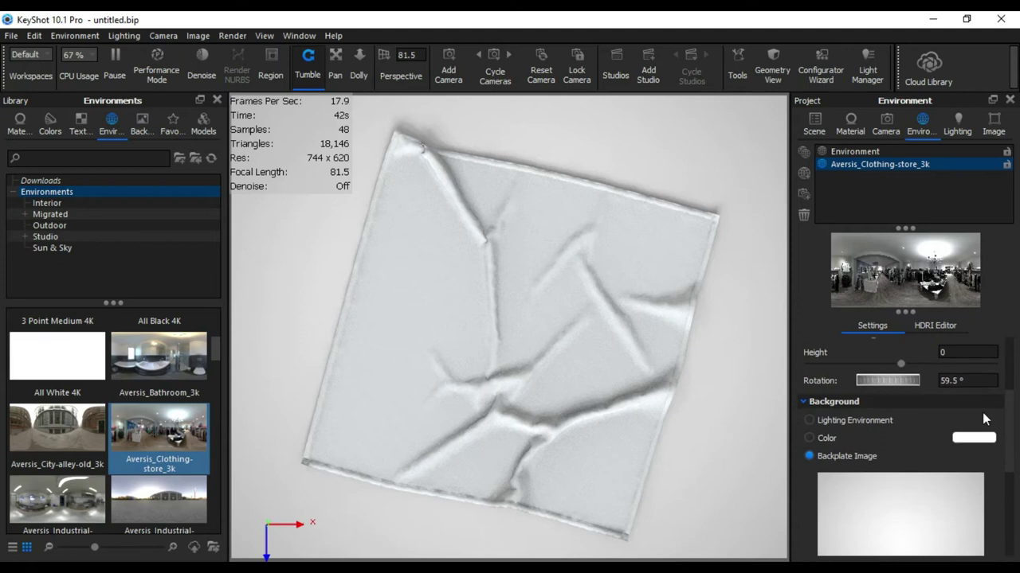
{"action": "left_click_drag", "start_coordinate": [888, 384], "coordinate": [903, 383]}
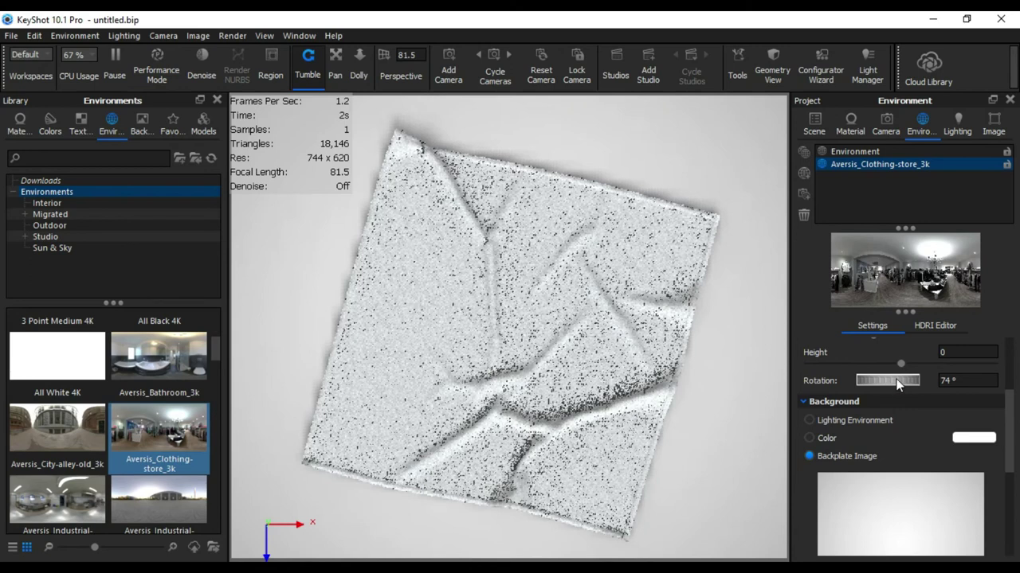
{"action": "left_click_drag", "start_coordinate": [903, 384], "coordinate": [909, 386]}
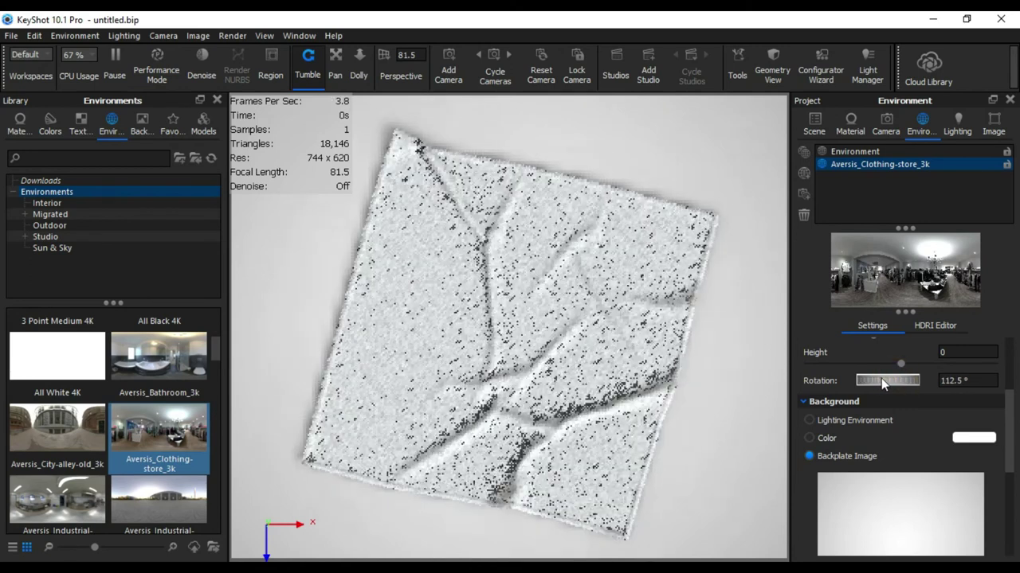
{"action": "left_click_drag", "start_coordinate": [889, 386], "coordinate": [921, 390]}
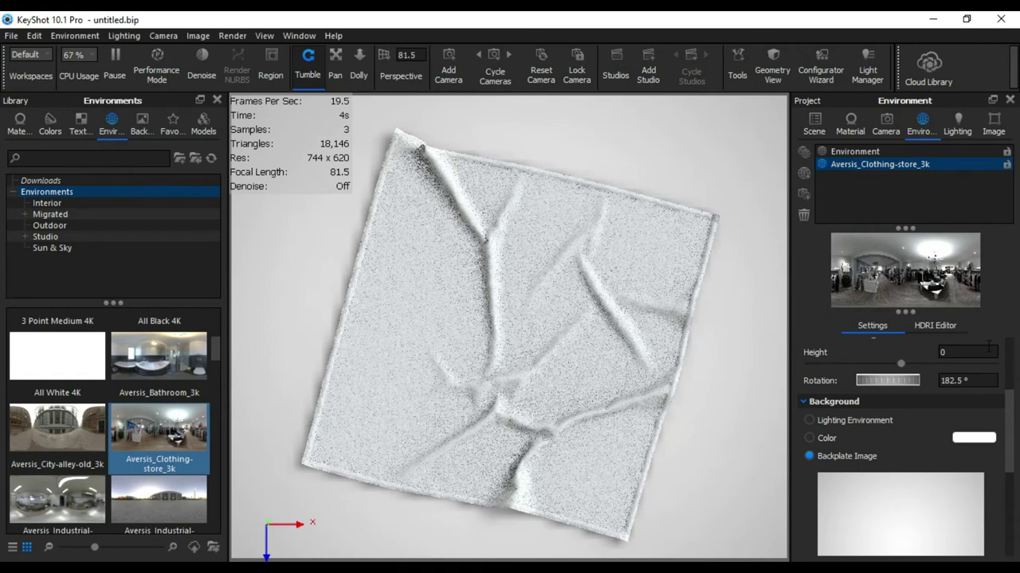
{"action": "left_click_drag", "start_coordinate": [882, 380], "coordinate": [894, 380]}
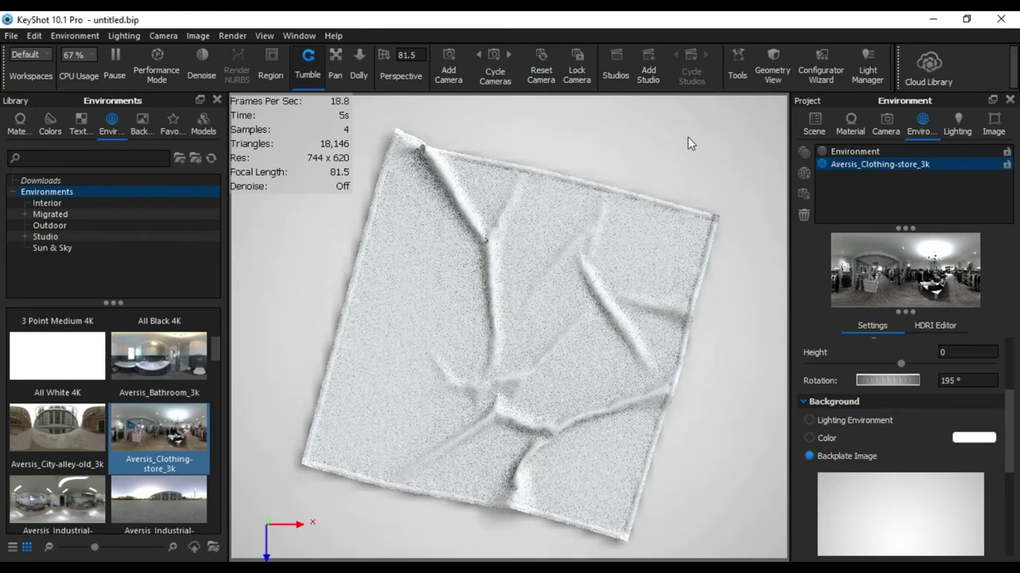
{"action": "left_click_drag", "start_coordinate": [1012, 64], "coordinate": [1013, 67]}
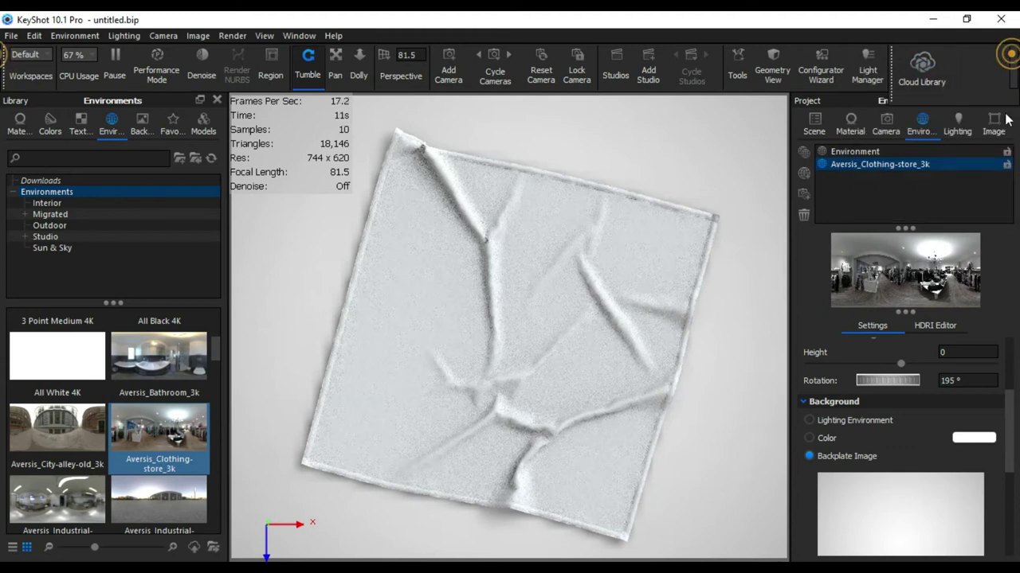
{"action": "left_click", "coordinate": [1014, 67]}
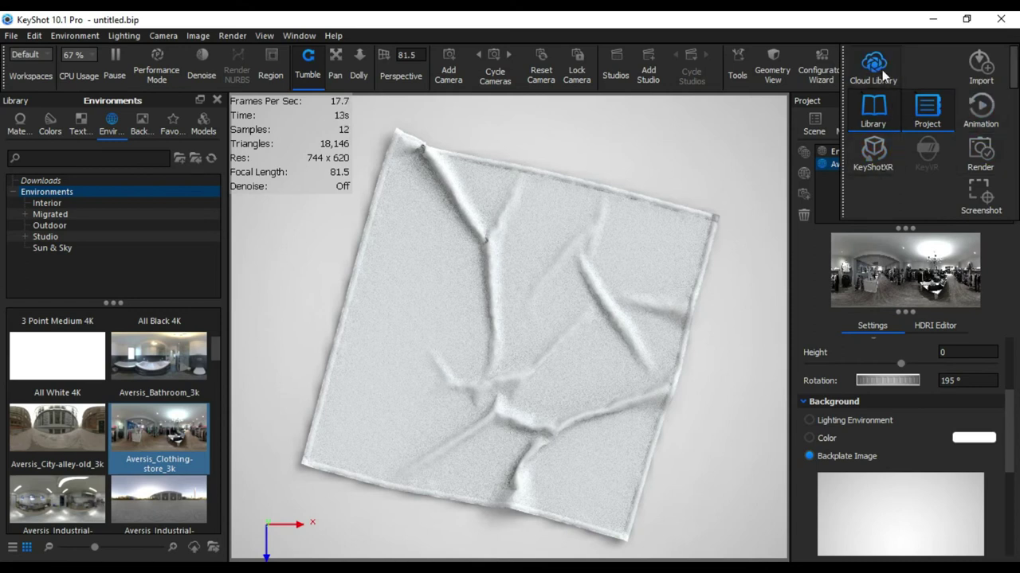
Rename the render output from untitled to handkey.
{"action": "left_click", "coordinate": [981, 150]}
{"action": "left_click_drag", "start_coordinate": [481, 89], "coordinate": [629, 57]}
{"action": "double_click", "coordinate": [475, 109]}
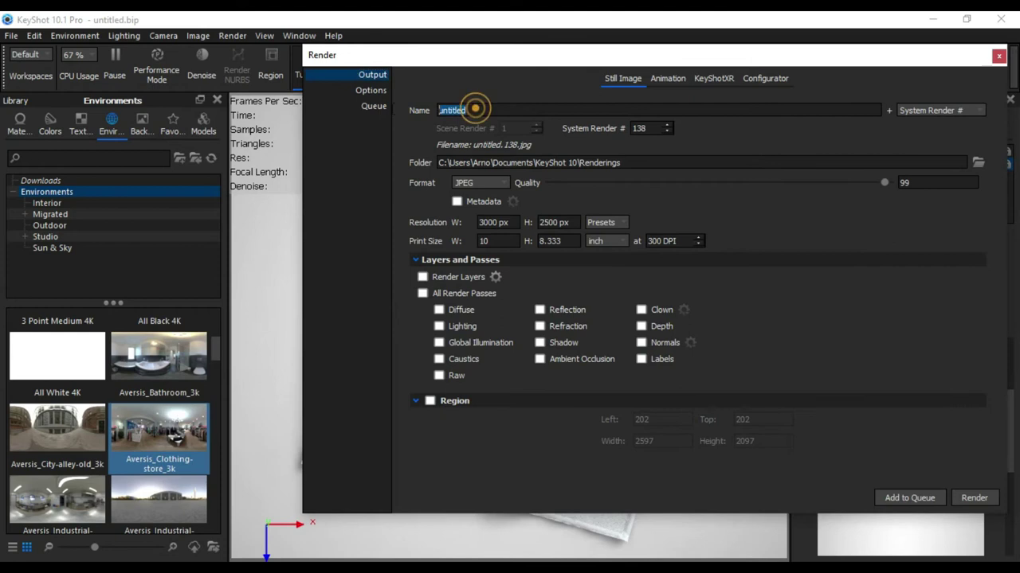
{"action": "key", "text": "BackSpace"}
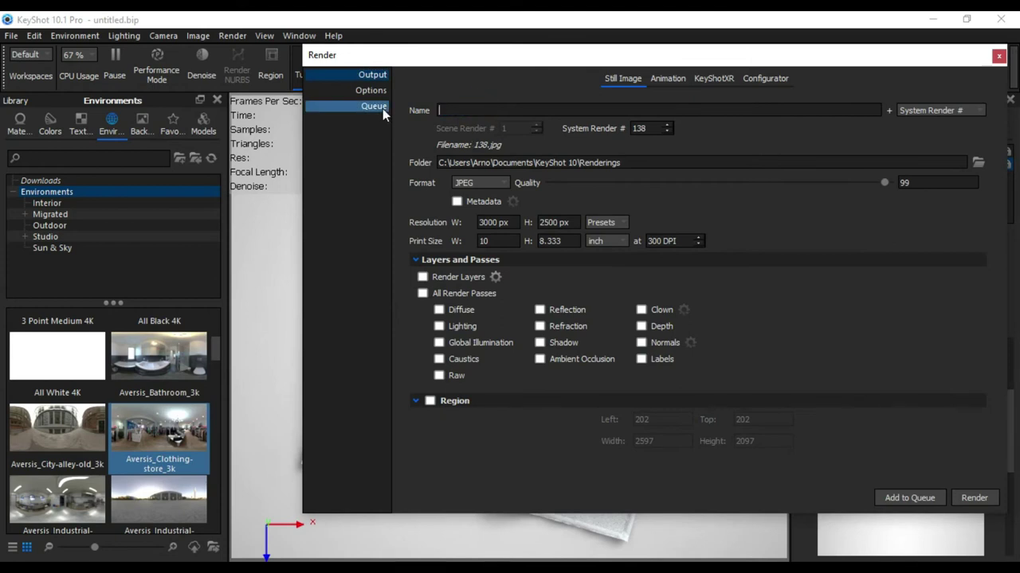
{"action": "type", "text": "he"}
{"action": "type", "text": "nd"}
{"action": "key", "text": "BackSpace"}
{"action": "key", "text": "BackSpace"}
{"action": "type", "text": "ndkey"}
Set the output file format to PNG.
{"action": "left_click_drag", "start_coordinate": [544, 60], "coordinate": [620, 66]}
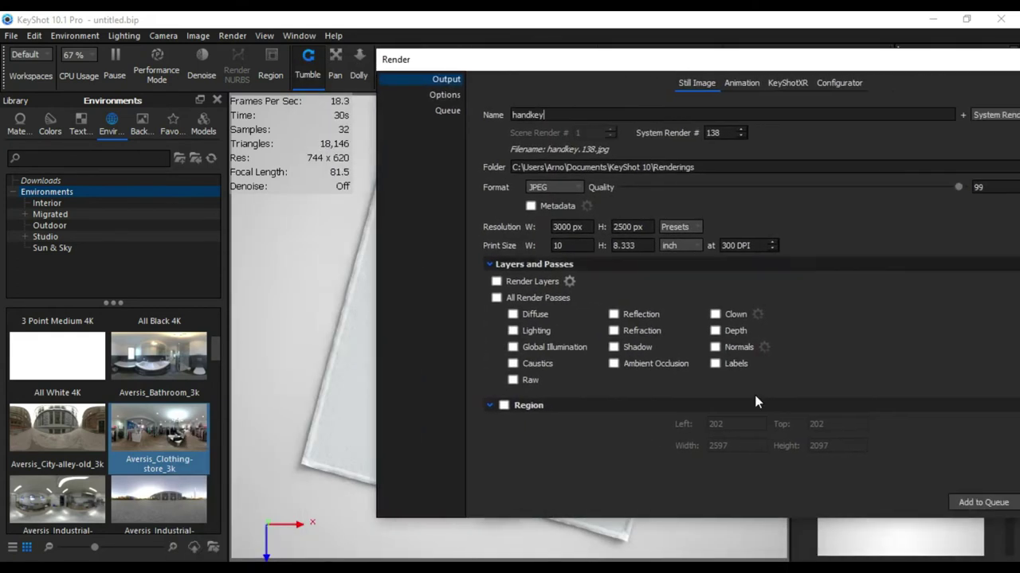
{"action": "left_click_drag", "start_coordinate": [614, 57], "coordinate": [651, 67]}
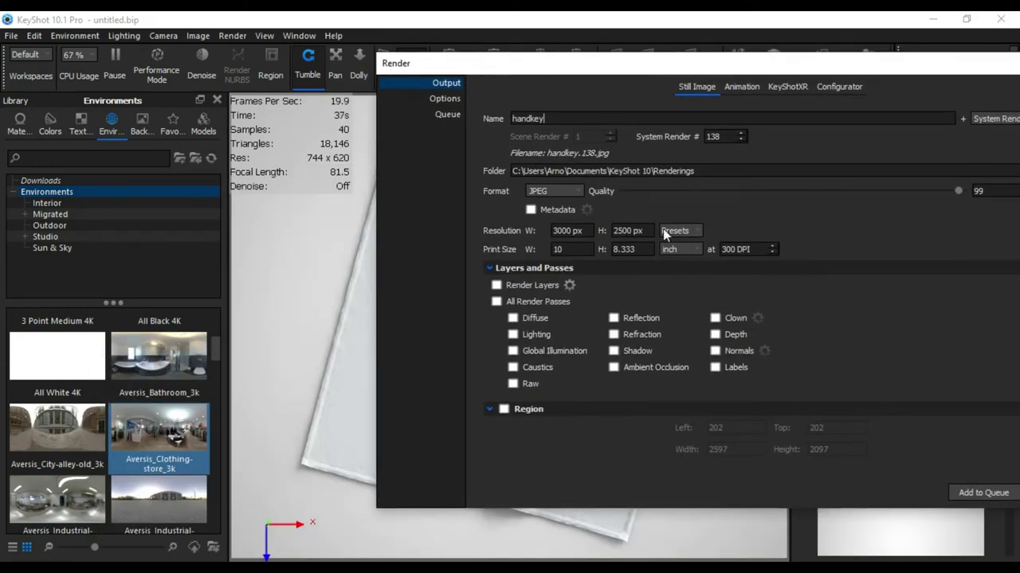
{"action": "left_click_drag", "start_coordinate": [728, 69], "coordinate": [660, 79]}
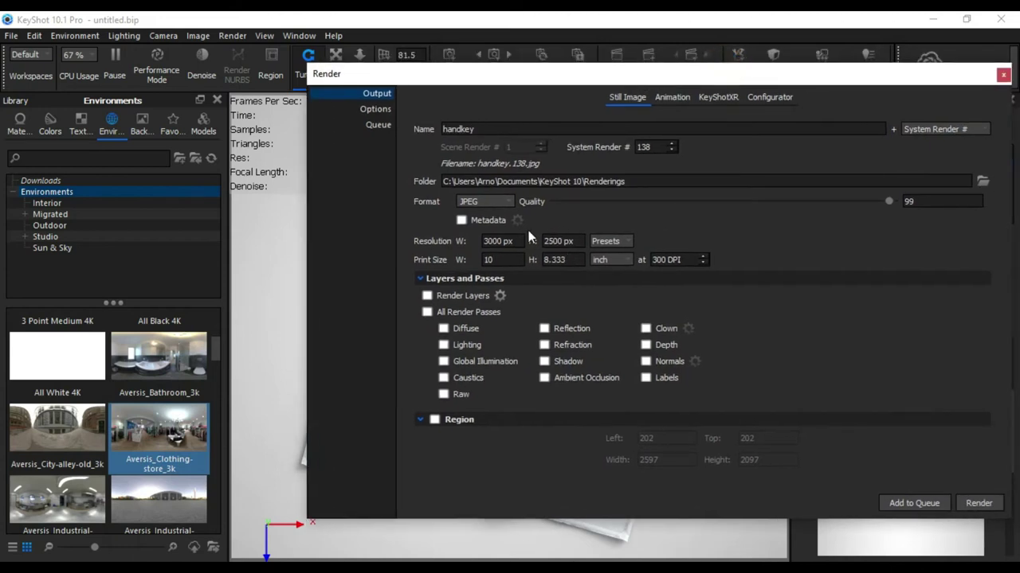
{"action": "left_click", "coordinate": [496, 203]}
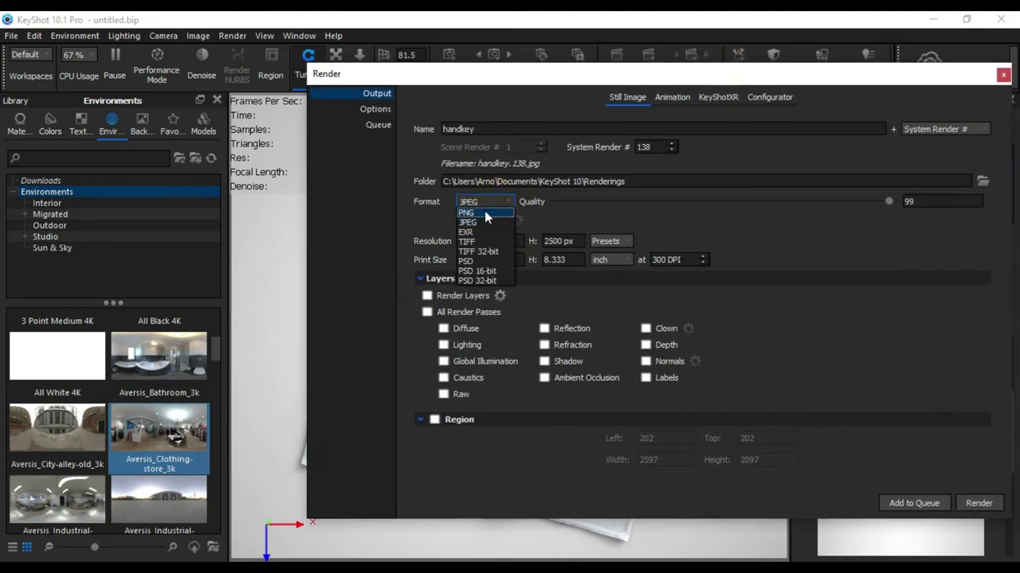
{"action": "left_click", "coordinate": [484, 210]}
Enable the Clown and Normals render passes.
{"action": "left_click_drag", "start_coordinate": [711, 73], "coordinate": [681, 351]}
{"action": "left_click_drag", "start_coordinate": [667, 406], "coordinate": [818, 54]}
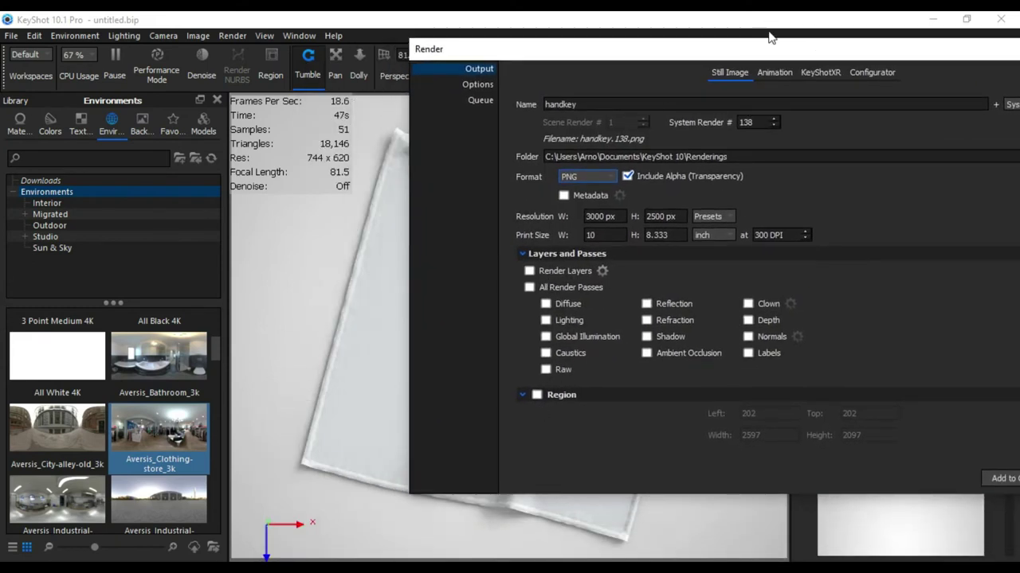
{"action": "left_click_drag", "start_coordinate": [772, 49], "coordinate": [657, 511]}
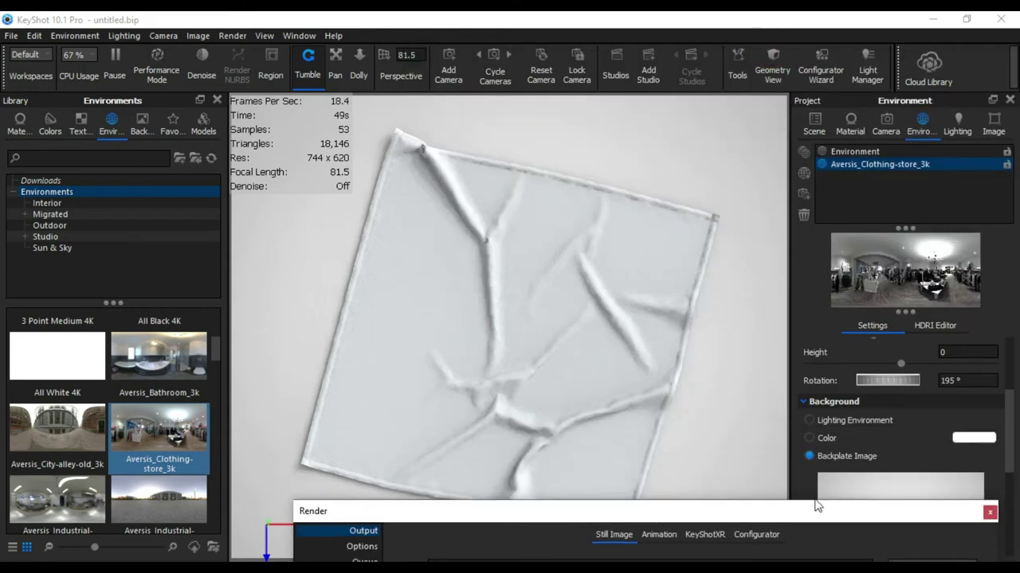
{"action": "left_click_drag", "start_coordinate": [808, 503], "coordinate": [796, 60]}
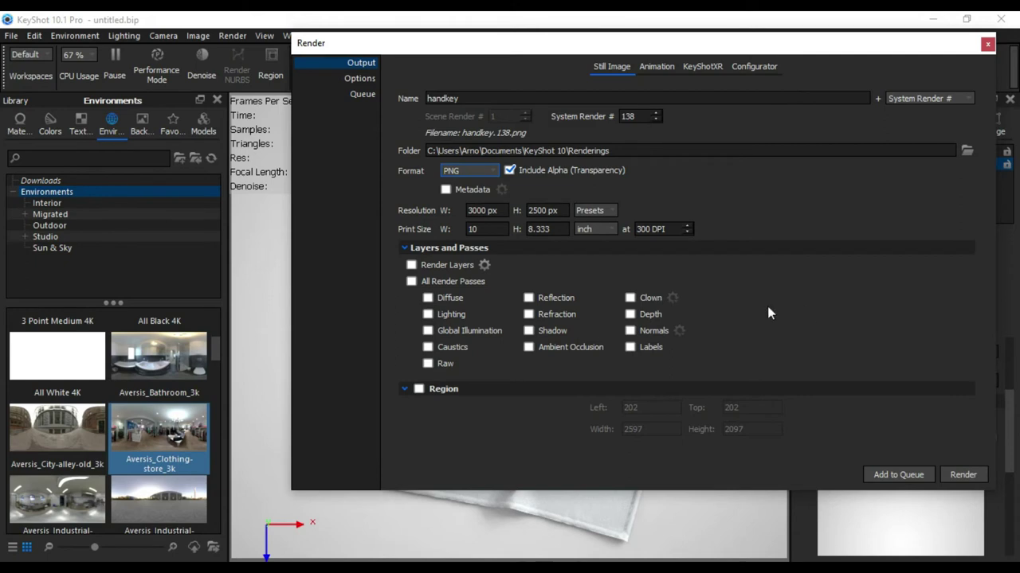
{"action": "left_click", "coordinate": [629, 300]}
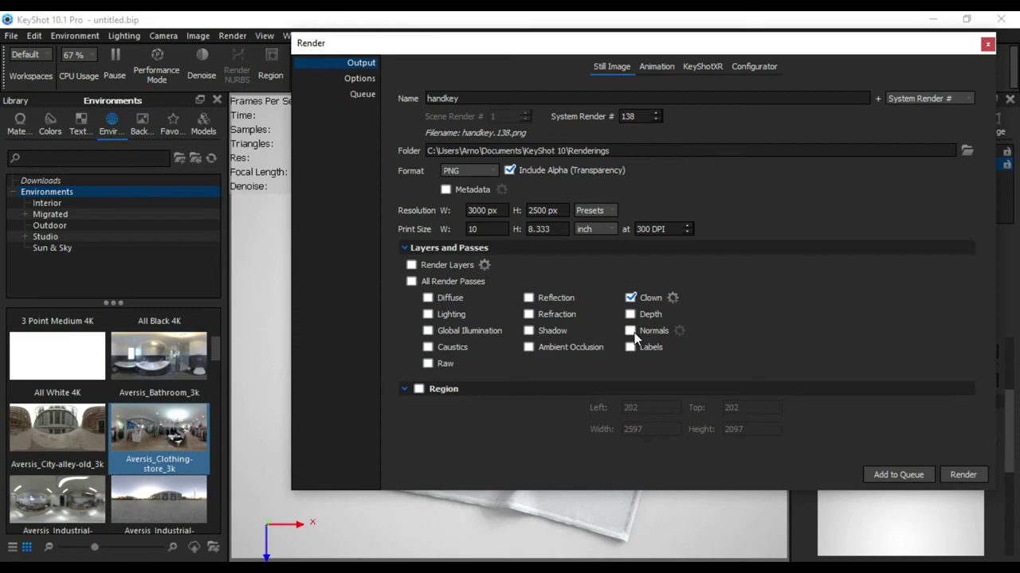
{"action": "mouse_move", "coordinate": [733, 41]}
{"action": "left_mouse_down"}
{"action": "mouse_move", "coordinate": [733, 198]}
{"action": "mouse_move", "coordinate": [736, 21]}
{"action": "left_mouse_up"}
{"action": "left_click", "coordinate": [634, 310]}
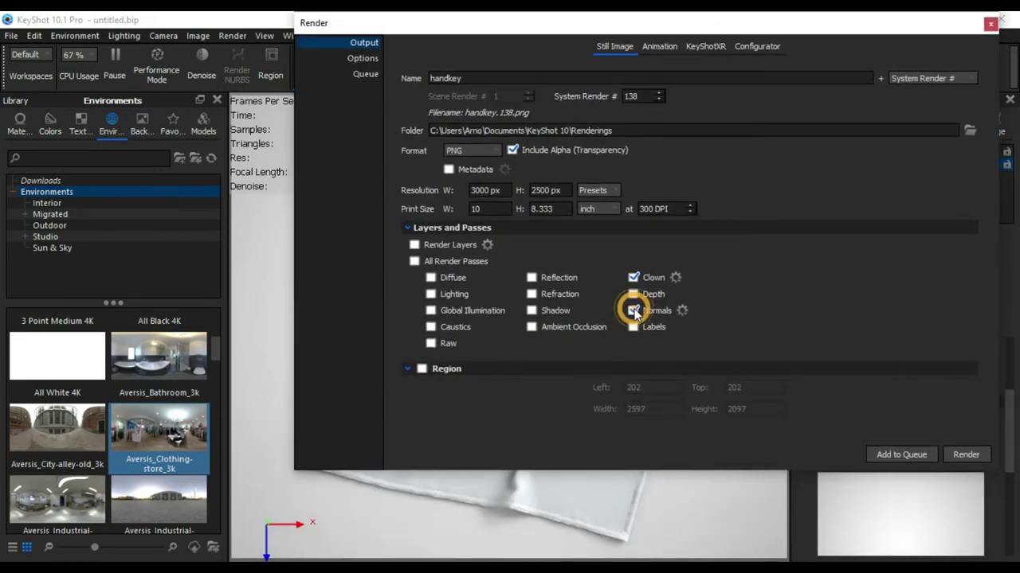
{"action": "left_click_drag", "start_coordinate": [608, 33], "coordinate": [620, 124]}
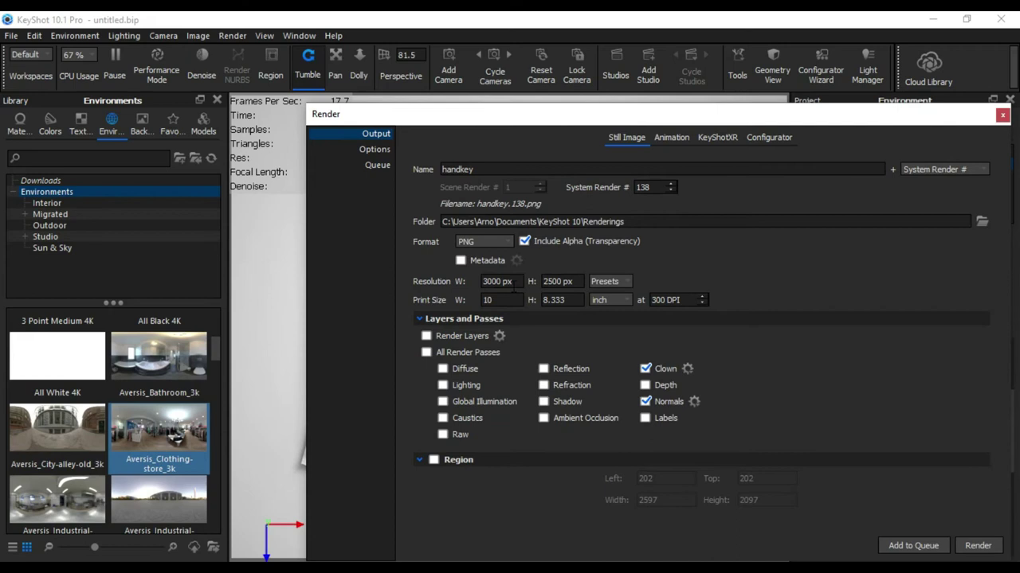
{"action": "left_click_drag", "start_coordinate": [704, 119], "coordinate": [727, 45]}
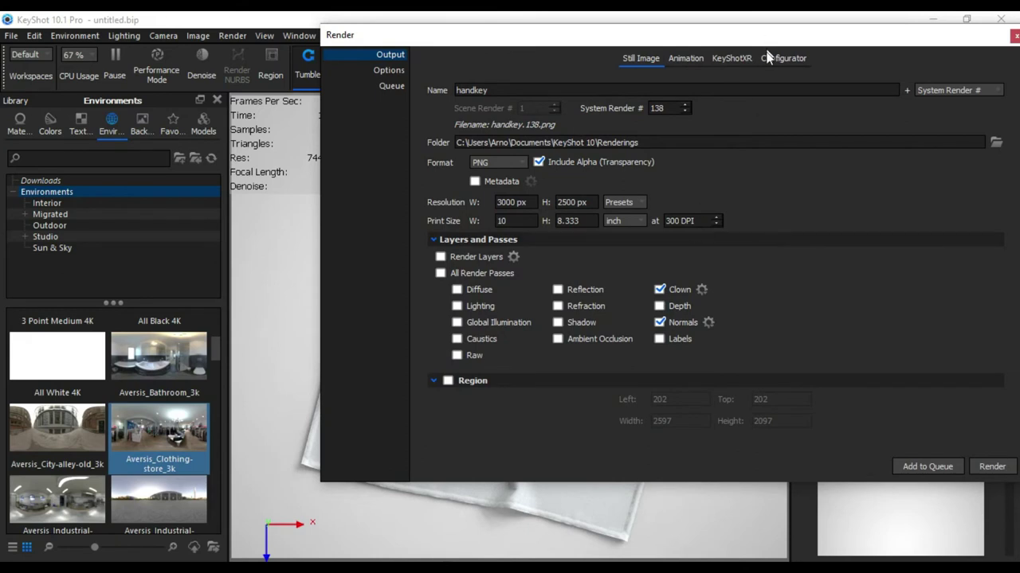
{"action": "left_click_drag", "start_coordinate": [766, 46], "coordinate": [731, 76]}
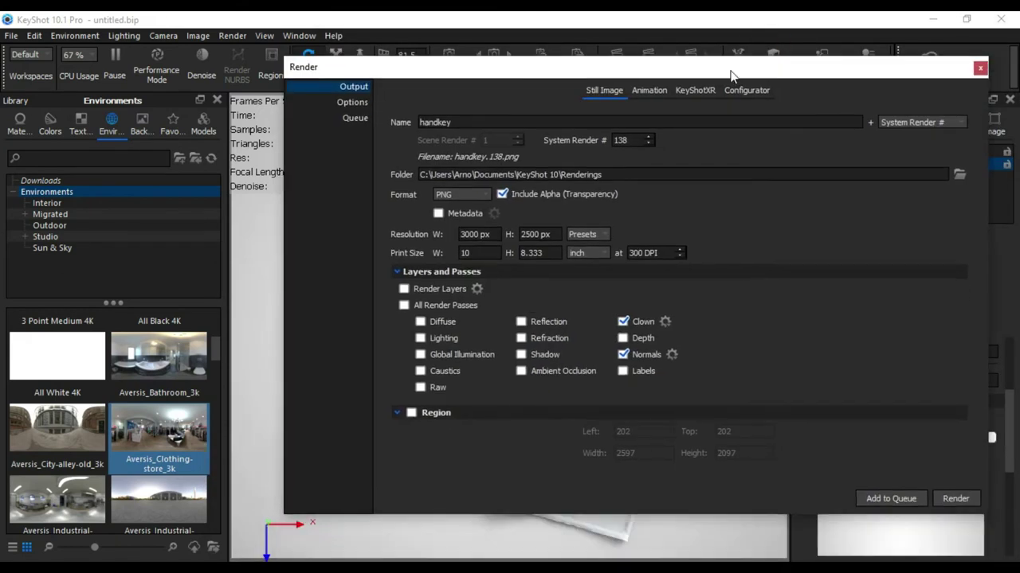
Lower the render samples to 300 in the render Options.
{"action": "left_click", "coordinate": [352, 103]}
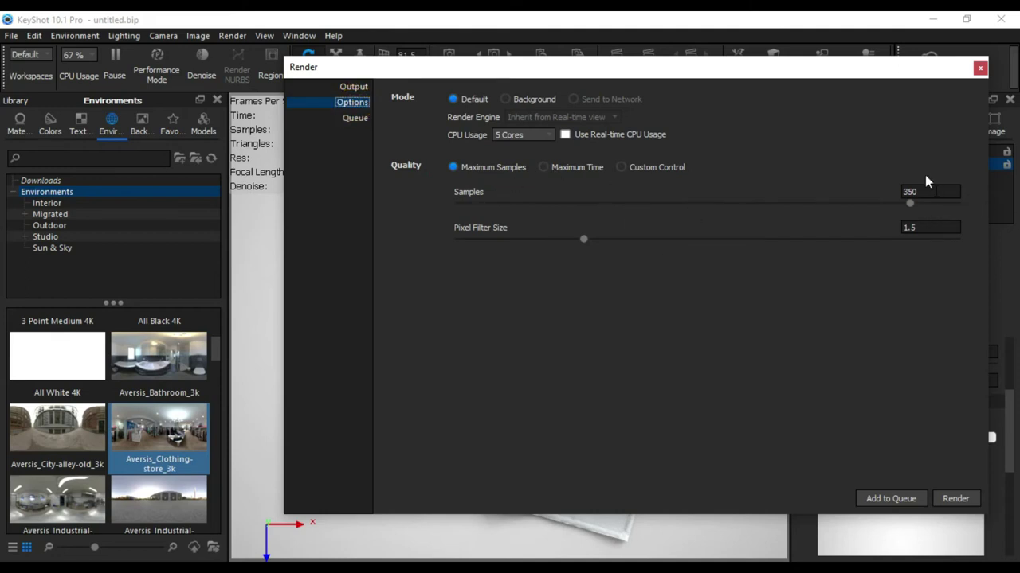
{"action": "left_click_drag", "start_coordinate": [807, 71], "coordinate": [787, 85]}
{"action": "left_click", "coordinate": [901, 203]}
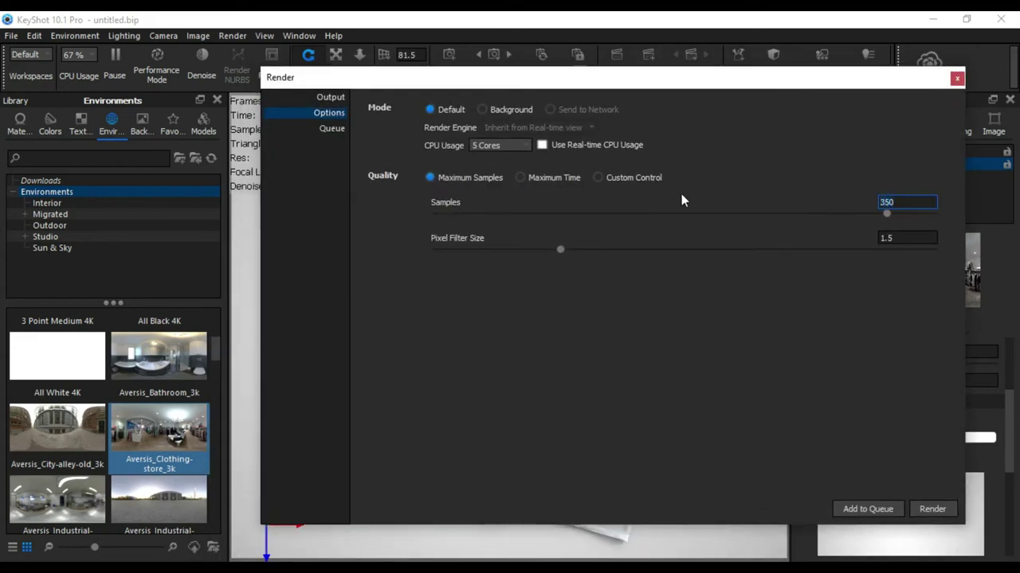
{"action": "type", "text": "300"}
{"action": "left_click_drag", "start_coordinate": [652, 80], "coordinate": [682, 90]}
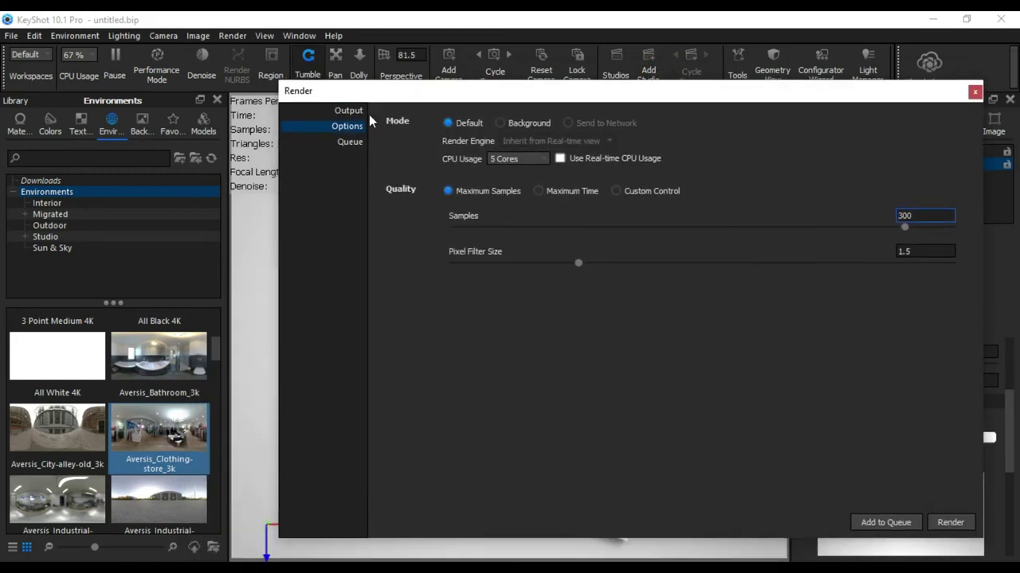
Render handkey.138.png at 3000 × 2500 using the current, unsaved camera view.
{"action": "left_click", "coordinate": [951, 524]}
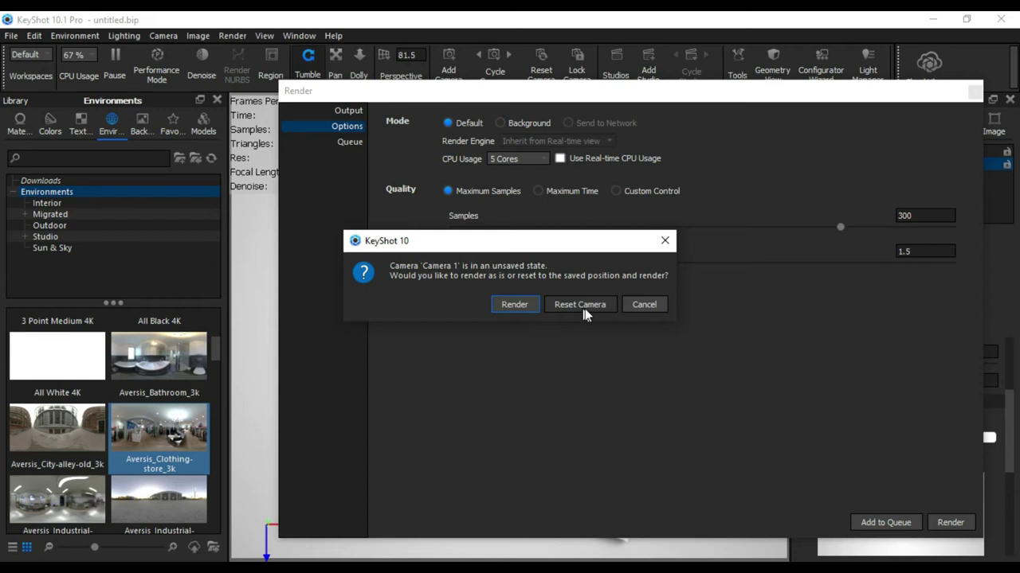
{"action": "left_click", "coordinate": [516, 305]}
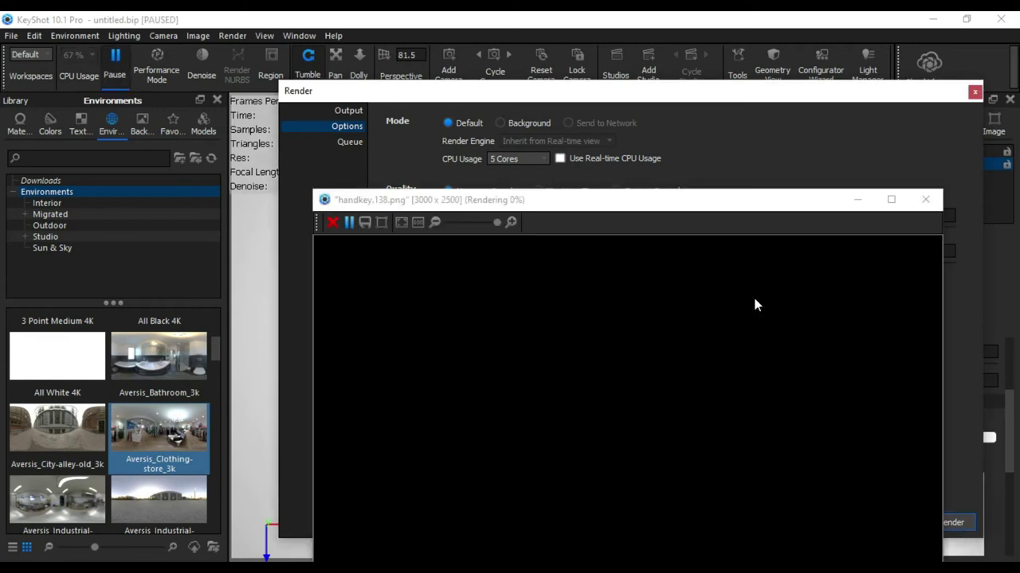
{"action": "left_click_drag", "start_coordinate": [699, 189], "coordinate": [666, 41]}
{"action": "scroll", "coordinate": [615, 363], "scroll_direction": "down", "scroll_amount": 3}
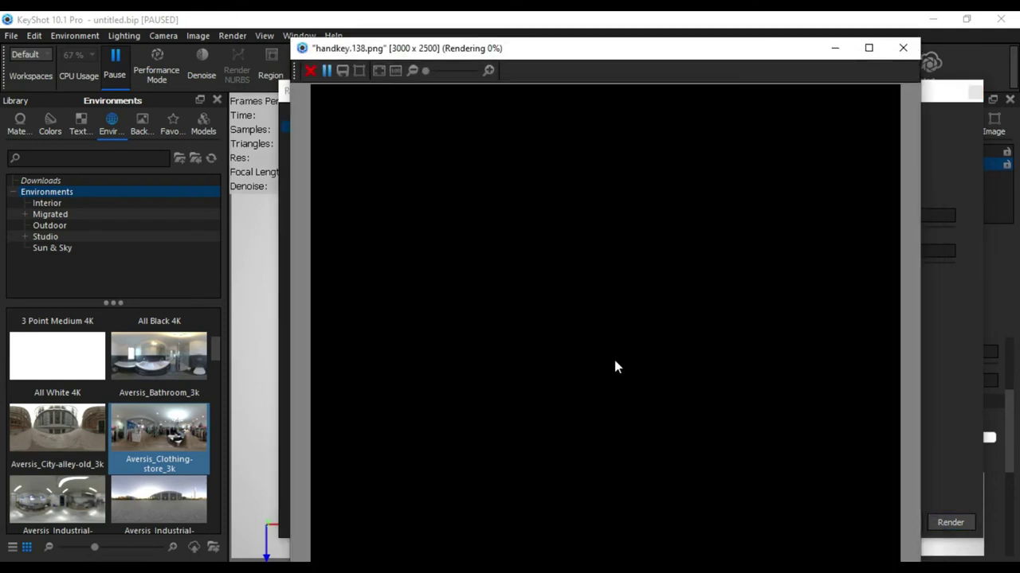
{"action": "left_click_drag", "start_coordinate": [599, 53], "coordinate": [601, 29]}
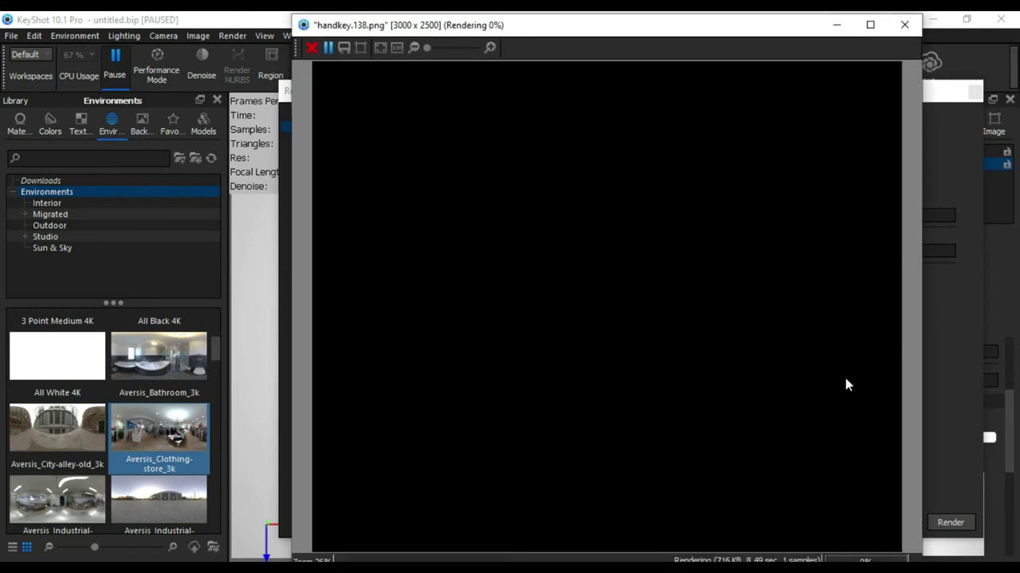
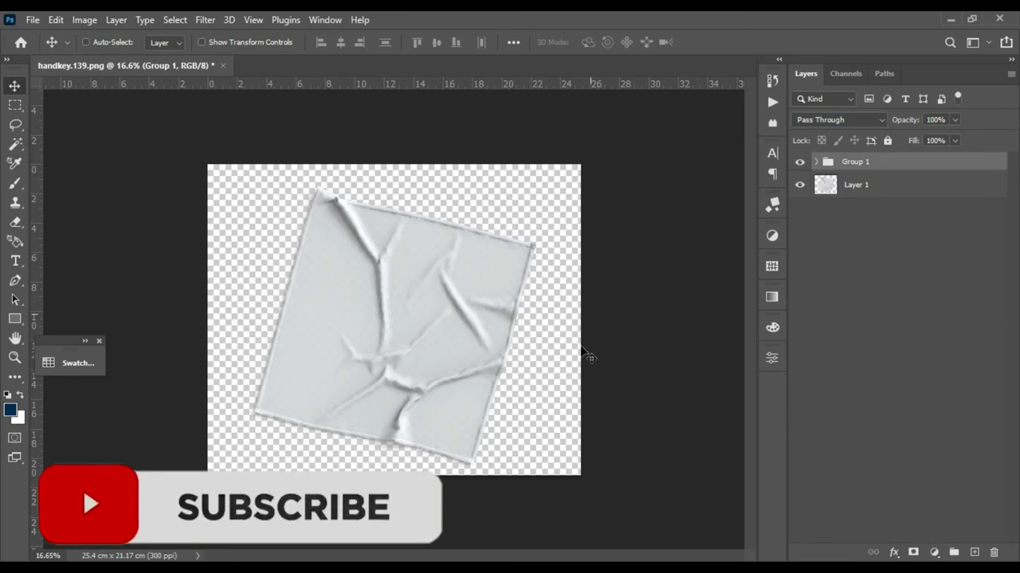
Show handkey.139_clown with handkey.139_normals hidden, then move it out of Group 1 above Layer 1.
{"action": "left_click", "coordinate": [816, 162]}
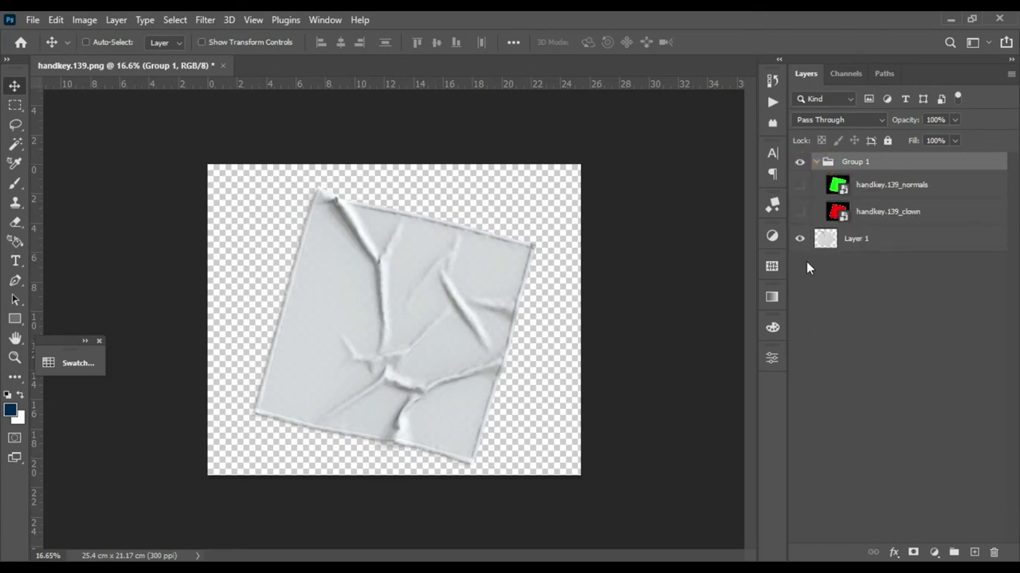
{"action": "left_click", "coordinate": [819, 239]}
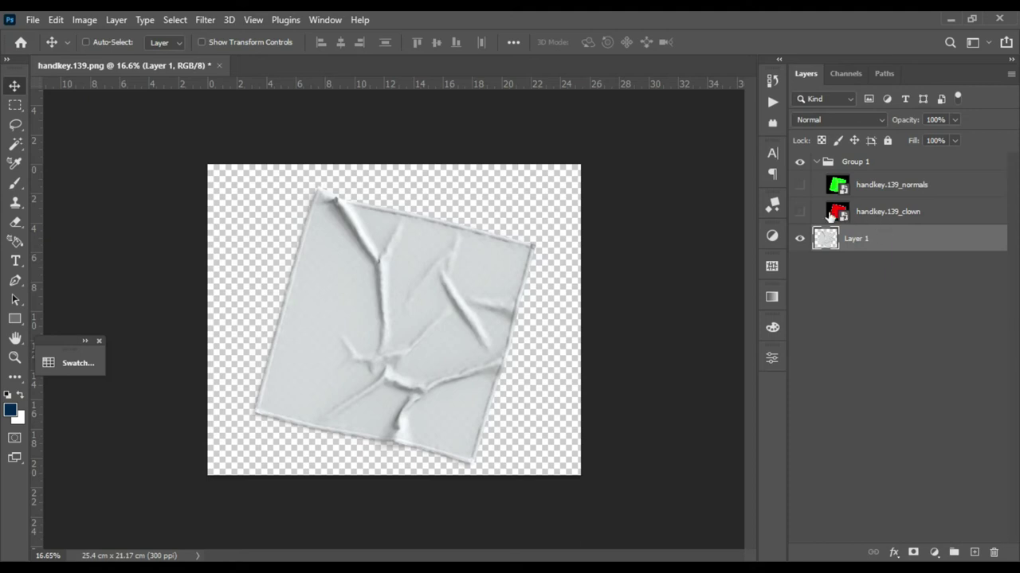
{"action": "left_click", "coordinate": [832, 215]}
{"action": "left_click", "coordinate": [799, 212]}
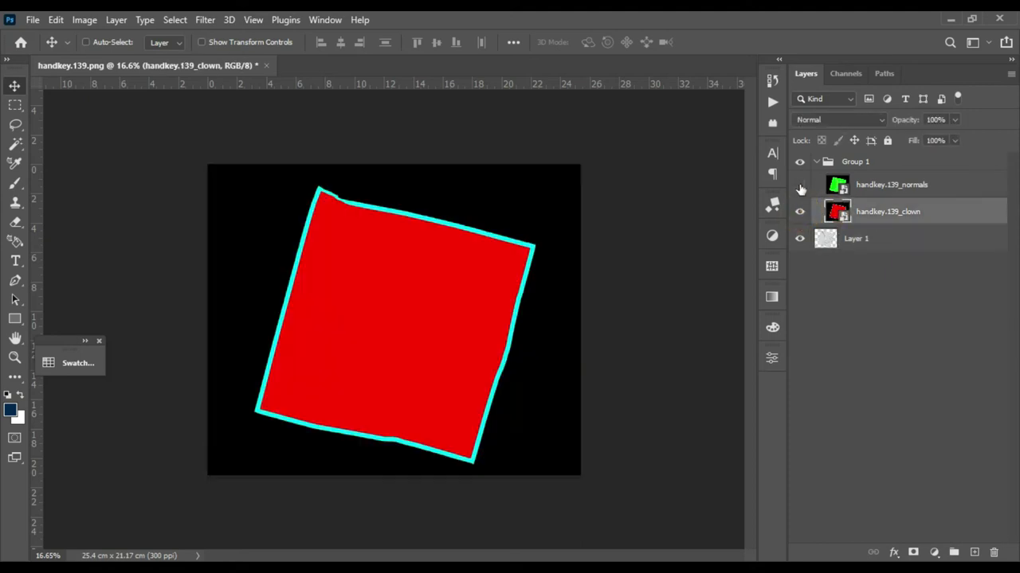
{"action": "left_click", "coordinate": [799, 186]}
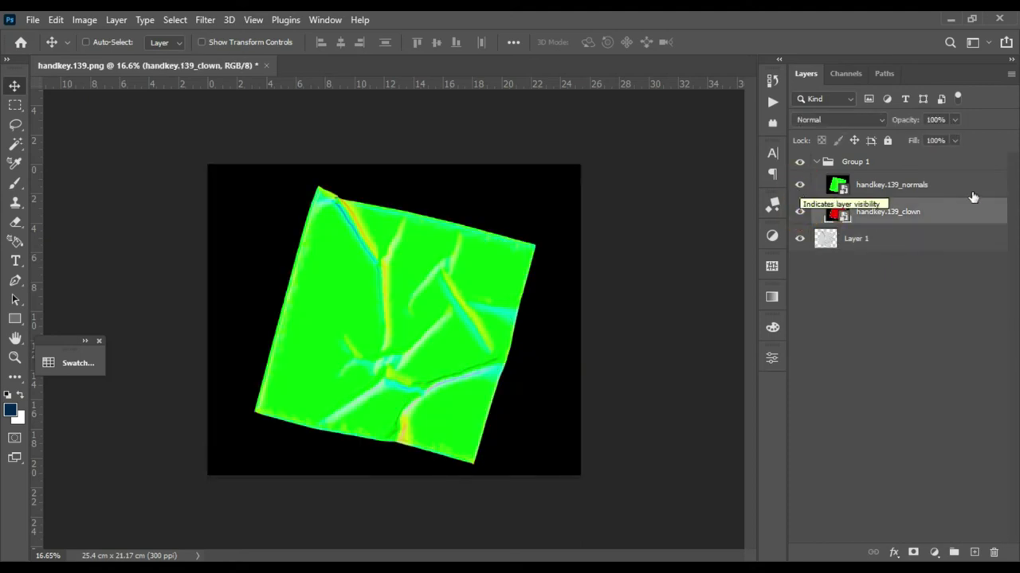
{"action": "left_click", "coordinate": [799, 185]}
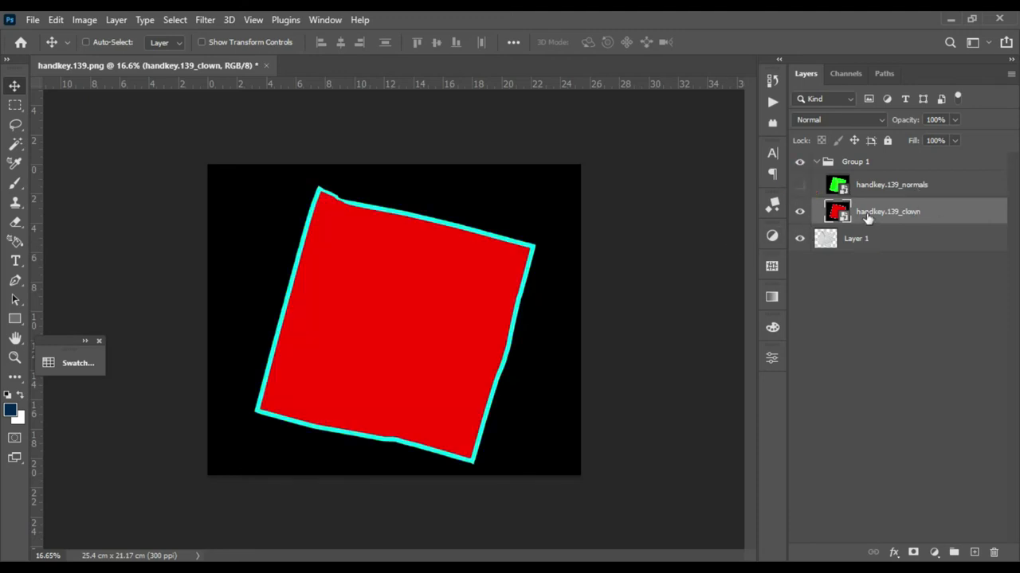
{"action": "left_click_drag", "start_coordinate": [874, 214], "coordinate": [843, 252]}
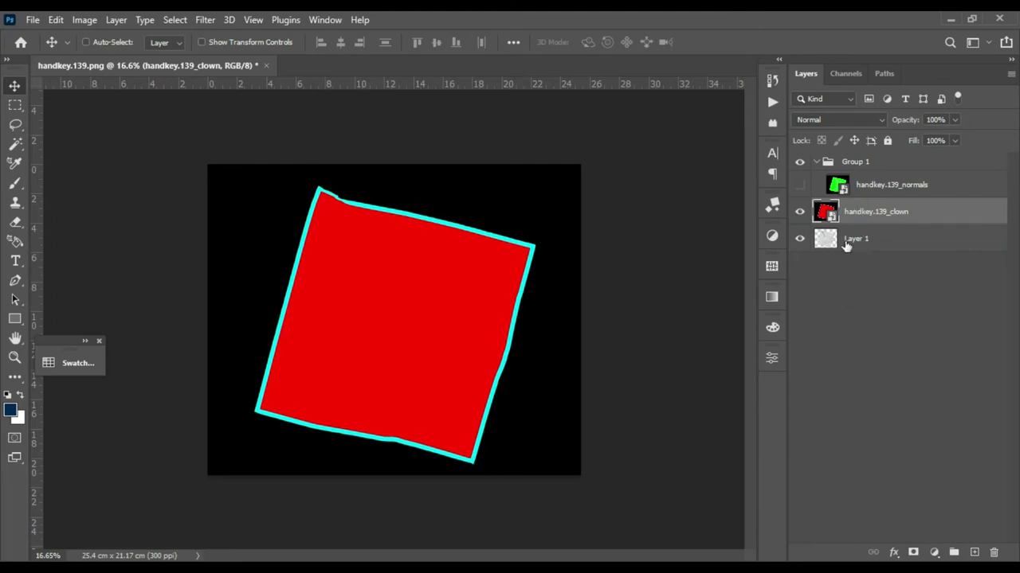
Collapse Group 1 and rename the handkey.139_clown layer to 'Selection'.
{"action": "left_click", "coordinate": [815, 163]}
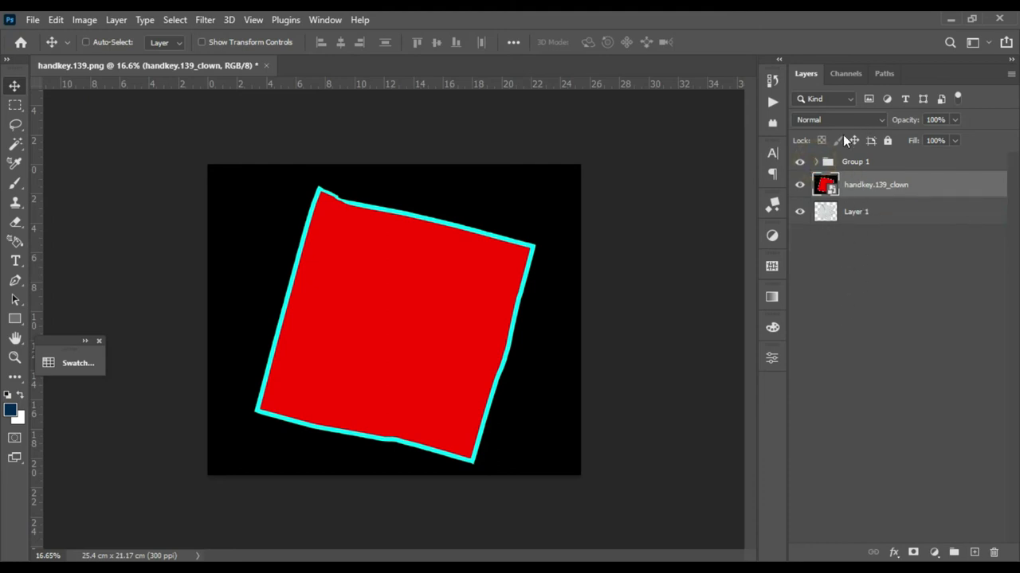
{"action": "double_click", "coordinate": [872, 189]}
{"action": "key", "text": "BackSpace"}
{"action": "type", "text": "Selection"}
{"action": "key", "text": "Return"}
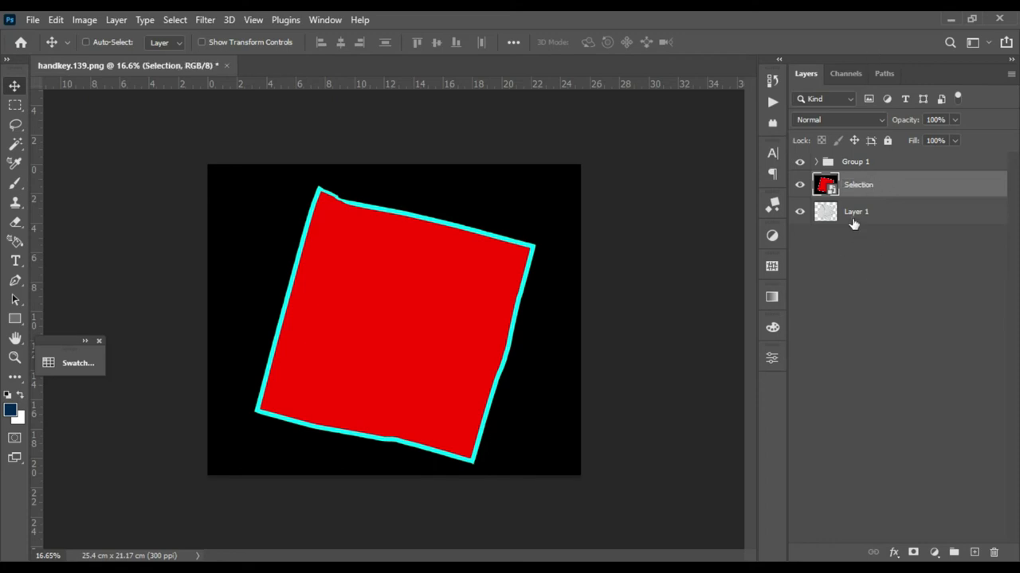
Rename Layer 1 to 'background' and hide the Selection layer to reveal the paper.
{"action": "left_click", "coordinate": [853, 223]}
{"action": "double_click", "coordinate": [856, 212]}
{"action": "type", "text": "background"}
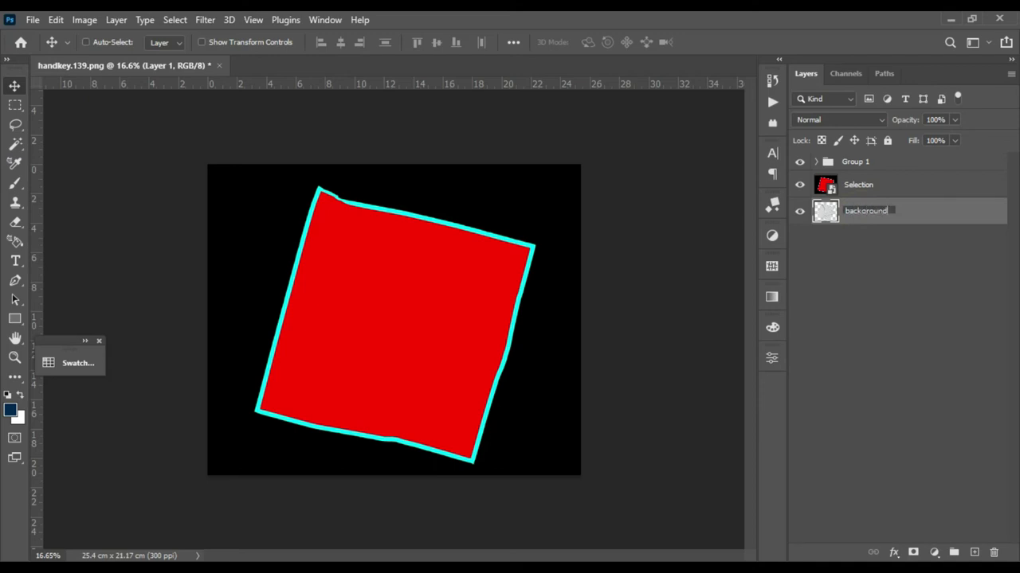
{"action": "key", "text": "Return"}
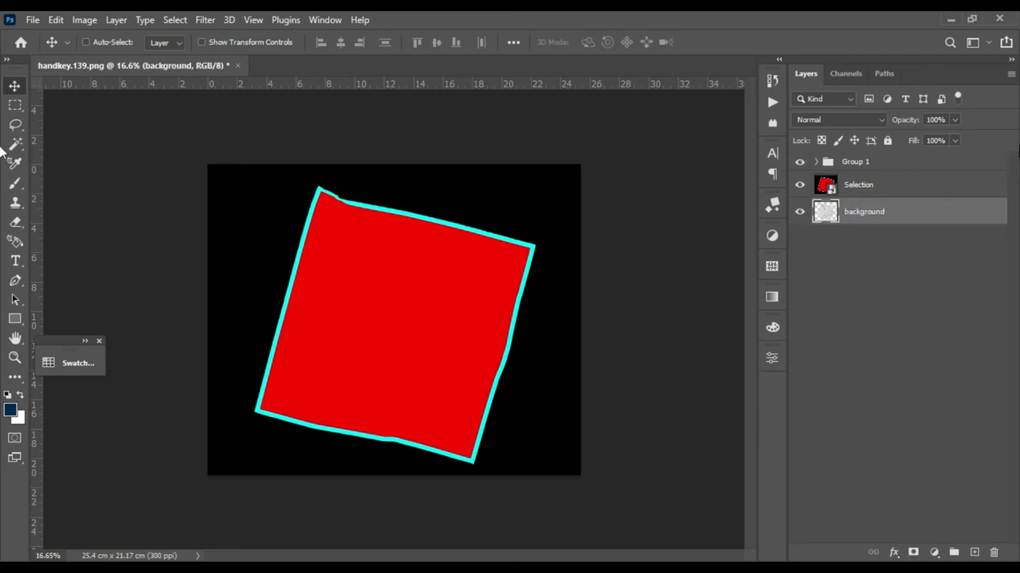
{"action": "left_click", "coordinate": [799, 185]}
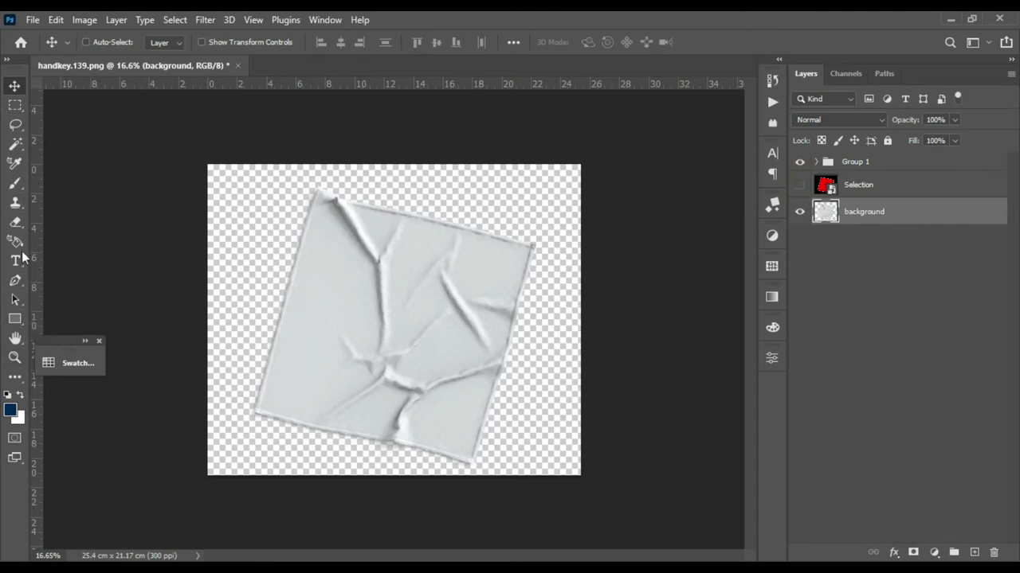
Draw a dark blue square rectangle over the crumpled paper.
{"action": "left_click", "coordinate": [14, 318]}
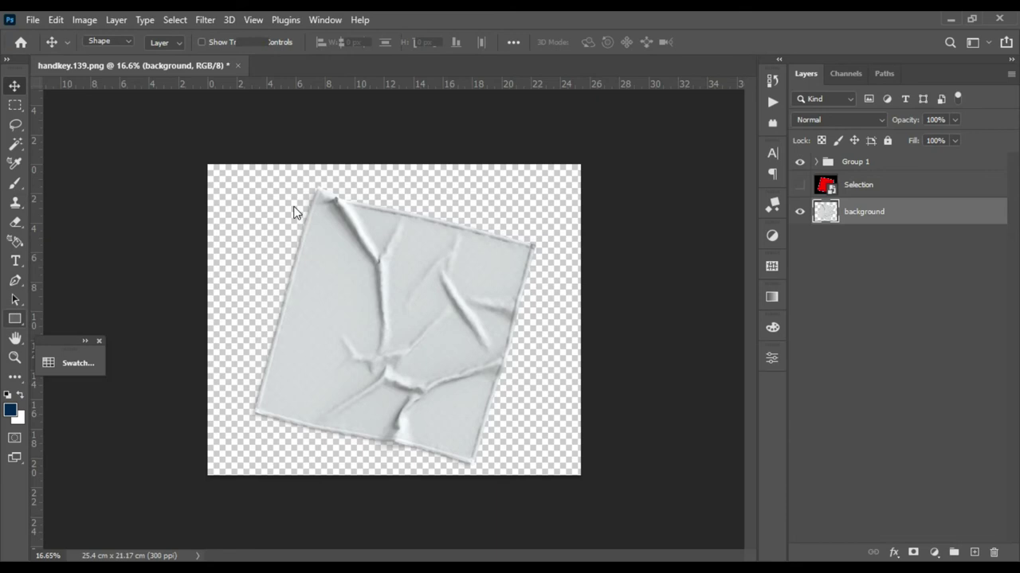
{"action": "left_click_drag", "start_coordinate": [316, 214], "coordinate": [587, 435]}
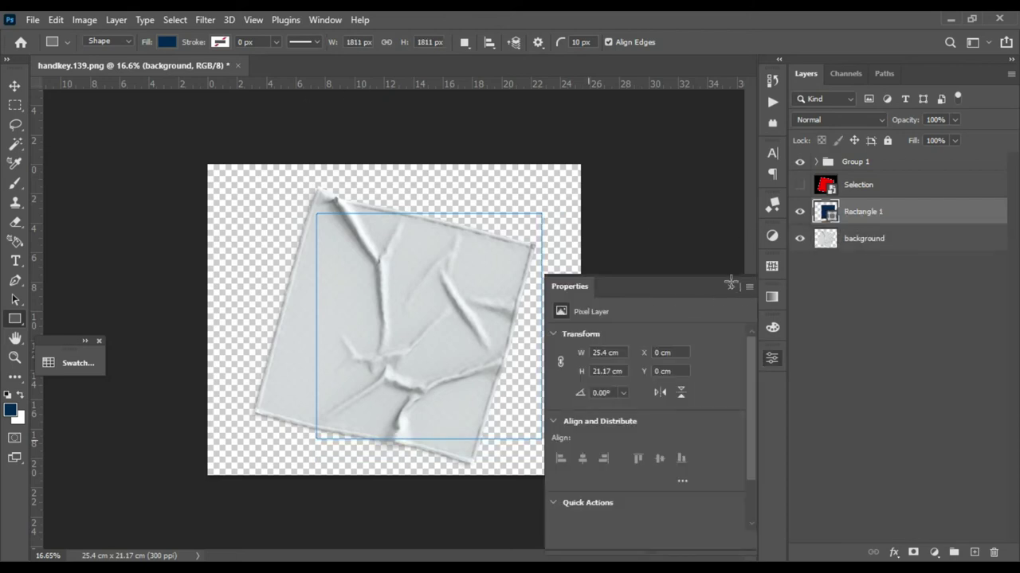
{"action": "left_click", "coordinate": [730, 289]}
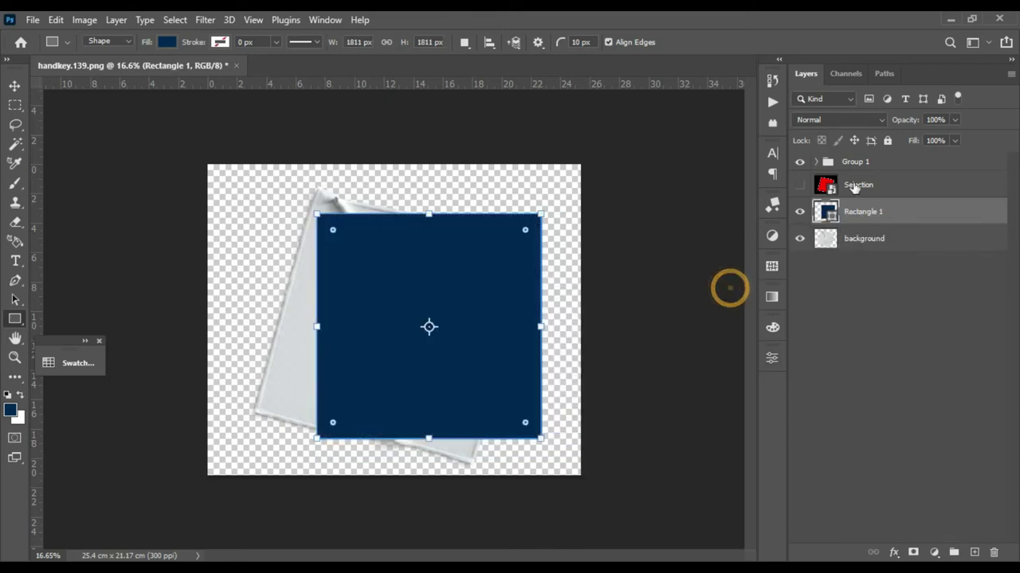
Convert Rectangle 1 to a smart object and set its opacity to 43%.
{"action": "right_click", "coordinate": [824, 215]}
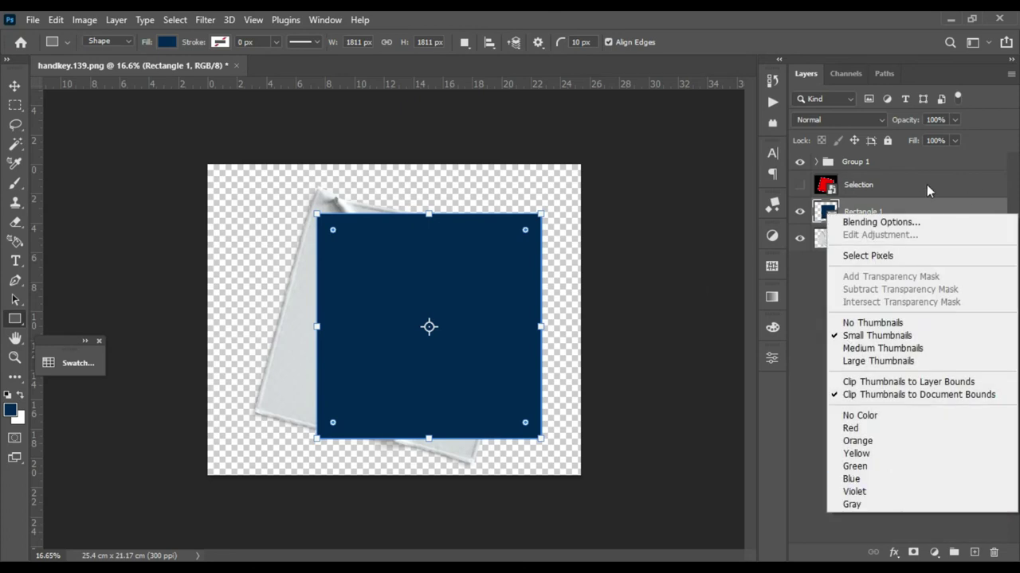
{"action": "left_click", "coordinate": [930, 215]}
{"action": "right_click", "coordinate": [931, 215]}
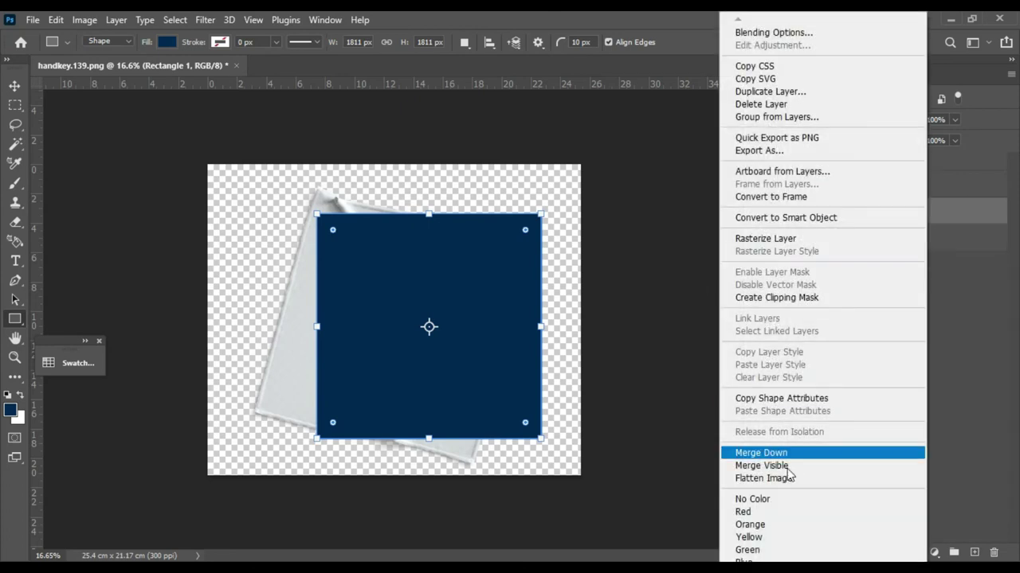
{"action": "left_click", "coordinate": [802, 222]}
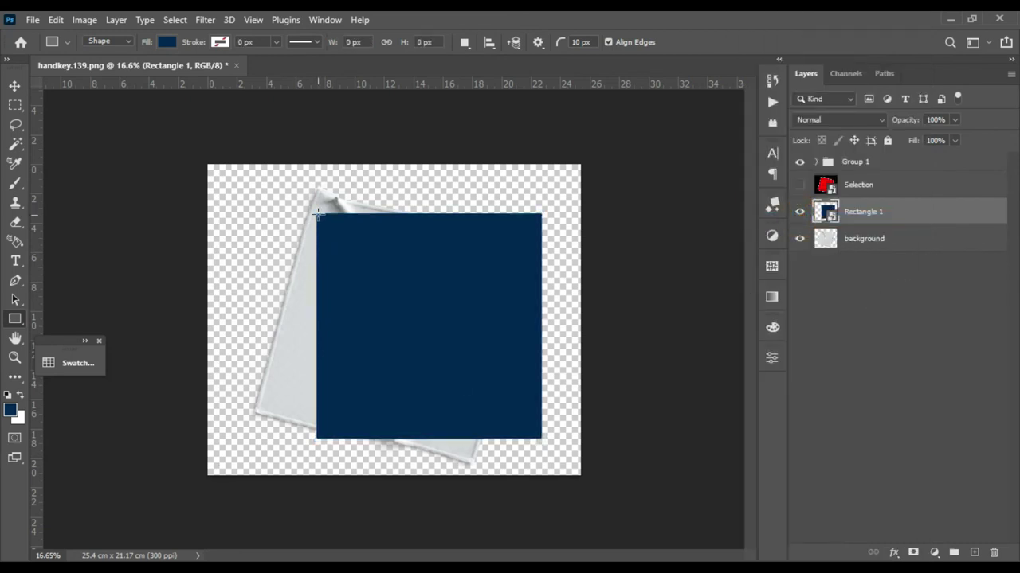
{"action": "left_click", "coordinate": [955, 117]}
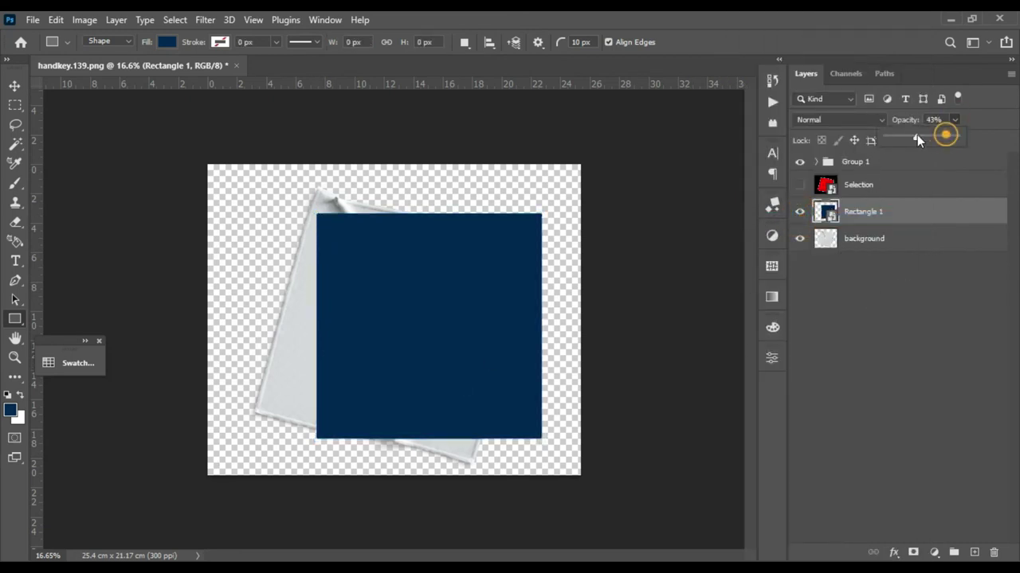
{"action": "left_click", "coordinate": [832, 211]}
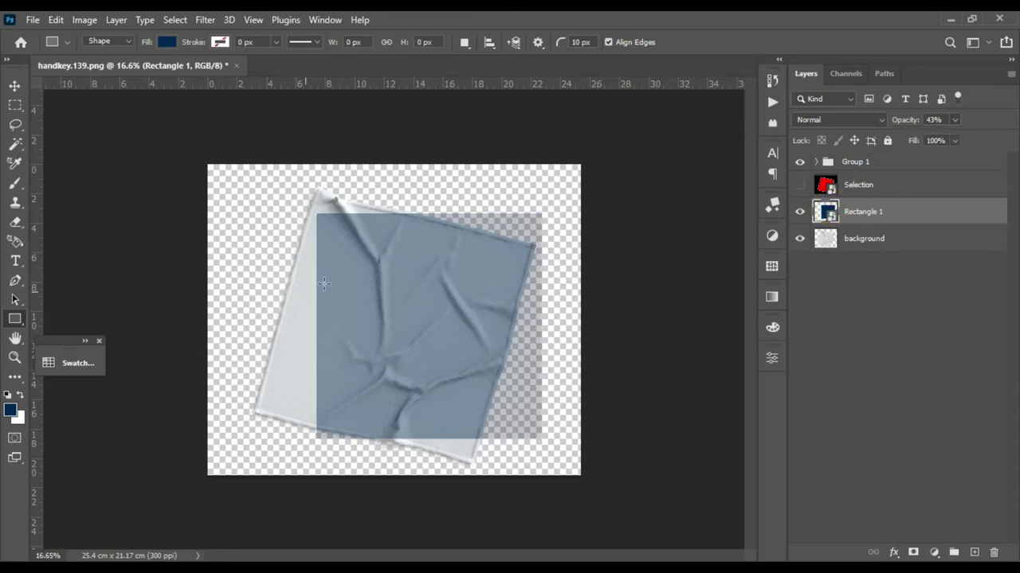
Free-transform the rectangle, shifting it left and rotating it about 14.7° to match the paper.
{"action": "key", "text": "ctrl+t"}
{"action": "mouse_move", "coordinate": [434, 325]}
{"action": "left_mouse_down"}
{"action": "mouse_move", "coordinate": [387, 313]}
{"action": "mouse_move", "coordinate": [428, 325]}
{"action": "left_mouse_up"}
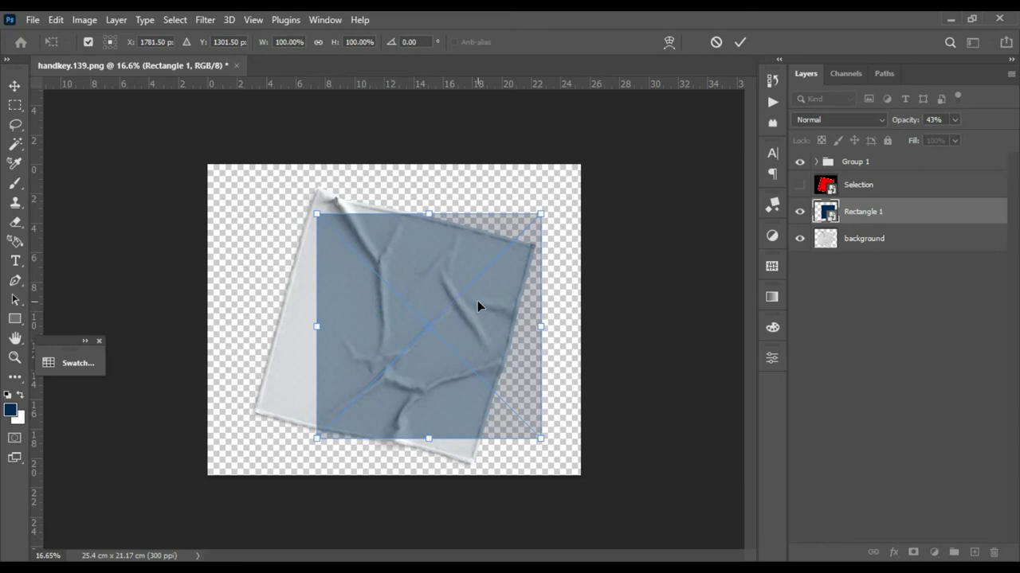
{"action": "left_click_drag", "start_coordinate": [481, 288], "coordinate": [445, 286]}
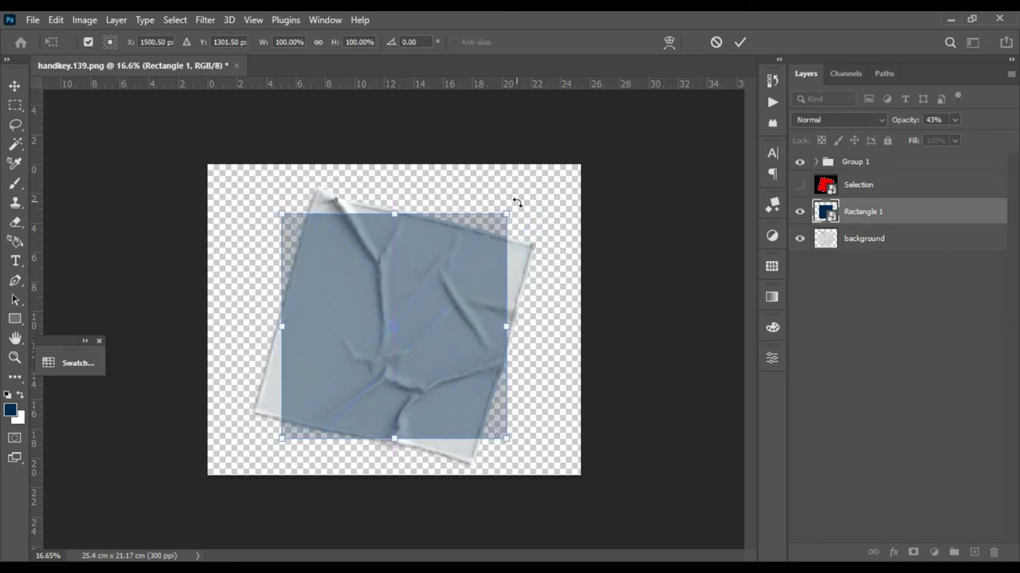
{"action": "left_click_drag", "start_coordinate": [518, 204], "coordinate": [539, 240]}
Pull each rectangle corner onto the matching corner of the tilted paper.
{"action": "left_click_drag", "start_coordinate": [258, 412], "coordinate": [253, 416]}
{"action": "left_click_drag", "start_coordinate": [531, 241], "coordinate": [543, 244]}
{"action": "left_click_drag", "start_coordinate": [308, 181], "coordinate": [312, 183]}
{"action": "left_click_drag", "start_coordinate": [540, 245], "coordinate": [541, 248]}
{"action": "left_click_drag", "start_coordinate": [478, 474], "coordinate": [475, 466]}
{"action": "left_click_drag", "start_coordinate": [256, 415], "coordinate": [254, 417]}
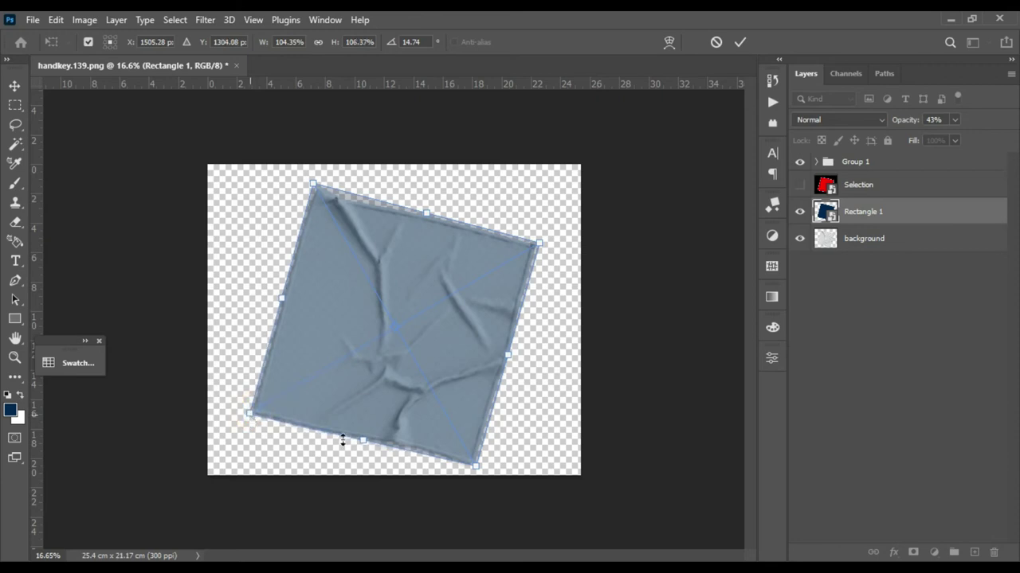
{"action": "left_click_drag", "start_coordinate": [474, 468], "coordinate": [471, 471]}
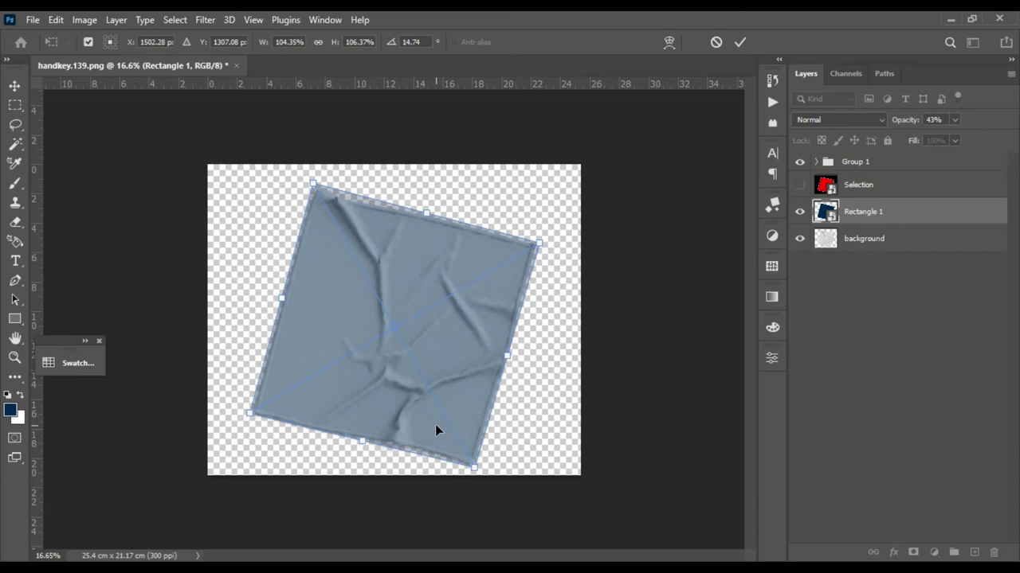
Zoom in and fine-tune the rectangle's top-left corner onto the paper.
{"action": "key", "text": "ctrl+plus"}
{"action": "key", "text": "ctrl+plus"}
{"action": "key", "text": "ctrl+plus"}
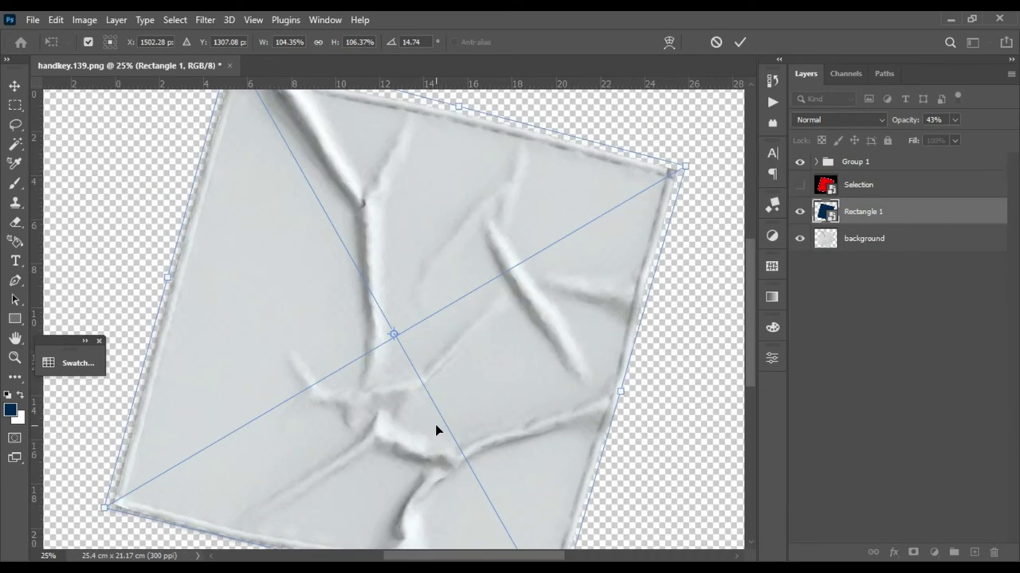
{"action": "left_click_drag", "start_coordinate": [553, 305], "coordinate": [478, 244]}
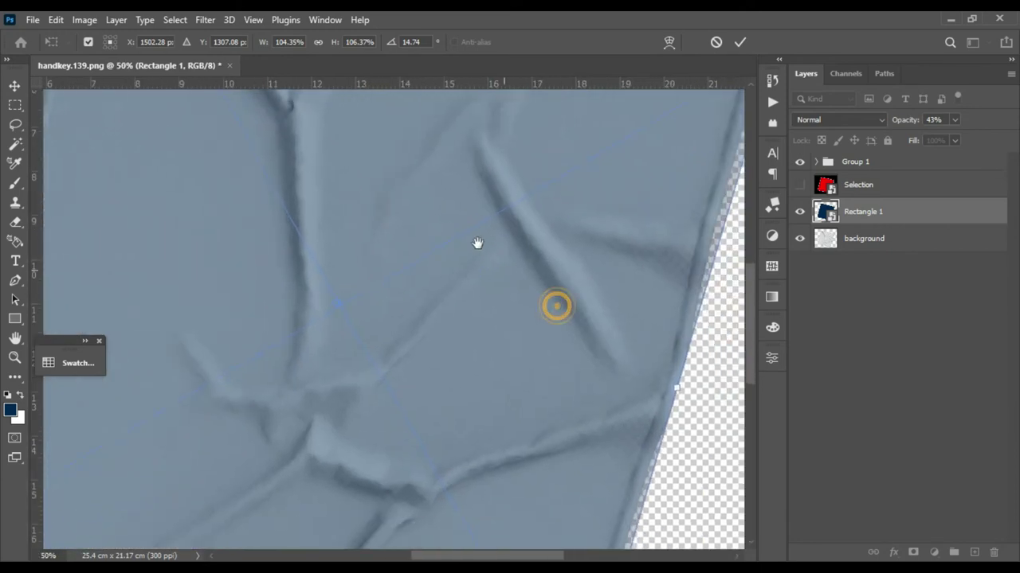
{"action": "scroll", "coordinate": [734, 295], "scroll_direction": "up", "scroll_amount": 5}
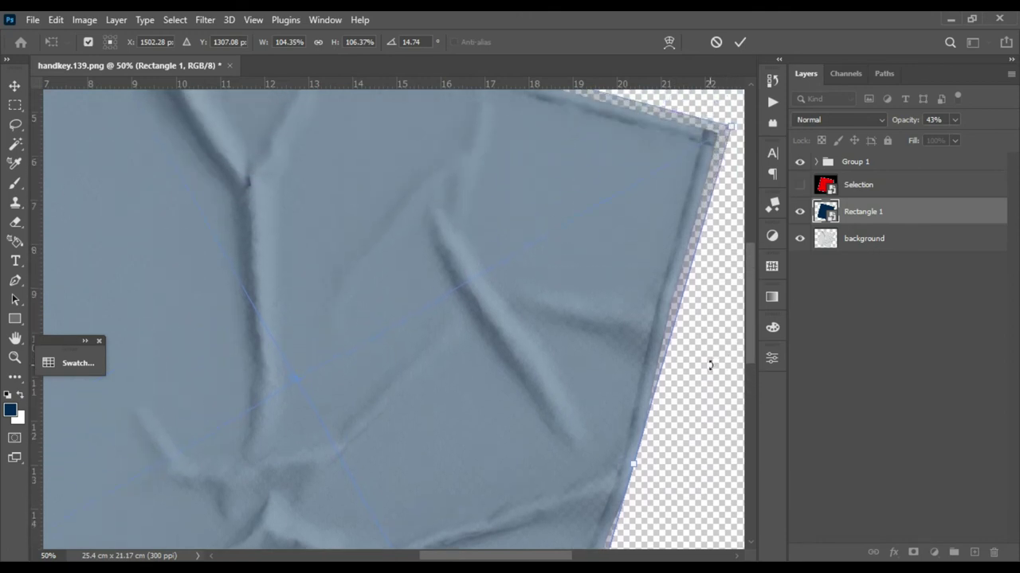
{"action": "scroll", "coordinate": [677, 438], "scroll_direction": "down", "scroll_amount": 2}
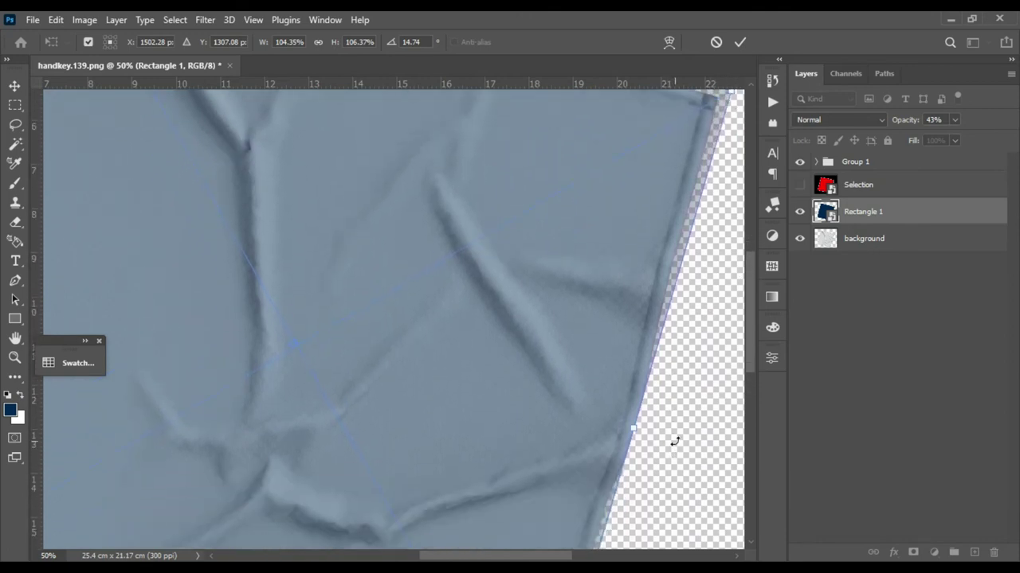
{"action": "scroll", "coordinate": [676, 409], "scroll_direction": "up", "scroll_amount": 4}
{"action": "left_click_drag", "start_coordinate": [238, 239], "coordinate": [442, 351]}
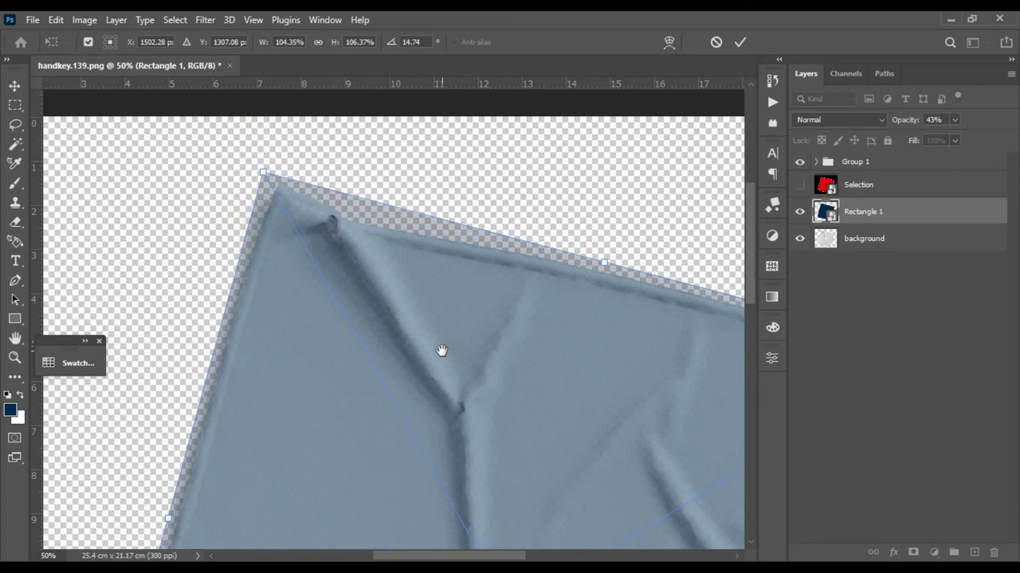
{"action": "left_click_drag", "start_coordinate": [264, 171], "coordinate": [273, 179]}
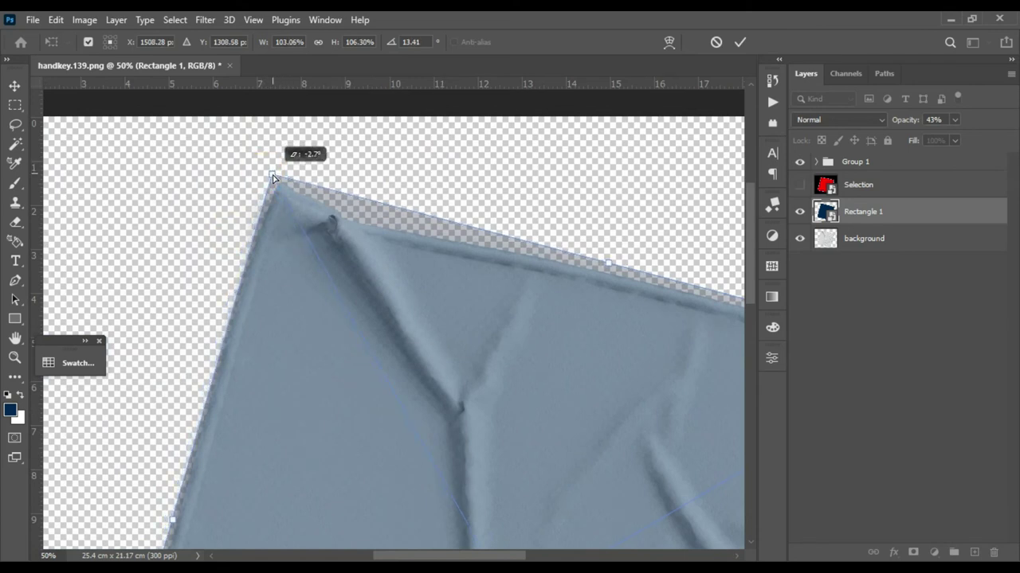
Rotate the fabric layer further from the bottom-left corner to about 14.75°.
{"action": "scroll", "coordinate": [310, 451], "scroll_direction": "down", "scroll_amount": 10}
{"action": "scroll", "coordinate": [319, 412], "scroll_direction": "left", "scroll_amount": 2}
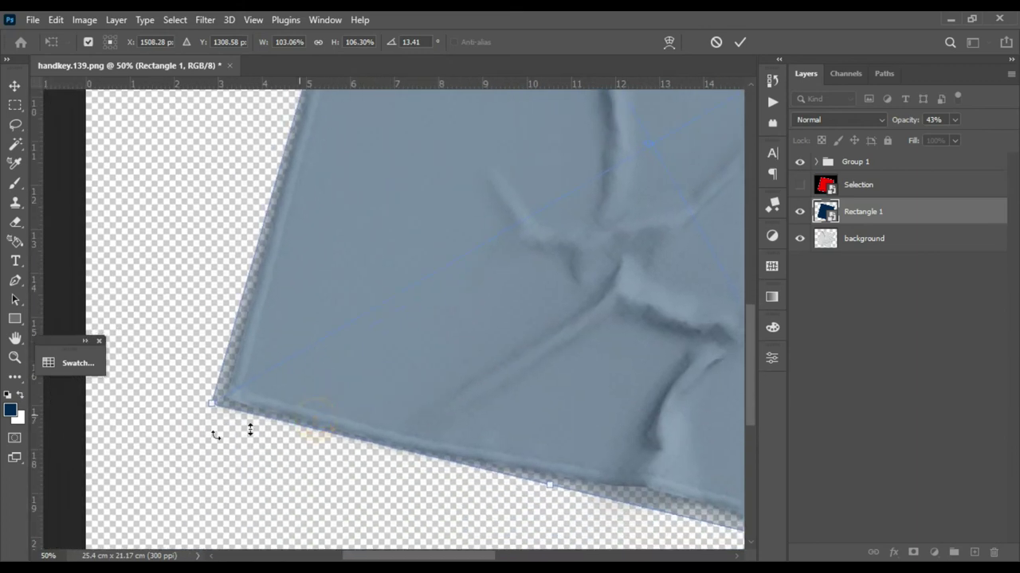
{"action": "left_click_drag", "start_coordinate": [215, 406], "coordinate": [253, 408]}
{"action": "scroll", "coordinate": [478, 359], "scroll_direction": "down", "scroll_amount": 3}
{"action": "scroll", "coordinate": [471, 321], "scroll_direction": "right", "scroll_amount": 6}
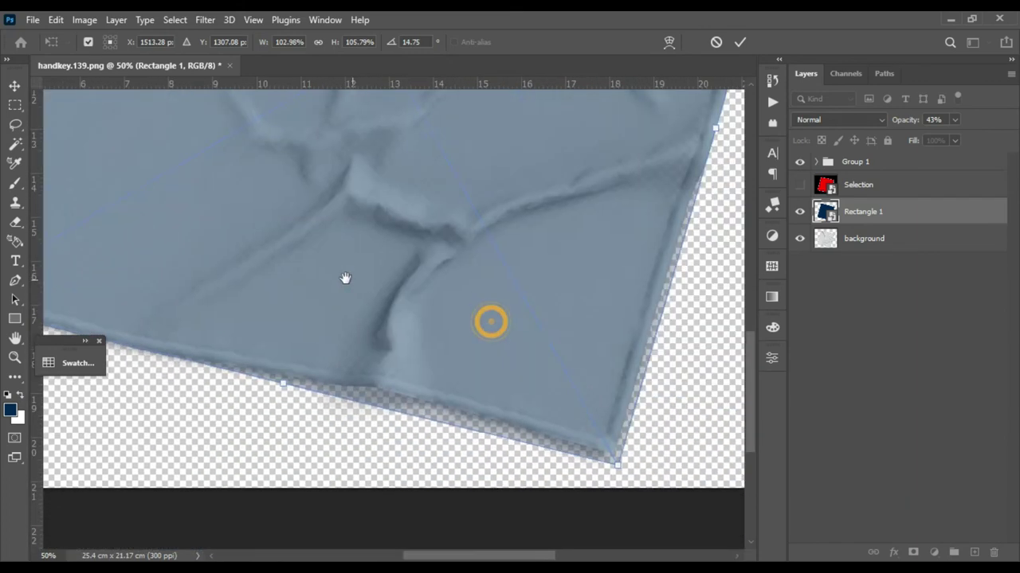
{"action": "scroll", "coordinate": [446, 319], "scroll_direction": "up", "scroll_amount": 10}
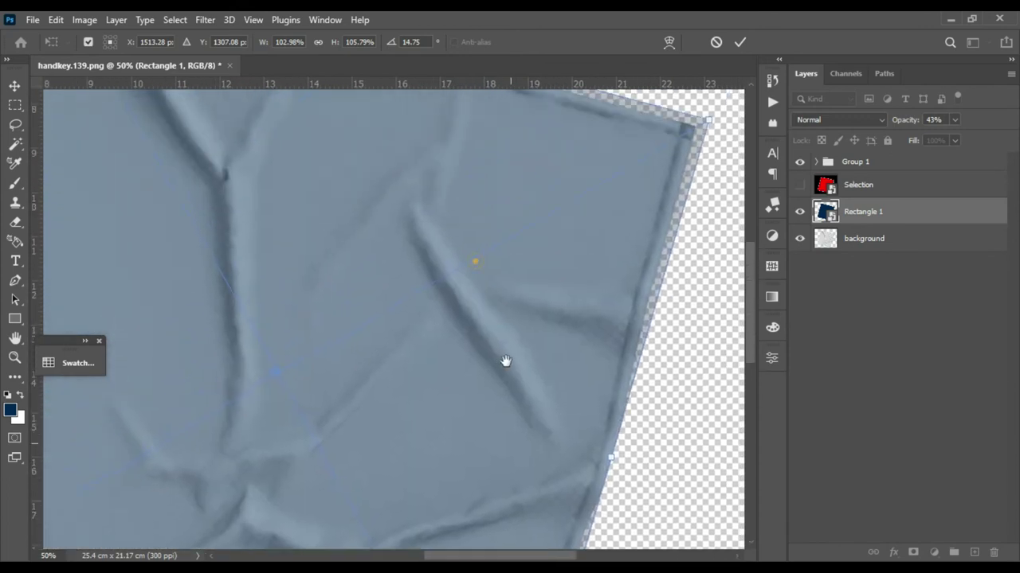
{"action": "scroll", "coordinate": [485, 330], "scroll_direction": "left", "scroll_amount": 2}
{"action": "left_click_drag", "start_coordinate": [490, 332], "coordinate": [627, 255]}
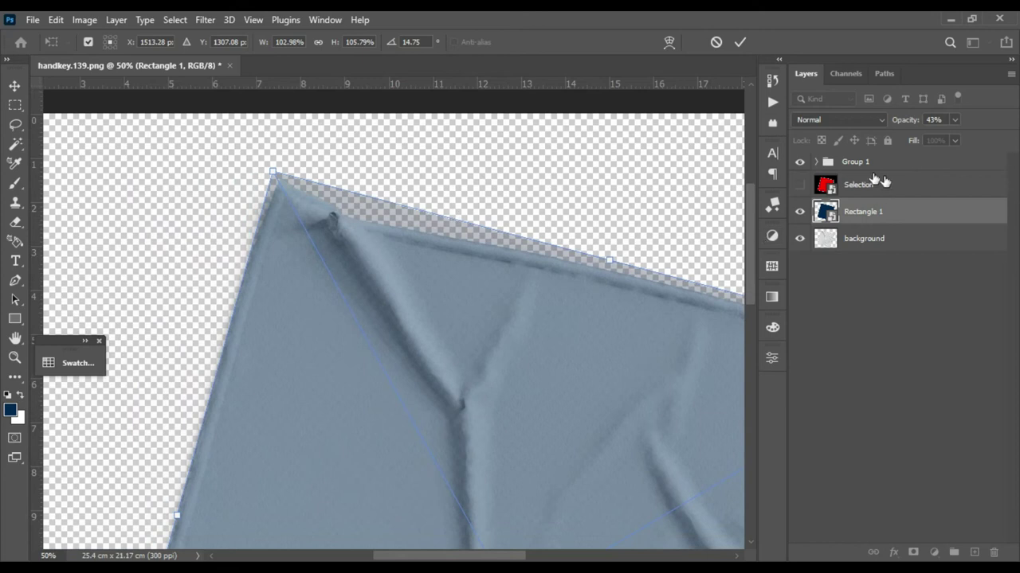
Commit the transform, set Rectangle 1 to 100% opacity, show Selection, and fit the image on screen.
{"action": "left_click", "coordinate": [740, 43]}
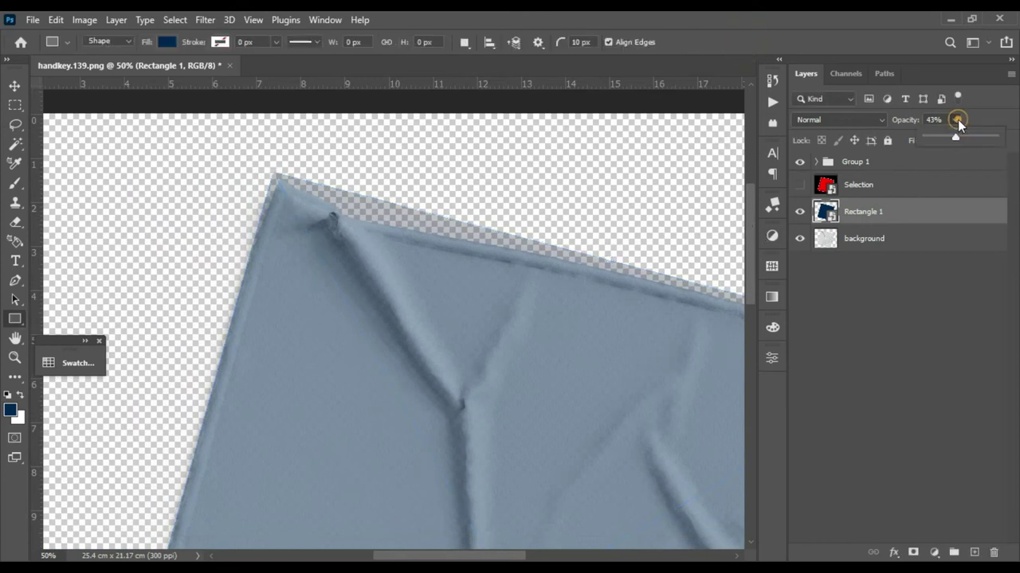
{"action": "left_click_drag", "start_coordinate": [954, 136], "coordinate": [988, 196]}
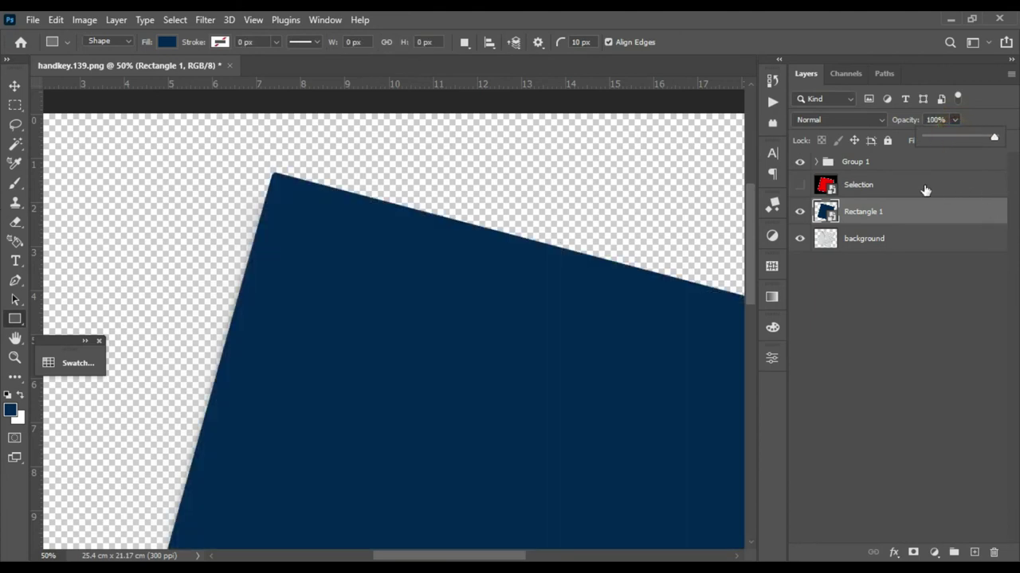
{"action": "left_click", "coordinate": [800, 188]}
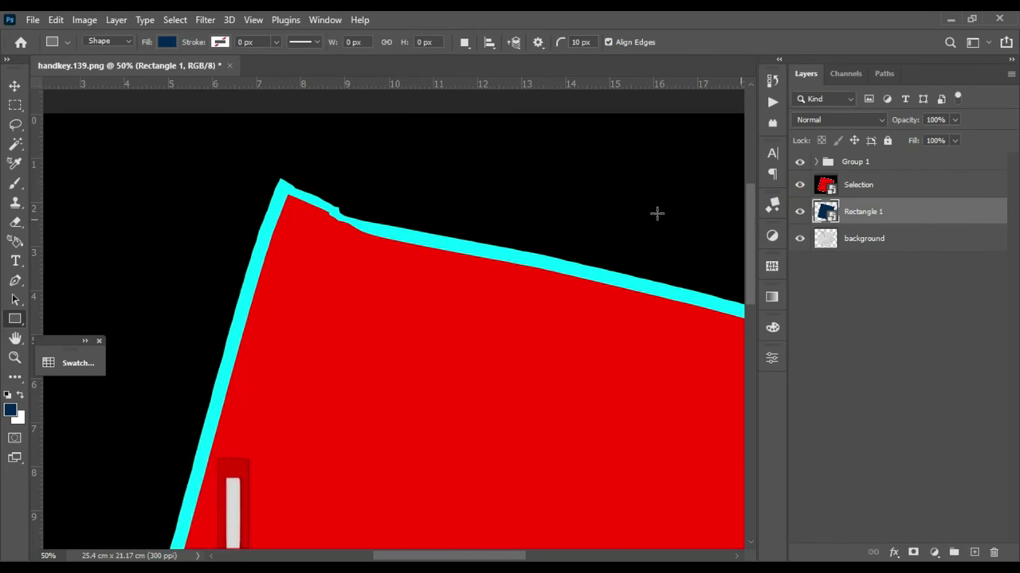
{"action": "key", "text": "ctrl+0"}
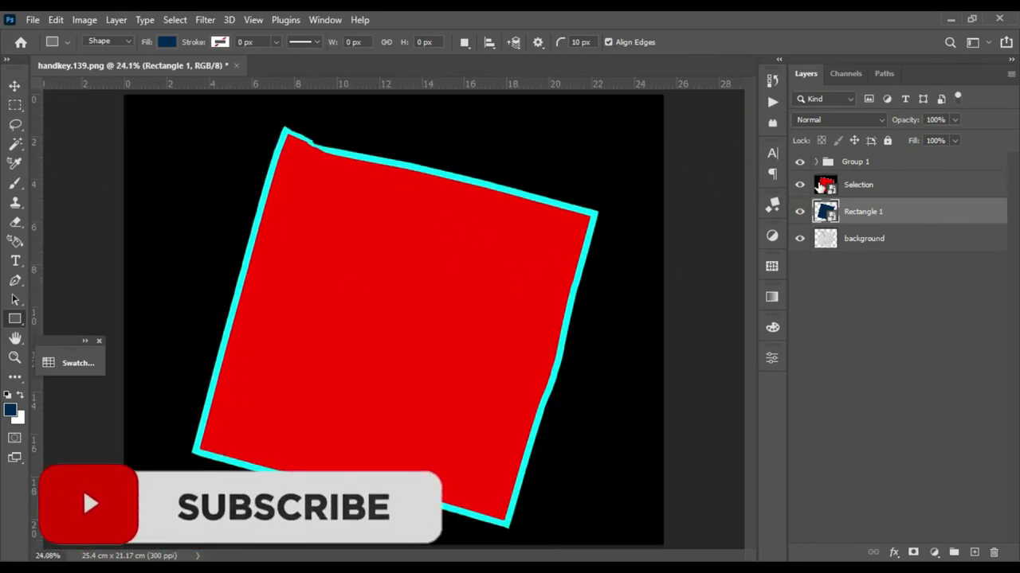
Select the red area of the Selection layer with the Magic Wand.
{"action": "left_click", "coordinate": [823, 185]}
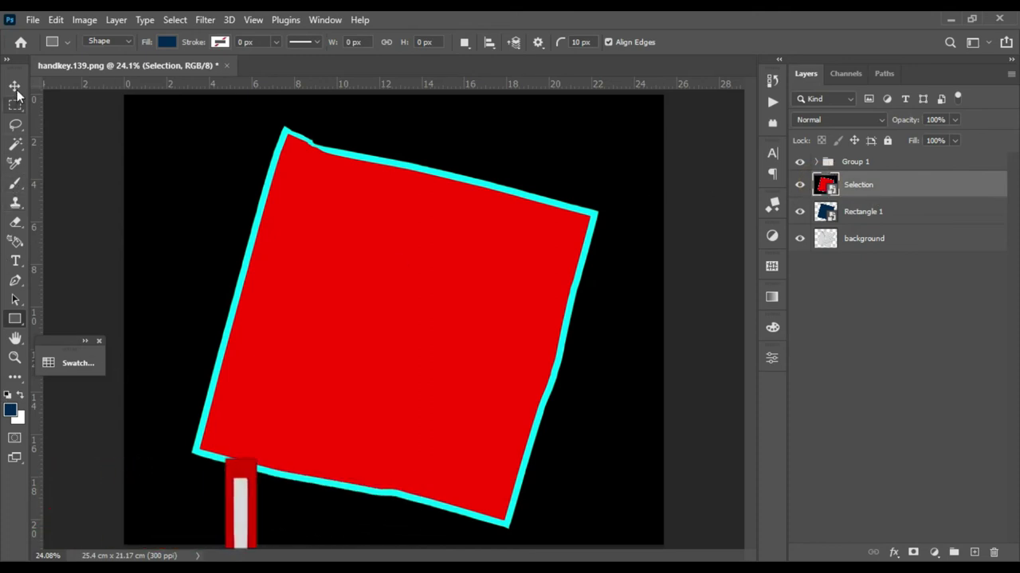
{"action": "left_click", "coordinate": [174, 20]}
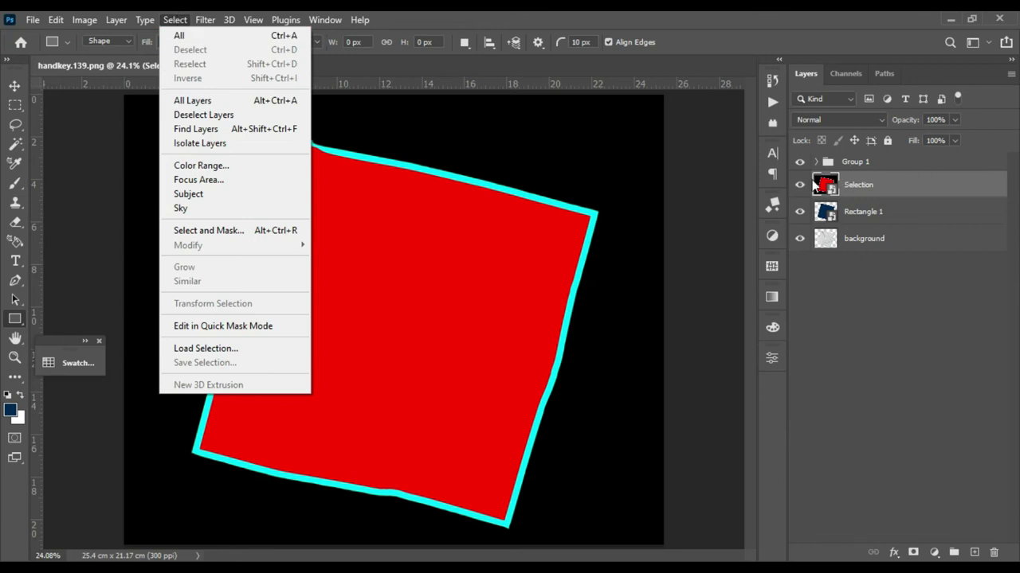
{"action": "left_click", "coordinate": [824, 187]}
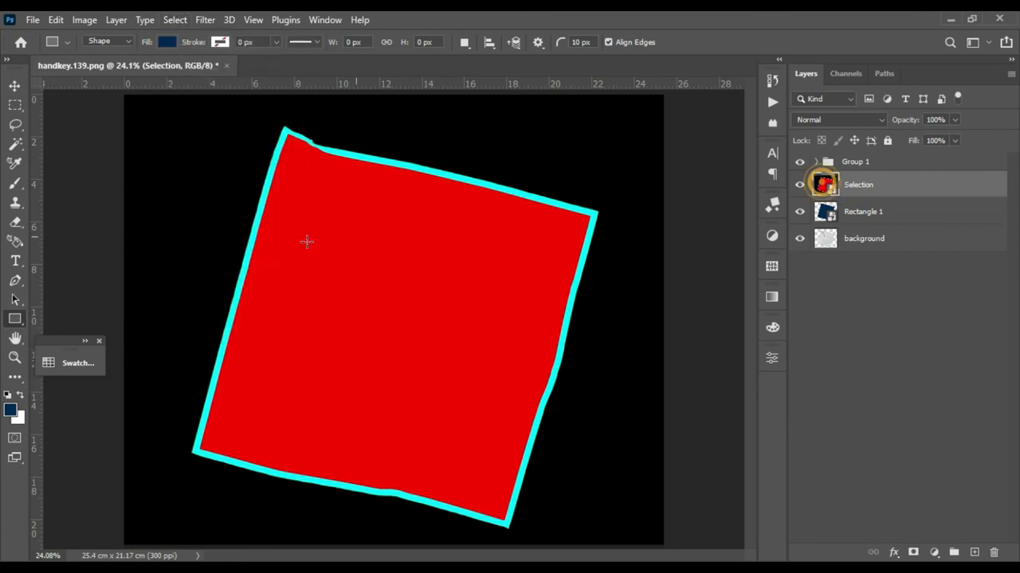
{"action": "left_click", "coordinate": [13, 86]}
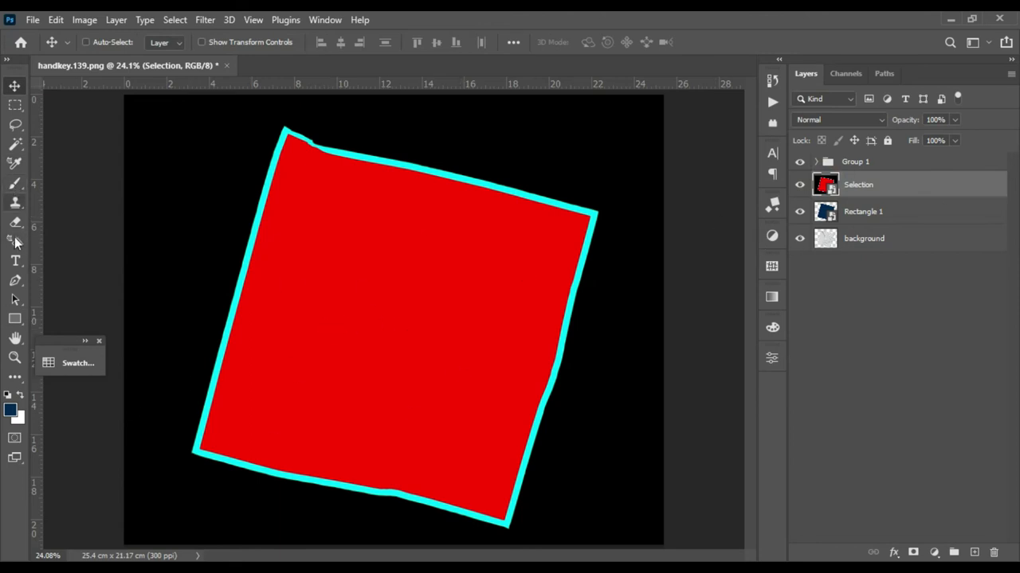
{"action": "left_click", "coordinate": [16, 145]}
{"action": "left_click", "coordinate": [479, 266]}
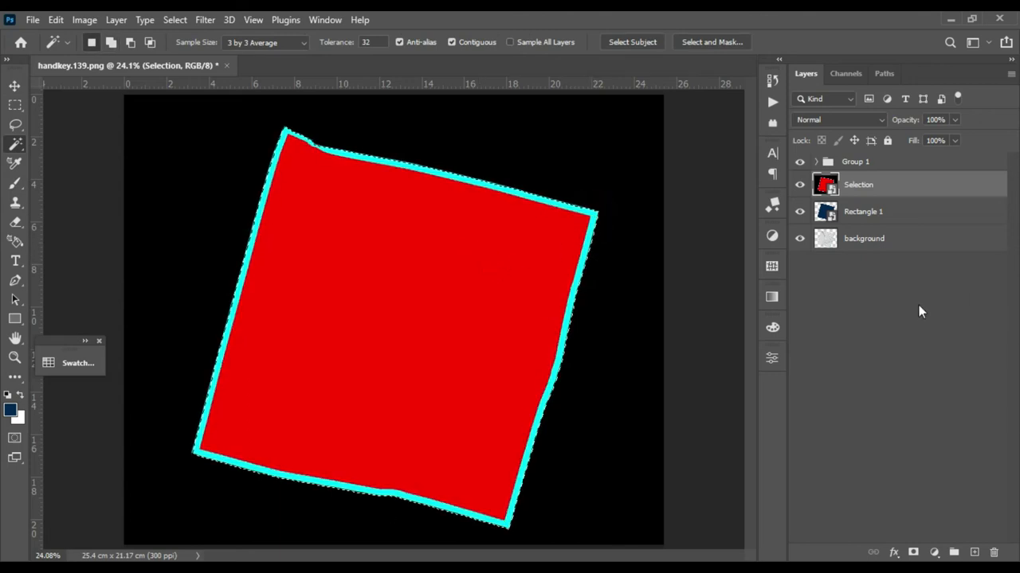
Add a layer mask to Rectangle 1 from the red-area selection.
{"action": "left_click", "coordinate": [826, 211]}
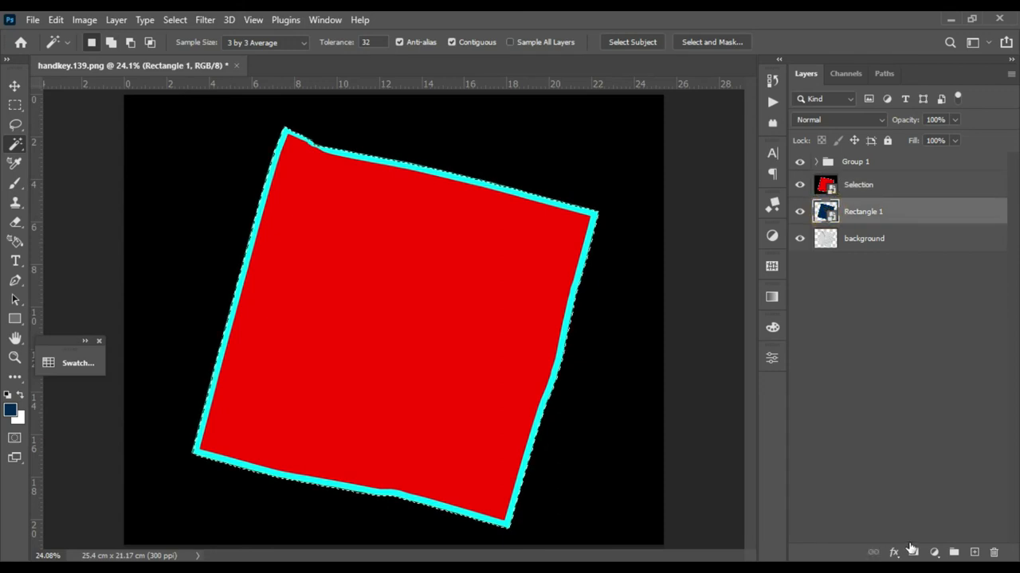
{"action": "left_click", "coordinate": [912, 551]}
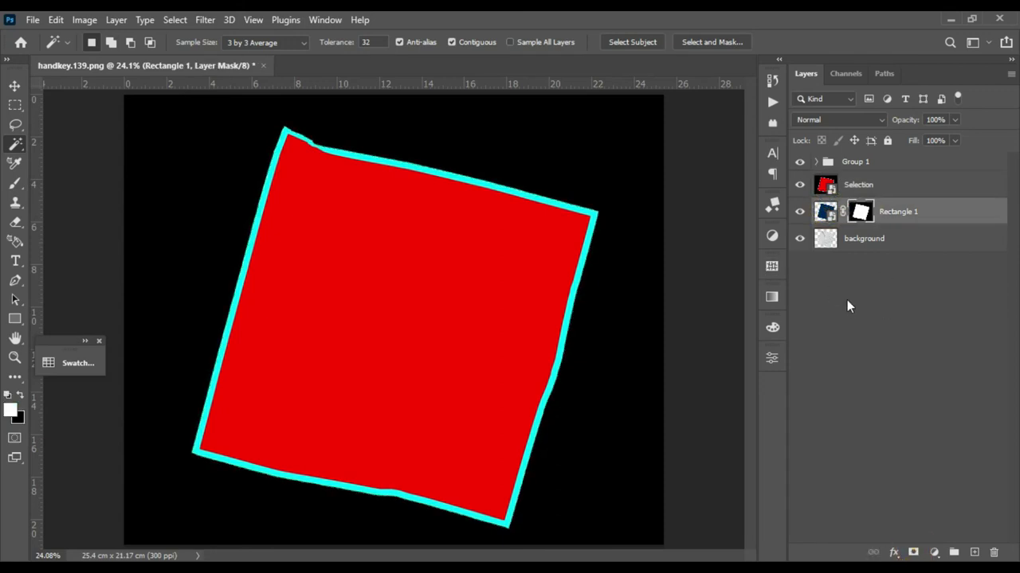
{"action": "left_click", "coordinate": [825, 187]}
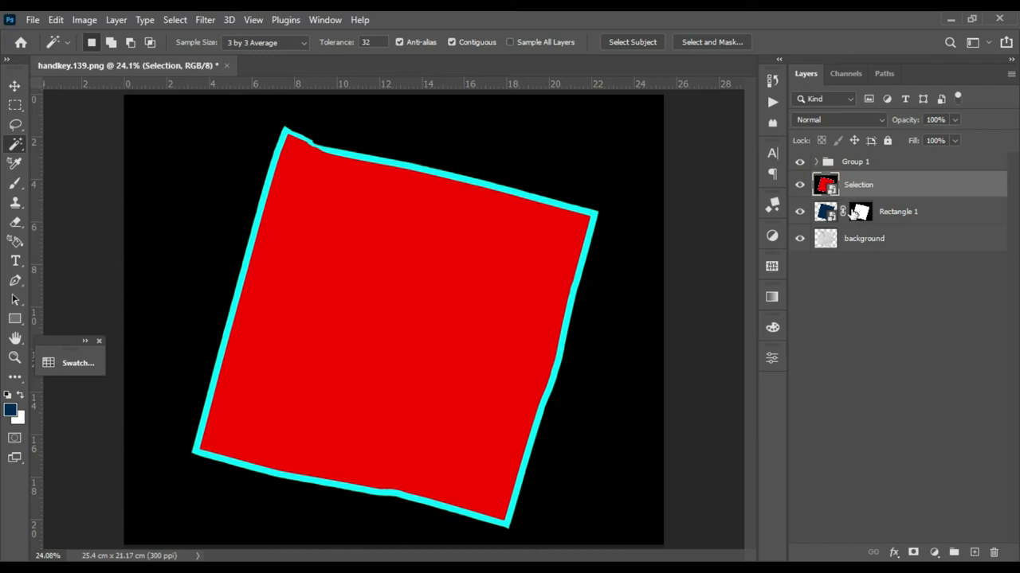
Add a navy (#002855) Solid Color fill masked to the cyan border, placed above Rectangle 1.
{"action": "left_click", "coordinate": [514, 192]}
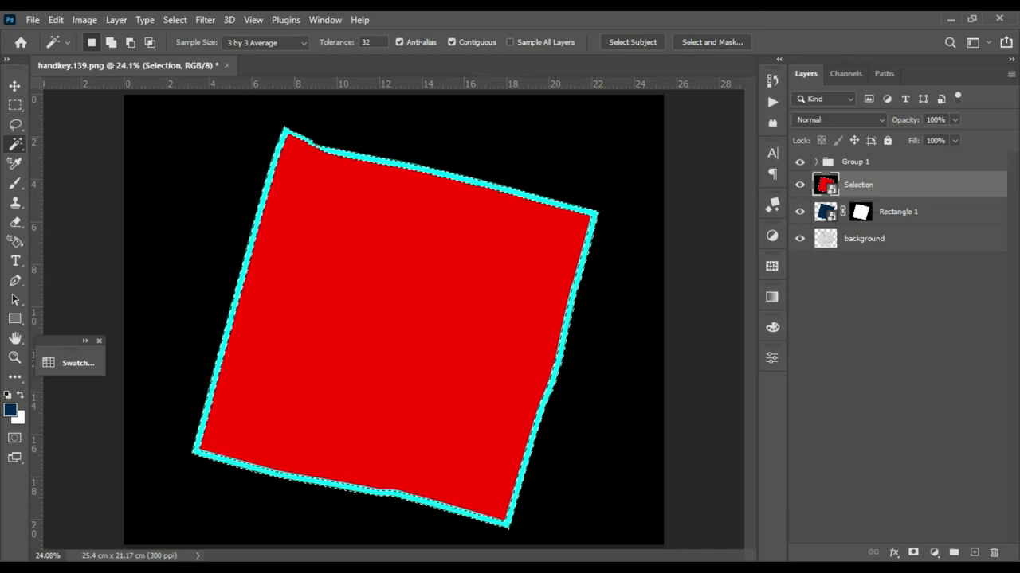
{"action": "left_click", "coordinate": [933, 552]}
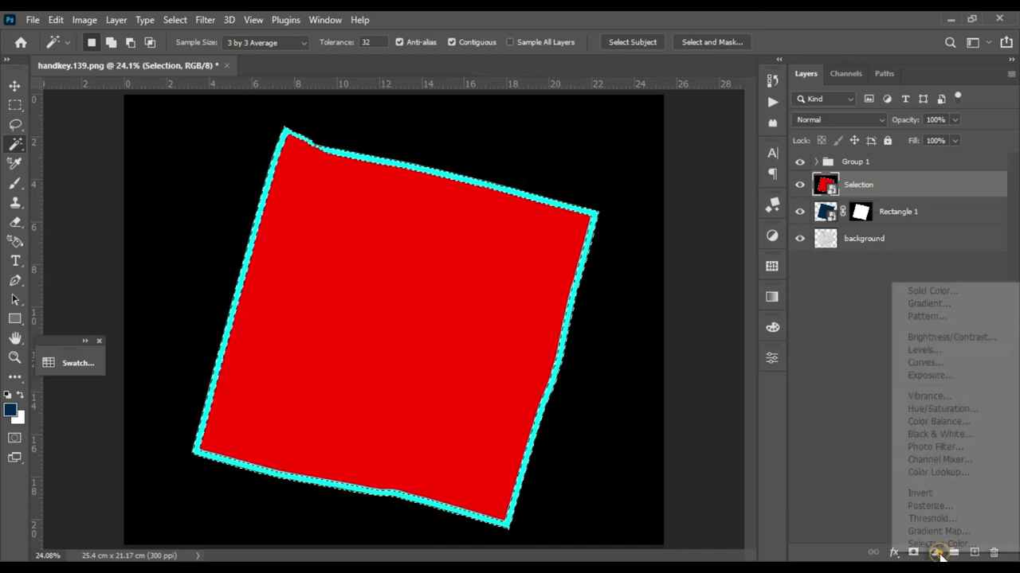
{"action": "left_click", "coordinate": [961, 296]}
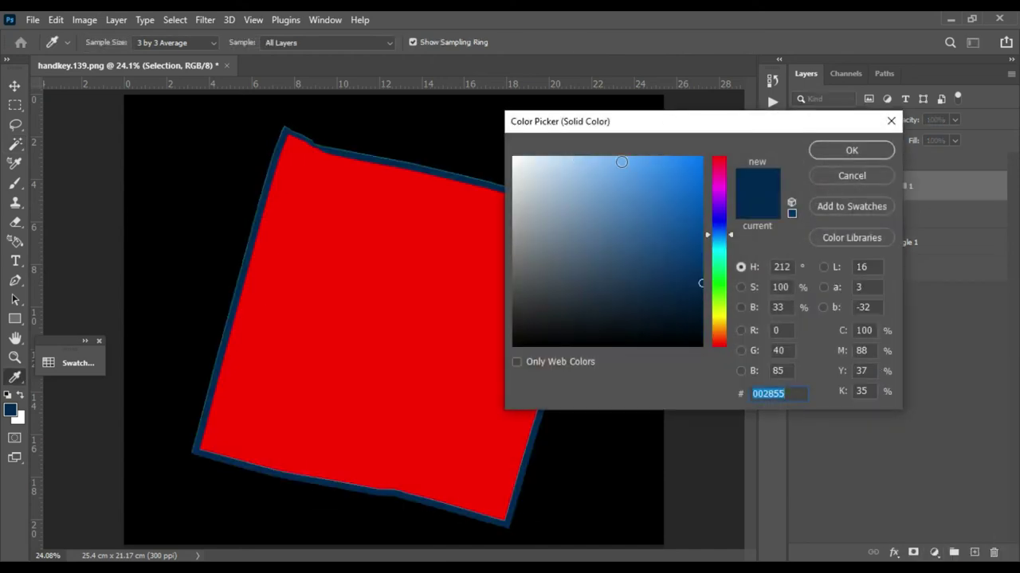
{"action": "left_click", "coordinate": [850, 151]}
{"action": "left_click_drag", "start_coordinate": [910, 187], "coordinate": [916, 226]}
Hide the Selection and Color Fill 1 layers and select Rectangle 1.
{"action": "left_click", "coordinate": [800, 185]}
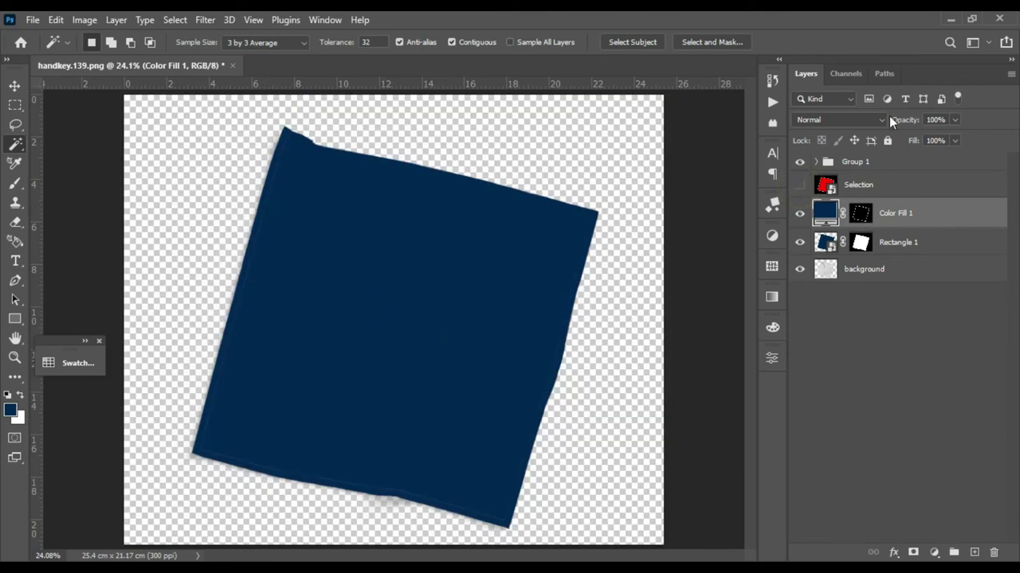
{"action": "left_click", "coordinate": [800, 215]}
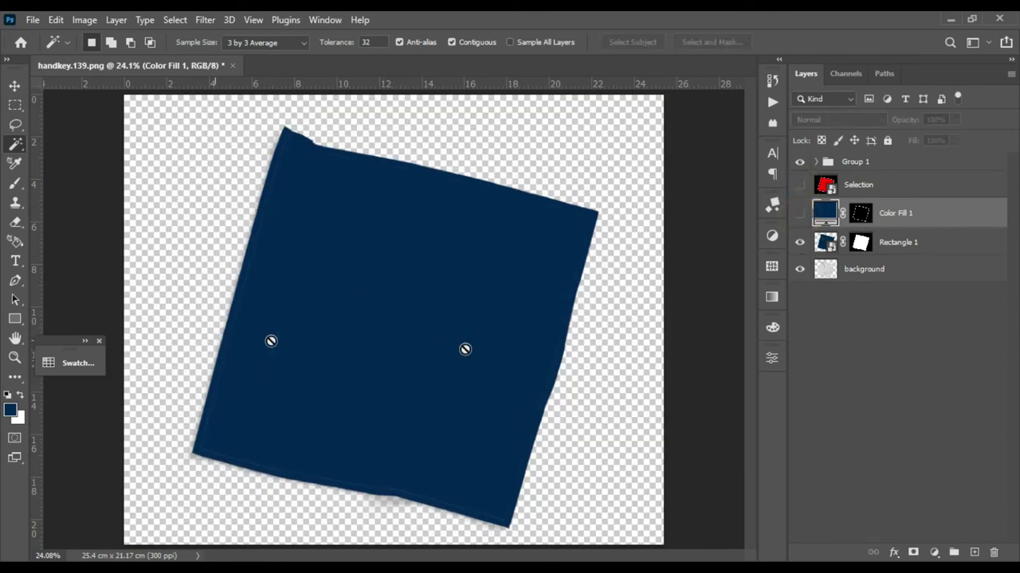
{"action": "left_click", "coordinate": [822, 240]}
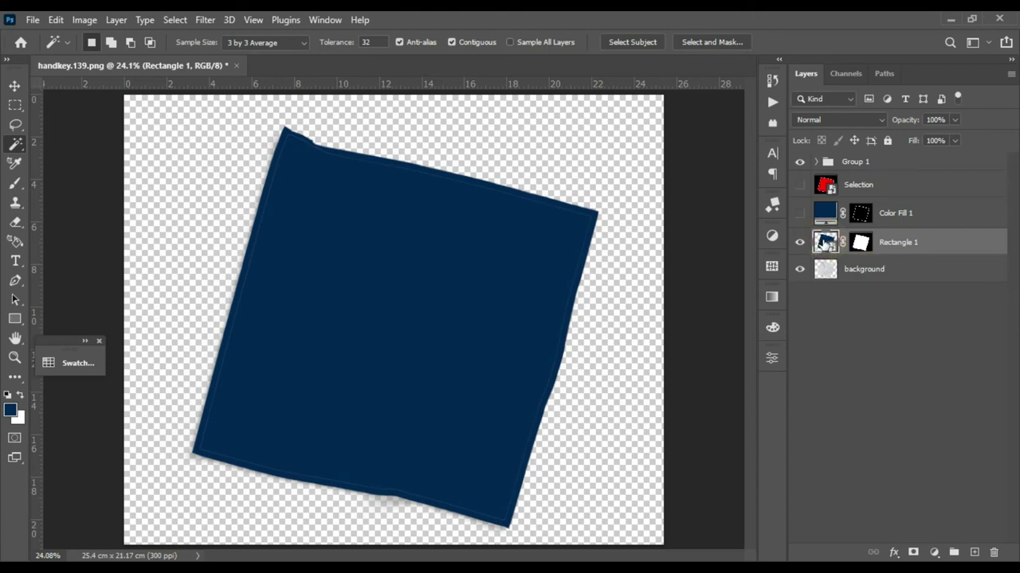
Open the Rectangle 1 smart object and add a Pattern Fill layer.
{"action": "double_click", "coordinate": [824, 244]}
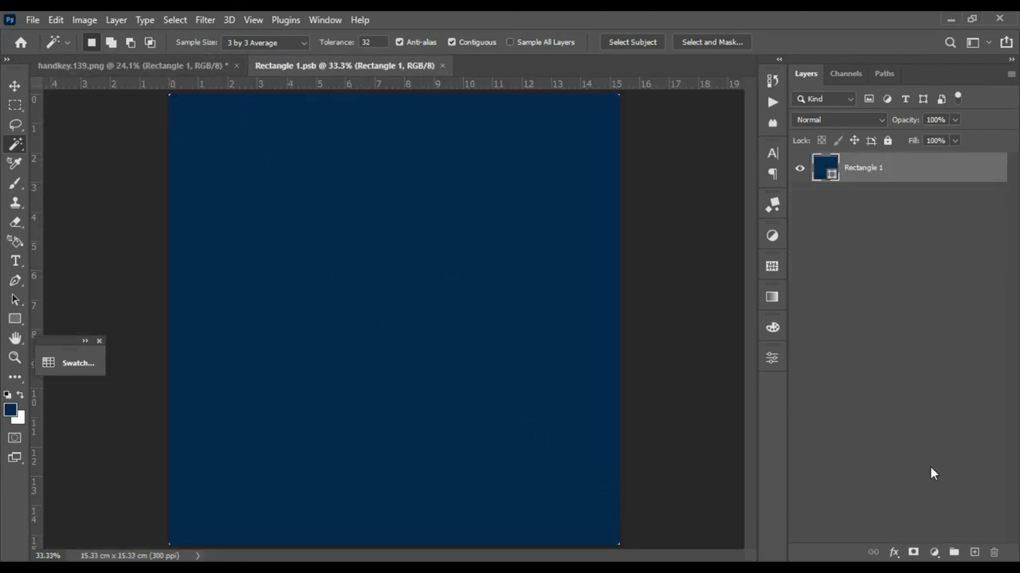
{"action": "left_click", "coordinate": [894, 552]}
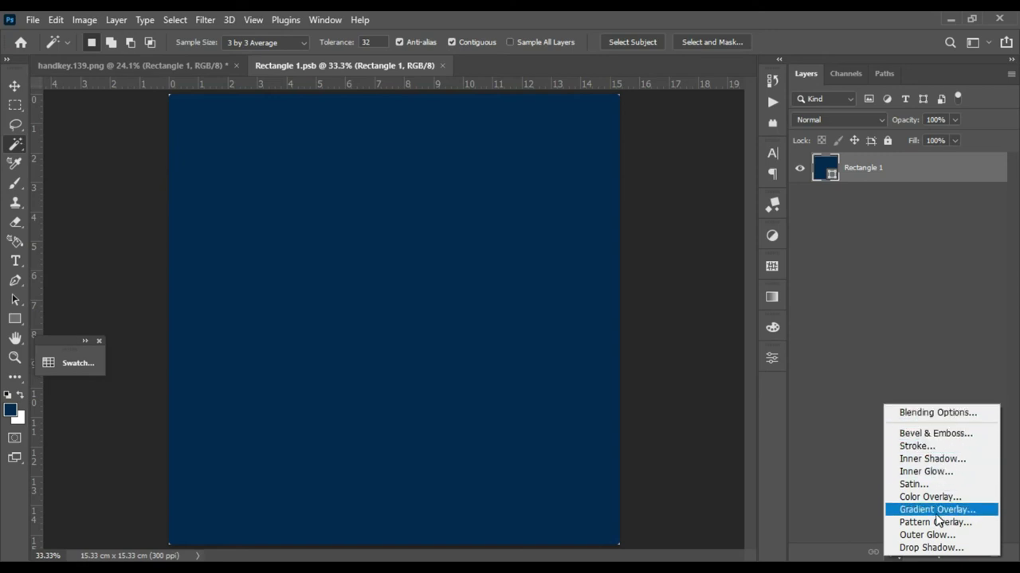
{"action": "left_click", "coordinate": [849, 440]}
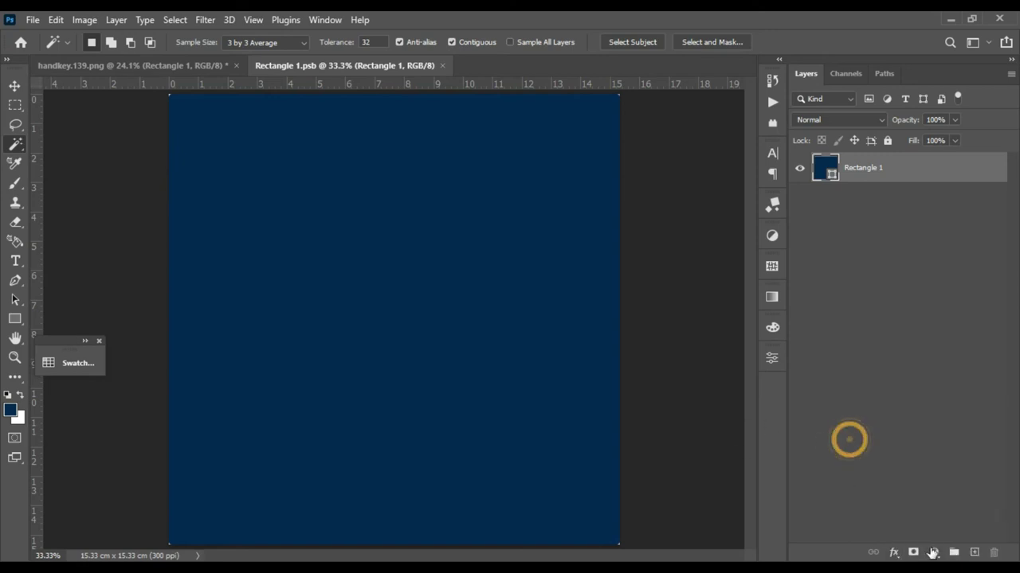
{"action": "left_click", "coordinate": [935, 552]}
{"action": "left_click", "coordinate": [956, 316]}
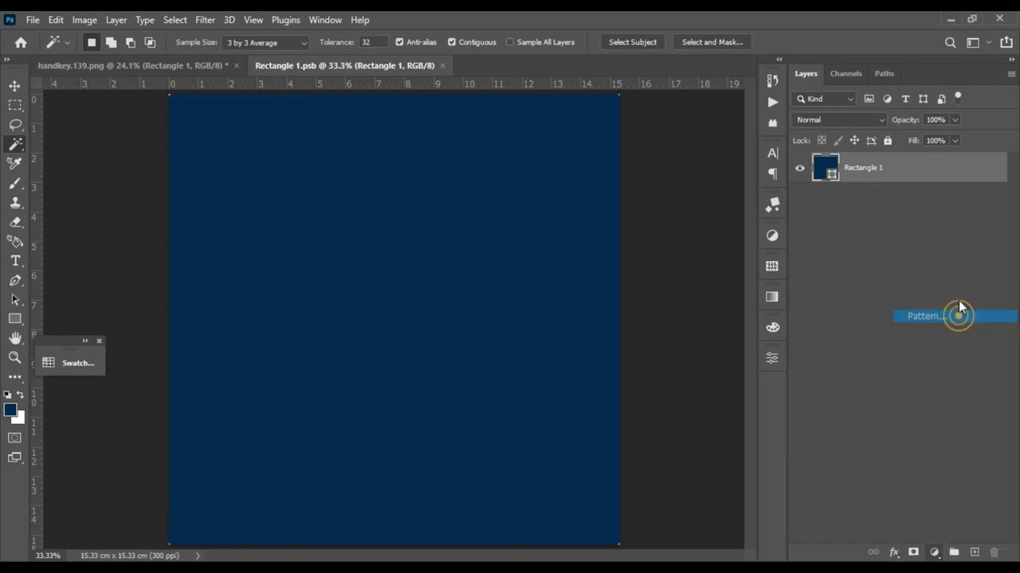
Browse the pattern library, first trying the pink floral pattern from Floral Patterns.
{"action": "left_click", "coordinate": [417, 182]}
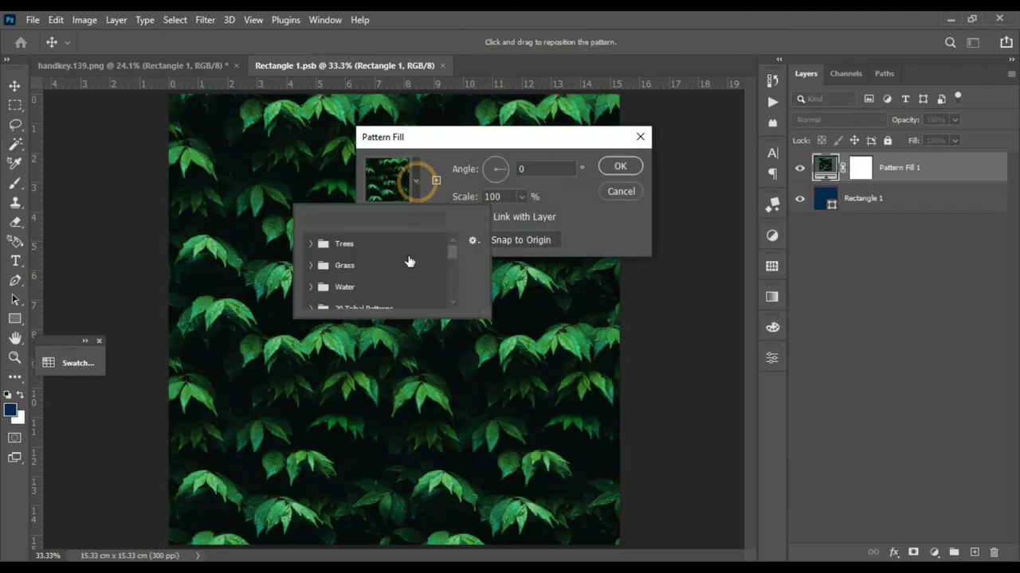
{"action": "left_click_drag", "start_coordinate": [447, 254], "coordinate": [455, 287]}
{"action": "left_click", "coordinate": [311, 255]}
{"action": "left_click", "coordinate": [353, 280]}
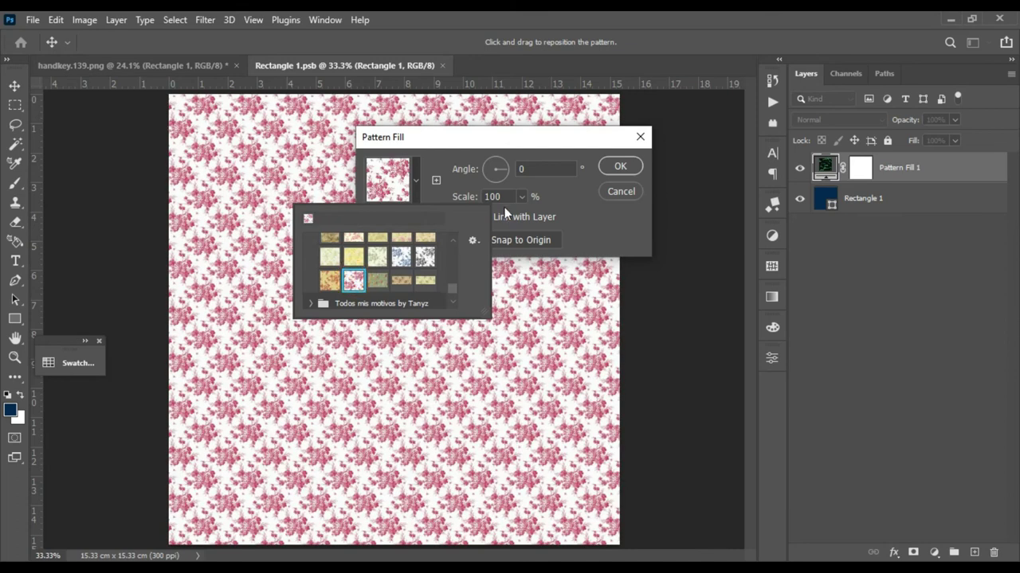
{"action": "scroll", "coordinate": [451, 289], "scroll_direction": "down", "scroll_amount": 2}
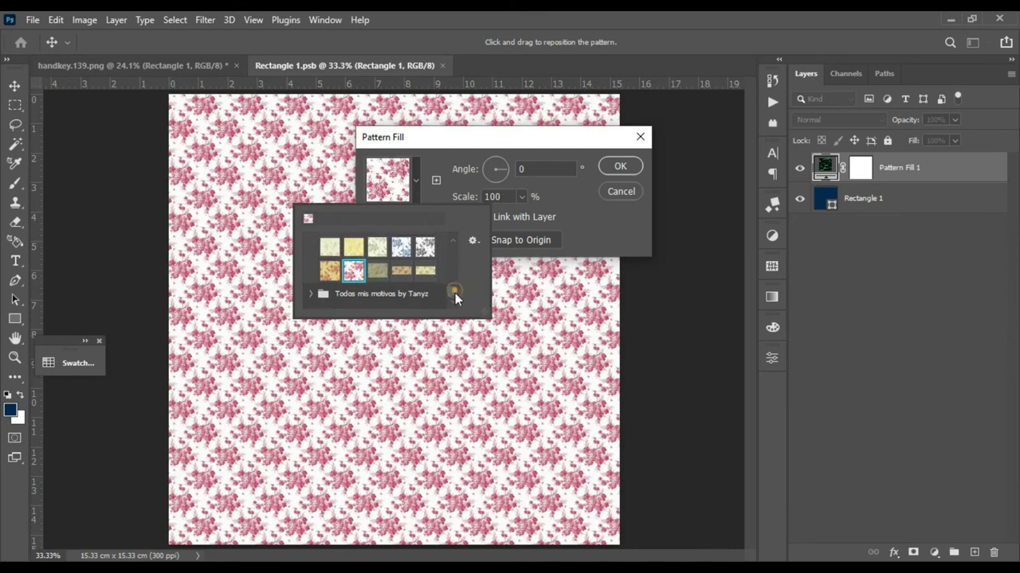
{"action": "left_click", "coordinate": [311, 276]}
{"action": "scroll", "coordinate": [414, 298], "scroll_direction": "down", "scroll_amount": 3}
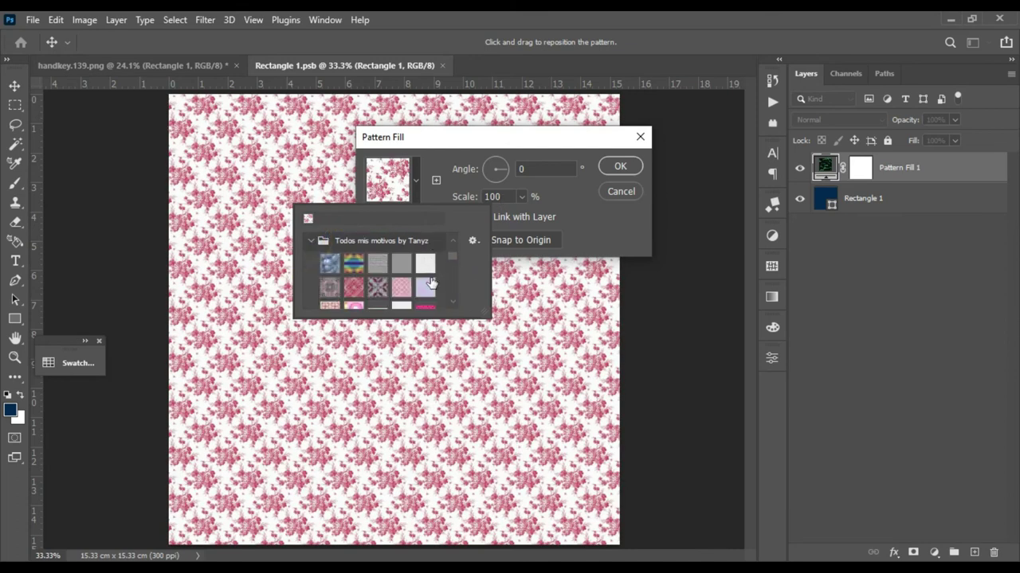
{"action": "scroll", "coordinate": [430, 283], "scroll_direction": "up", "scroll_amount": 12}
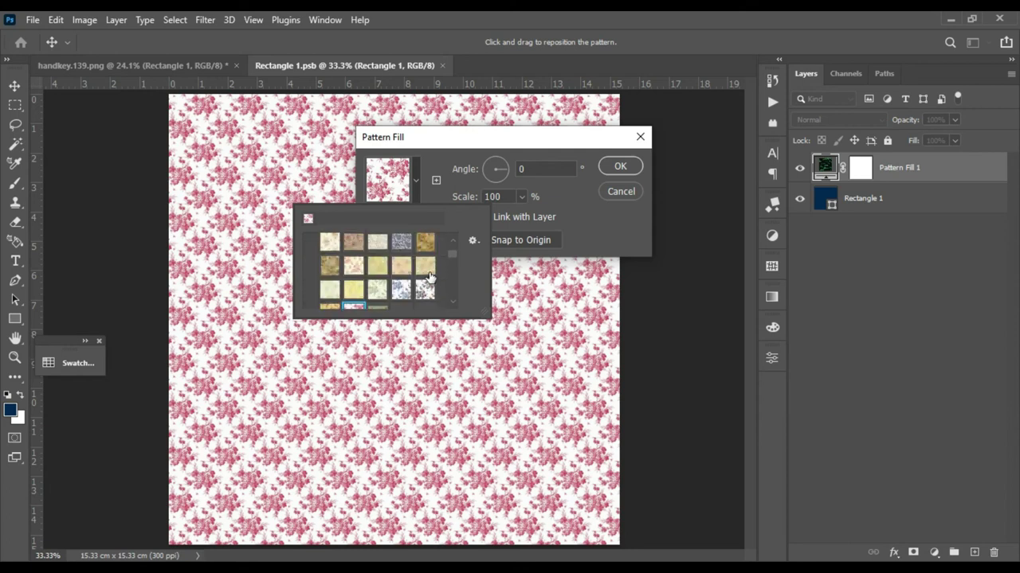
{"action": "scroll", "coordinate": [431, 272], "scroll_direction": "up", "scroll_amount": 4}
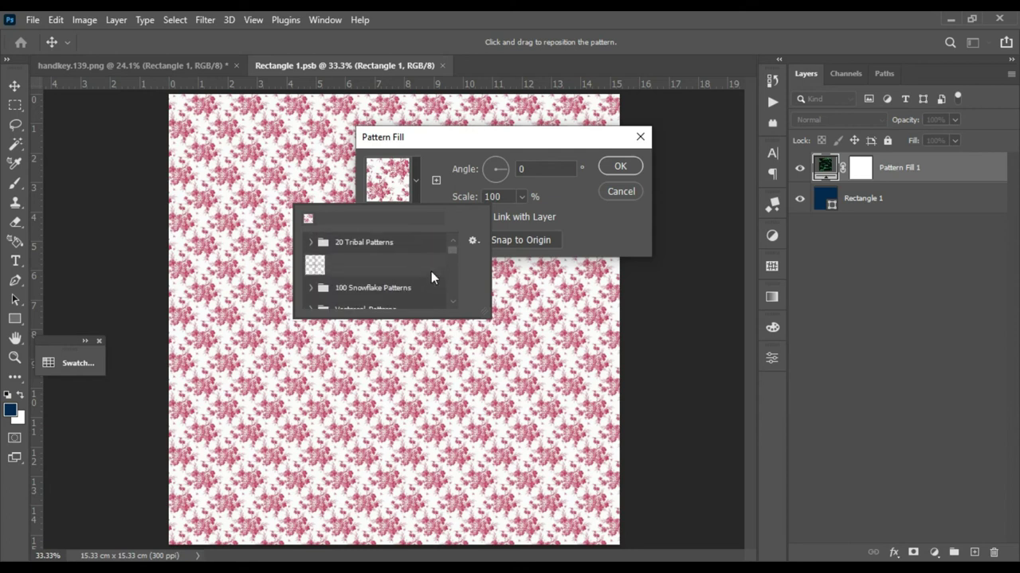
Fill with the red snowflake pattern from 100 Snowflake Patterns and confirm.
{"action": "left_click", "coordinate": [321, 291]}
{"action": "scroll", "coordinate": [374, 275], "scroll_direction": "down", "scroll_amount": 3}
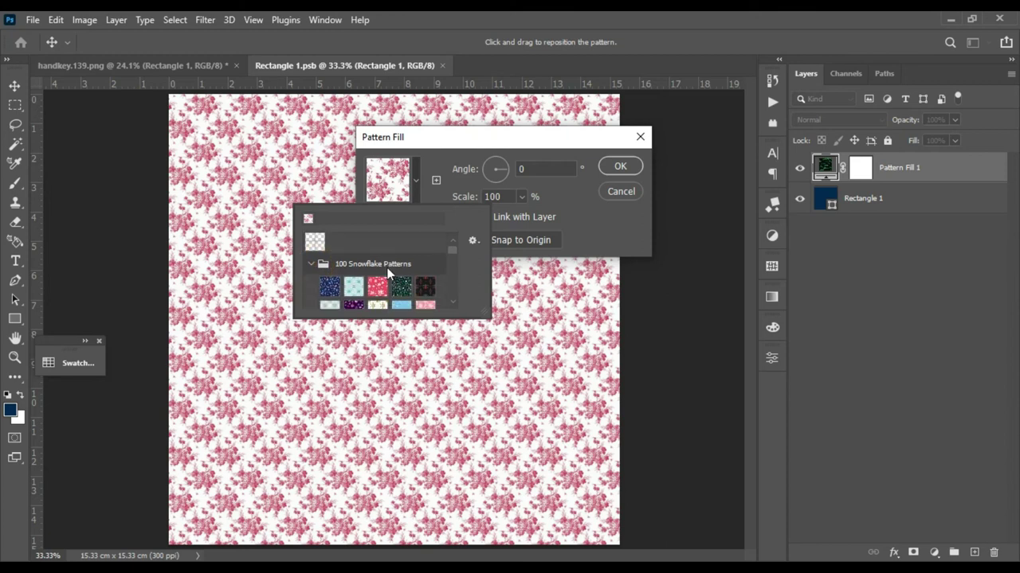
{"action": "left_click", "coordinate": [377, 251]}
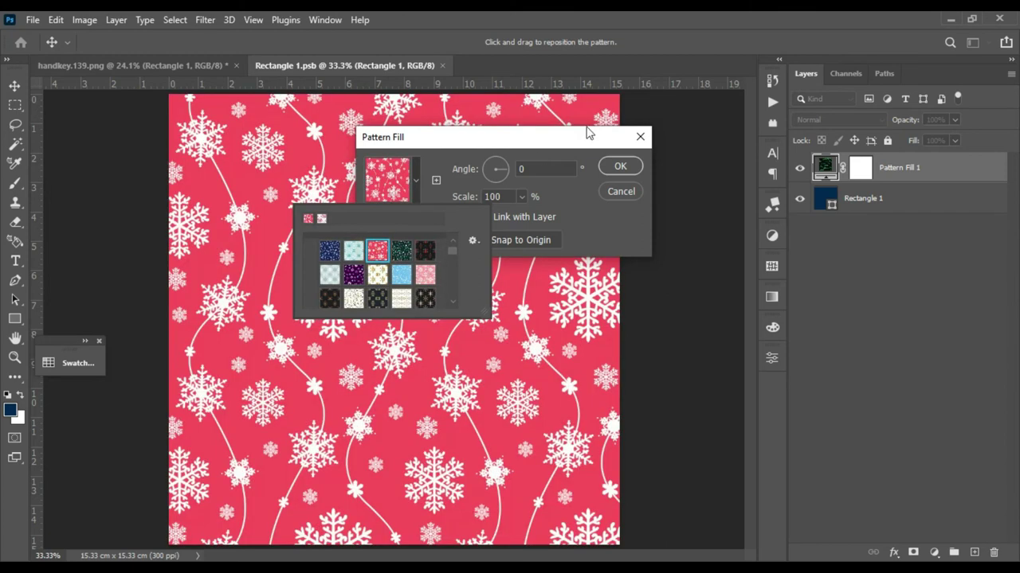
{"action": "left_click", "coordinate": [641, 165]}
{"action": "left_click", "coordinate": [641, 165]}
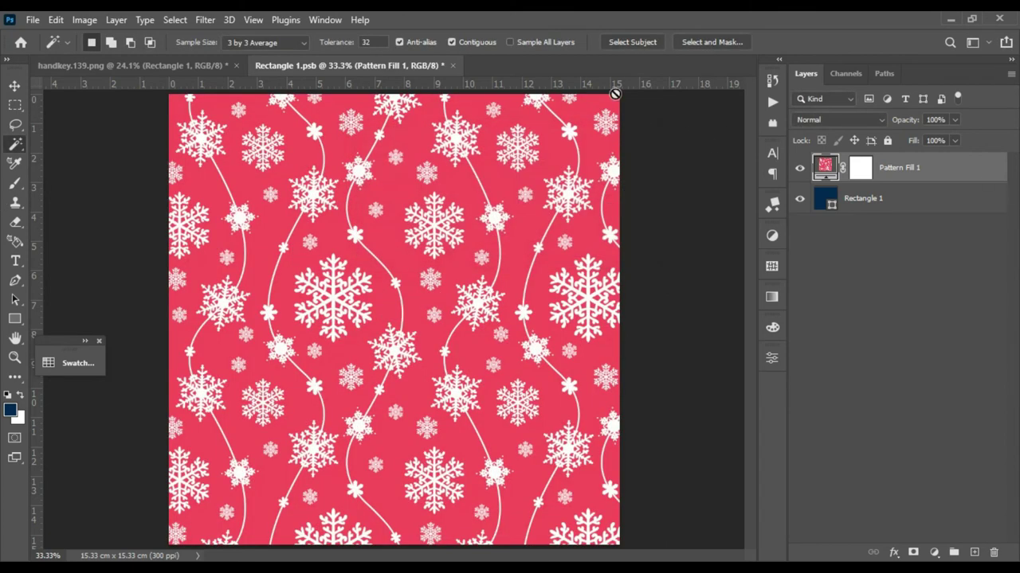
{"action": "double_click", "coordinate": [826, 166]}
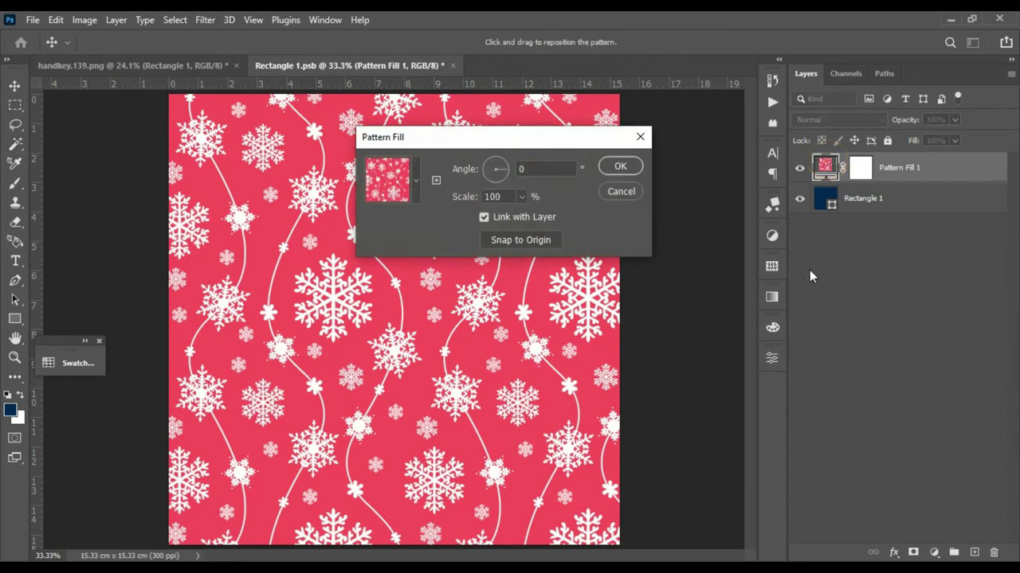
Reduce the snowflake pattern scale to 78% and save Rectangle 1.psb.
{"action": "left_click", "coordinate": [521, 197]}
{"action": "left_click_drag", "start_coordinate": [526, 215], "coordinate": [520, 215]}
{"action": "left_click", "coordinate": [620, 166]}
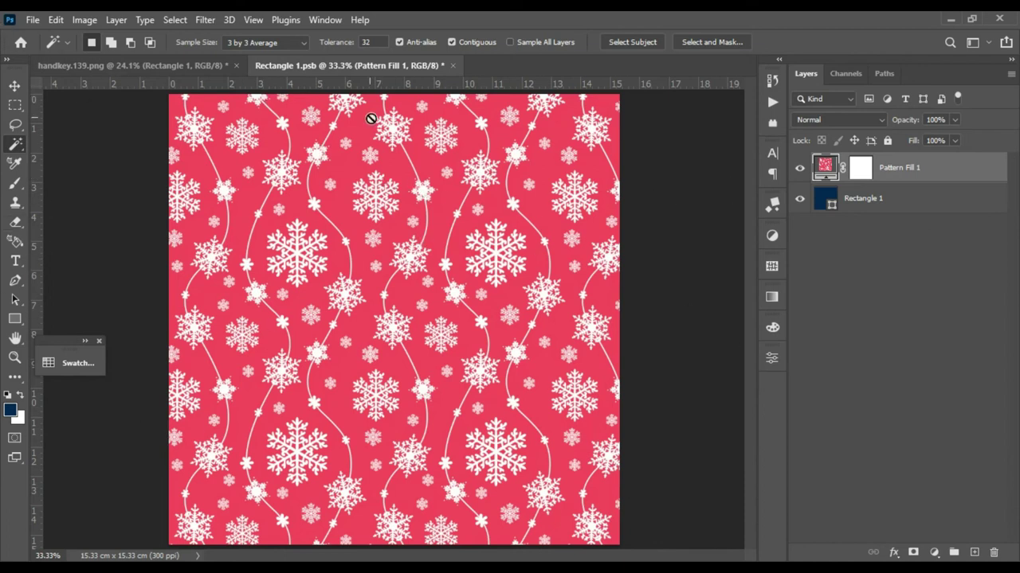
{"action": "left_click", "coordinate": [33, 20]}
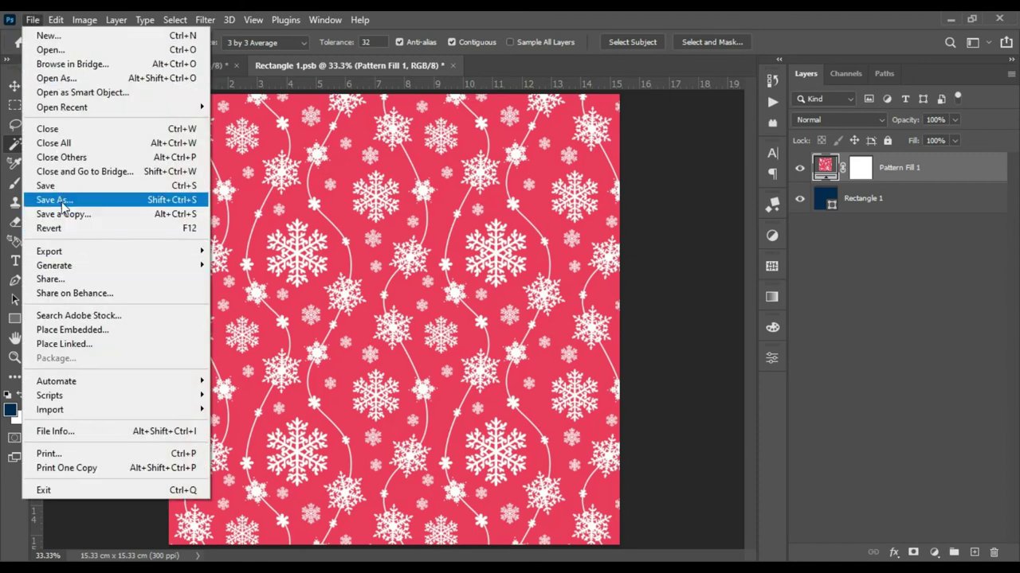
{"action": "left_click", "coordinate": [87, 191]}
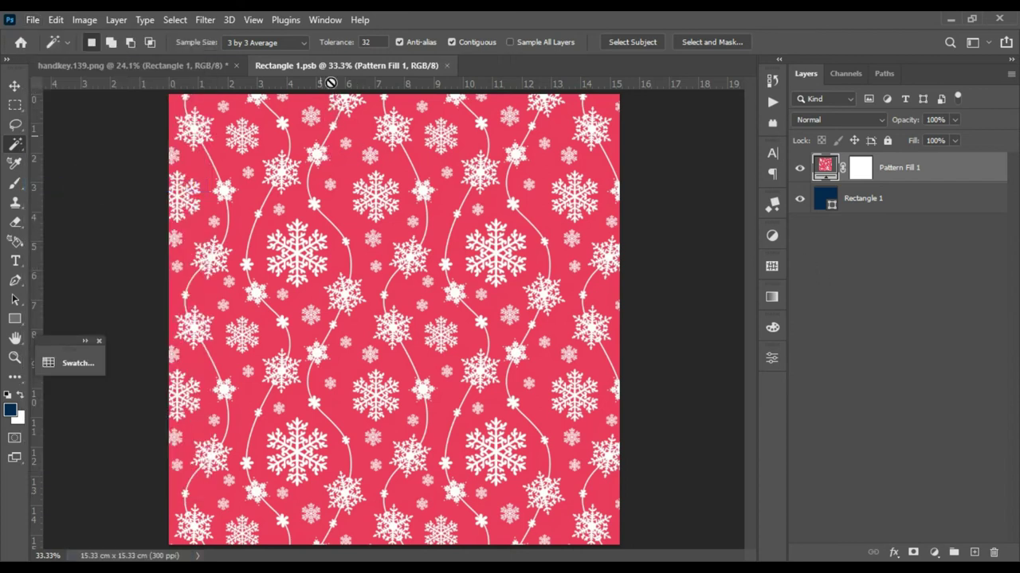
In handkey.139.png, copy the Rectangle 1-shaped background area to new layers and move them above the design.
{"action": "left_click", "coordinate": [177, 70]}
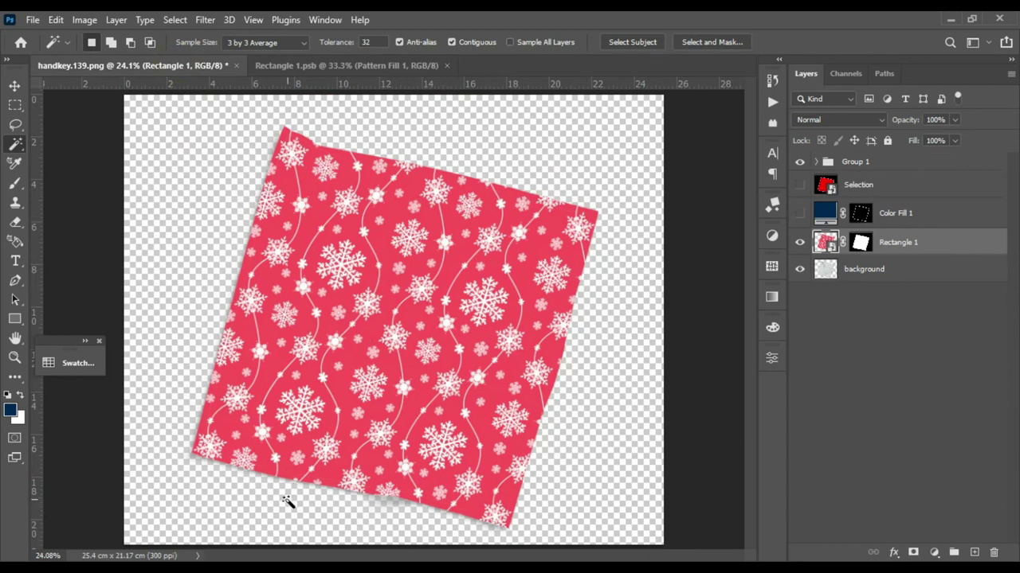
{"action": "left_click", "coordinate": [826, 275]}
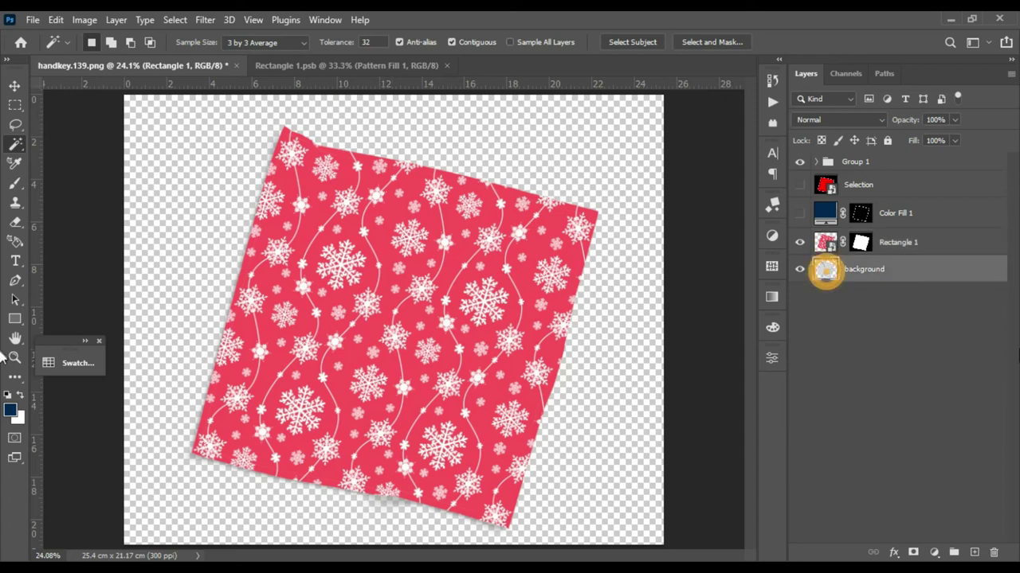
{"action": "left_click", "coordinate": [860, 242], "text": "ctrl"}
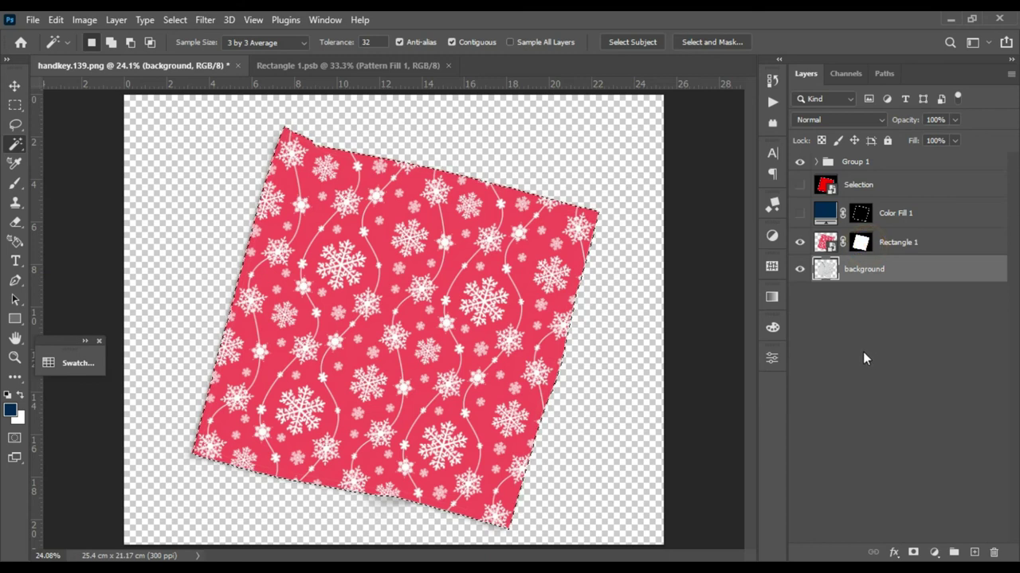
{"action": "left_click_drag", "start_coordinate": [835, 276], "coordinate": [847, 274]}
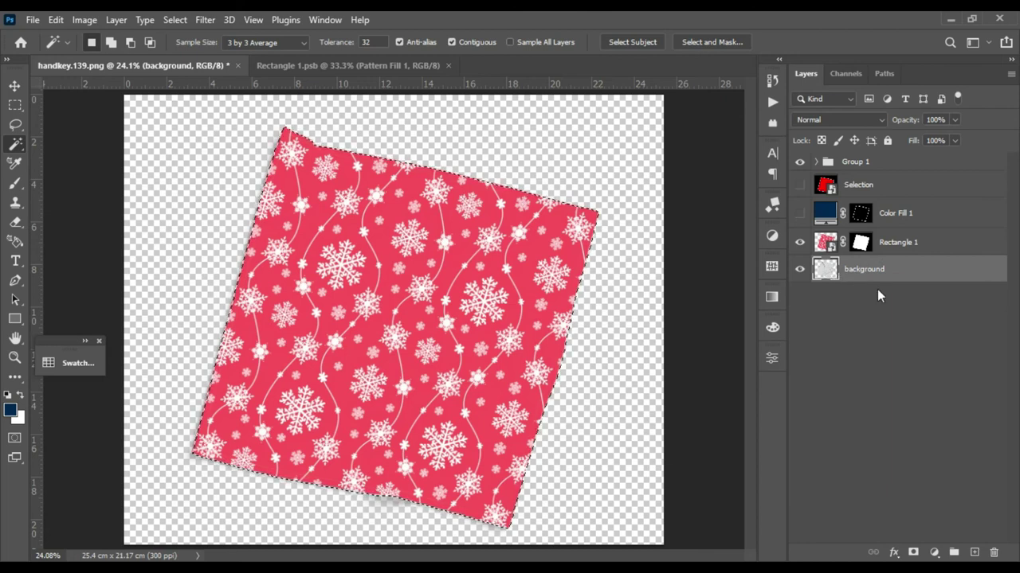
{"action": "key", "text": "ctrl+j"}
{"action": "key", "text": "ctrl+j"}
{"action": "key", "text": "ctrl+j"}
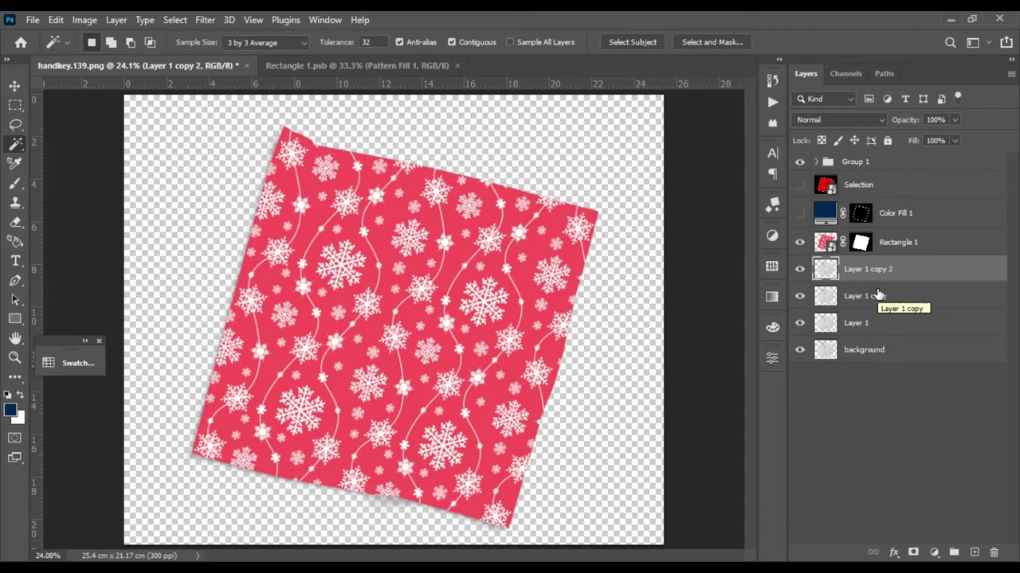
{"action": "left_click", "coordinate": [883, 323], "text": "shift"}
{"action": "left_click_drag", "start_coordinate": [906, 273], "coordinate": [906, 199]}
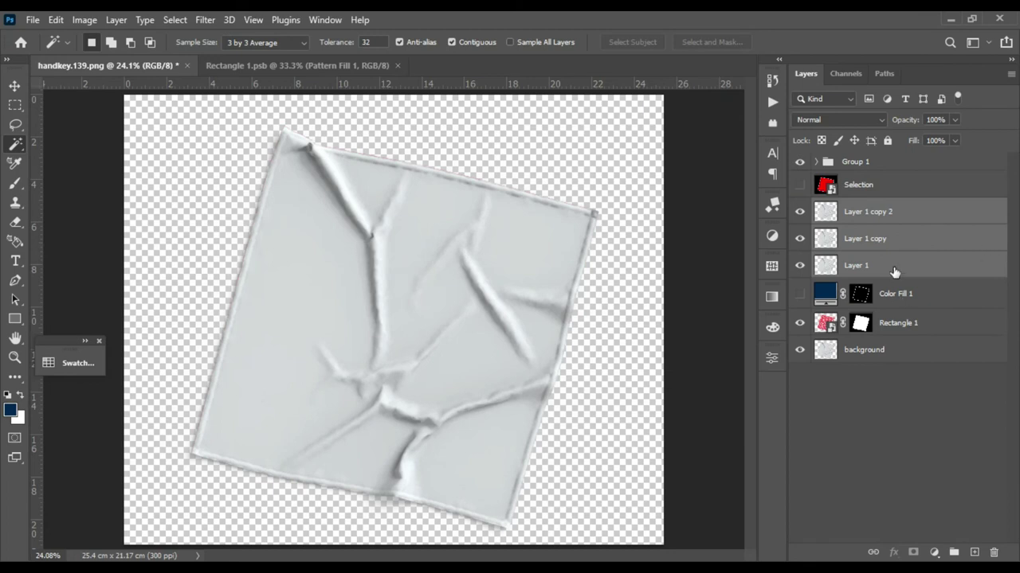
Hide Layer 1 copy 2 and group the three texture layers into a group named FX.
{"action": "left_click", "coordinate": [894, 265]}
{"action": "left_click", "coordinate": [890, 212]}
{"action": "left_click", "coordinate": [799, 211]}
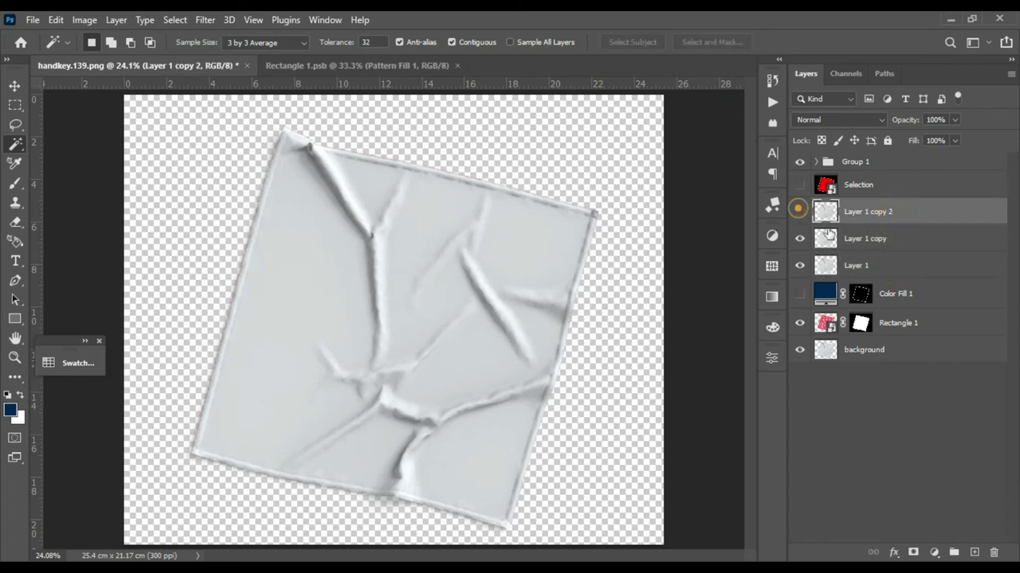
{"action": "left_click", "coordinate": [903, 237]}
{"action": "left_click", "coordinate": [903, 264], "text": "shift"}
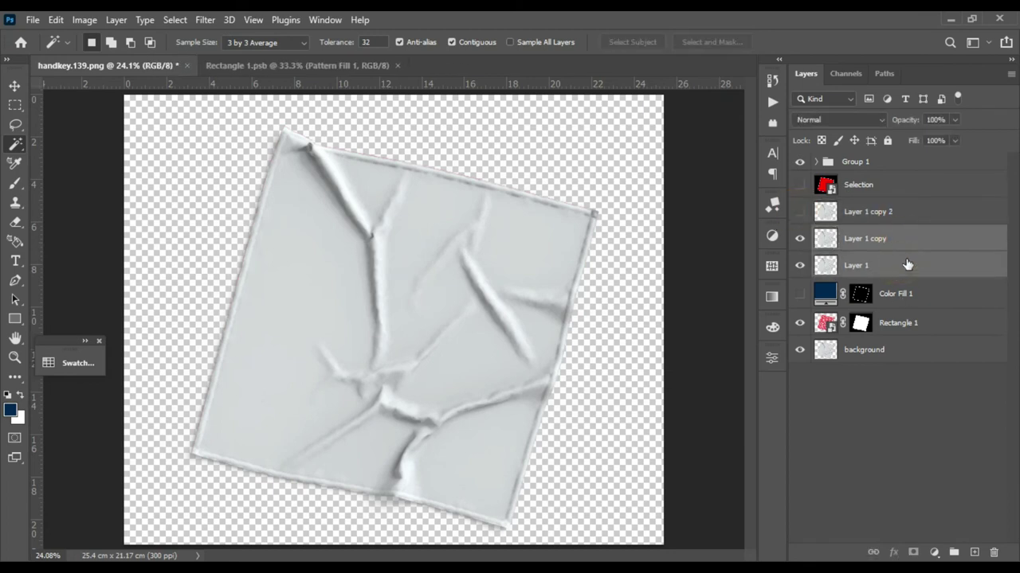
{"action": "left_click", "coordinate": [906, 211], "text": "shift"}
{"action": "left_click", "coordinate": [914, 271]}
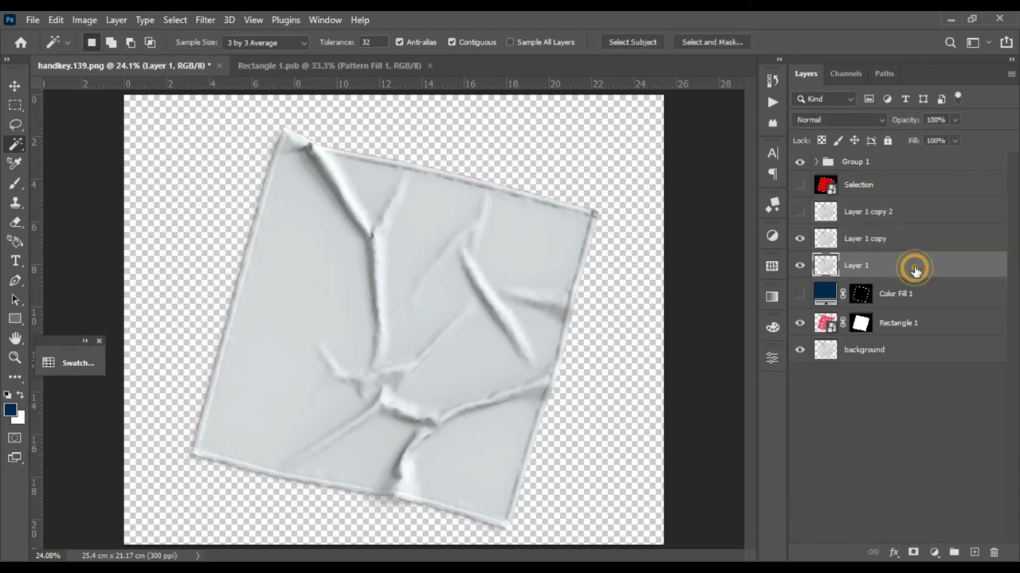
{"action": "left_click", "coordinate": [922, 212], "text": "shift"}
{"action": "left_click_drag", "start_coordinate": [916, 266], "coordinate": [950, 556]}
{"action": "double_click", "coordinate": [854, 208]}
{"action": "type", "text": "FX"}
{"action": "key", "text": "Return"}
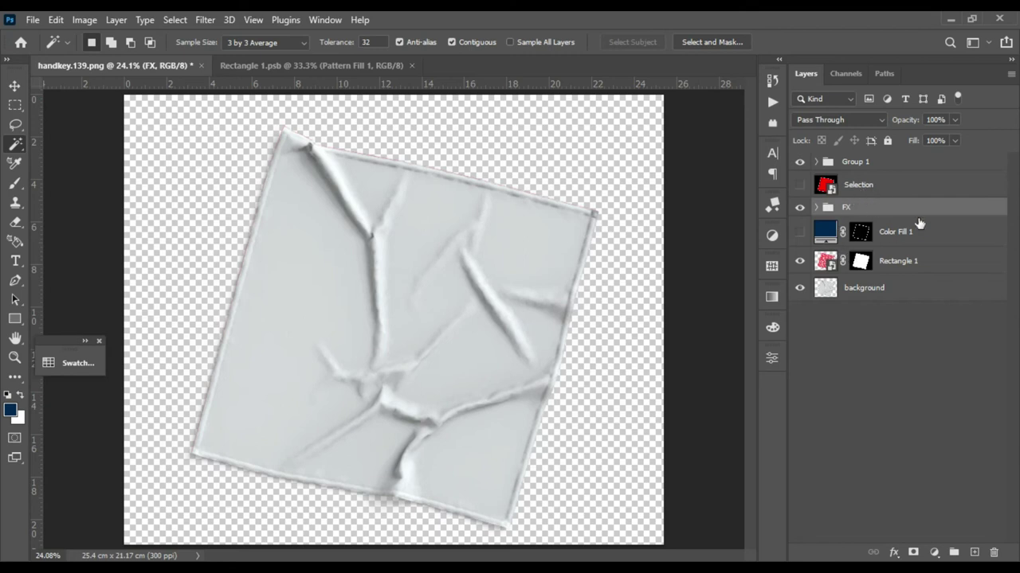
Group Color Fill 1 and Rectangle 1 and name the group Smart Object.
{"action": "left_click", "coordinate": [941, 231]}
{"action": "left_click", "coordinate": [941, 258], "text": "shift"}
{"action": "left_click_drag", "start_coordinate": [941, 258], "coordinate": [953, 552]}
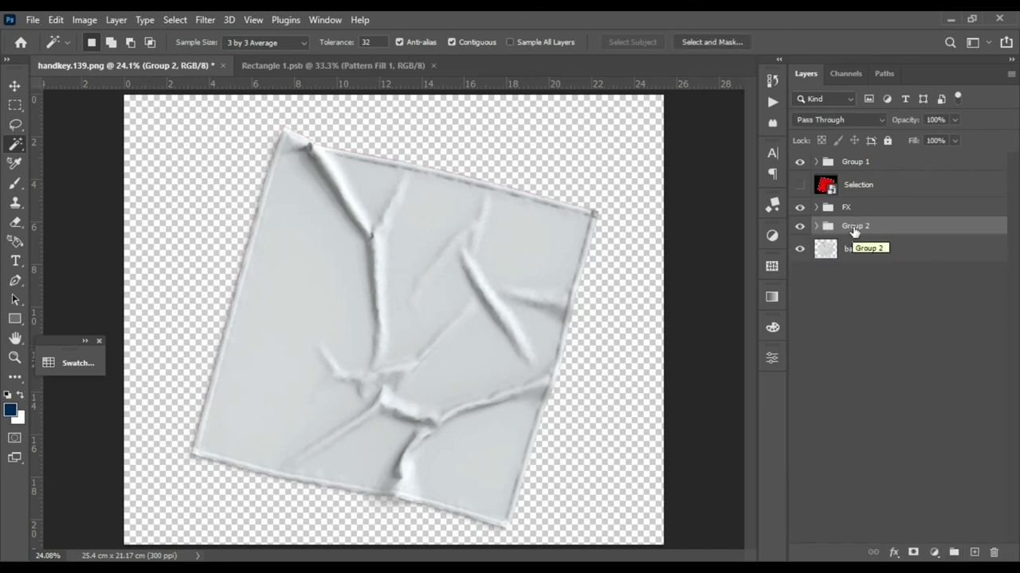
{"action": "double_click", "coordinate": [854, 226]}
{"action": "key", "text": "BackSpace"}
{"action": "type", "text": "S"}
{"action": "key", "text": "Return"}
{"action": "key", "text": "v"}
{"action": "double_click", "coordinate": [868, 223]}
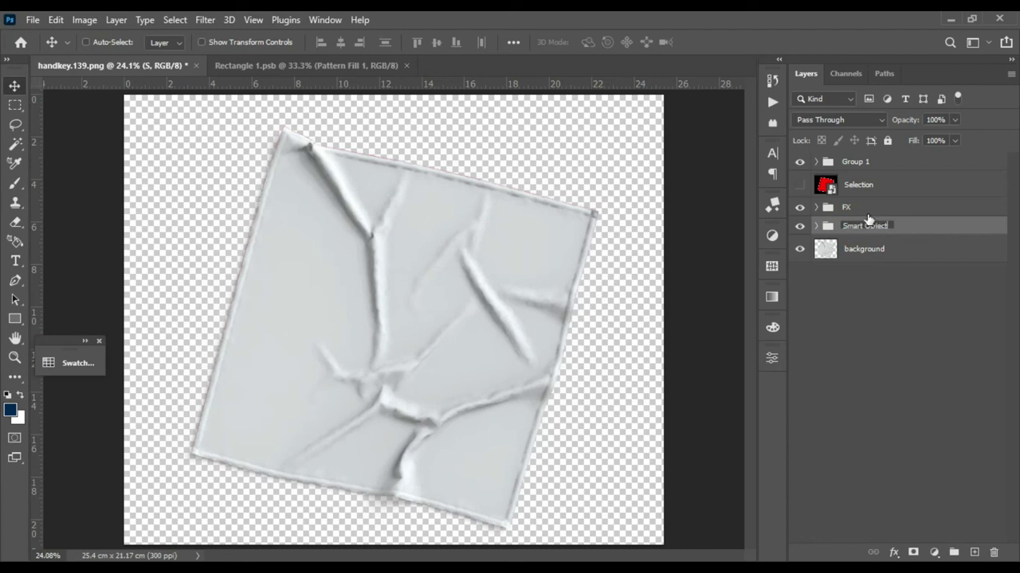
{"action": "type", "text": "Smart Object"}
{"action": "key", "text": "Return"}
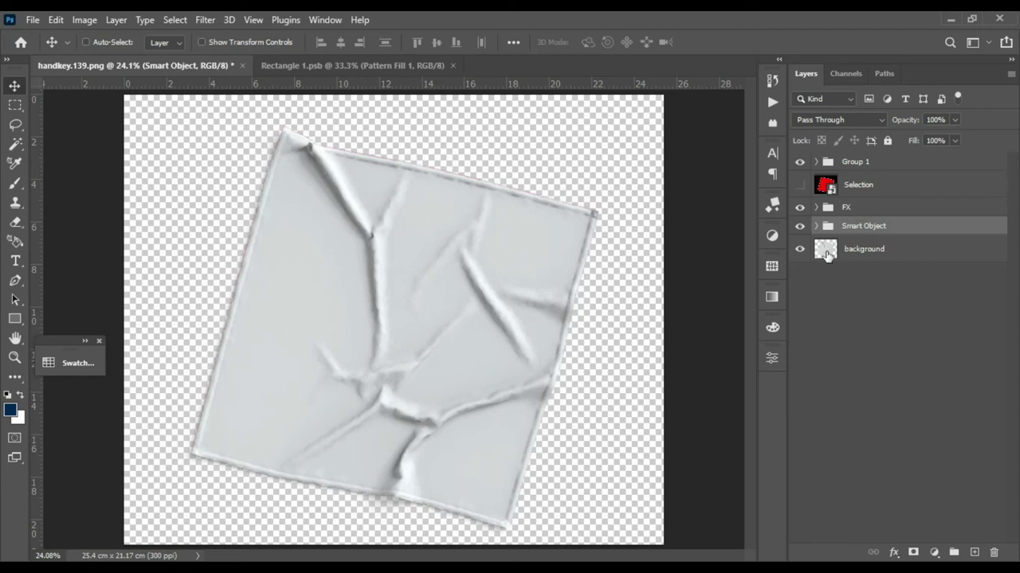
Inside the FX group, rename Layer 1 to Shadow and Layer 1 copy to Light.
{"action": "left_click", "coordinate": [816, 207]}
{"action": "left_click", "coordinate": [877, 281]}
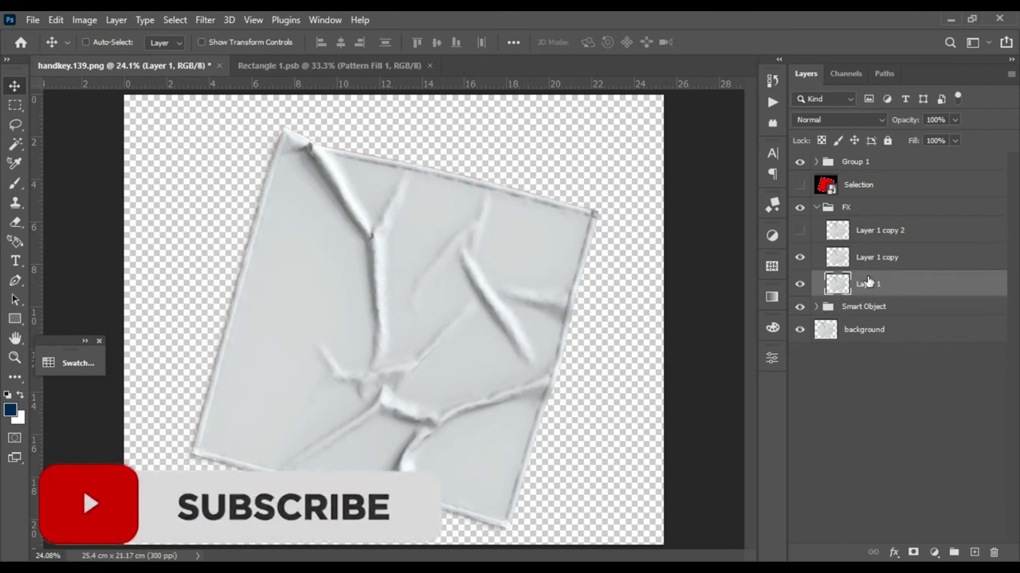
{"action": "double_click", "coordinate": [867, 284]}
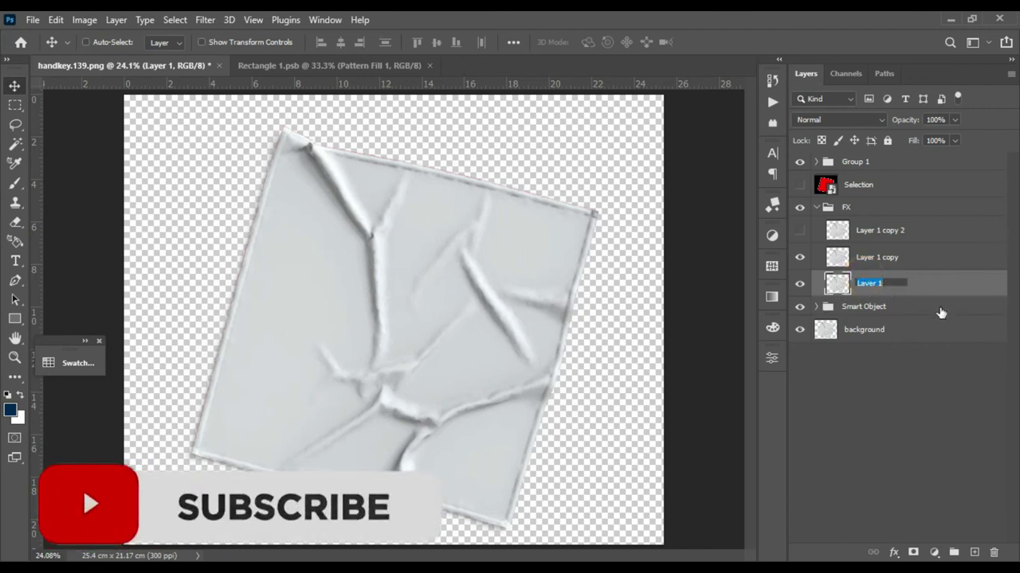
{"action": "type", "text": "Shad"}
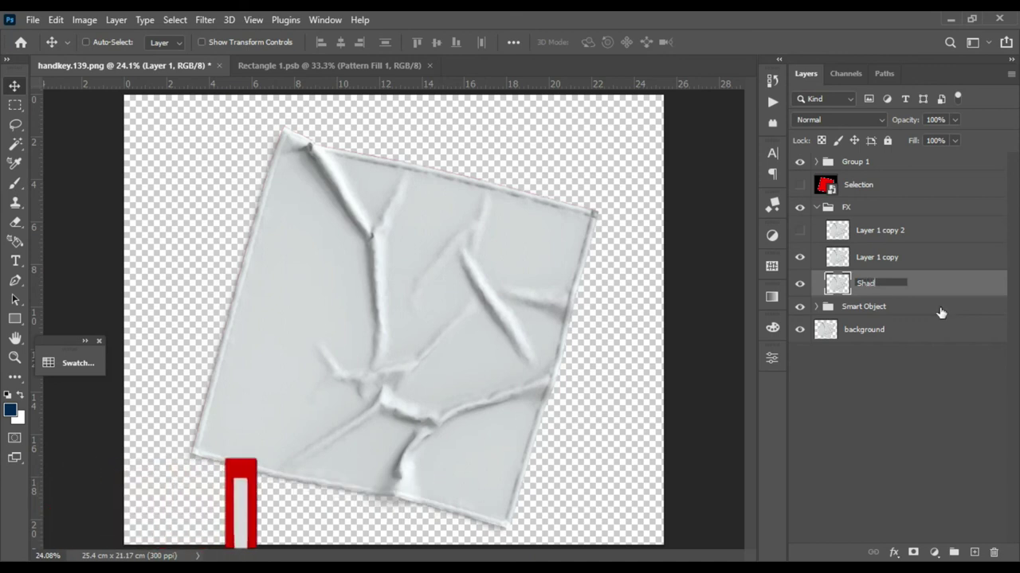
{"action": "type", "text": "ow"}
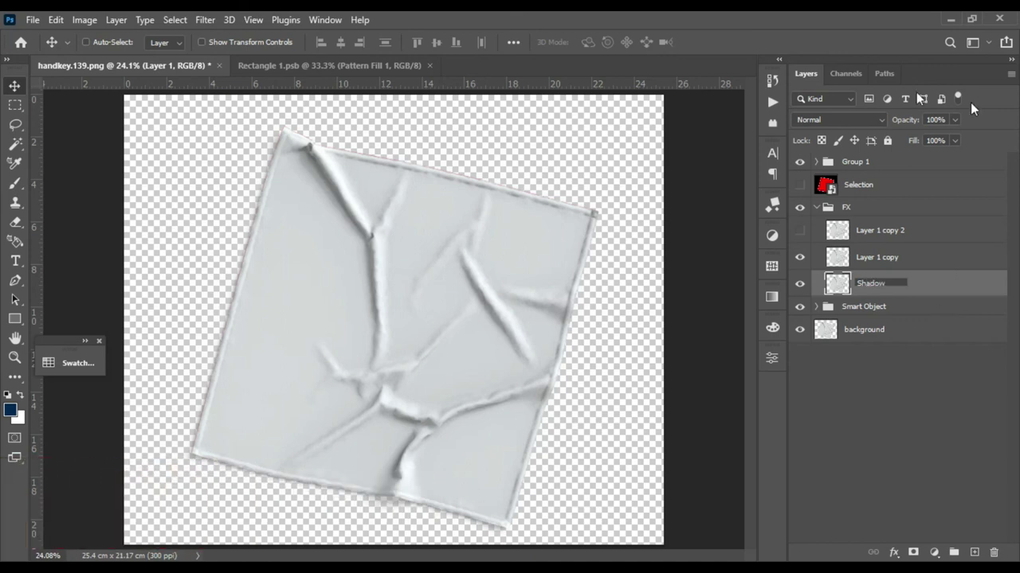
{"action": "double_click", "coordinate": [879, 256]}
{"action": "type", "text": "L"}
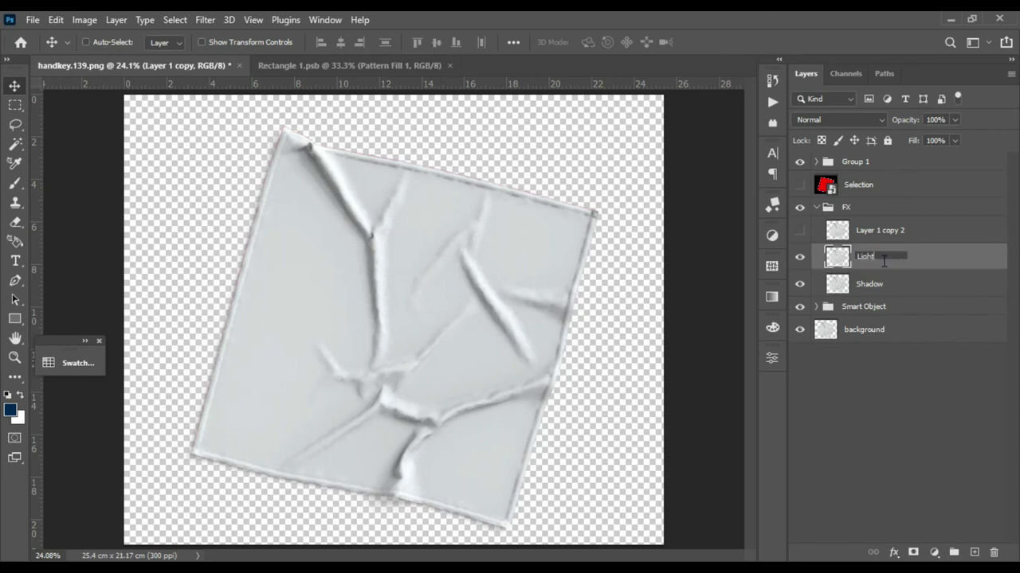
{"action": "type", "text": "ight"}
{"action": "key", "text": "Return"}
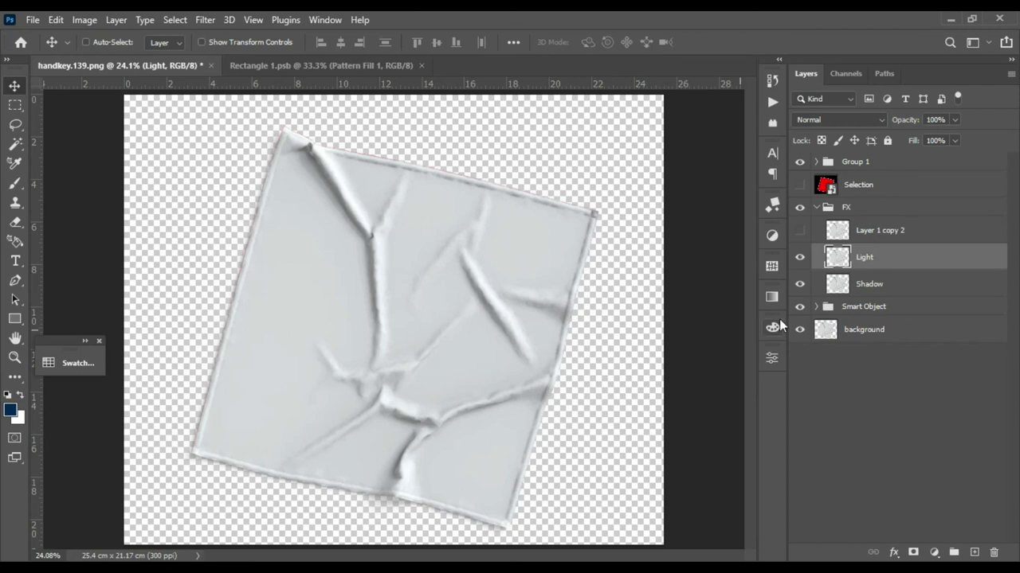
Set the Shadow layer's blend mode to Multiply.
{"action": "left_click", "coordinate": [924, 291]}
{"action": "left_click", "coordinate": [909, 259]}
{"action": "left_click", "coordinate": [917, 286]}
{"action": "left_click", "coordinate": [932, 280]}
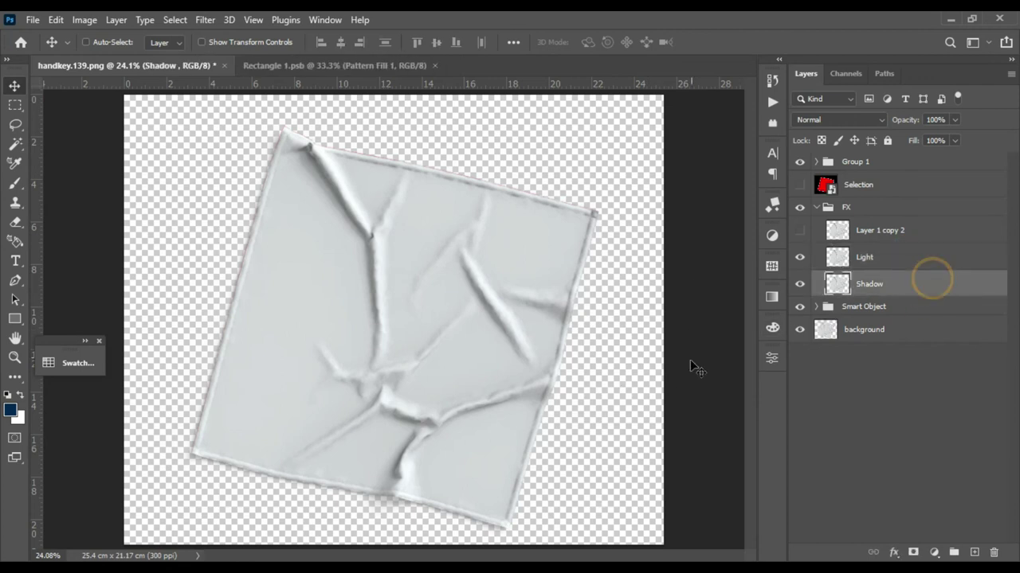
{"action": "left_click", "coordinate": [934, 552]}
{"action": "key", "text": "Escape"}
{"action": "left_click", "coordinate": [865, 119]}
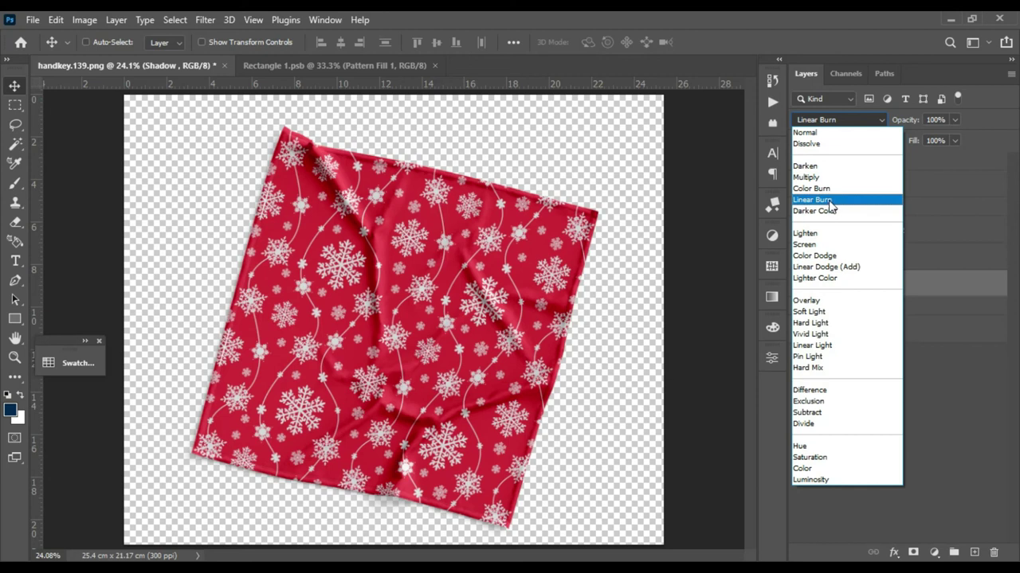
{"action": "left_click", "coordinate": [826, 183]}
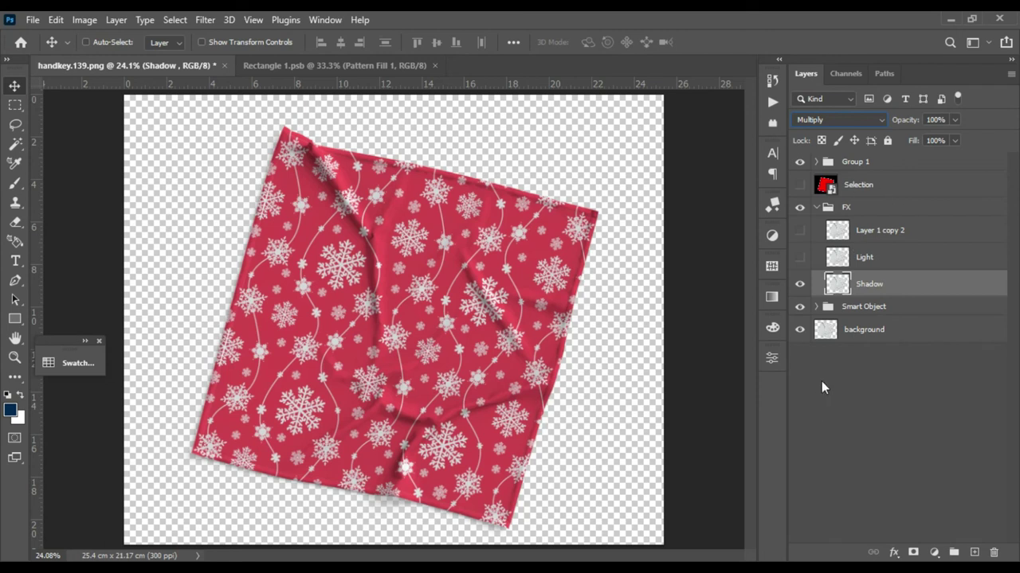
Show the Light layer and blend it in Screen mode at 100% opacity.
{"action": "left_click", "coordinate": [806, 258]}
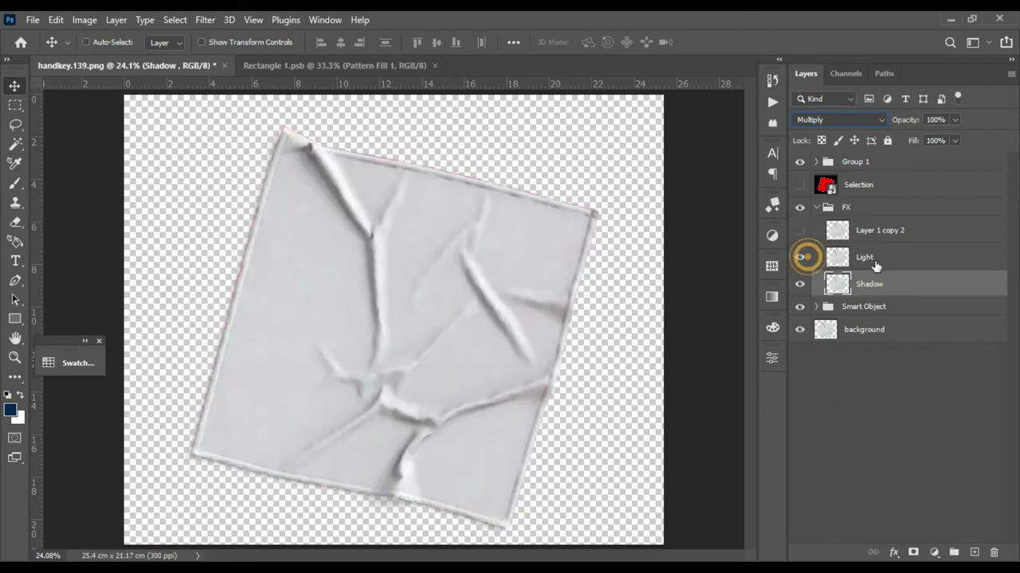
{"action": "left_click", "coordinate": [895, 257]}
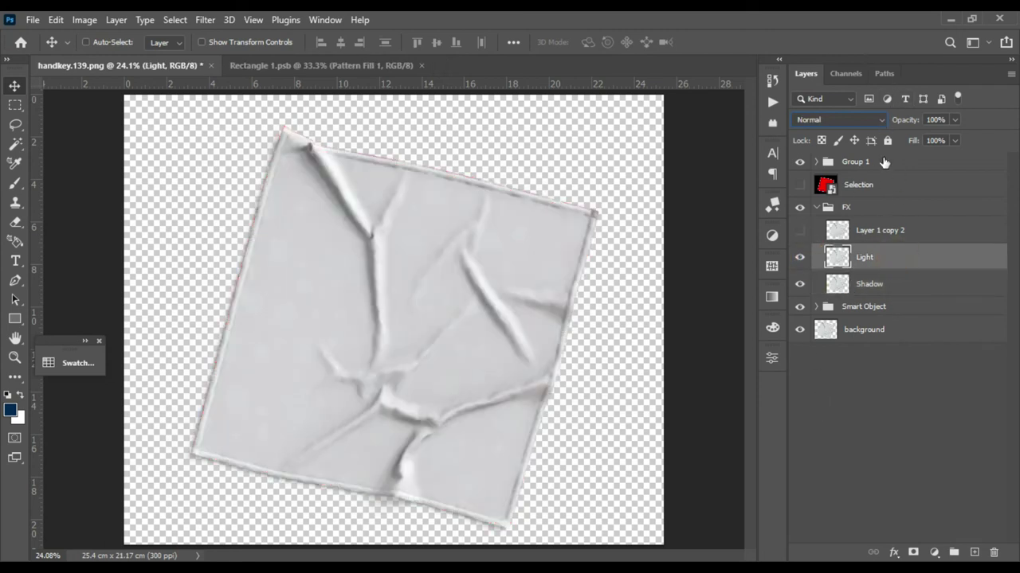
{"action": "left_click", "coordinate": [881, 121]}
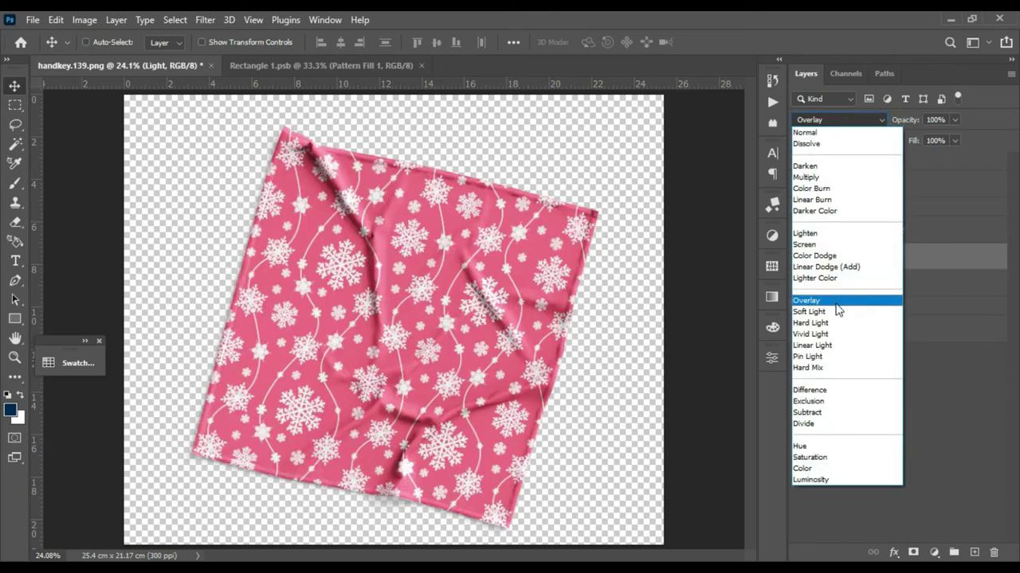
{"action": "left_click", "coordinate": [833, 245]}
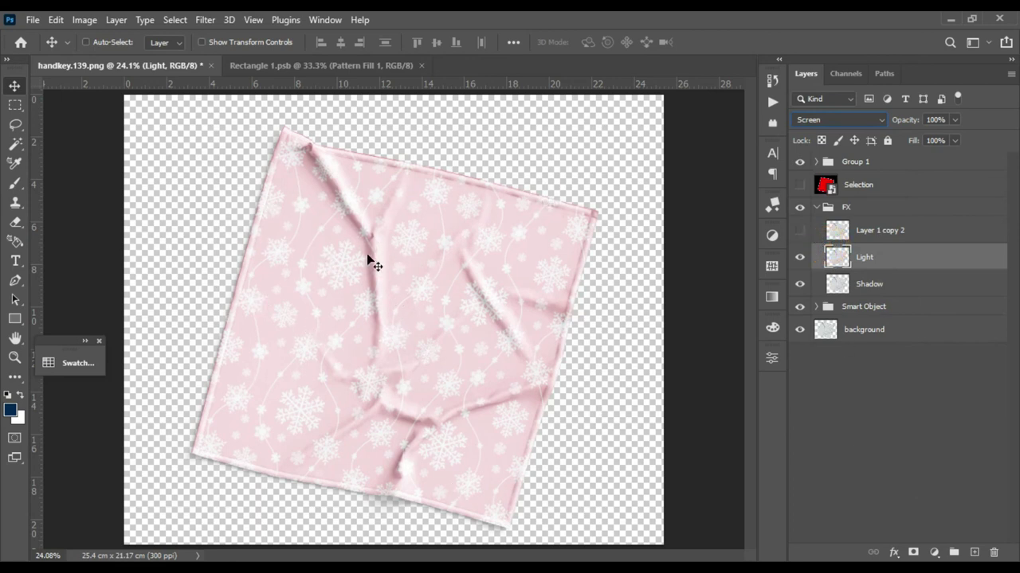
{"action": "left_click", "coordinate": [955, 119]}
{"action": "left_click_drag", "start_coordinate": [949, 137], "coordinate": [934, 138]}
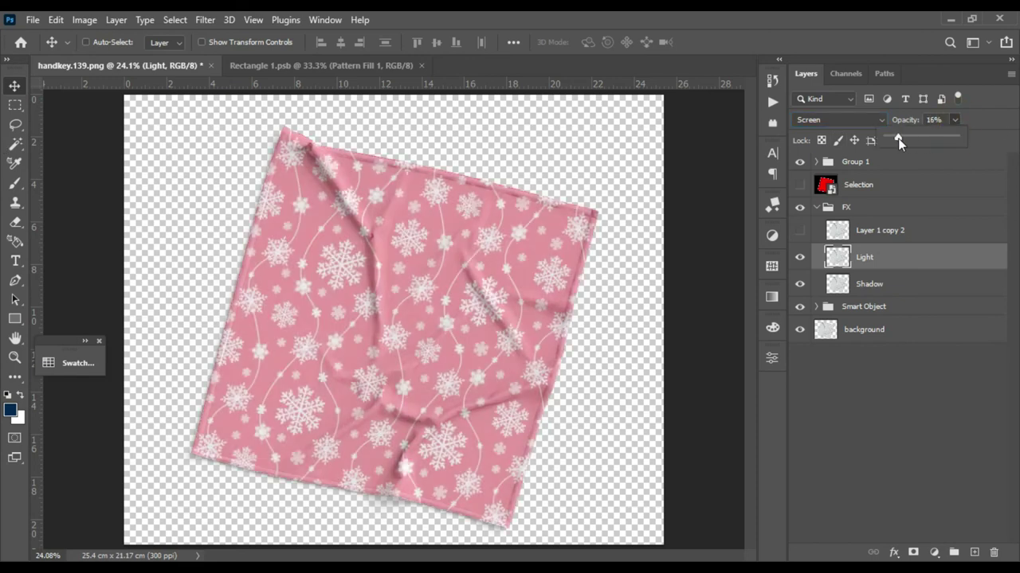
{"action": "key", "text": "0"}
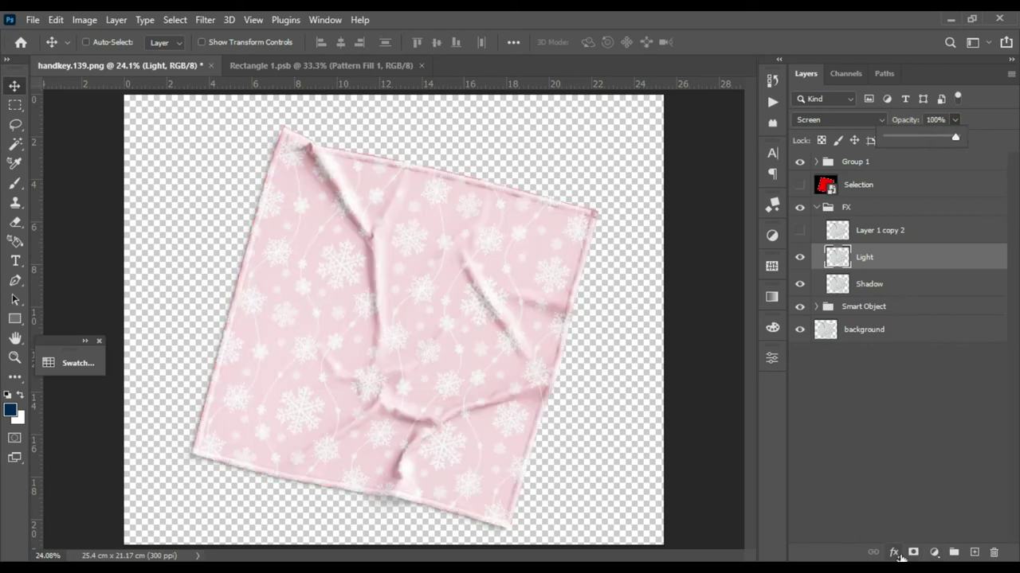
Clip a Levels adjustment to Light with output white 31, input black 120 and gamma 0.30.
{"action": "left_click", "coordinate": [896, 554]}
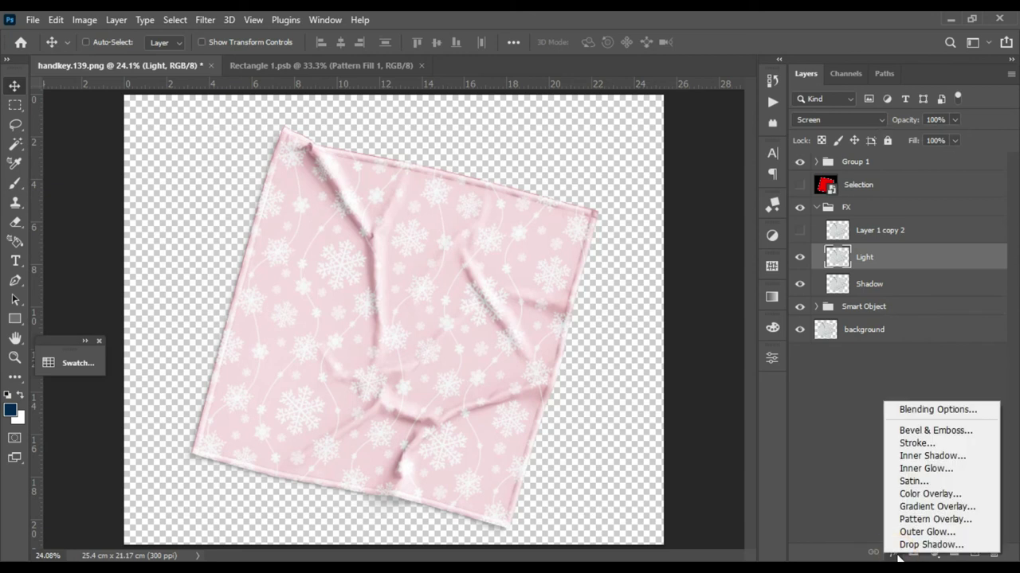
{"action": "left_click", "coordinate": [830, 558]}
{"action": "left_click", "coordinate": [932, 553]}
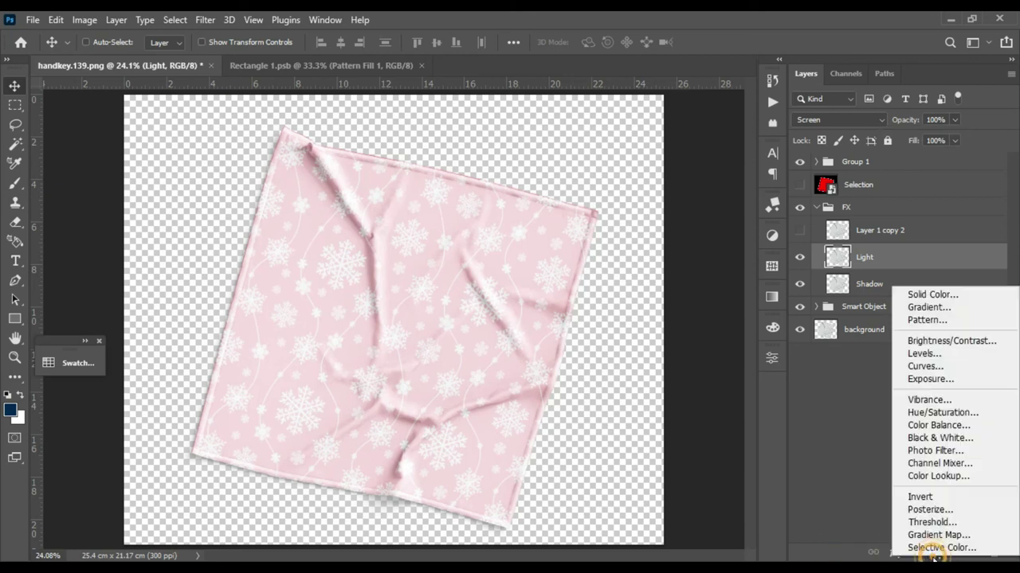
{"action": "left_click", "coordinate": [924, 353]}
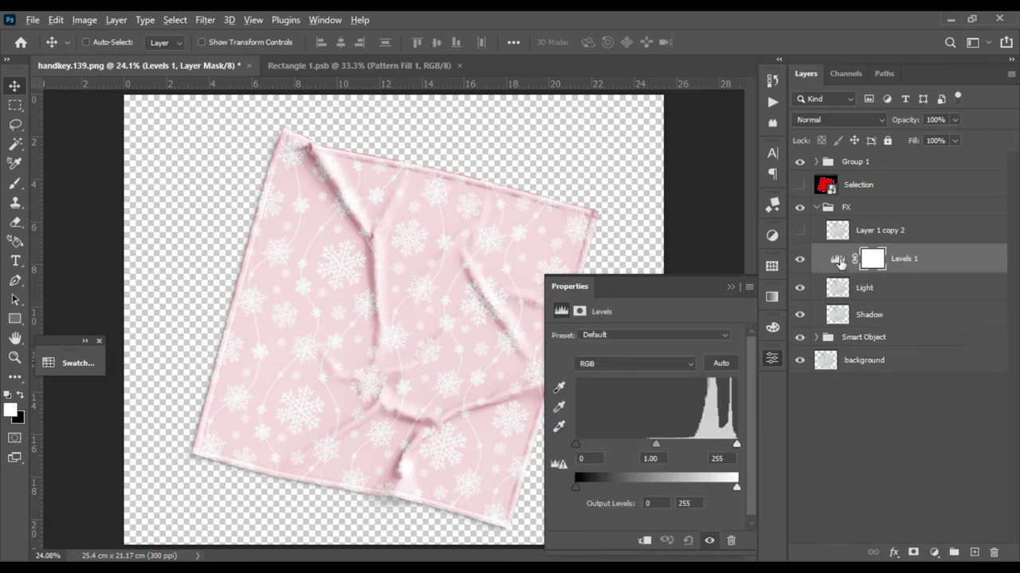
{"action": "left_click", "coordinate": [841, 271], "text": "alt"}
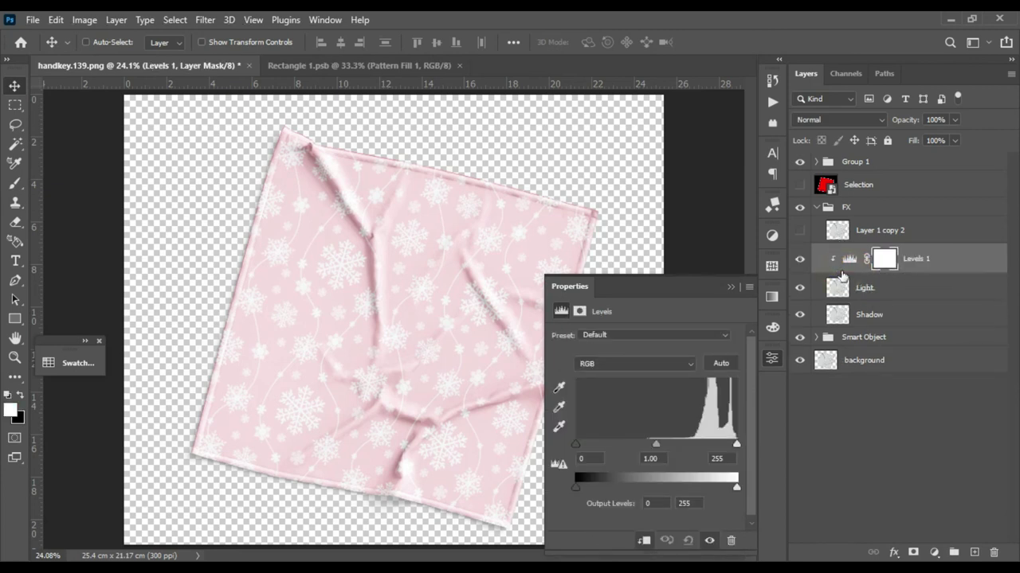
{"action": "left_click_drag", "start_coordinate": [750, 377], "coordinate": [749, 373]}
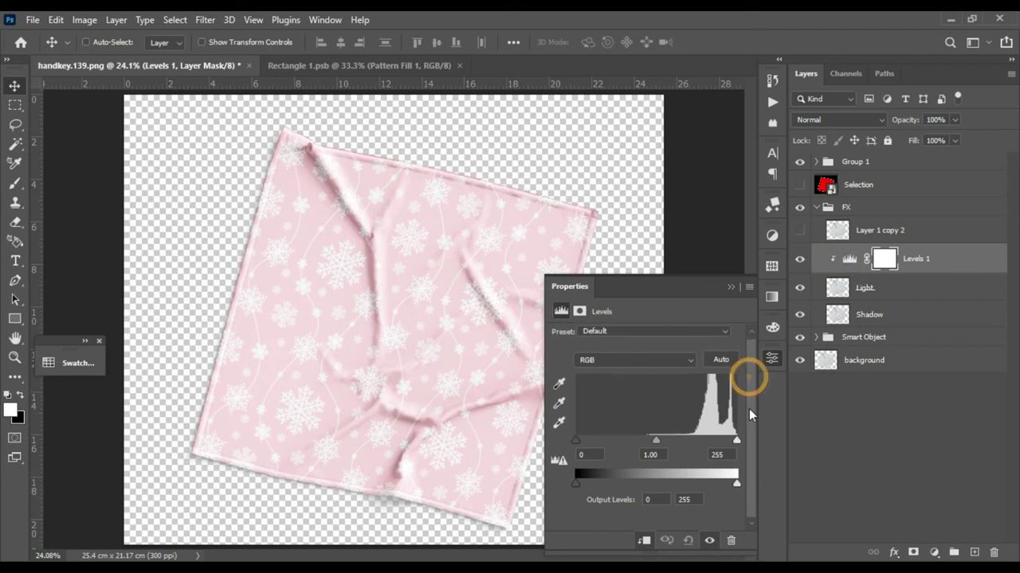
{"action": "left_click_drag", "start_coordinate": [736, 484], "coordinate": [598, 471]}
{"action": "left_click_drag", "start_coordinate": [656, 440], "coordinate": [694, 442]}
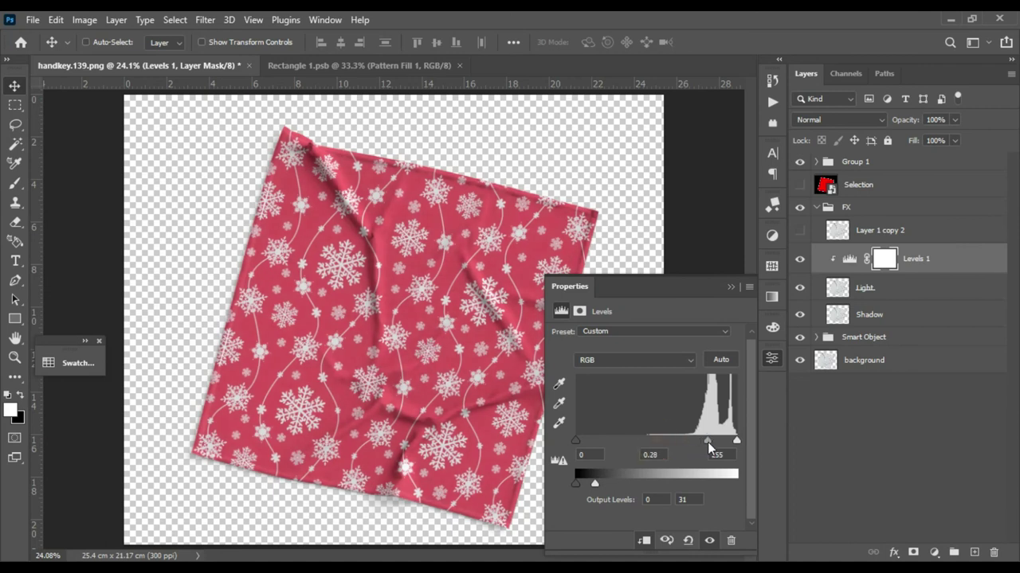
{"action": "left_click_drag", "start_coordinate": [577, 439], "coordinate": [626, 438]}
{"action": "left_click_drag", "start_coordinate": [714, 440], "coordinate": [710, 446]}
{"action": "left_click_drag", "start_coordinate": [633, 439], "coordinate": [726, 442]}
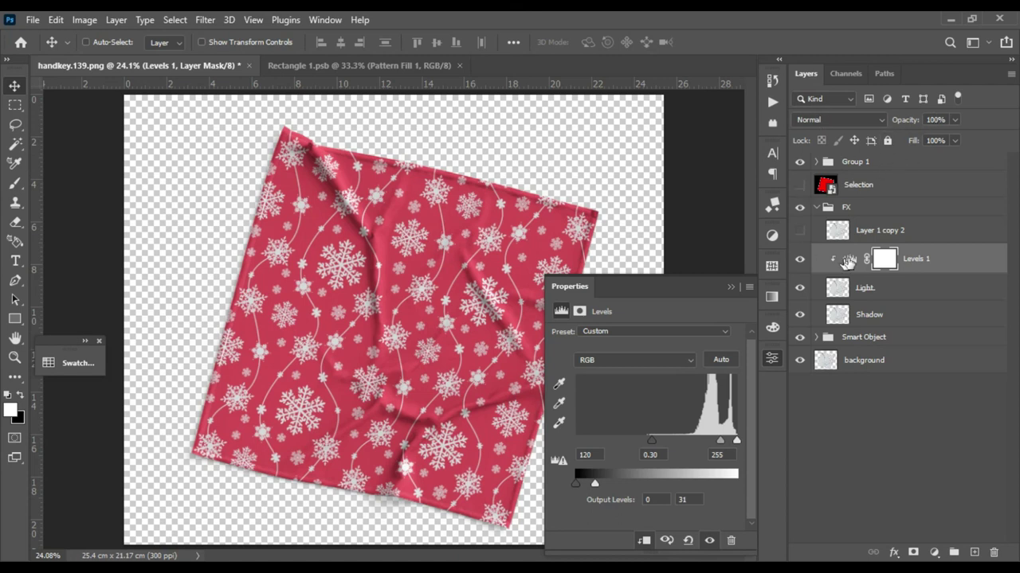
{"action": "left_click", "coordinate": [727, 287]}
Toggle the Light layer's visibility to compare the effect, leaving it on.
{"action": "left_click", "coordinate": [800, 289]}
{"action": "left_click", "coordinate": [800, 290]}
{"action": "left_click", "coordinate": [800, 289]}
{"action": "left_click", "coordinate": [800, 289]}
{"action": "left_click", "coordinate": [799, 289]}
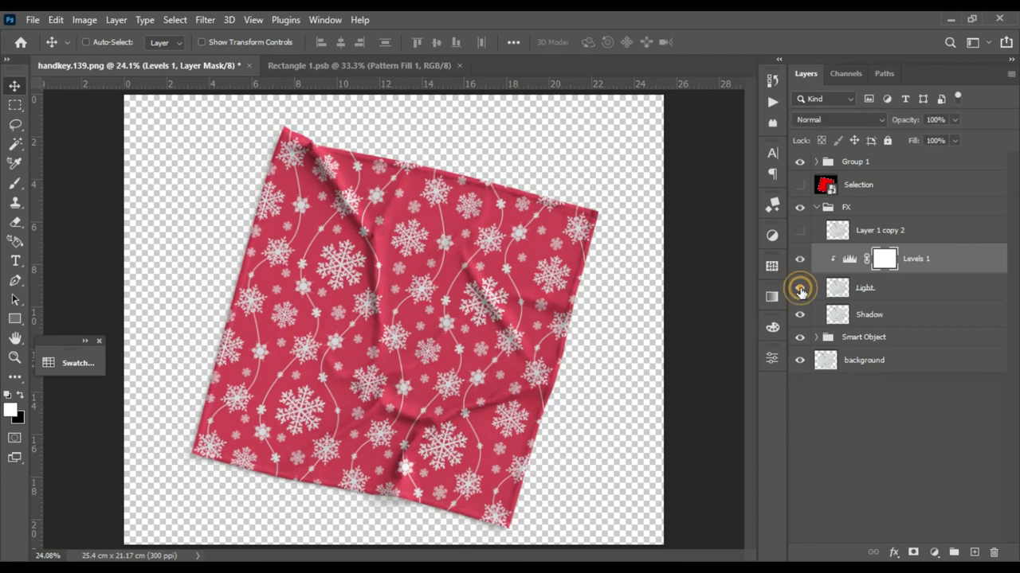
{"action": "left_click", "coordinate": [800, 289]}
{"action": "left_click", "coordinate": [800, 289]}
{"action": "left_click", "coordinate": [799, 289]}
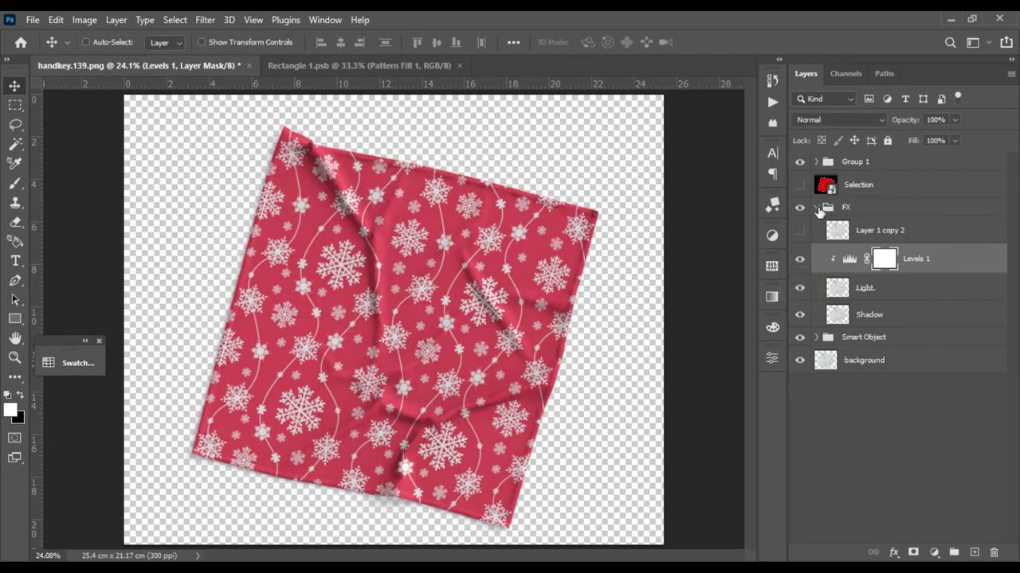
Add a #bc747a Solid Color fill layer and place it beneath the background layer.
{"action": "left_click", "coordinate": [816, 208]}
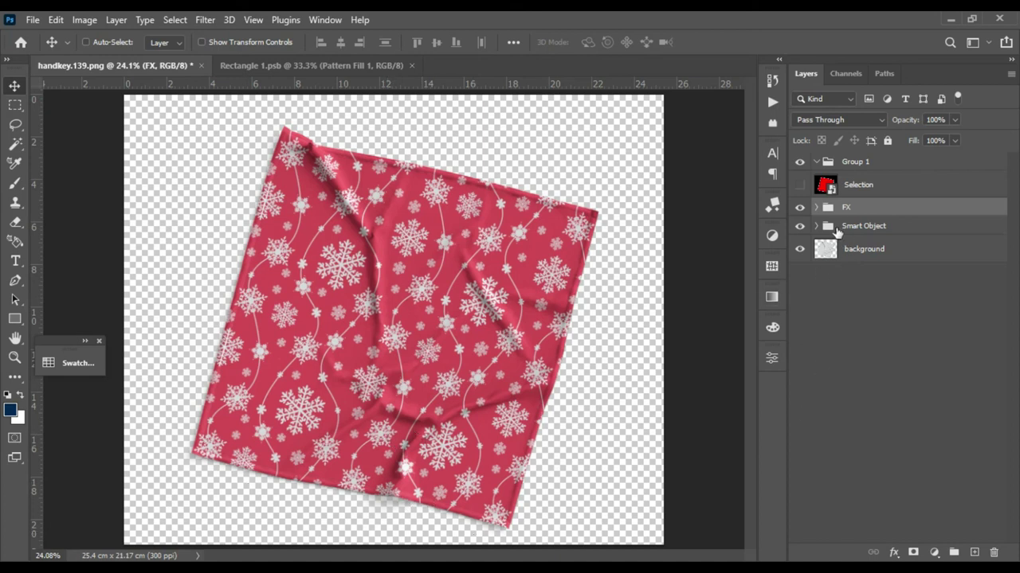
{"action": "left_click", "coordinate": [830, 252]}
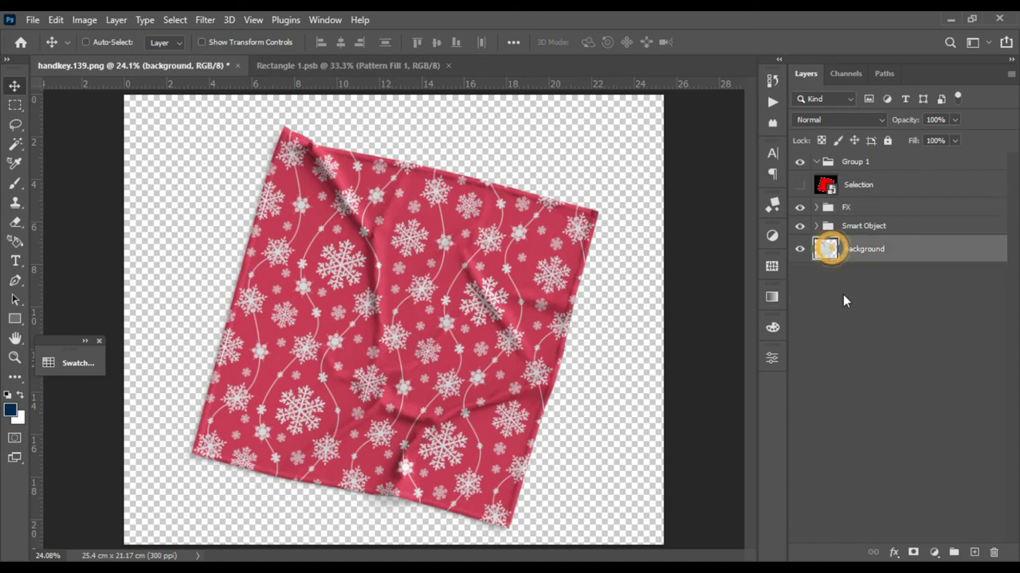
{"action": "left_click", "coordinate": [933, 552]}
{"action": "left_click", "coordinate": [957, 292]}
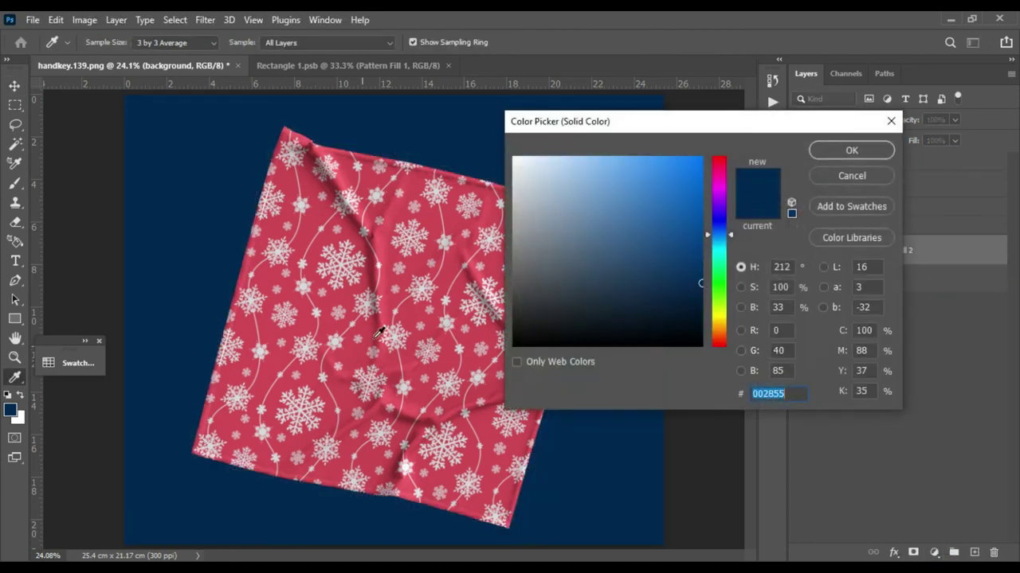
{"action": "left_click", "coordinate": [411, 310]}
{"action": "mouse_move", "coordinate": [587, 287]}
{"action": "left_mouse_down"}
{"action": "mouse_move", "coordinate": [565, 290]}
{"action": "mouse_move", "coordinate": [595, 241]}
{"action": "mouse_move", "coordinate": [622, 237]}
{"action": "mouse_move", "coordinate": [621, 215]}
{"action": "mouse_move", "coordinate": [571, 225]}
{"action": "mouse_move", "coordinate": [585, 207]}
{"action": "left_mouse_up"}
{"action": "left_click", "coordinate": [850, 150]}
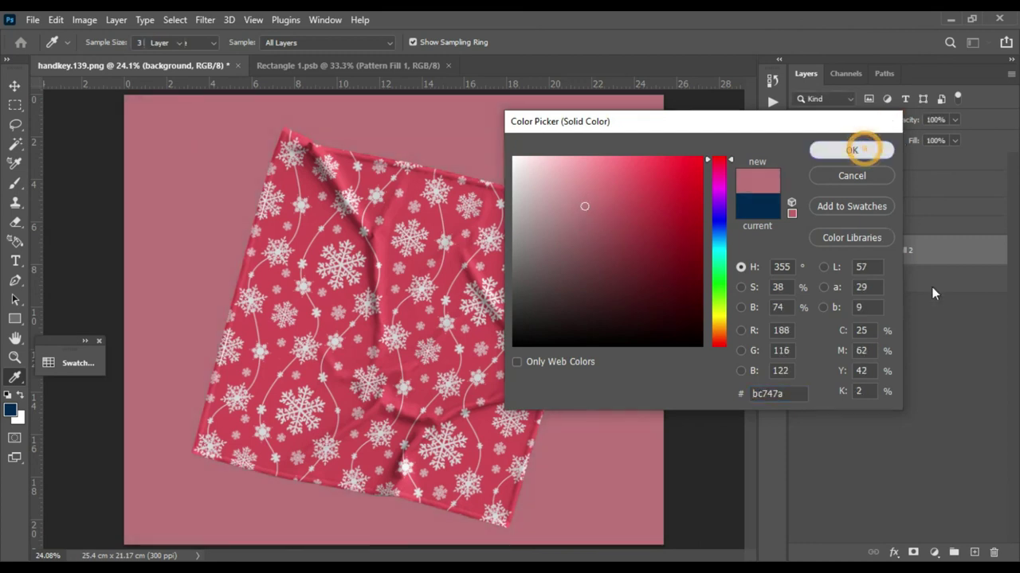
{"action": "left_click_drag", "start_coordinate": [828, 254], "coordinate": [844, 293]}
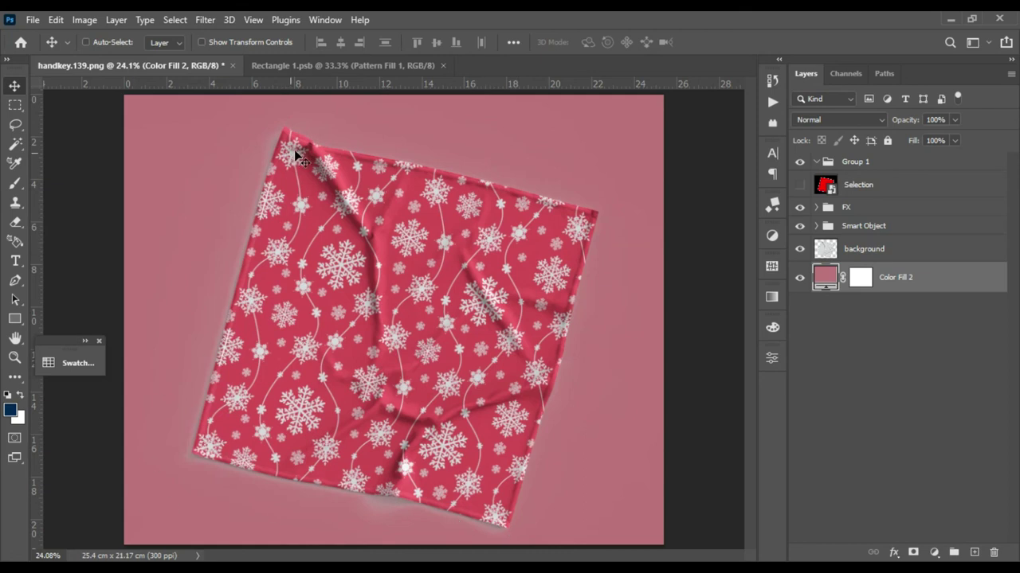
{"action": "left_click", "coordinate": [816, 226]}
Copy the inverted Rectangle 1 area of background to two layers, then hide background below Color Fill 2.
{"action": "left_click", "coordinate": [822, 188], "text": "ctrl"}
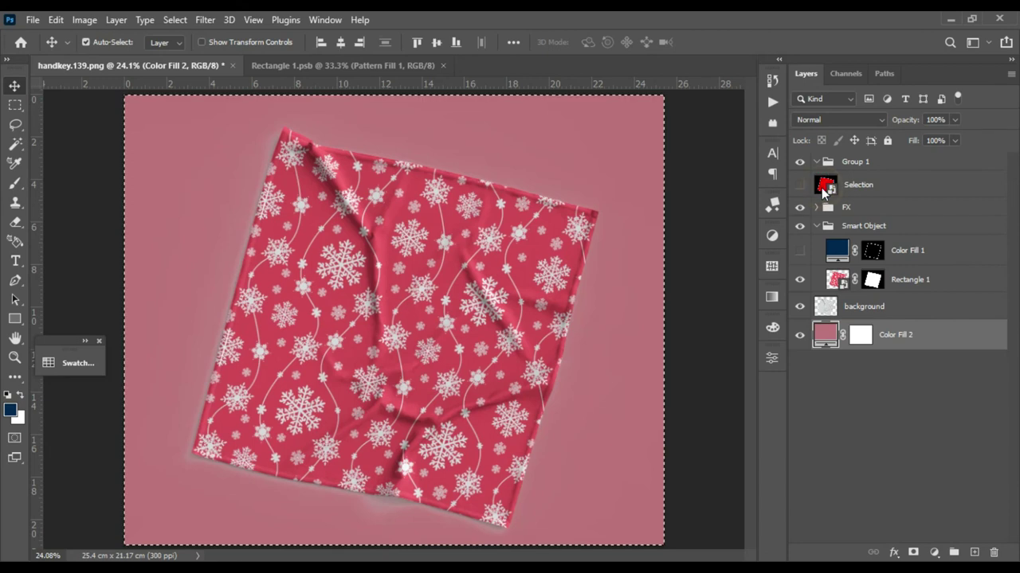
{"action": "left_click", "coordinate": [876, 283], "text": "ctrl"}
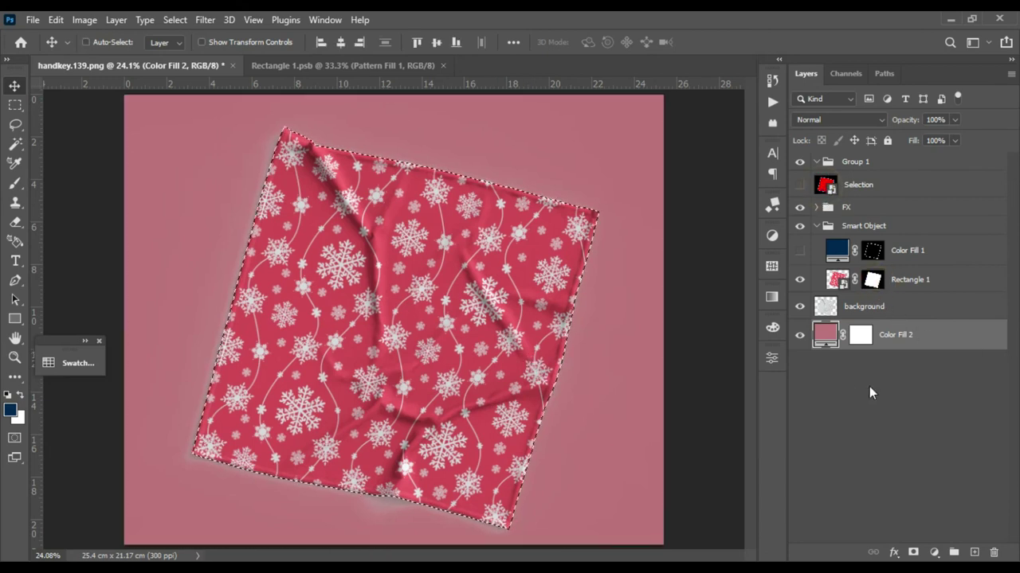
{"action": "left_click", "coordinate": [833, 311]}
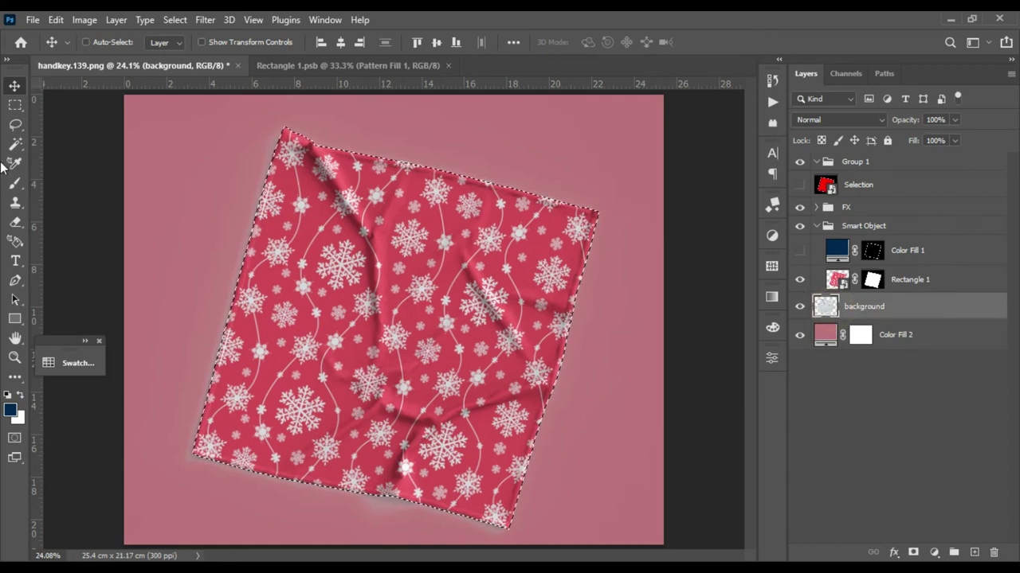
{"action": "left_click", "coordinate": [183, 21]}
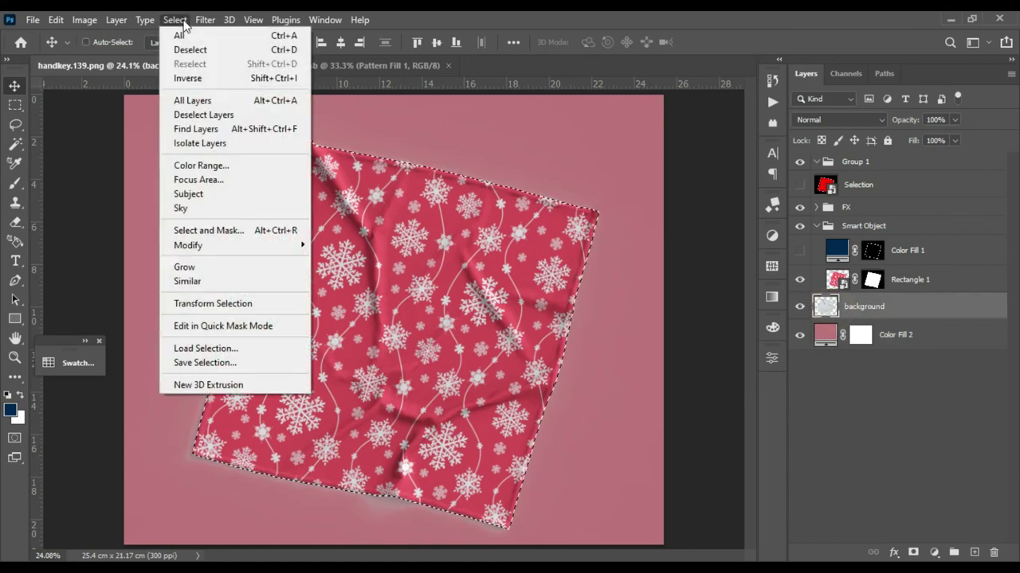
{"action": "left_click", "coordinate": [199, 78]}
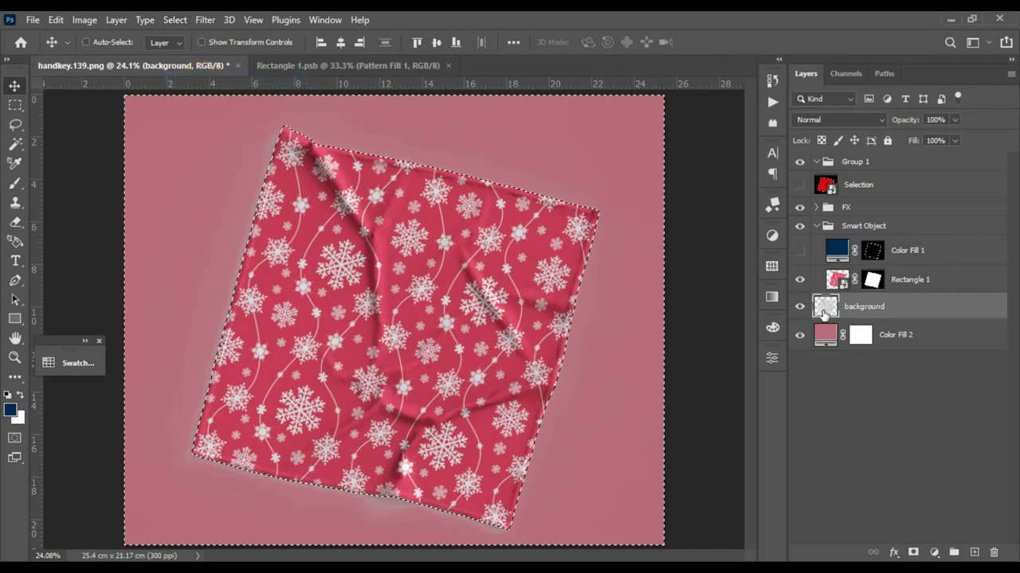
{"action": "key", "text": "ctrl"}
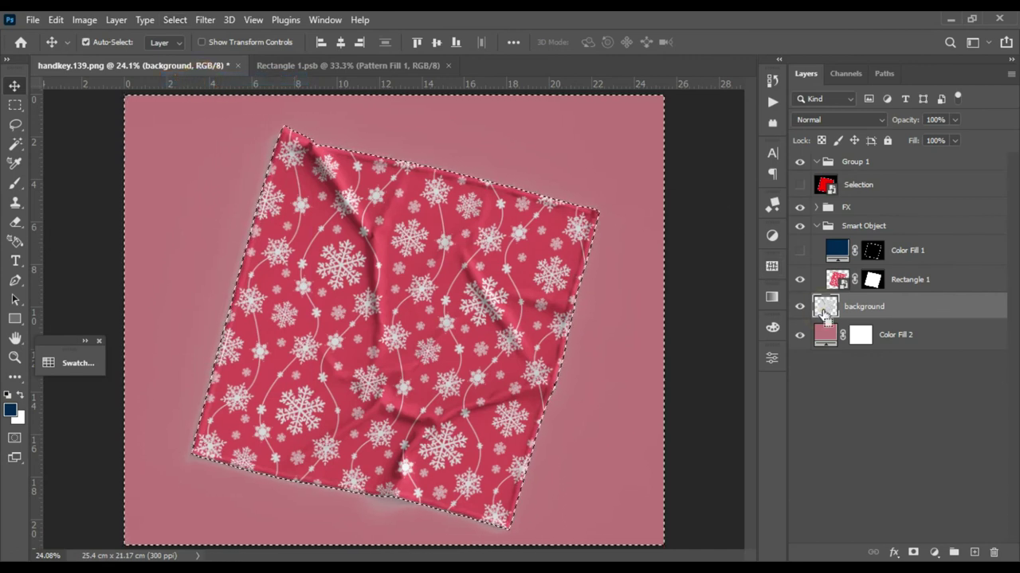
{"action": "key", "text": "ctrl+j"}
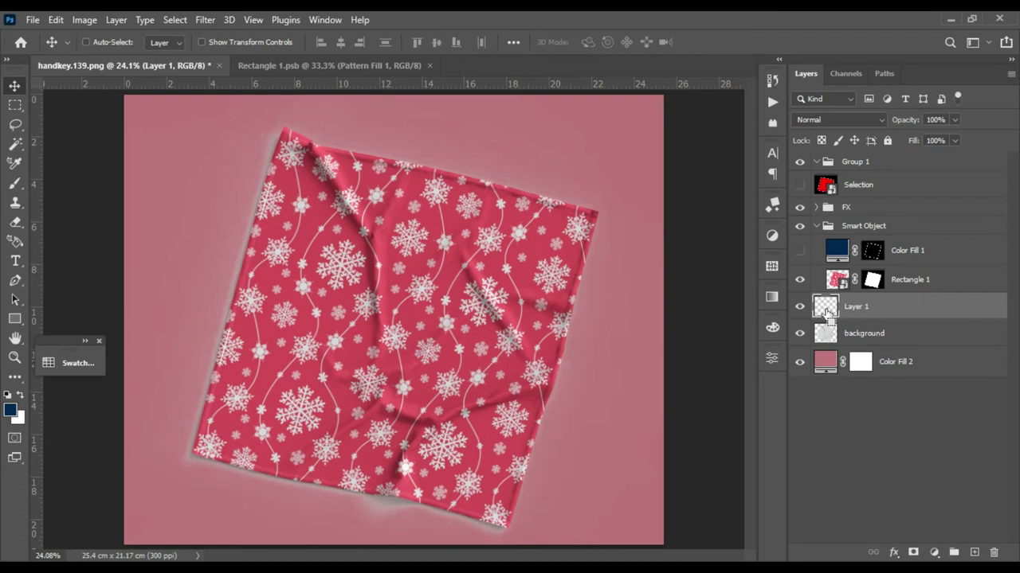
{"action": "key", "text": "ctrl+j"}
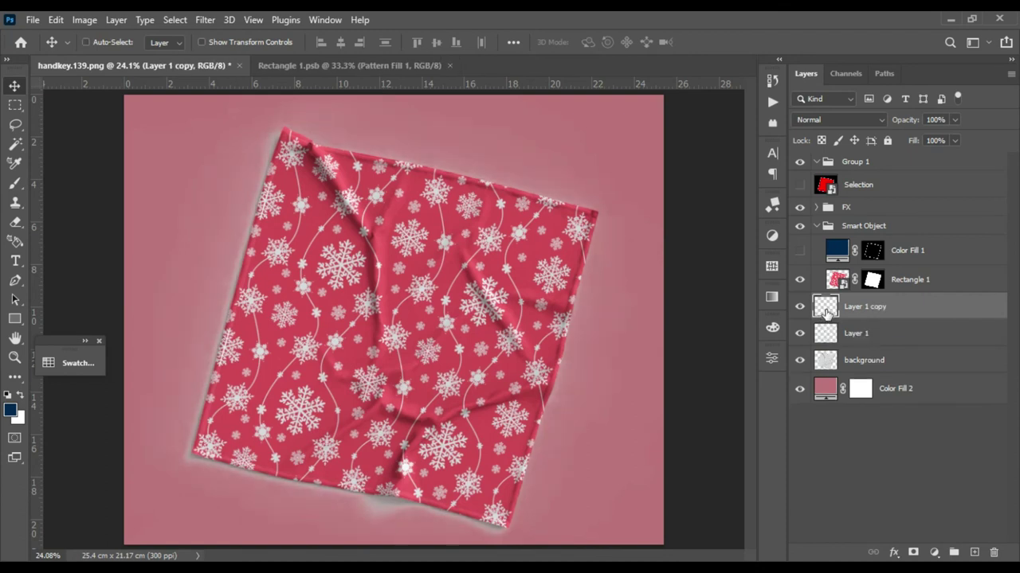
{"action": "left_click", "coordinate": [800, 361]}
{"action": "left_click_drag", "start_coordinate": [842, 364], "coordinate": [846, 434]}
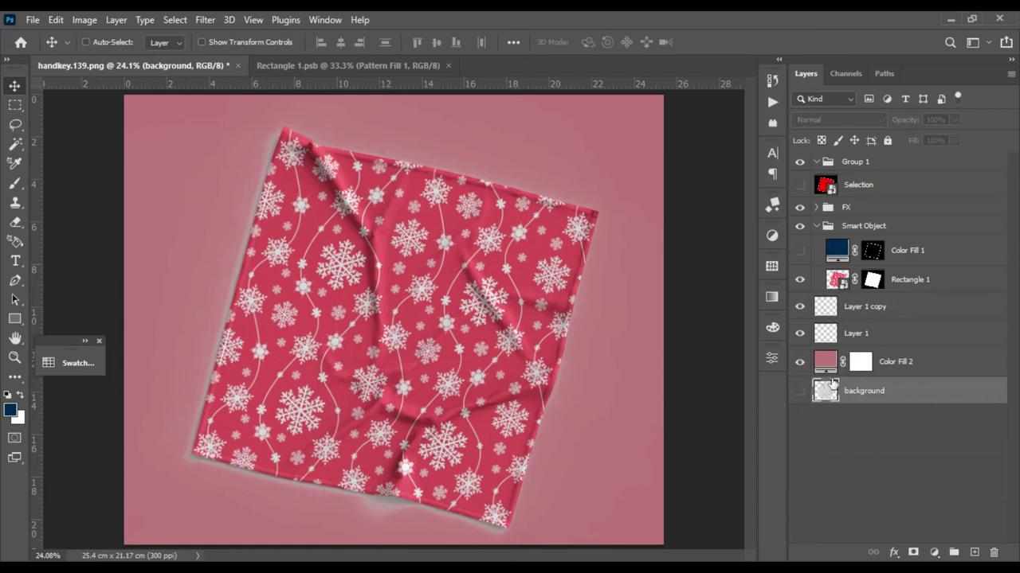
Set Layer 1 and Layer 1 copy to Multiply blending and fine-tune Layer 1's opacity.
{"action": "left_click", "coordinate": [894, 308]}
{"action": "left_click", "coordinate": [898, 331], "text": "shift"}
{"action": "left_click", "coordinate": [874, 120]}
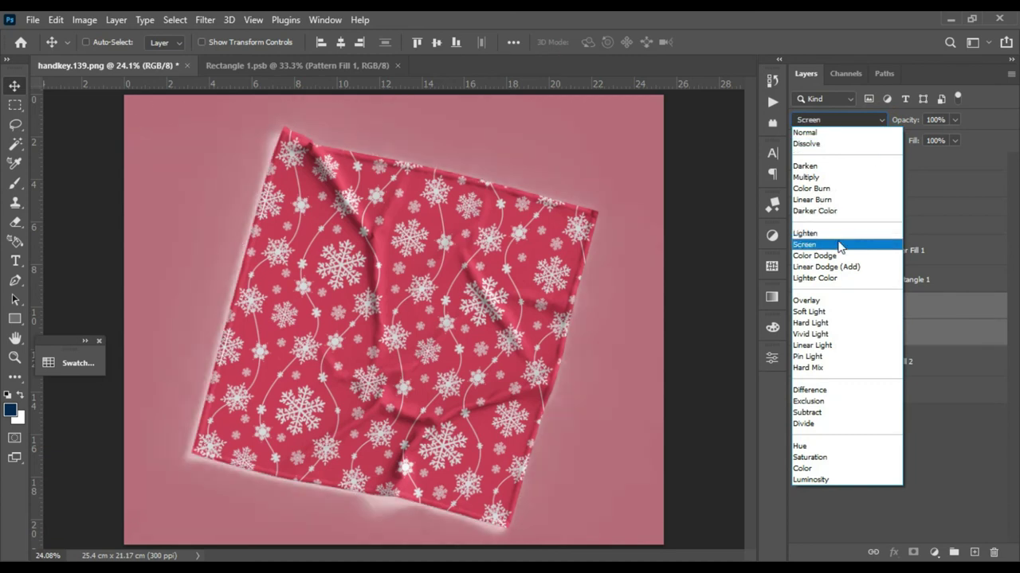
{"action": "left_click", "coordinate": [830, 178]}
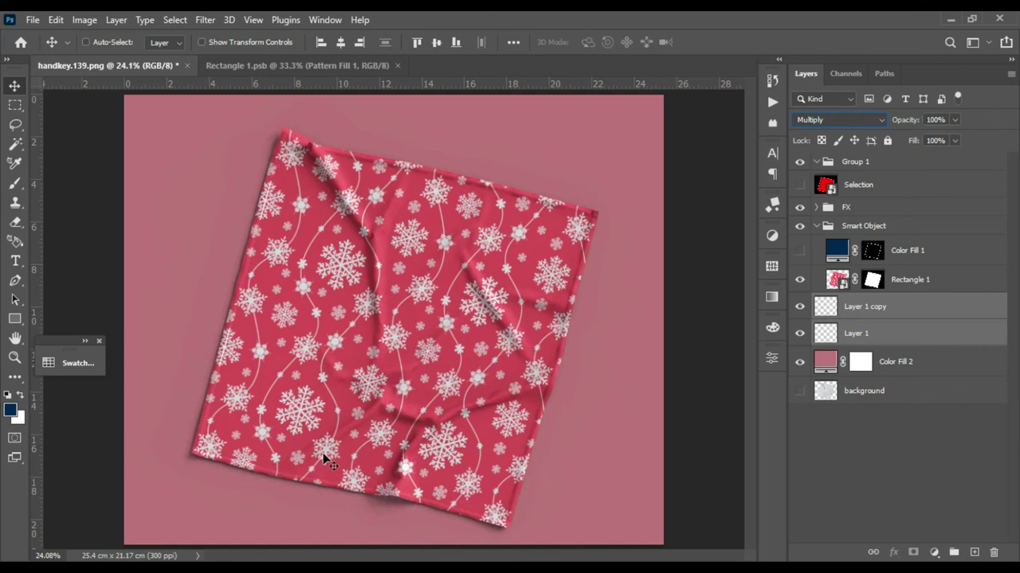
{"action": "left_click", "coordinate": [854, 335]}
{"action": "left_click", "coordinate": [955, 120]}
{"action": "left_click_drag", "start_coordinate": [949, 137], "coordinate": [907, 137]}
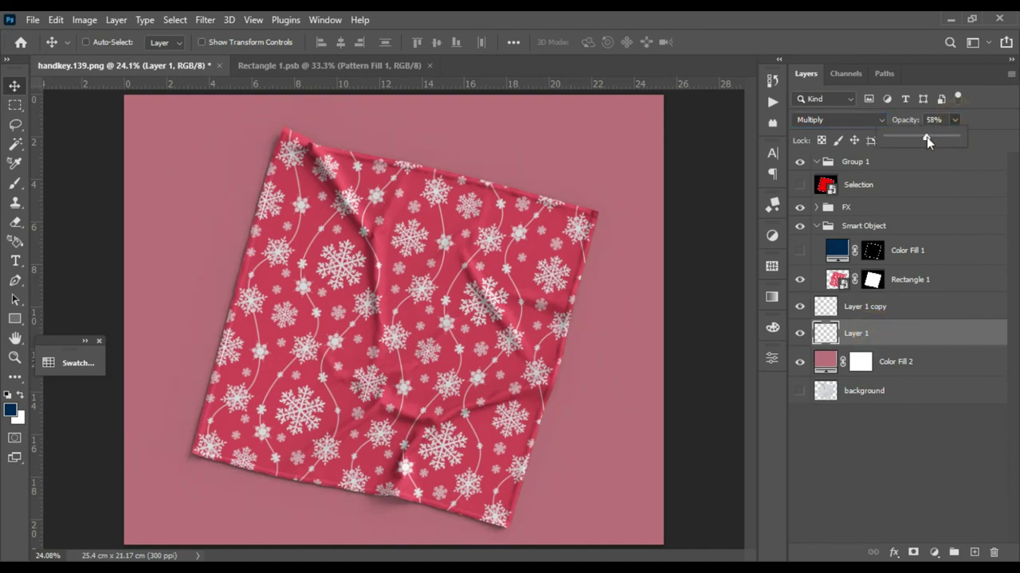
{"action": "left_click_drag", "start_coordinate": [934, 141], "coordinate": [946, 141]}
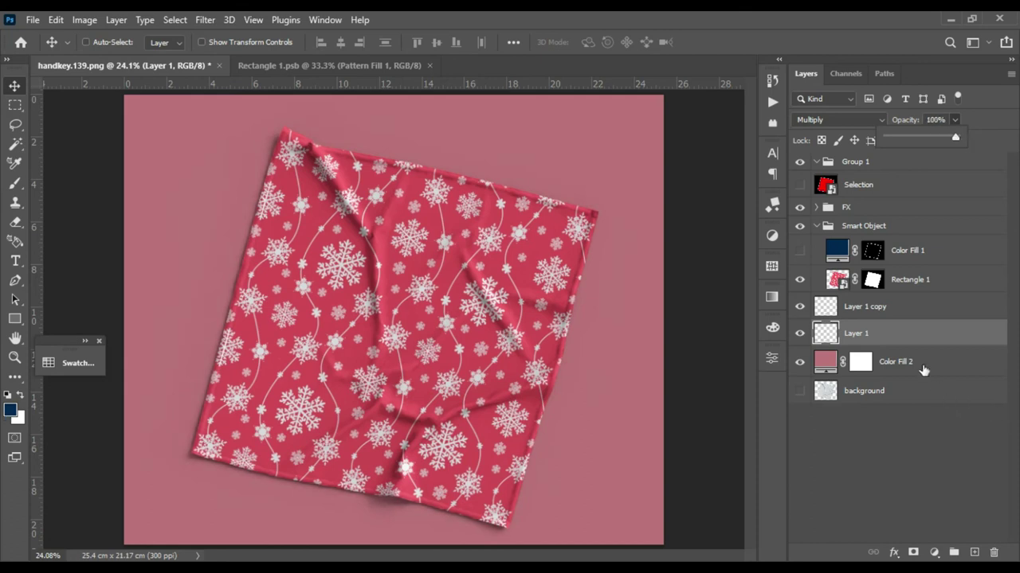
Duplicate Layer 1 copy into a third shadow layer and group all three shadow layers.
{"action": "left_click", "coordinate": [905, 311]}
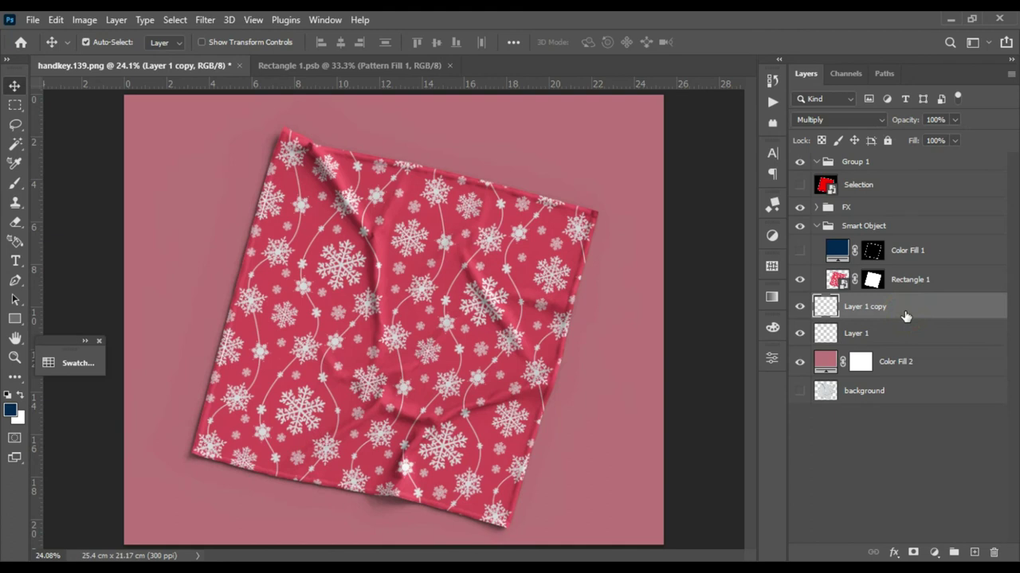
{"action": "key", "text": "ctrl+j"}
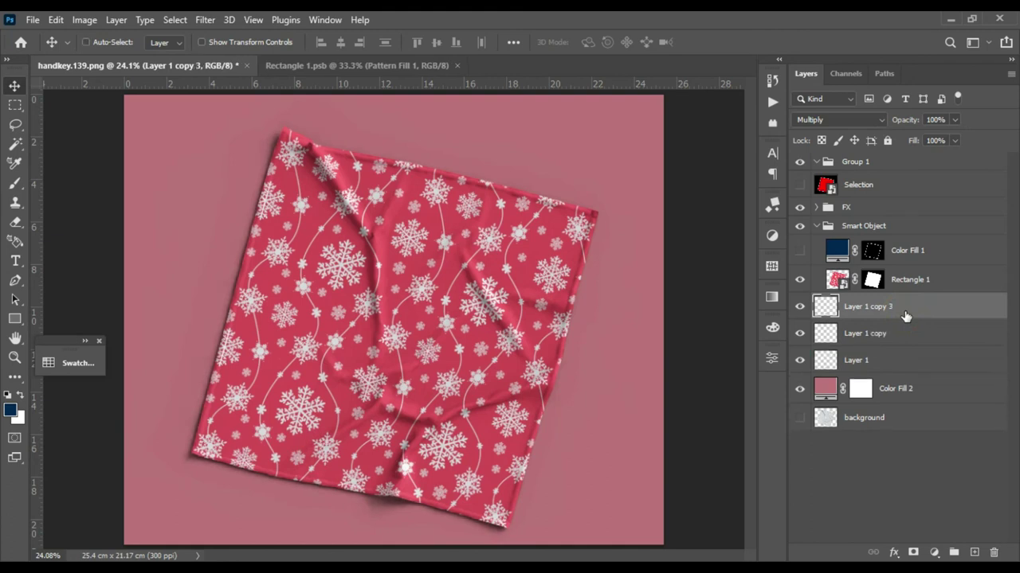
{"action": "left_click", "coordinate": [938, 372], "text": "shift"}
{"action": "left_click_drag", "start_coordinate": [935, 360], "coordinate": [954, 551]}
Rename the shadow group to Shadow.
{"action": "double_click", "coordinate": [855, 302]}
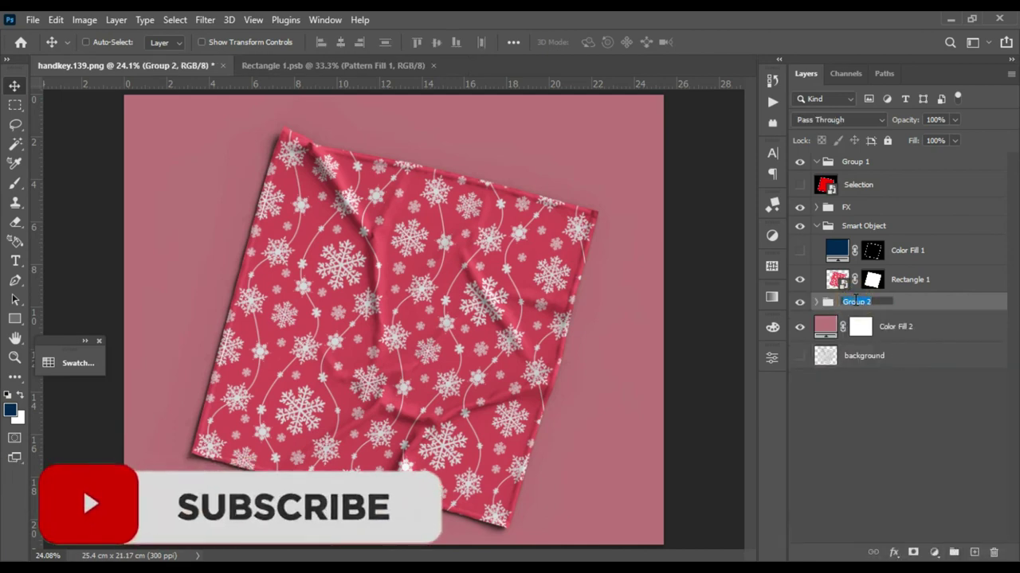
{"action": "type", "text": "Shadow"}
{"action": "key", "text": "Return"}
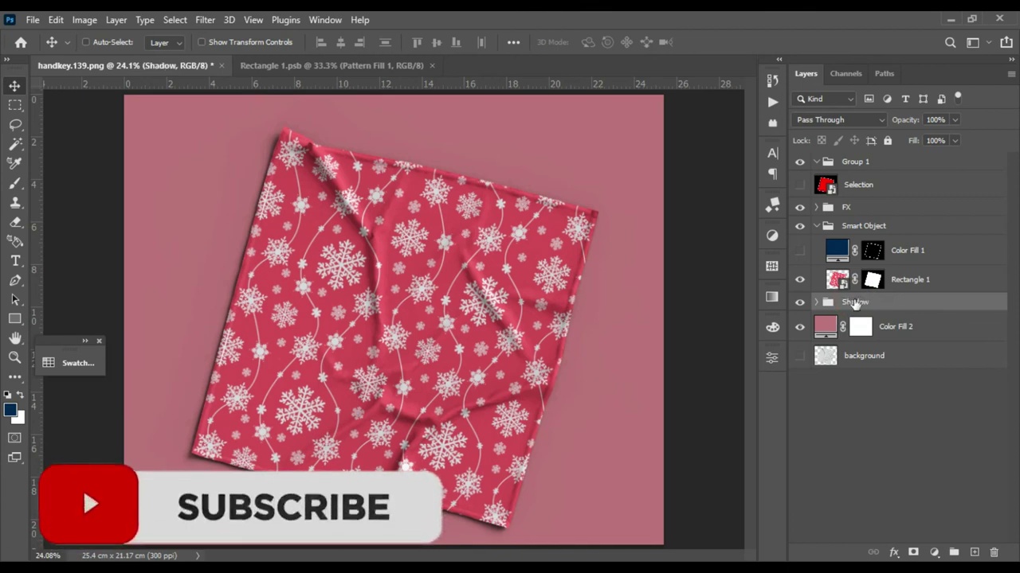
Reposition the FX and Smart Object fabric groups on the canvas, keeping the original angle.
{"action": "left_click", "coordinate": [817, 226]}
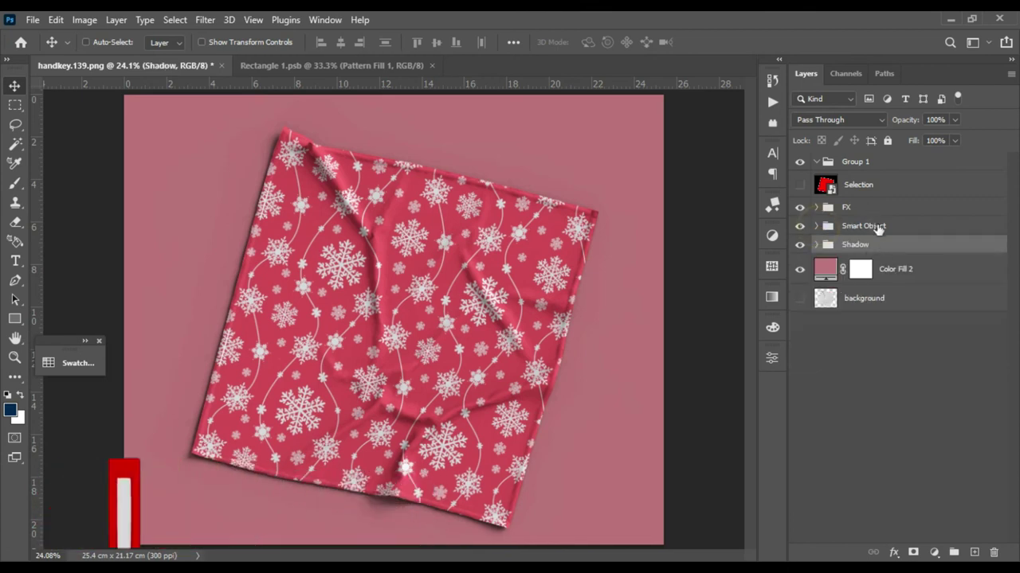
{"action": "left_click", "coordinate": [877, 206], "text": "ctrl"}
{"action": "left_click", "coordinate": [876, 227], "text": "ctrl"}
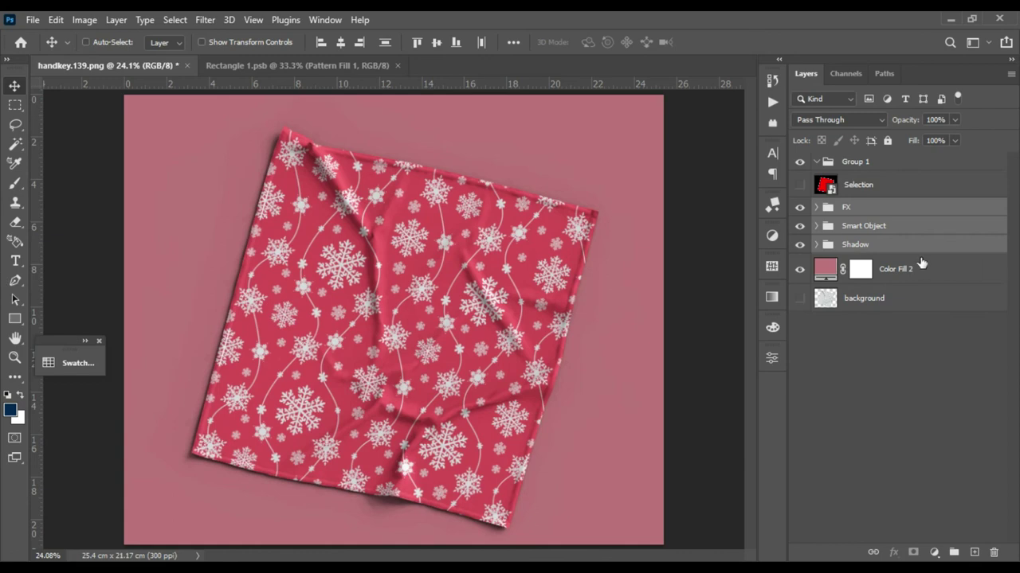
{"action": "left_click_drag", "start_coordinate": [422, 388], "coordinate": [374, 326]}
{"action": "left_click_drag", "start_coordinate": [362, 374], "coordinate": [375, 391]}
{"action": "key", "text": "ctrl"}
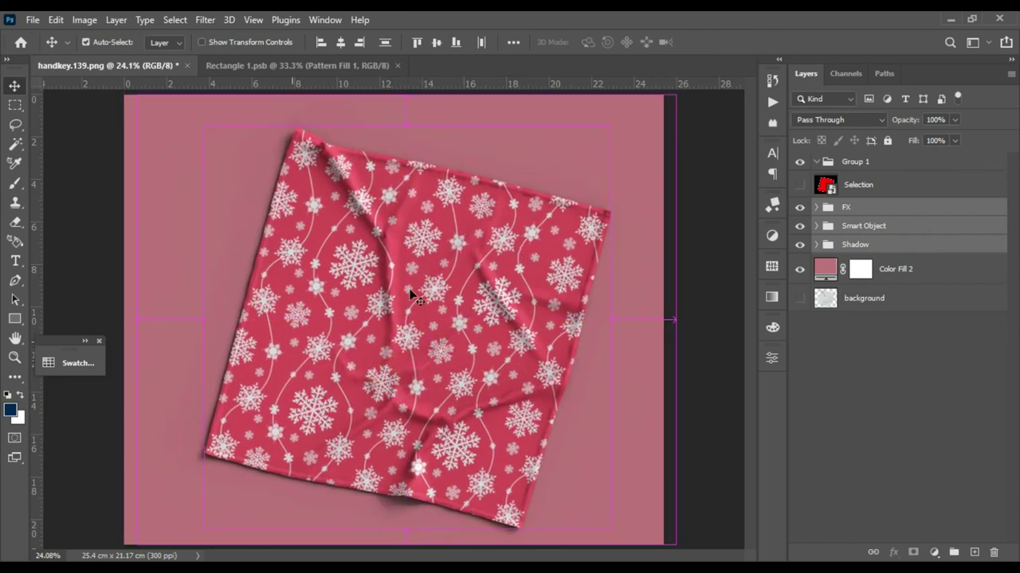
{"action": "key", "text": "ctrl+t"}
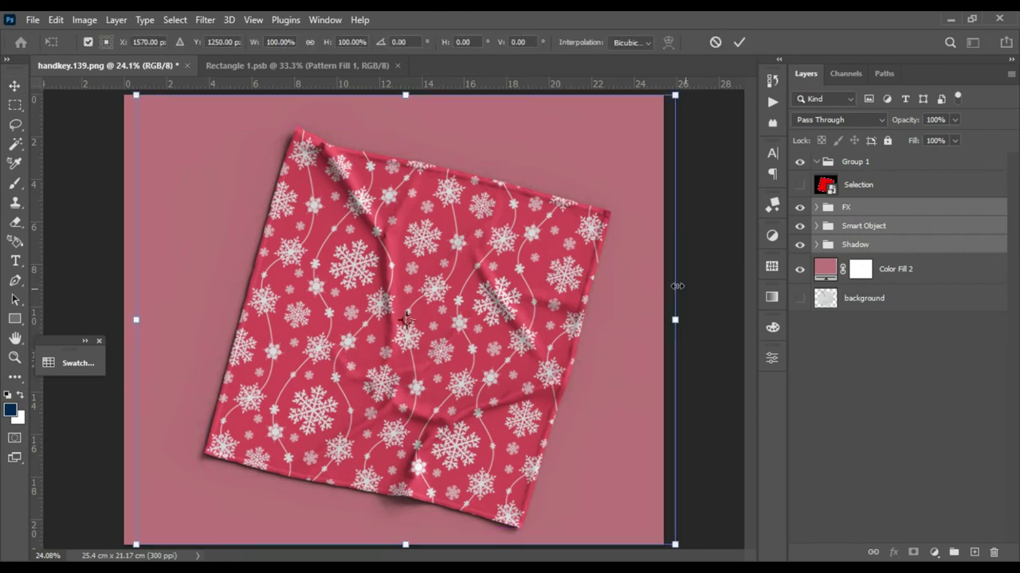
{"action": "left_click_drag", "start_coordinate": [688, 95], "coordinate": [653, 189]}
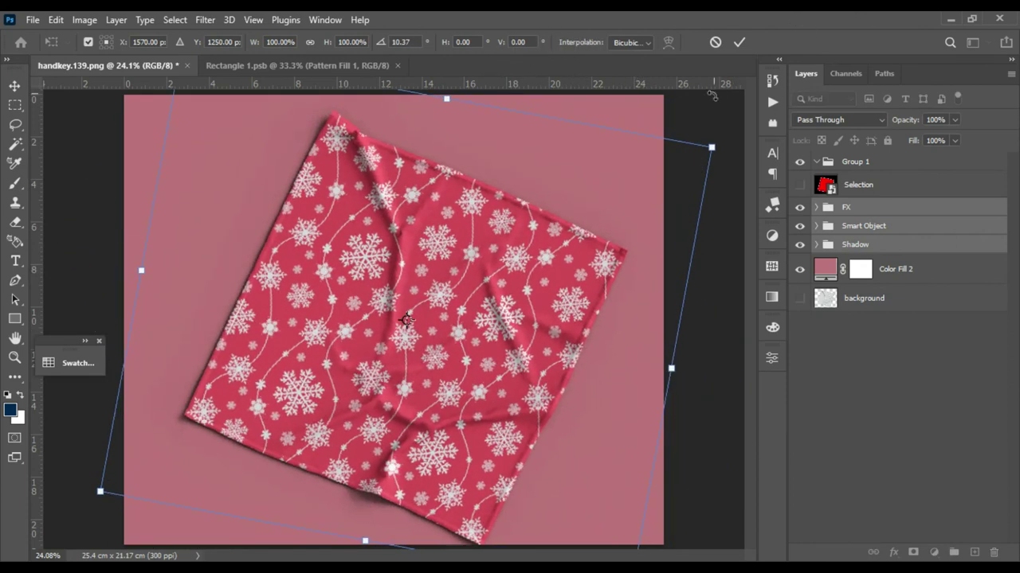
{"action": "key", "text": "Return"}
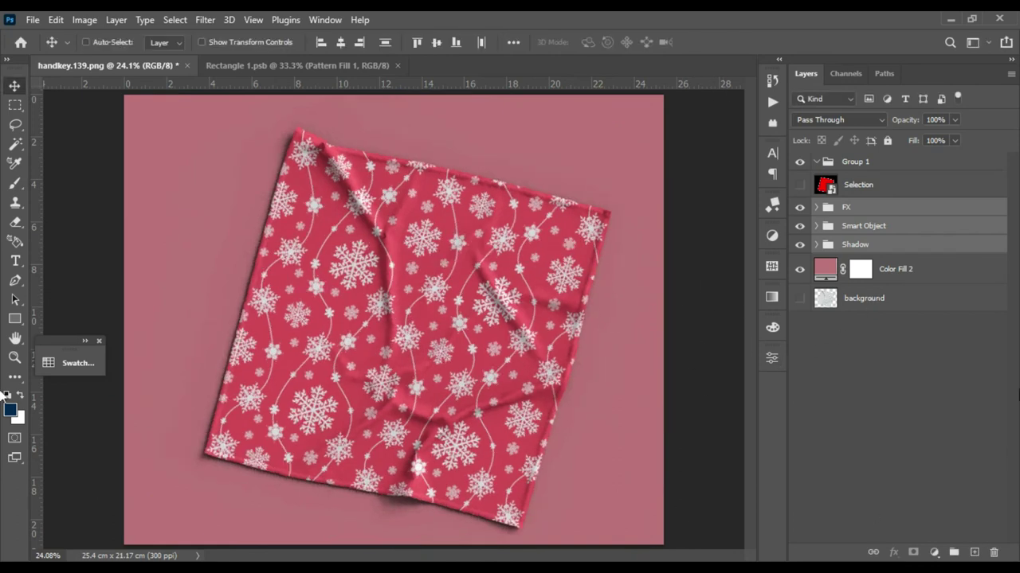
Move the Selection layer into Group 1 and rename that group Object ID.
{"action": "left_click", "coordinate": [915, 409]}
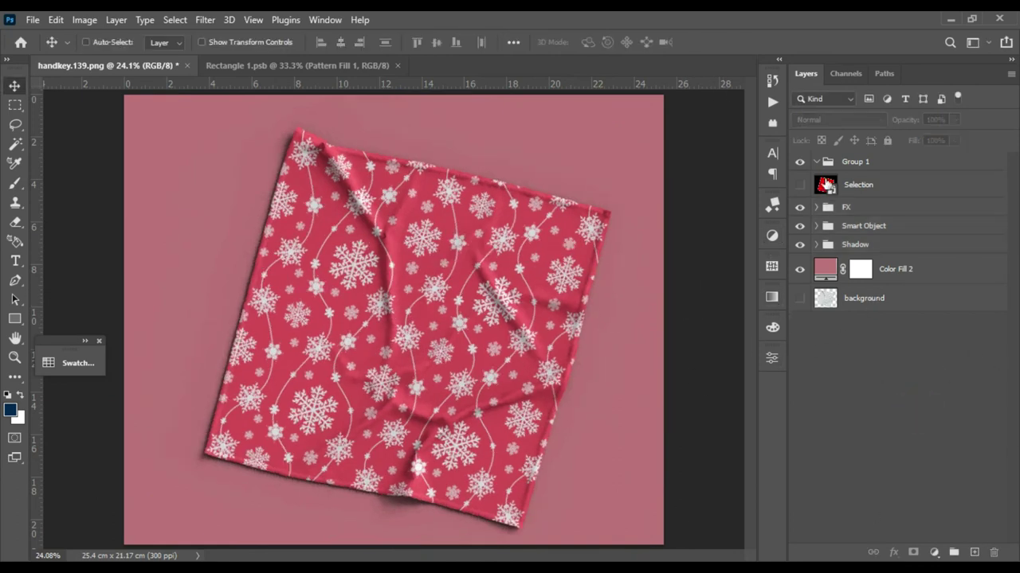
{"action": "left_click", "coordinate": [885, 186]}
{"action": "left_click_drag", "start_coordinate": [830, 176], "coordinate": [829, 164]}
{"action": "double_click", "coordinate": [866, 160]}
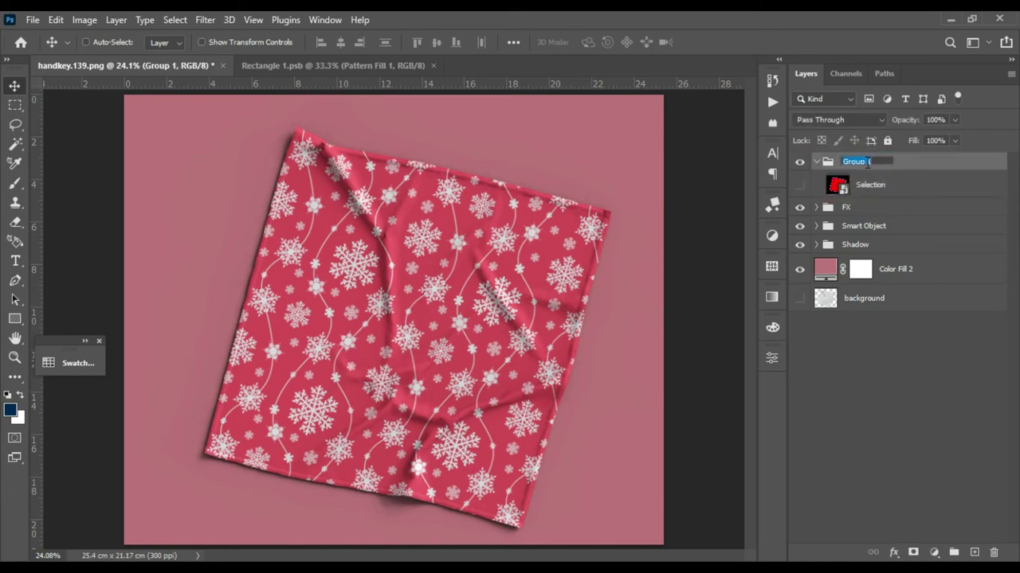
{"action": "type", "text": "Object ID"}
{"action": "key", "text": "Return"}
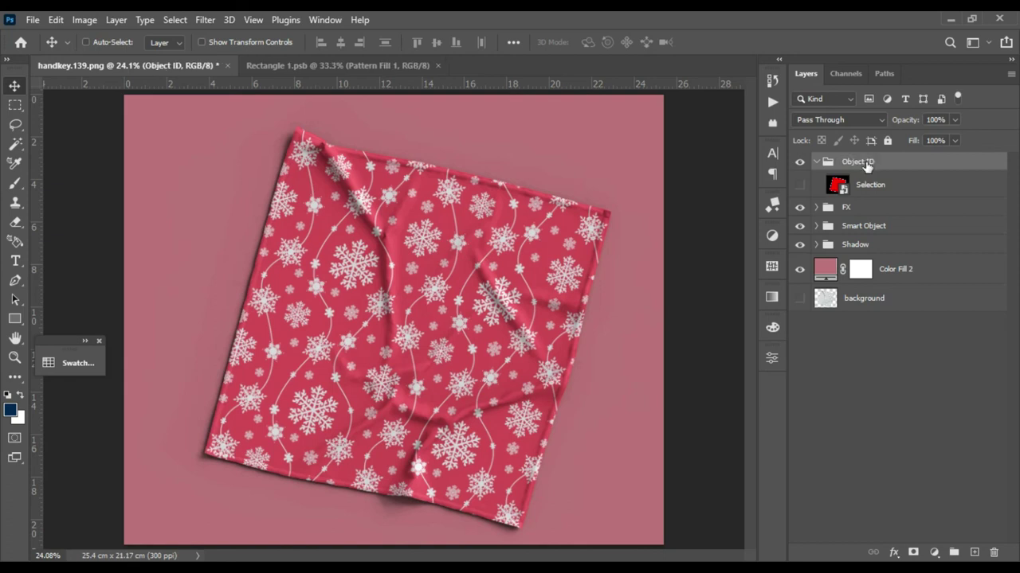
Turn on Color Fill 1 inside Smart Object and recolour it to #880712.
{"action": "left_click", "coordinate": [815, 162]}
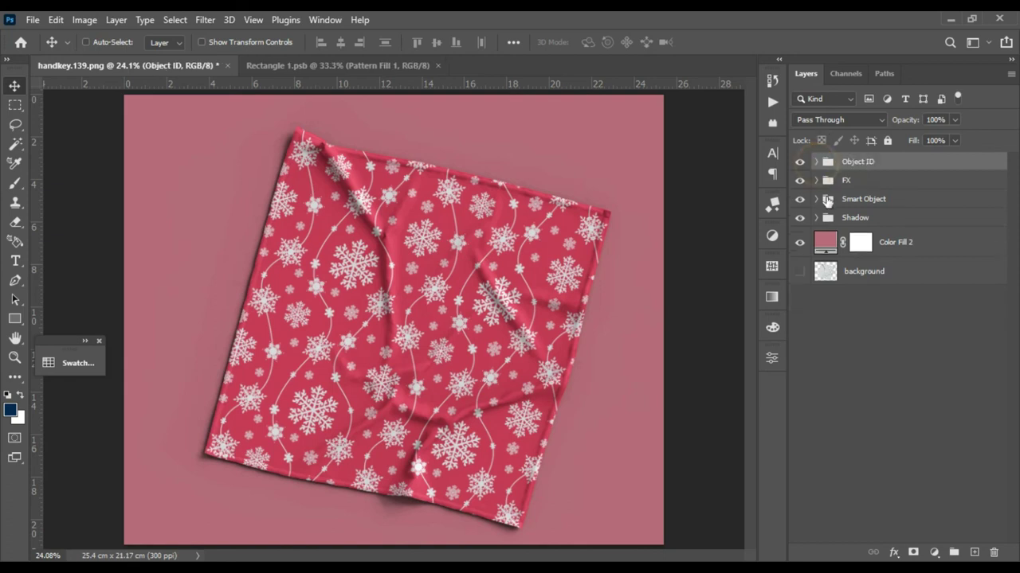
{"action": "left_click", "coordinate": [816, 200]}
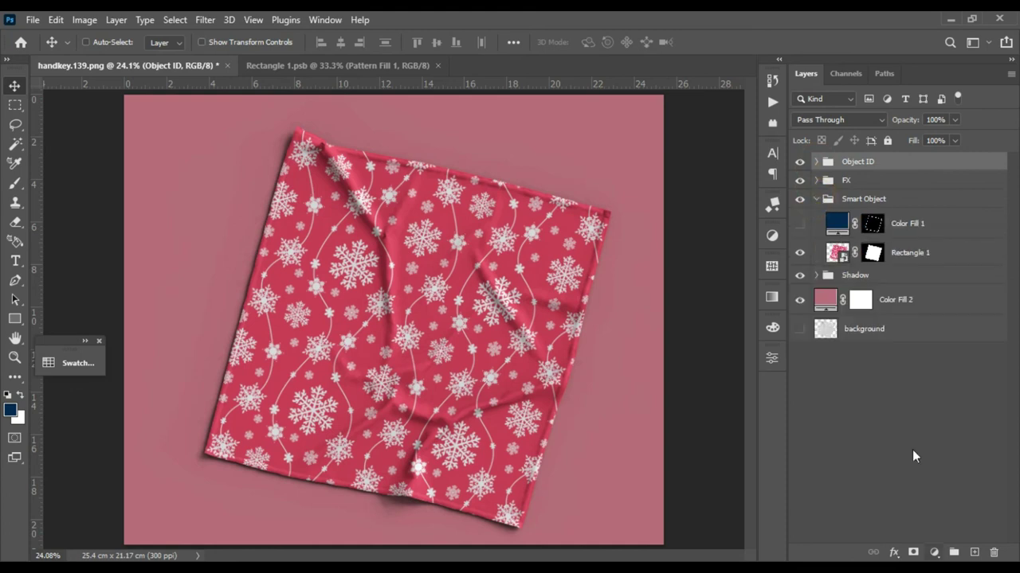
{"action": "left_click", "coordinate": [800, 224]}
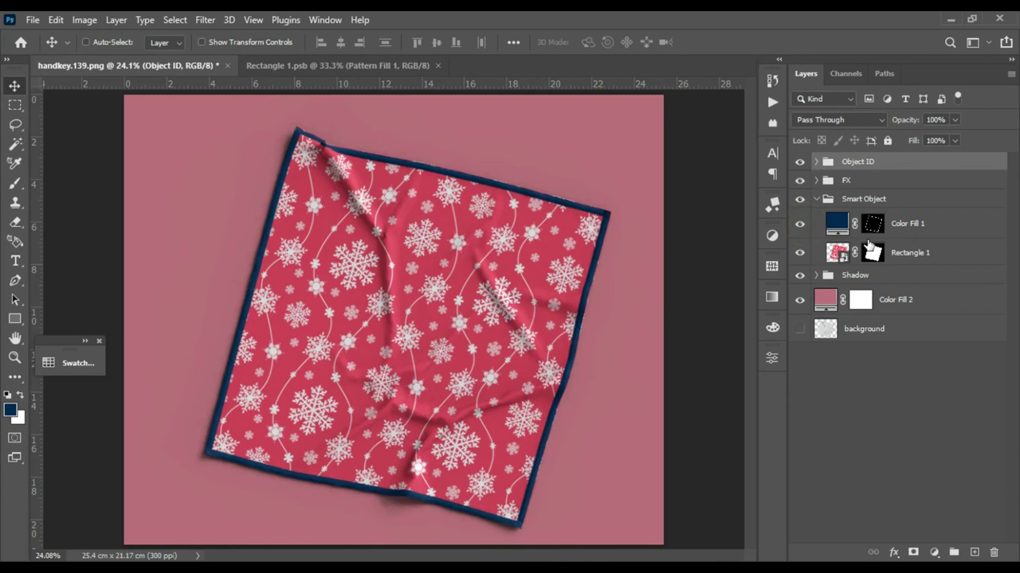
{"action": "scroll", "coordinate": [561, 177], "scroll_direction": "up", "scroll_amount": 4}
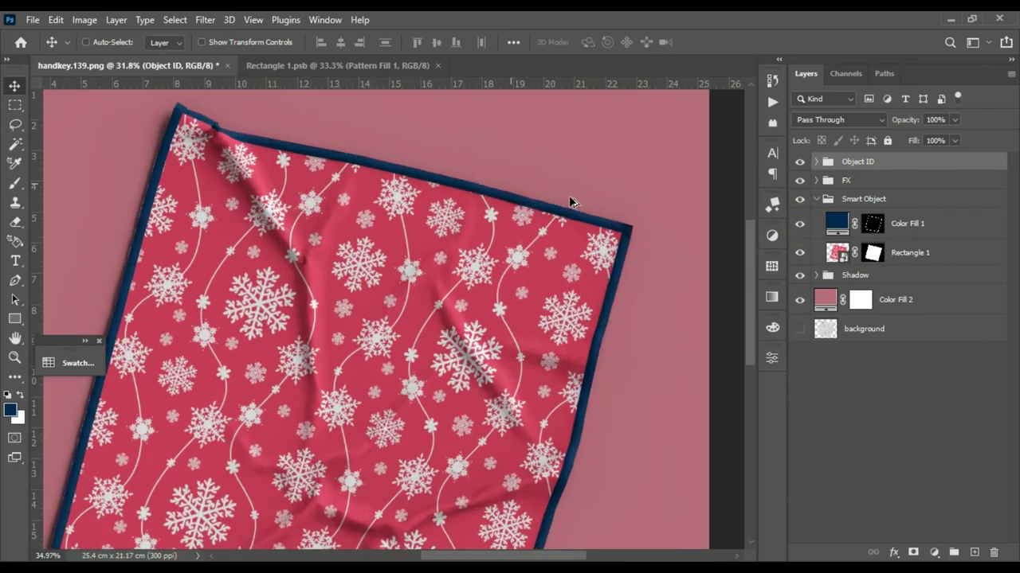
{"action": "scroll", "coordinate": [618, 296], "scroll_direction": "down", "scroll_amount": 4}
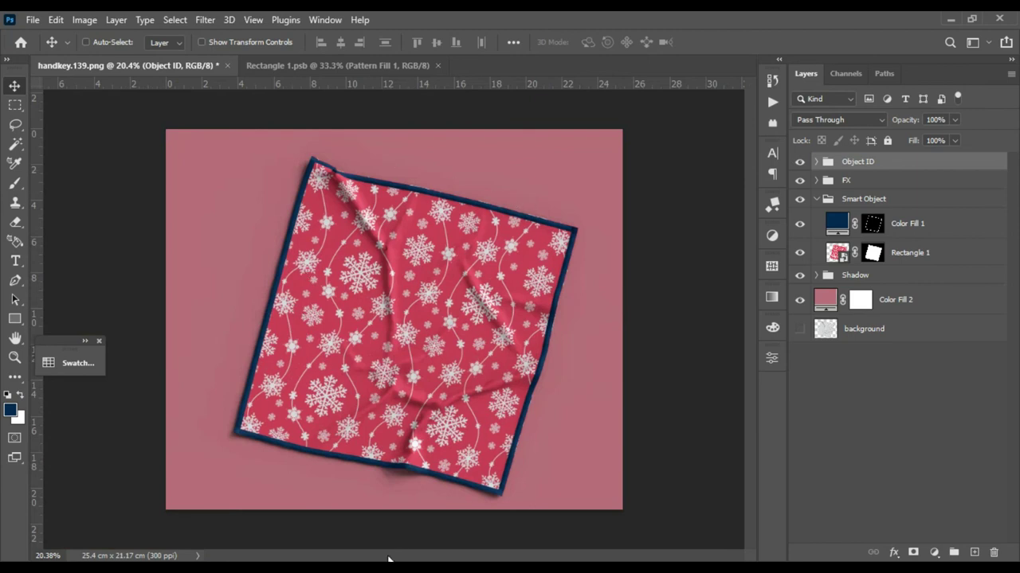
{"action": "left_click", "coordinate": [838, 228]}
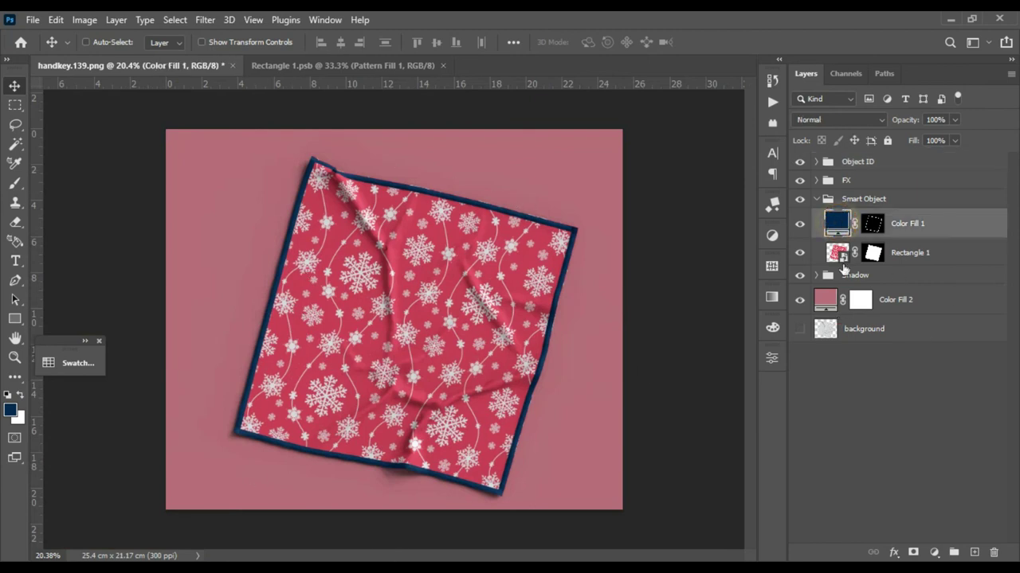
{"action": "double_click", "coordinate": [836, 225]}
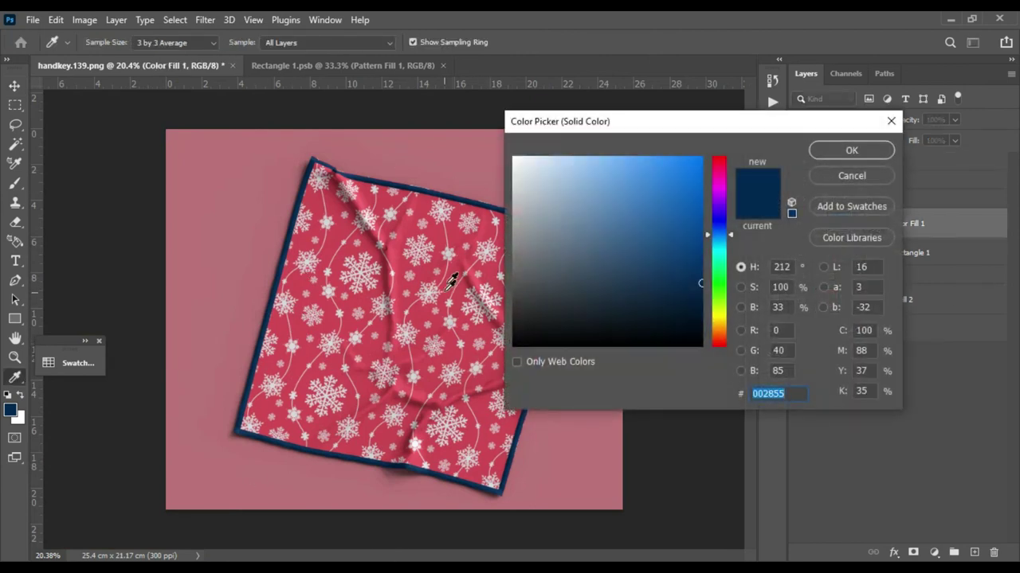
{"action": "left_click", "coordinate": [465, 255]}
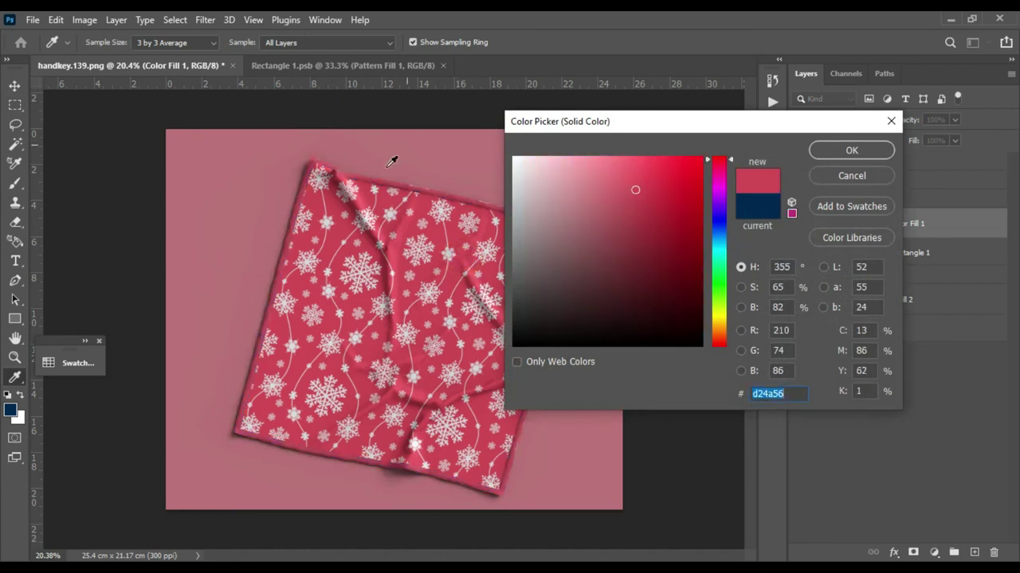
{"action": "mouse_move", "coordinate": [634, 245]}
{"action": "left_mouse_down"}
{"action": "mouse_move", "coordinate": [671, 294]}
{"action": "mouse_move", "coordinate": [693, 245]}
{"action": "left_mouse_up"}
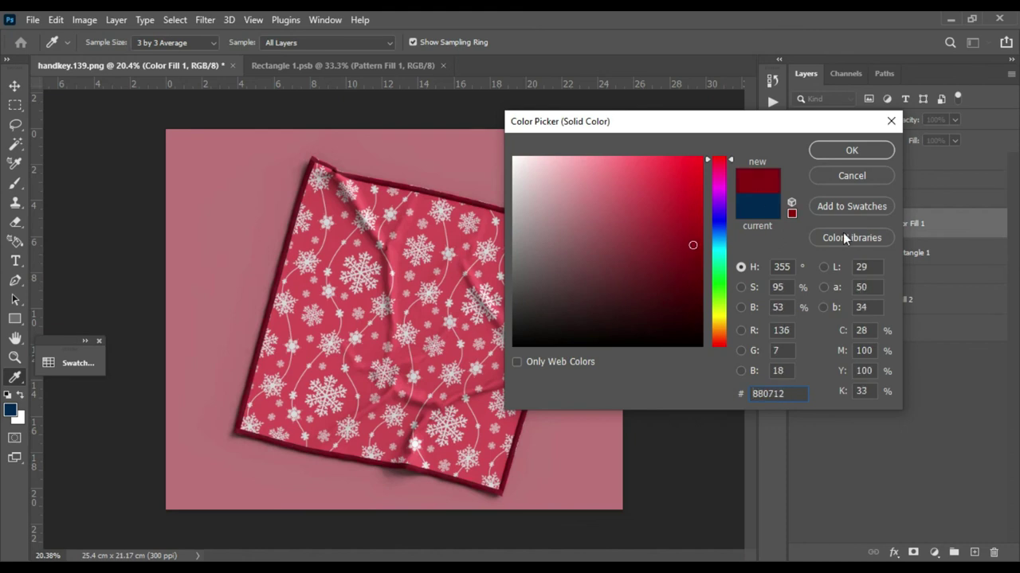
{"action": "left_click", "coordinate": [869, 151]}
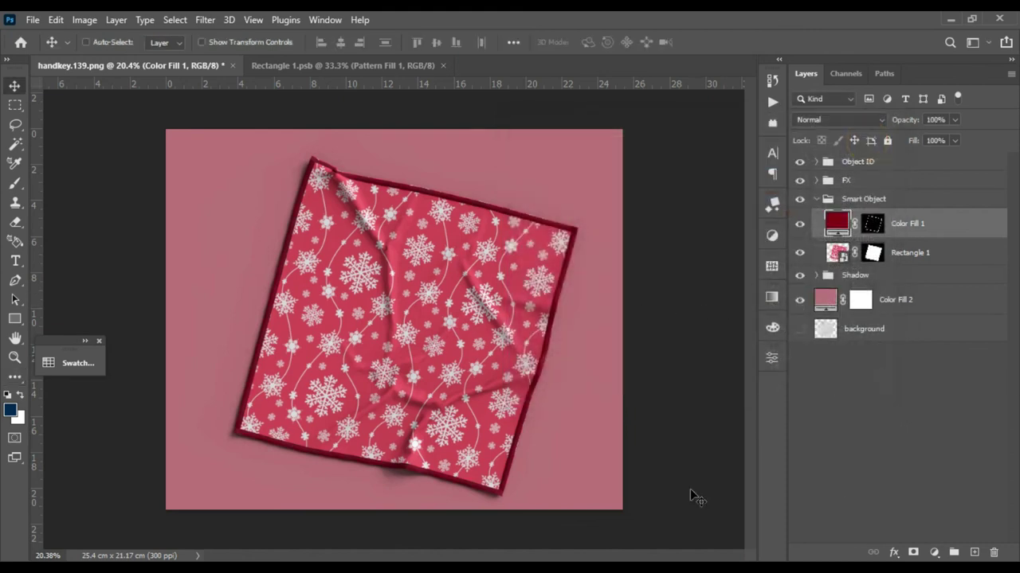